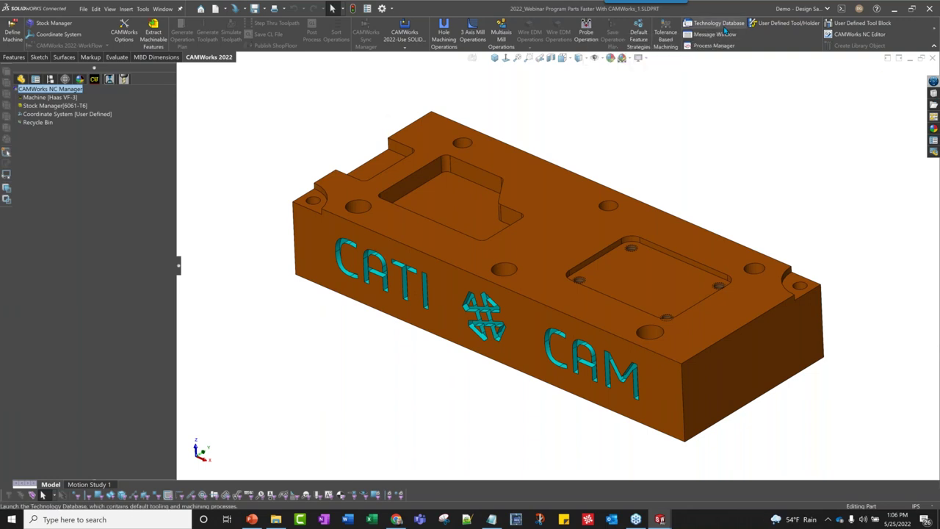
# Step: Launch the CAMWorks 2022 Technology Database, then minimize its window to show the part again
pyautogui.click(725, 30)
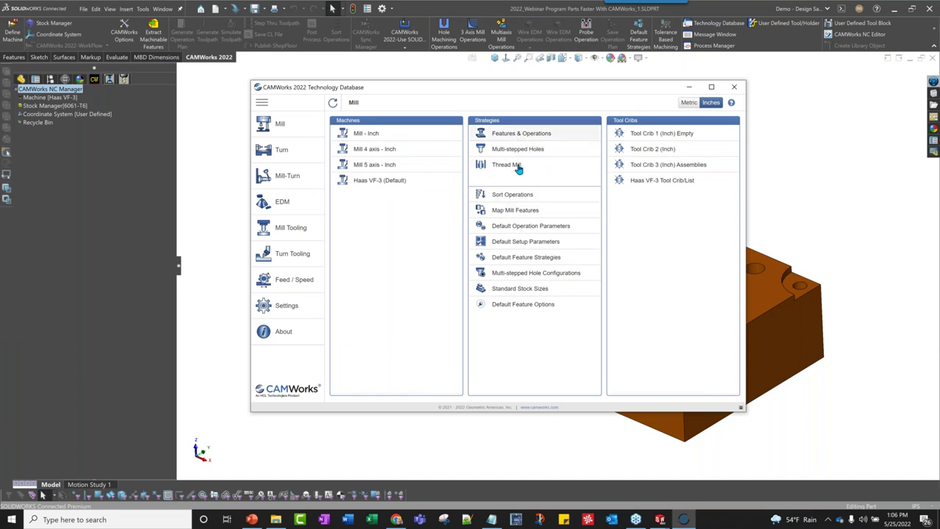
pyautogui.click(689, 89)
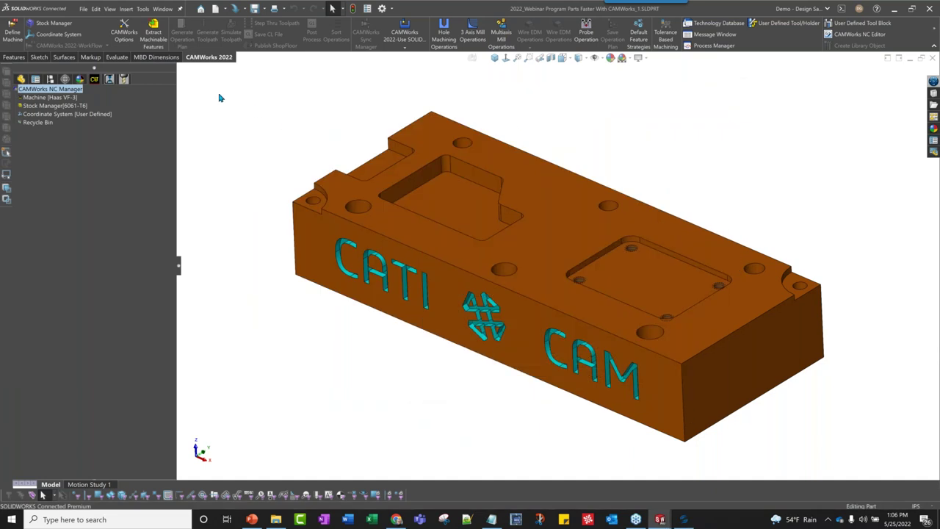
# Step: Review the Mill Features tab of CAMWorks Options without changes, then extract machinable features
pyautogui.click(125, 36)
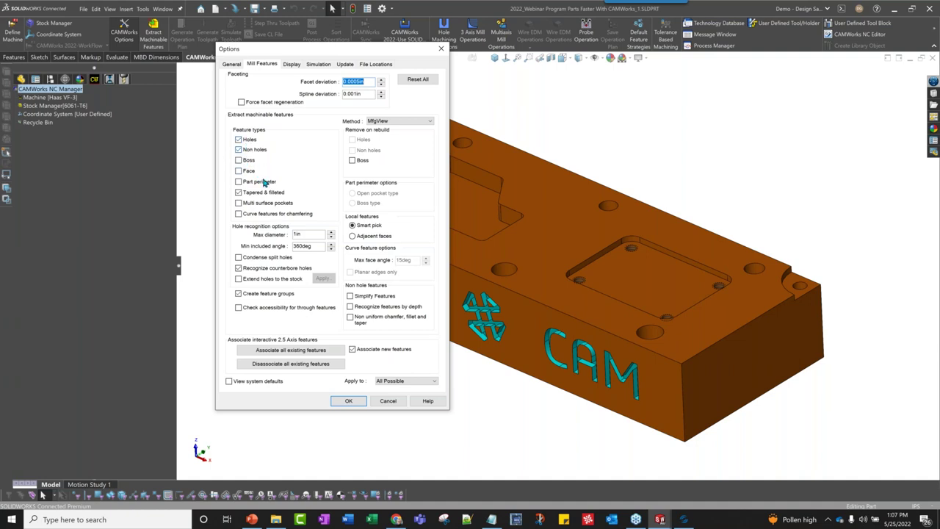
pyautogui.click(396, 403)
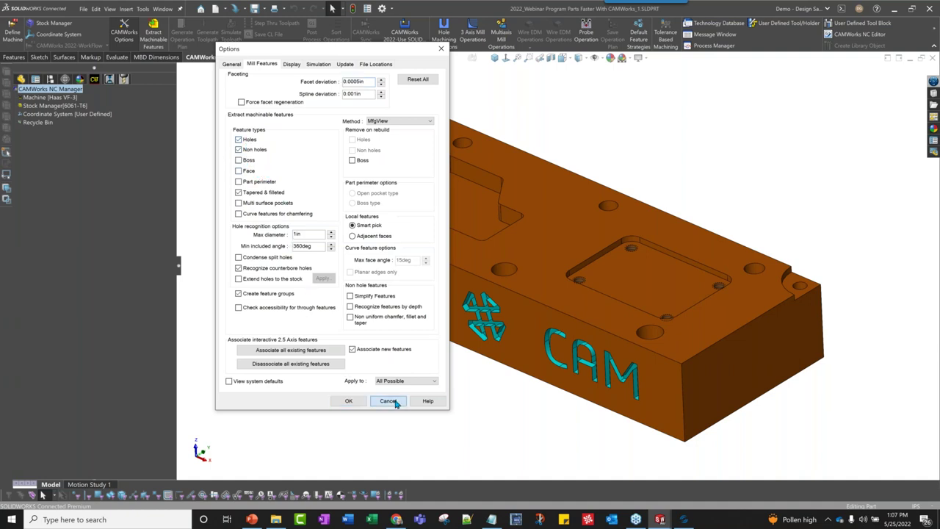
pyautogui.click(153, 35)
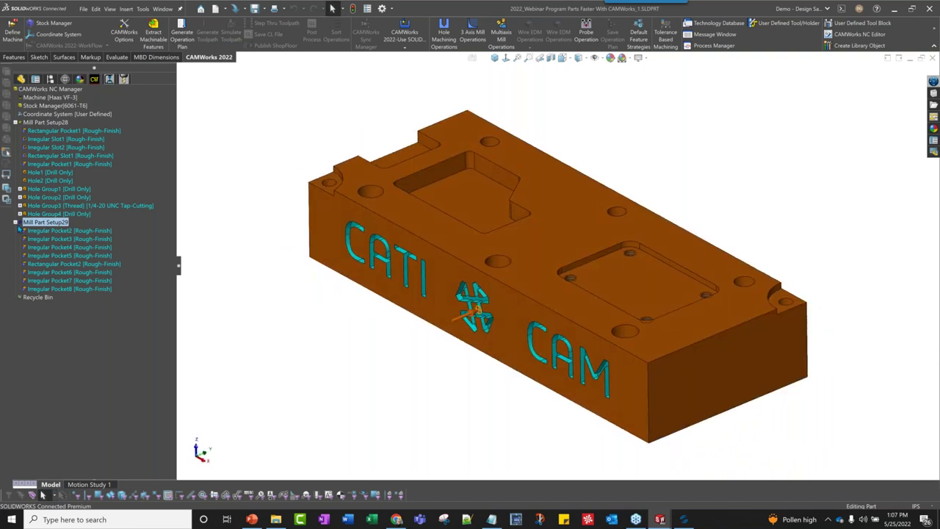
# Step: Delete Mill Part Setup29 together with its irregular and rectangular pockets
pyautogui.rightClick(46, 223)
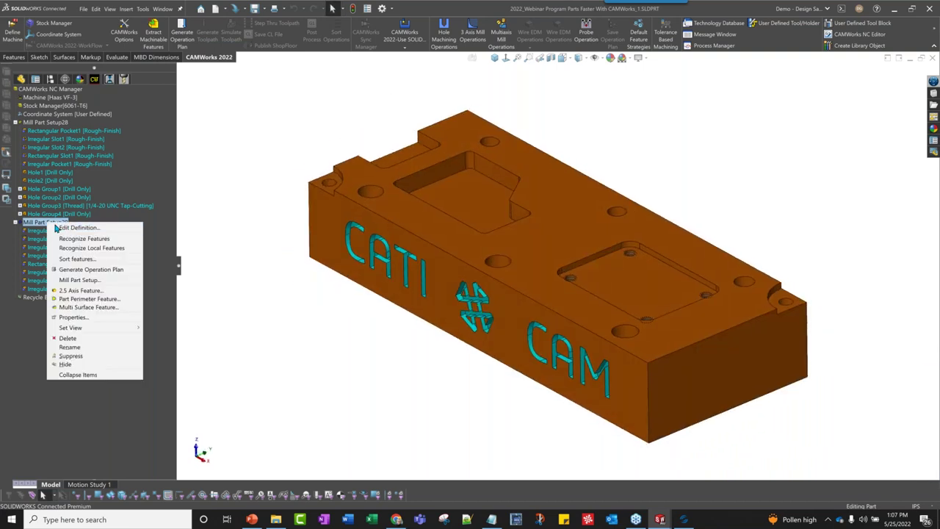
pyautogui.click(78, 339)
pyautogui.click(490, 281)
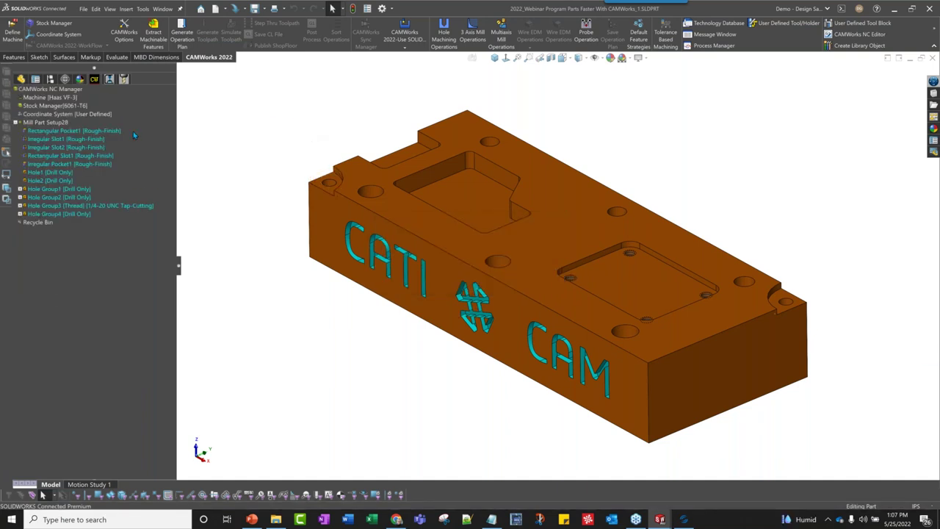
pyautogui.moveTo(482, 224)
pyautogui.mouseDown(button='middle')
pyautogui.moveTo(470, 242)
pyautogui.moveTo(492, 220)
pyautogui.mouseUp(button='middle')
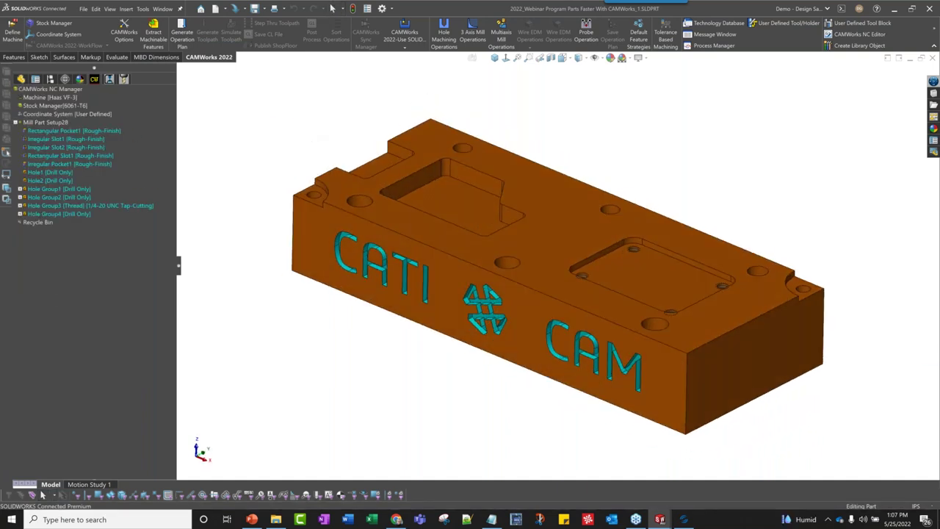
pyautogui.click(47, 123)
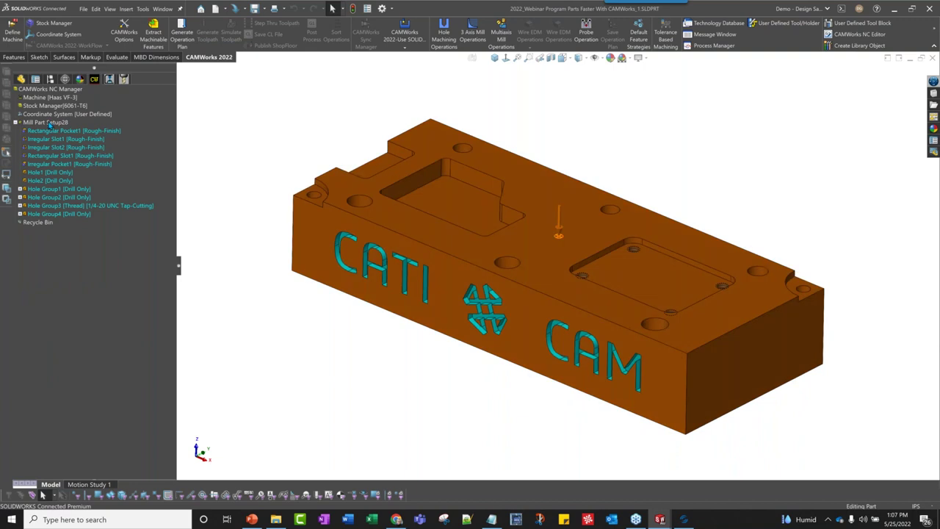
pyautogui.click(47, 123)
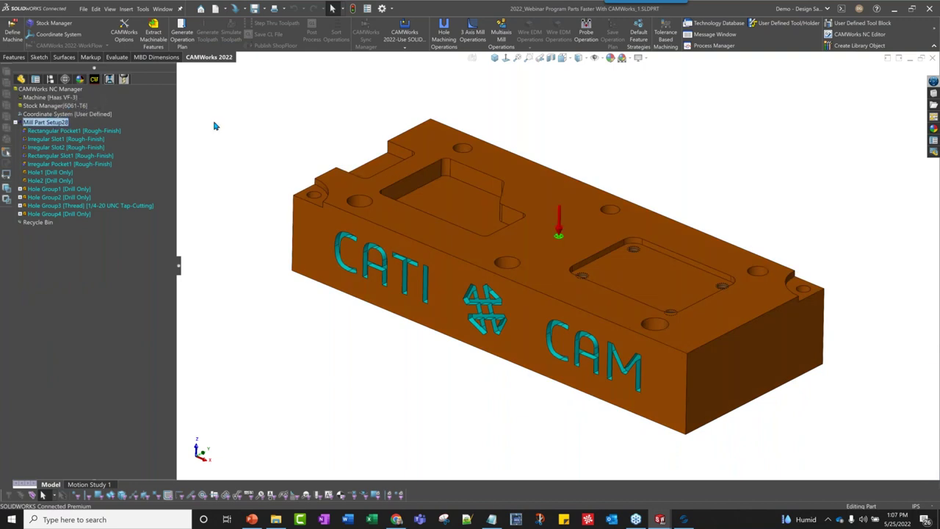
pyautogui.click(73, 131)
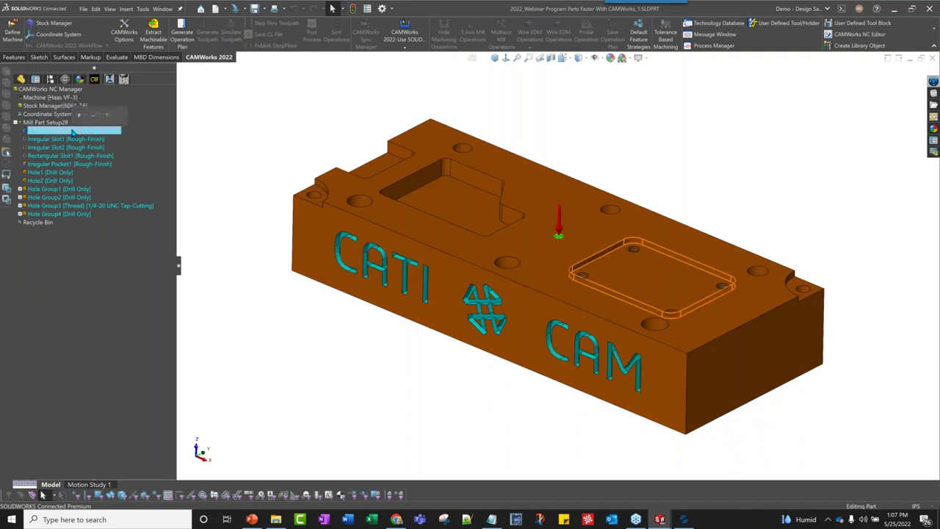
pyautogui.click(76, 140)
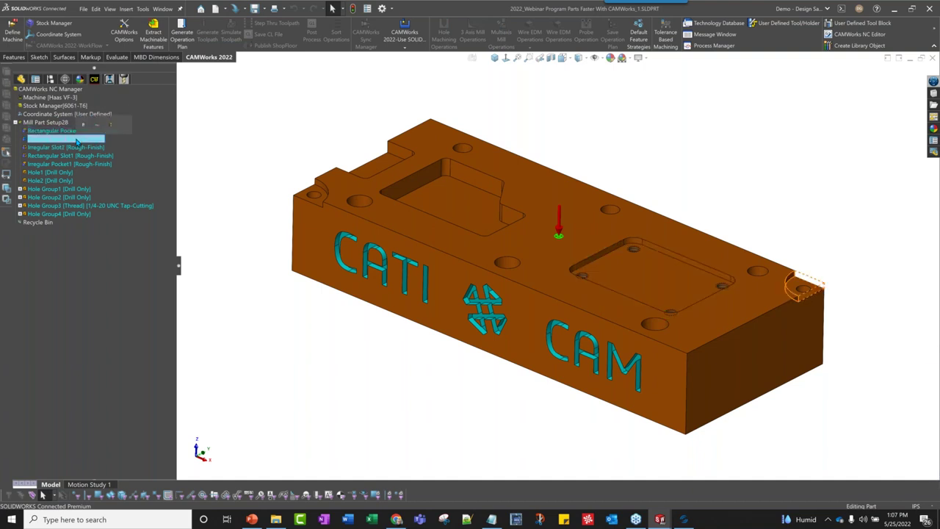
pyautogui.click(73, 148)
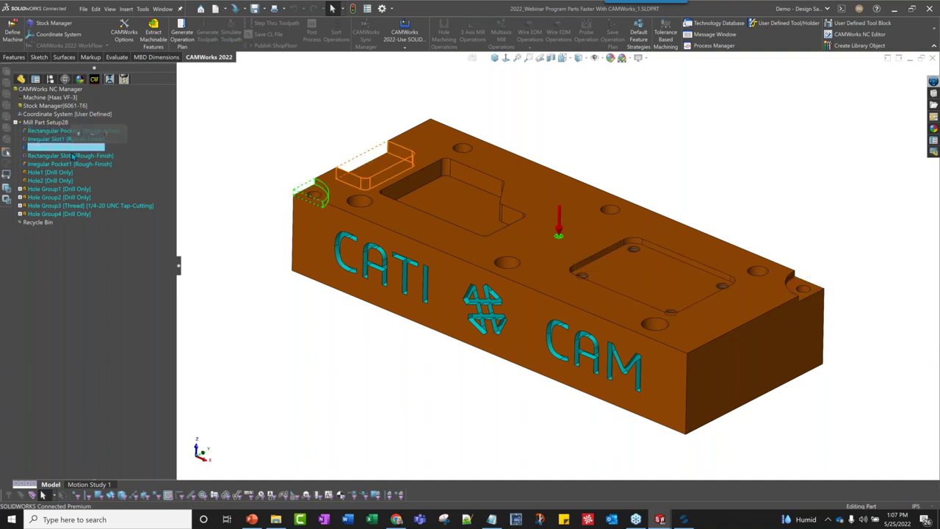
pyautogui.click(73, 156)
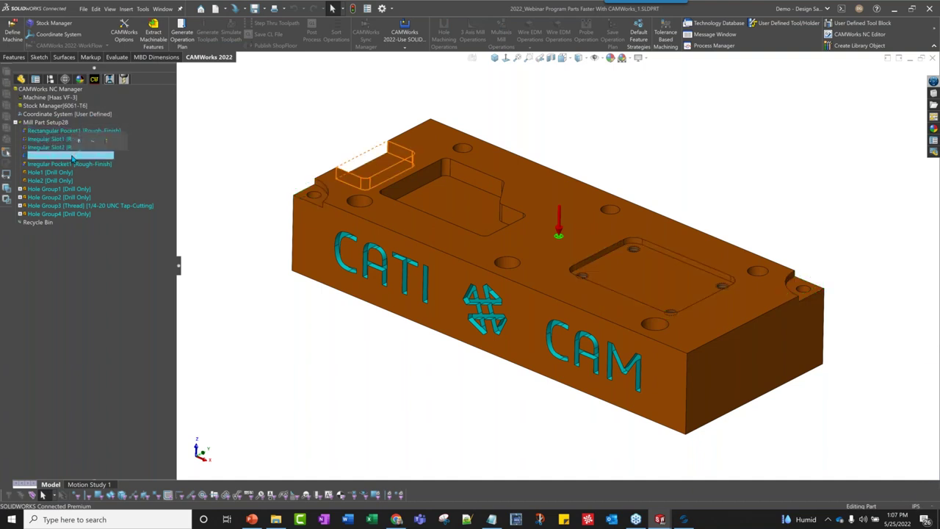
pyautogui.click(72, 164)
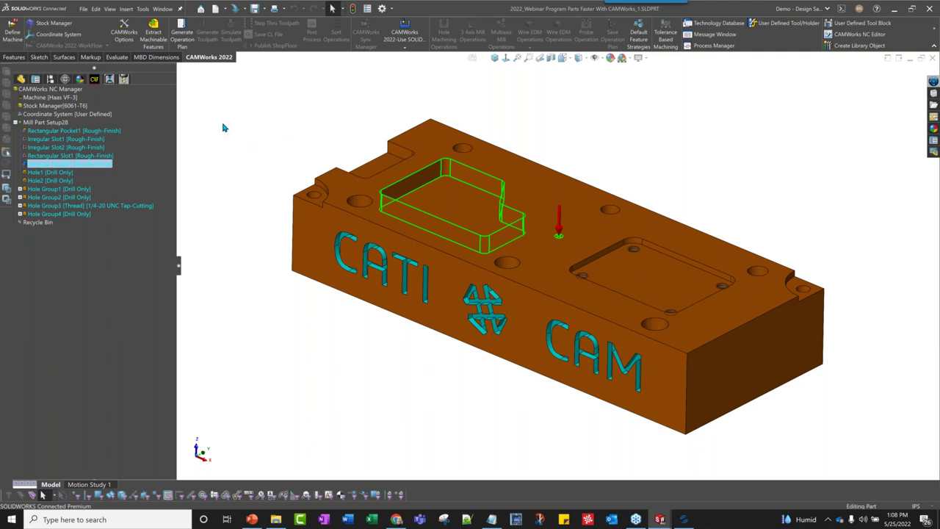
pyautogui.moveTo(291, 122); pyautogui.dragTo(286, 115, button='middle')
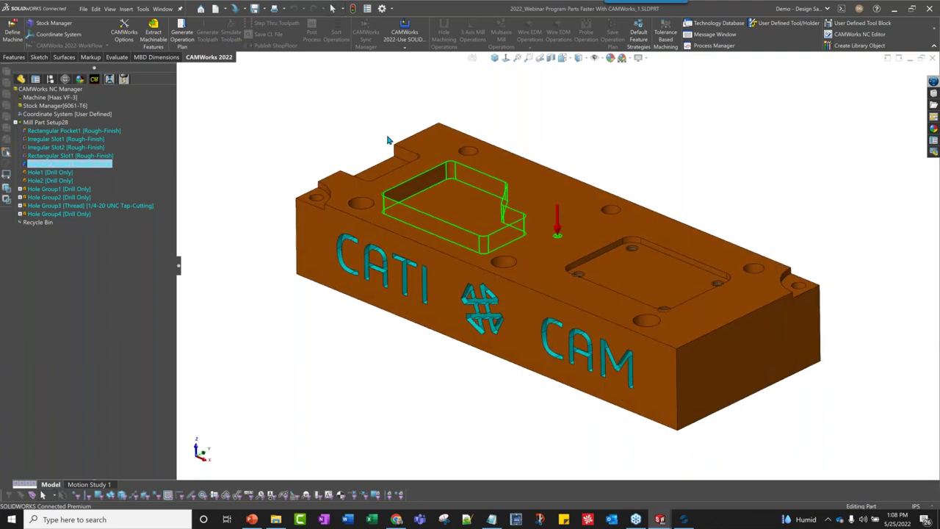
pyautogui.click(63, 131)
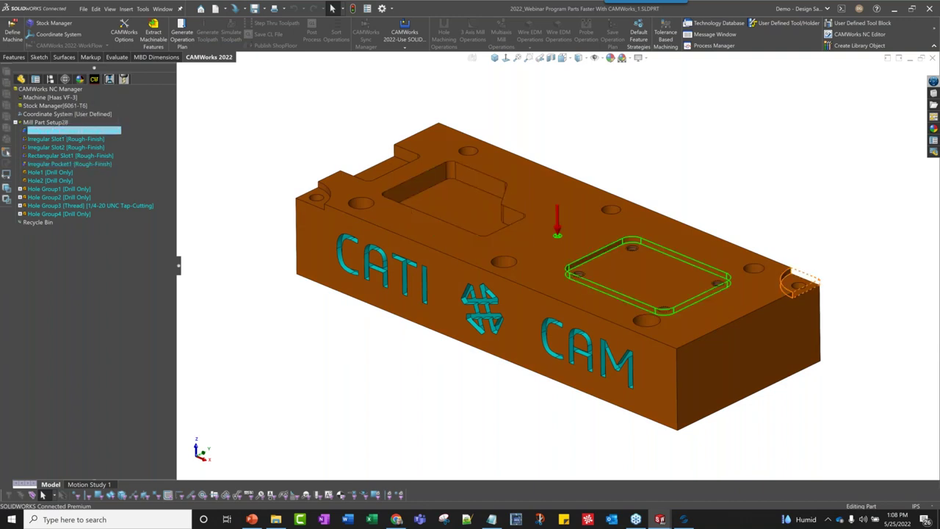
pyautogui.rightClick(113, 132)
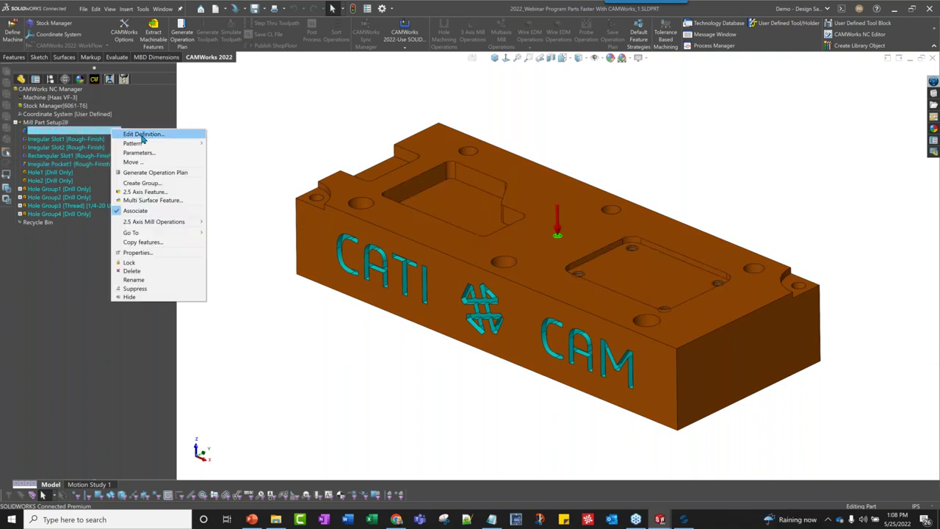
pyautogui.click(142, 135)
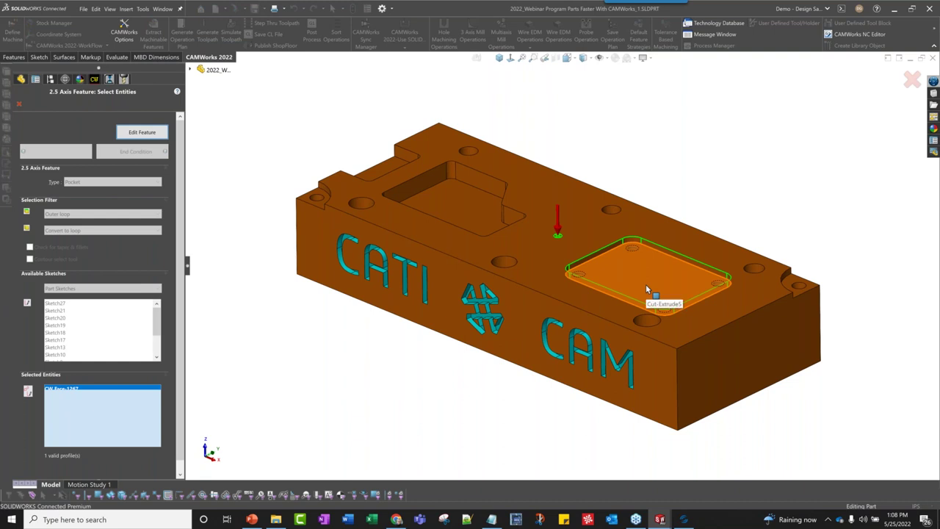
pyautogui.click(142, 131)
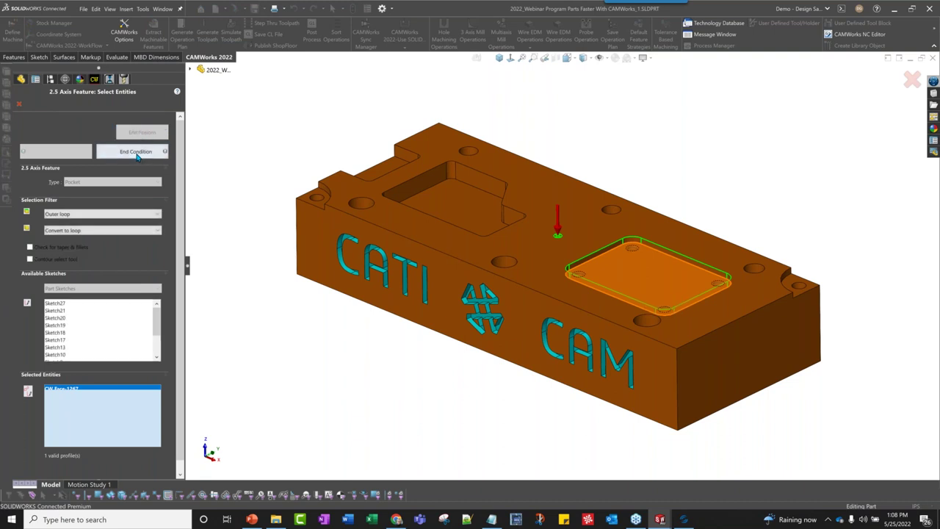
pyautogui.click(135, 152)
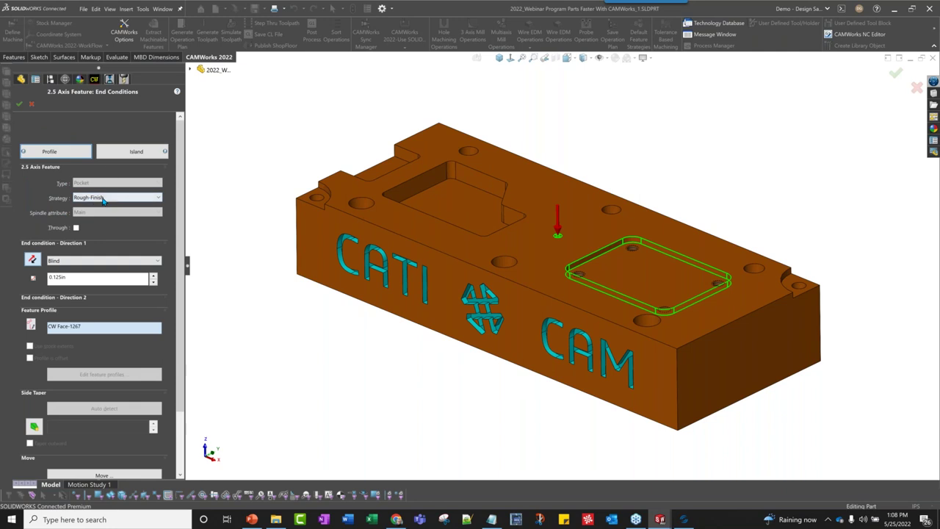
pyautogui.moveTo(100, 200)
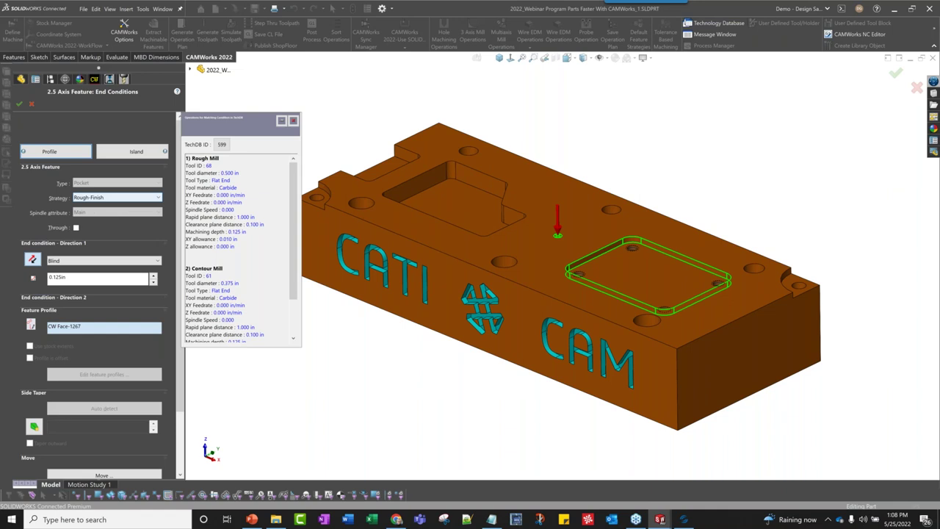
pyautogui.click(110, 197)
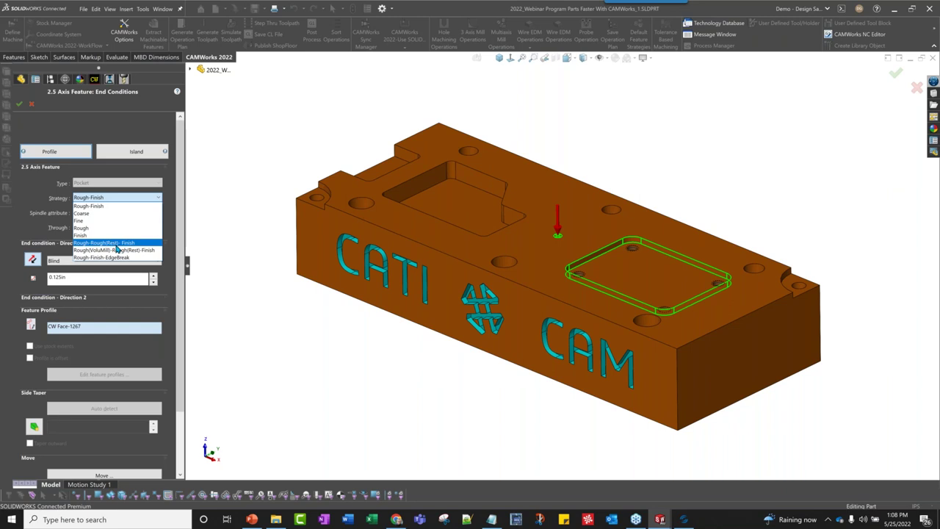
pyautogui.click(258, 150)
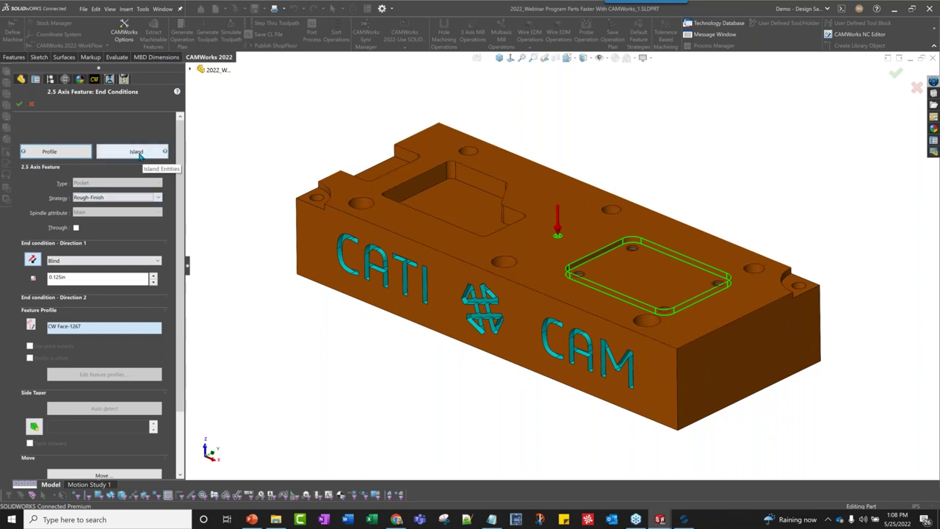
pyautogui.click(31, 103)
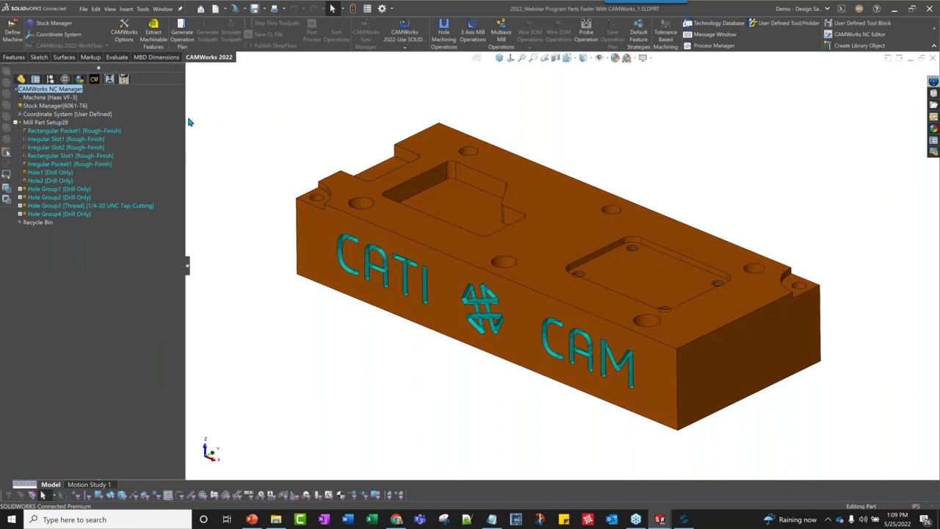
# Step: Add a new Rough Mill operation to Mill Part Setup28 in the operations tree
pyautogui.click(53, 123)
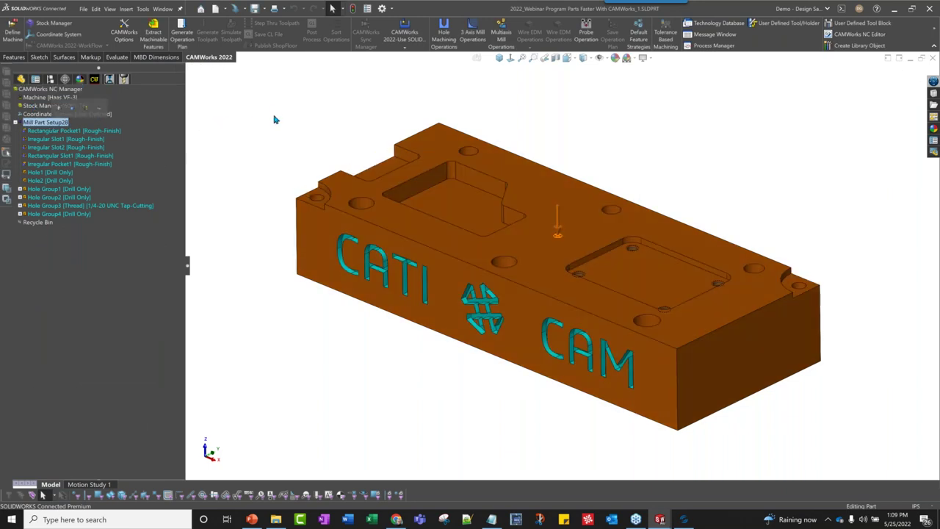
pyautogui.click(108, 80)
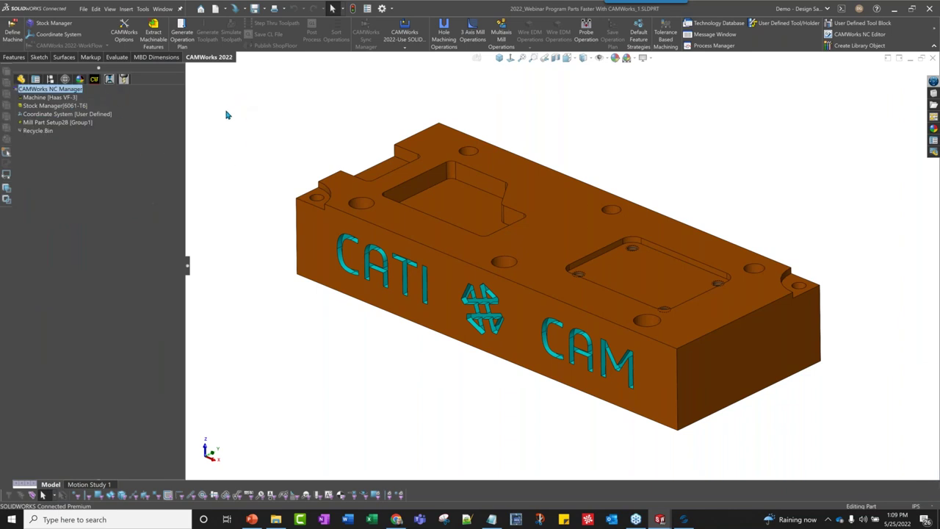
pyautogui.rightClick(64, 125)
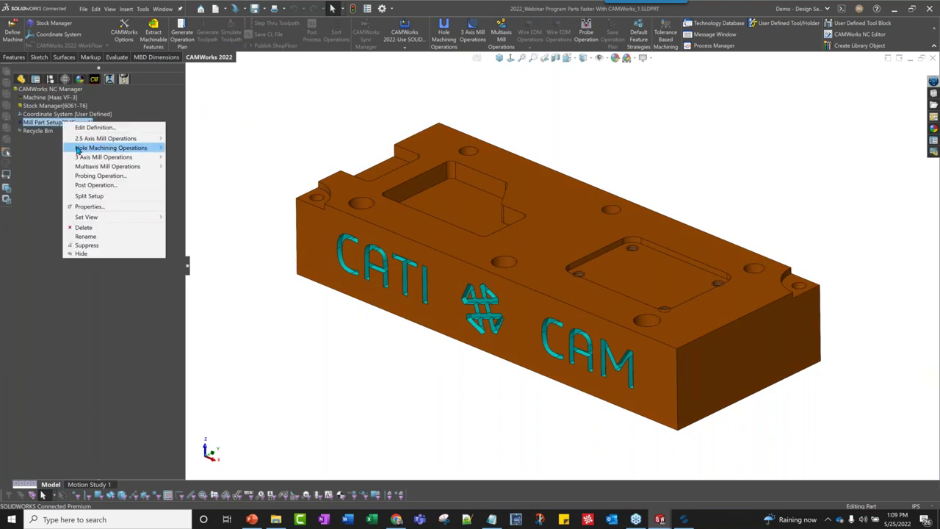
pyautogui.moveTo(157, 139)
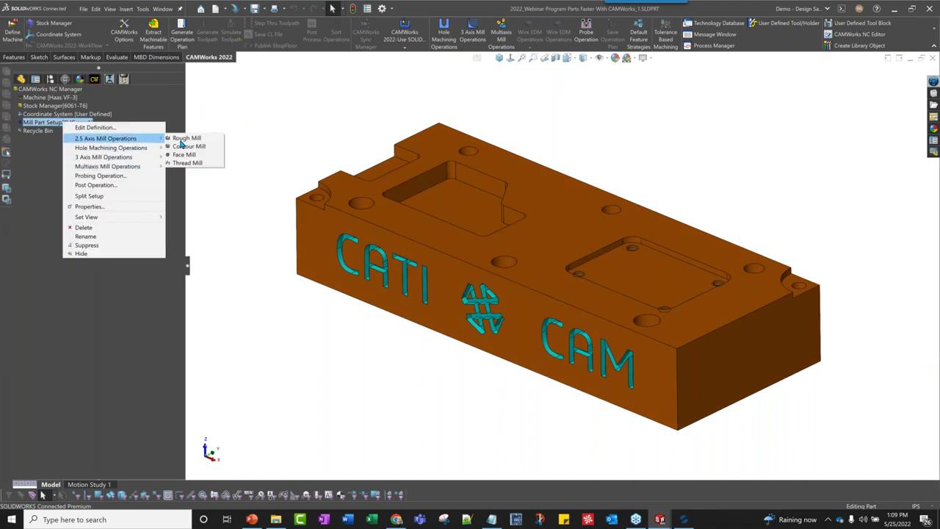
pyautogui.click(187, 139)
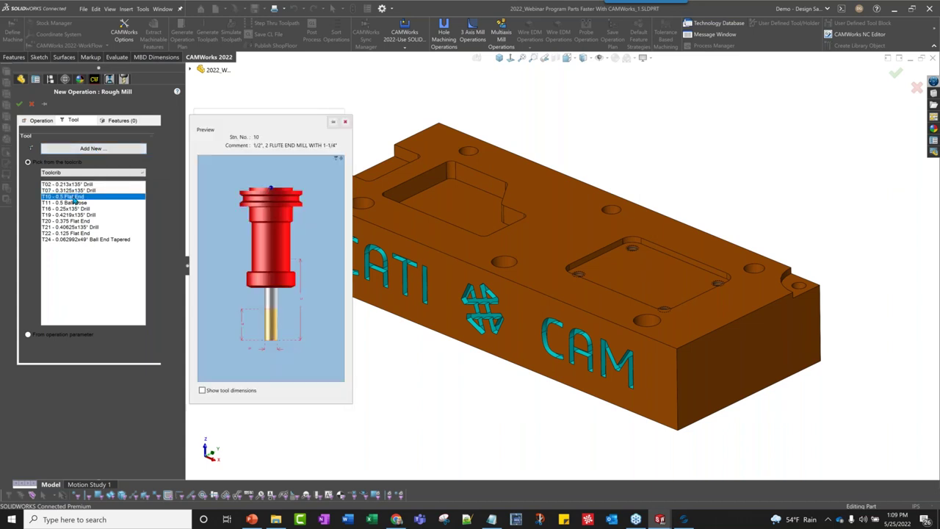
# Step: Start a new 2.5 Axis Feature from the operation's Features tab
pyautogui.click(131, 121)
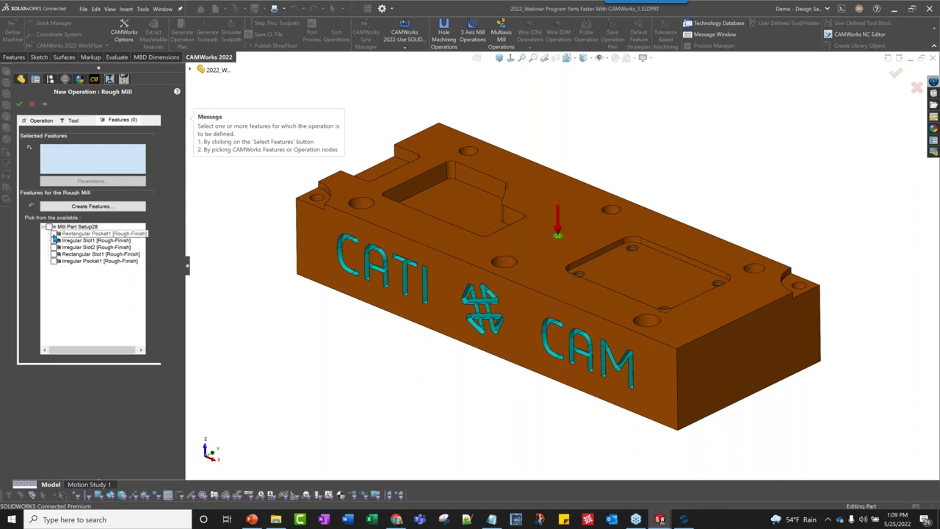
pyautogui.click(89, 208)
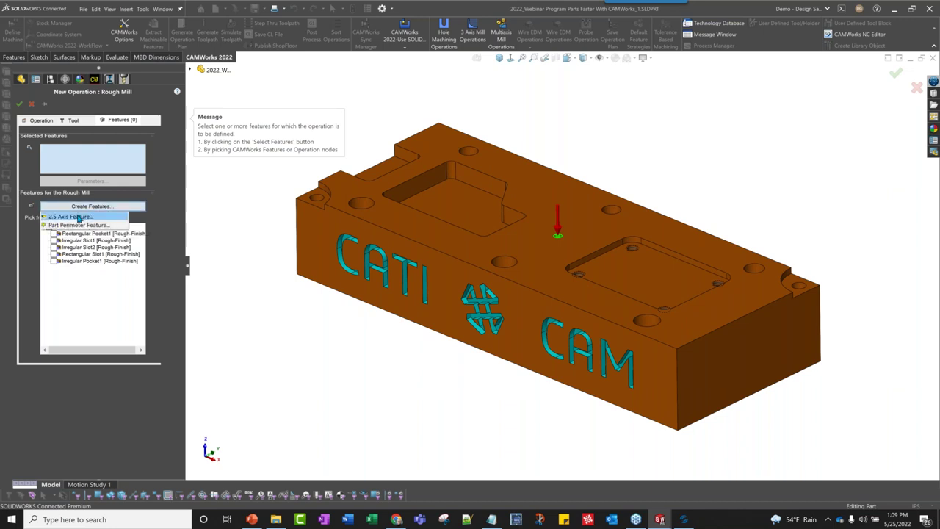
pyautogui.click(78, 218)
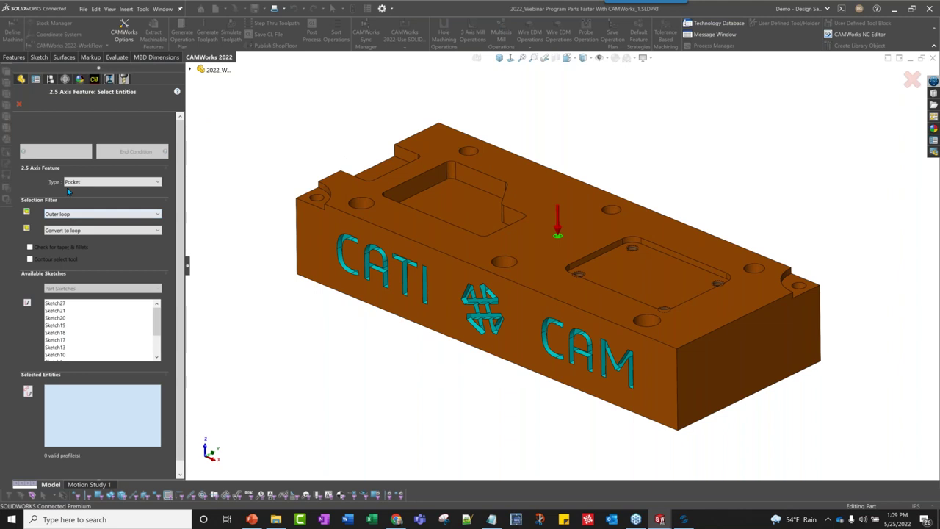
# Step: Define Rectangular Pocket3 as a Pocket from the raised floor face up to the part's top face
pyautogui.click(85, 183)
pyautogui.click(85, 185)
pyautogui.click(85, 185)
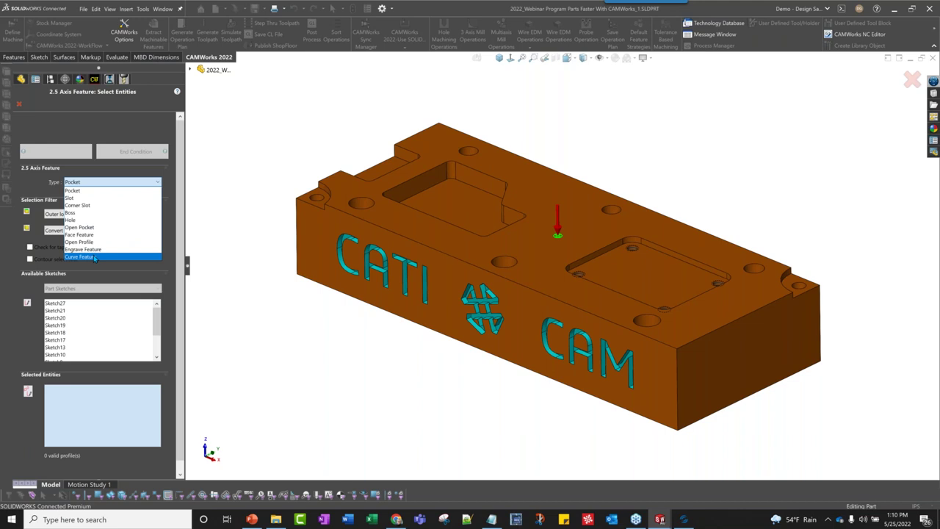
pyautogui.click(90, 182)
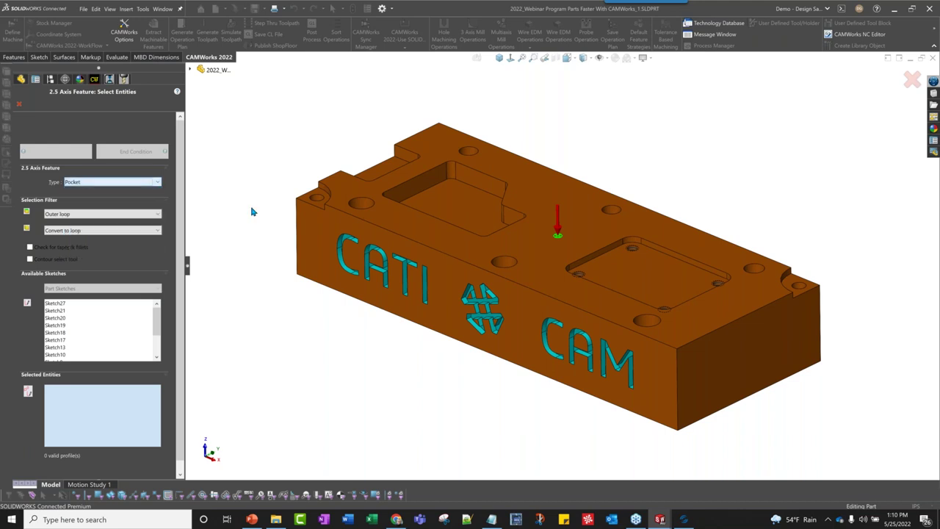
pyautogui.click(629, 279)
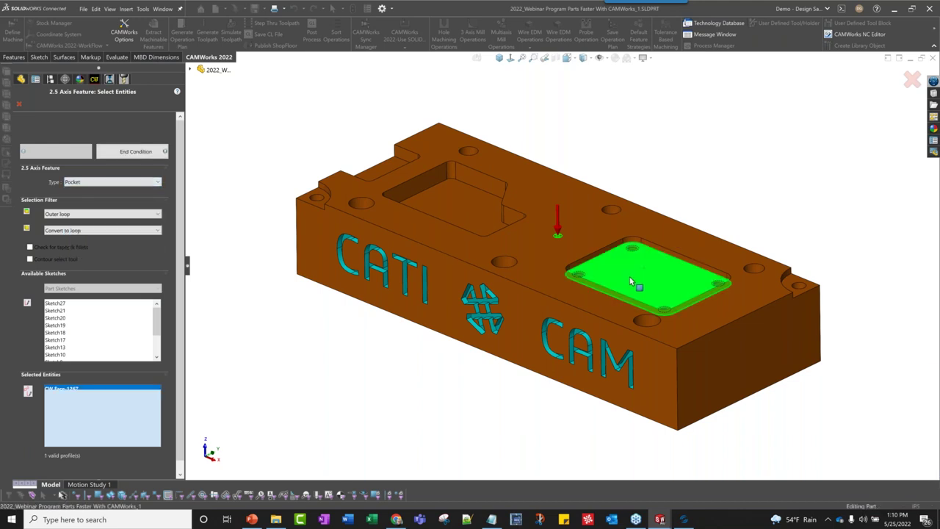
pyautogui.click(126, 153)
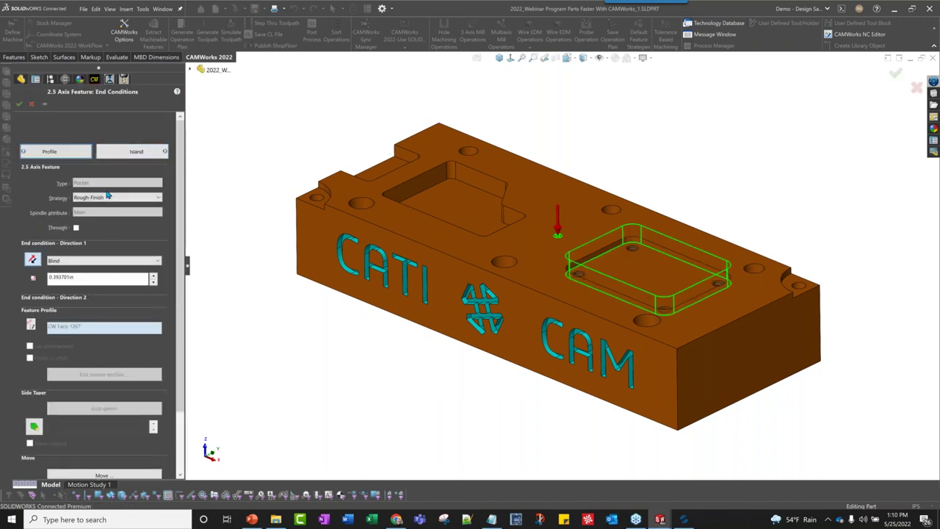
pyautogui.moveTo(100, 199)
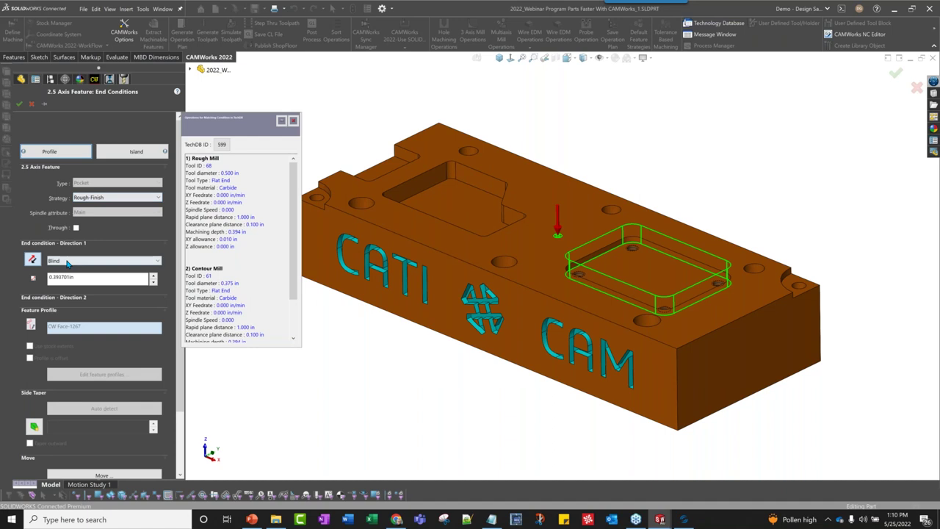
pyautogui.click(73, 262)
pyautogui.click(73, 277)
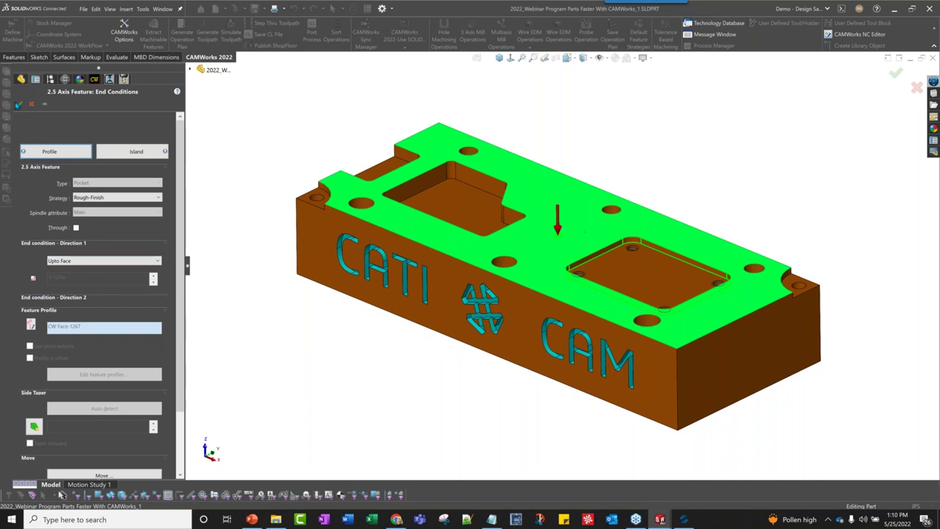
pyautogui.click(19, 104)
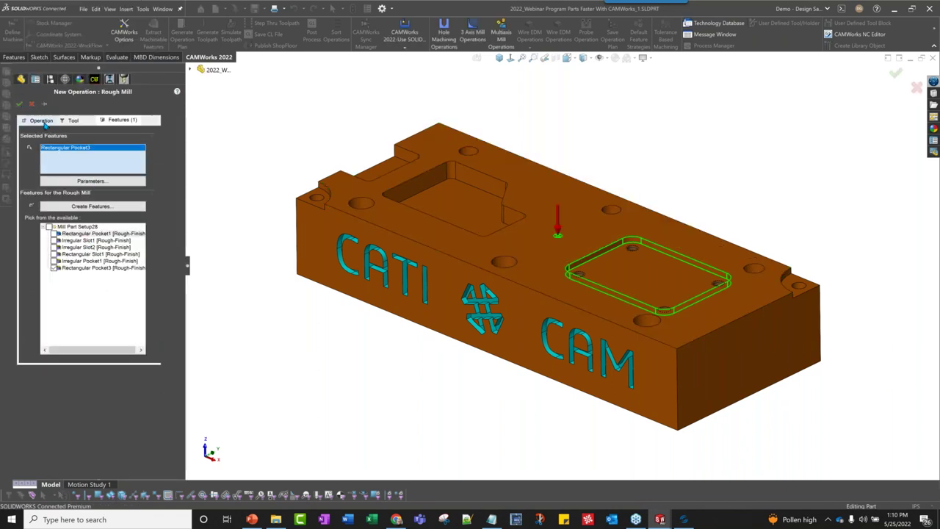
# Step: Create Rough Mill1 with the T10 0.5in flat end mill and review its Tool Crib, F/S and Roughing parameters
pyautogui.click(37, 120)
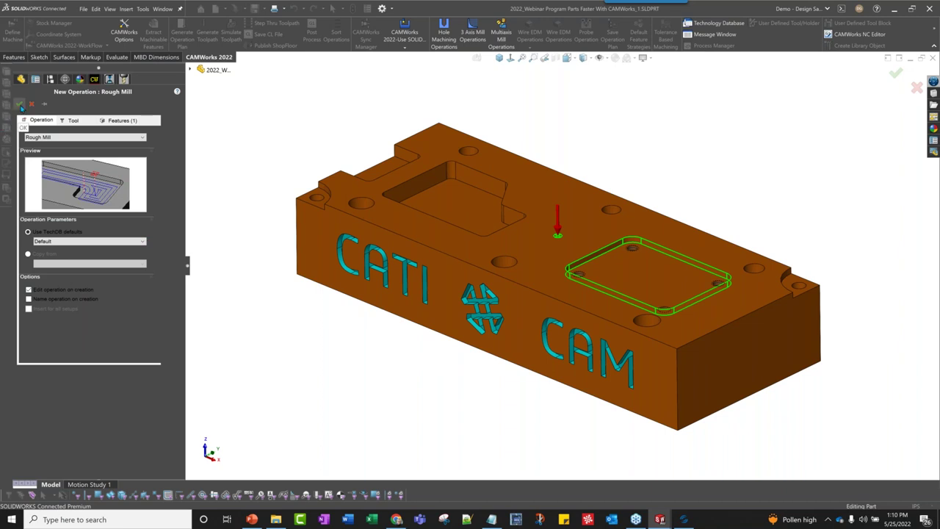
pyautogui.click(20, 105)
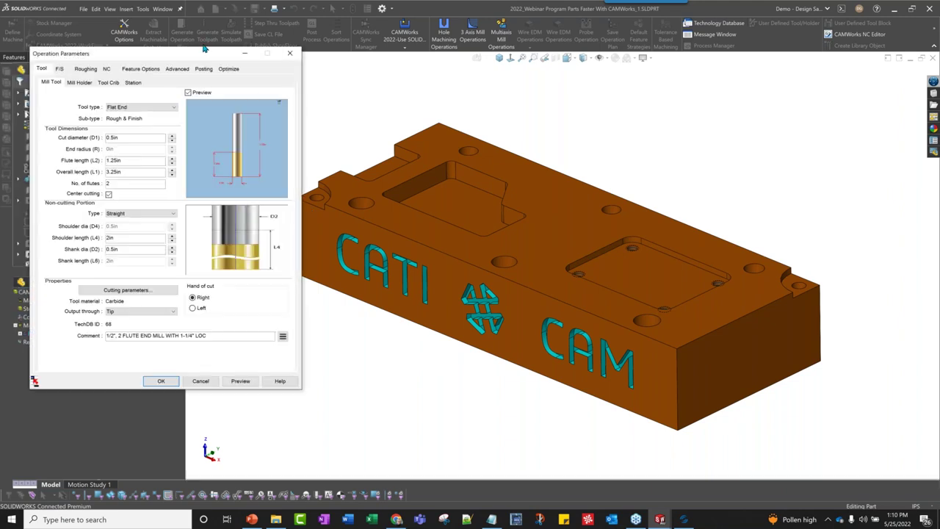
pyautogui.moveTo(234, 51); pyautogui.dragTo(403, 88)
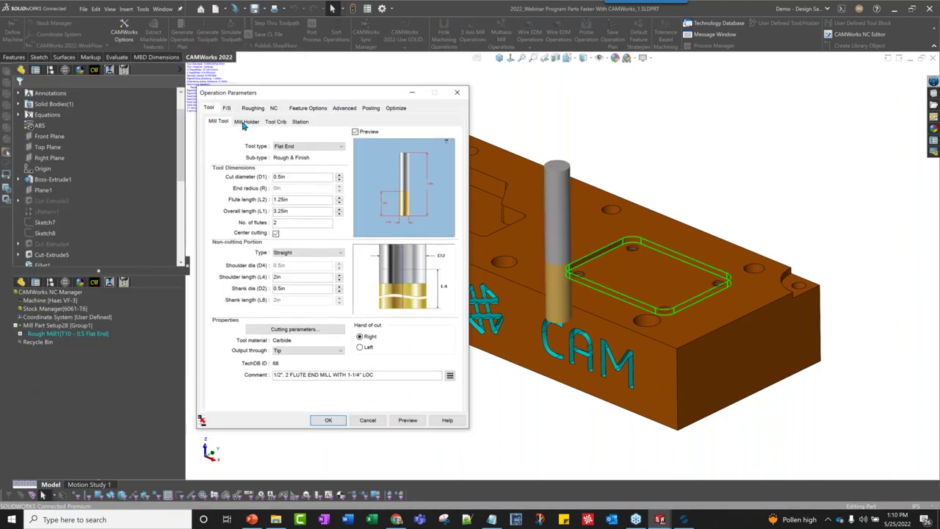
pyautogui.click(277, 122)
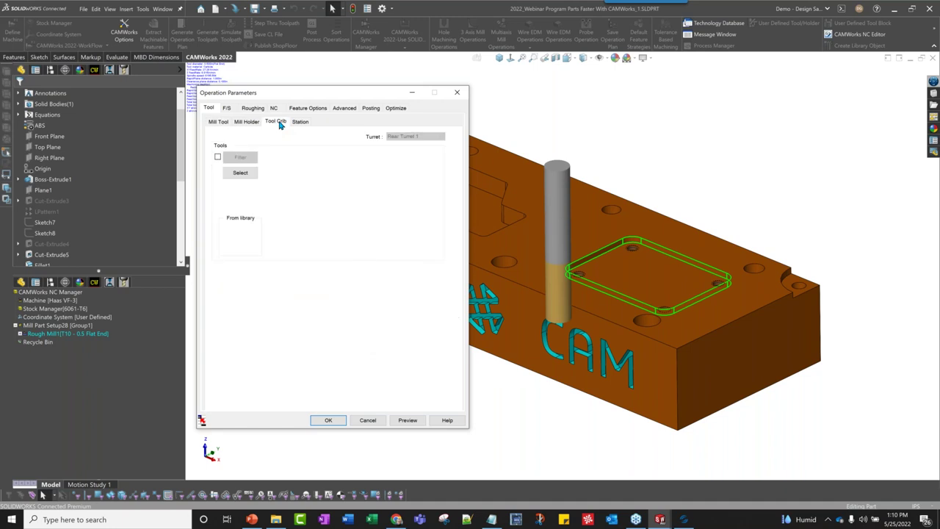
pyautogui.click(227, 108)
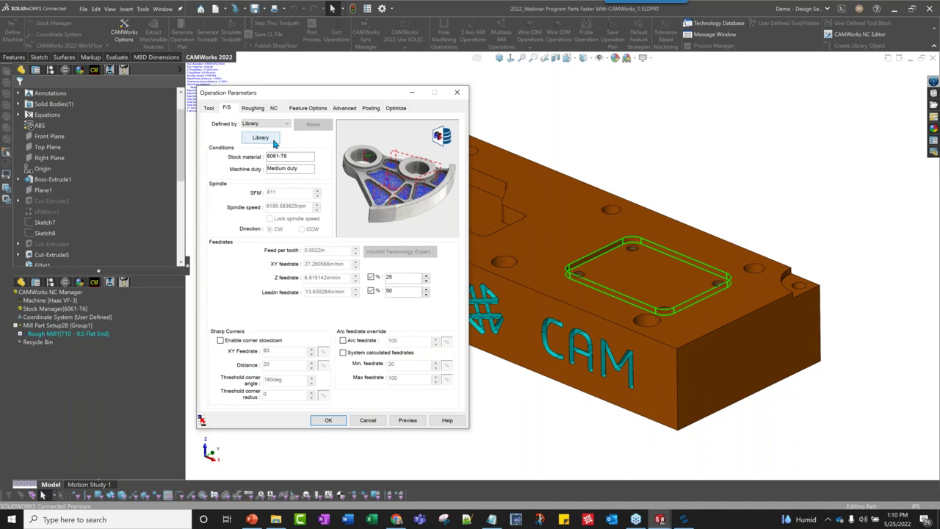
pyautogui.click(250, 108)
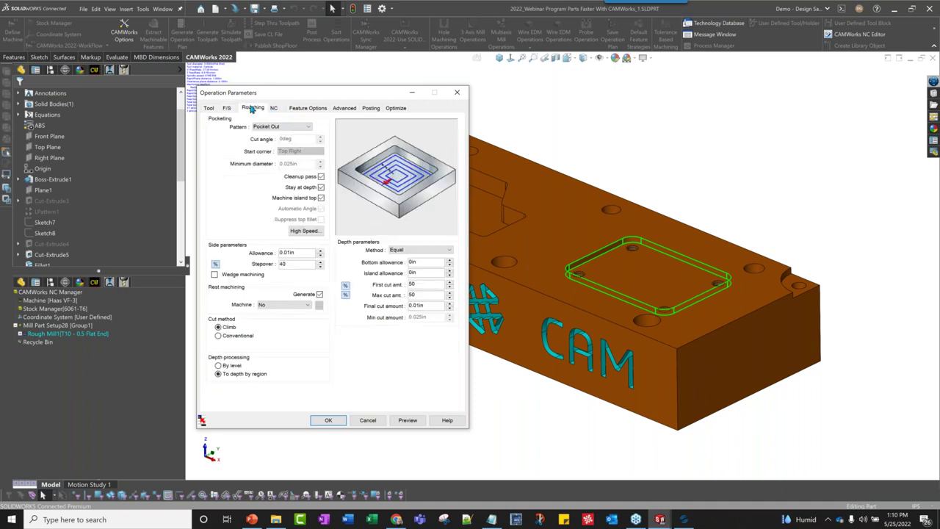
# Step: Keep the Pocket Out roughing pattern and set the stepover to a 0.2in distance
pyautogui.click(278, 128)
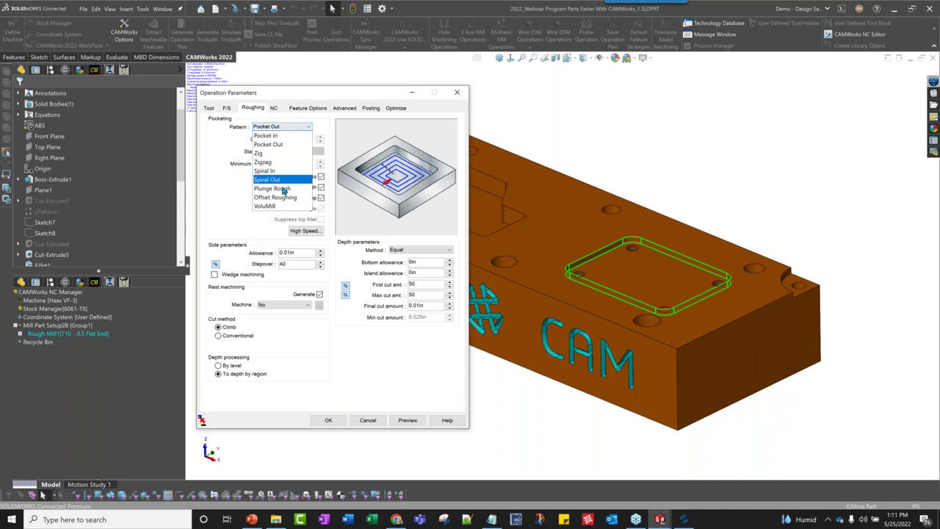
pyautogui.click(263, 162)
pyautogui.click(288, 127)
pyautogui.click(283, 143)
pyautogui.click(287, 131)
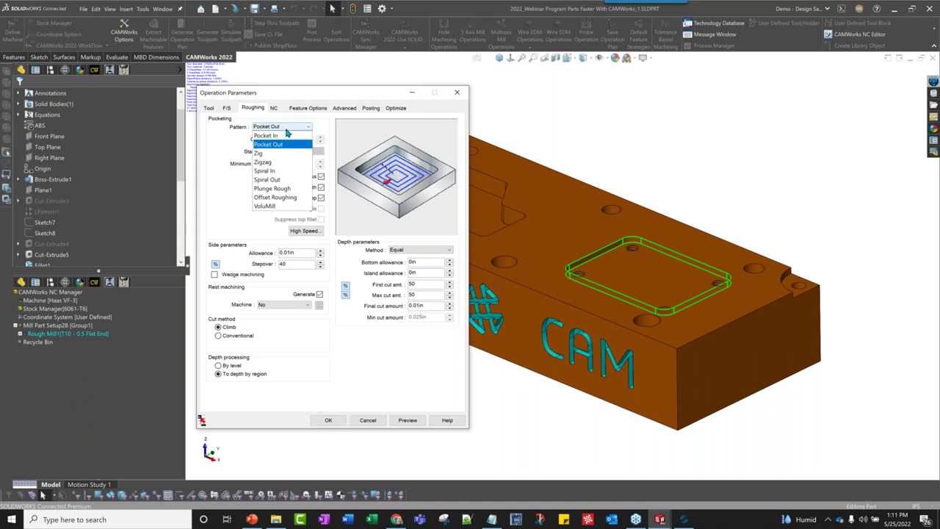
pyautogui.click(334, 167)
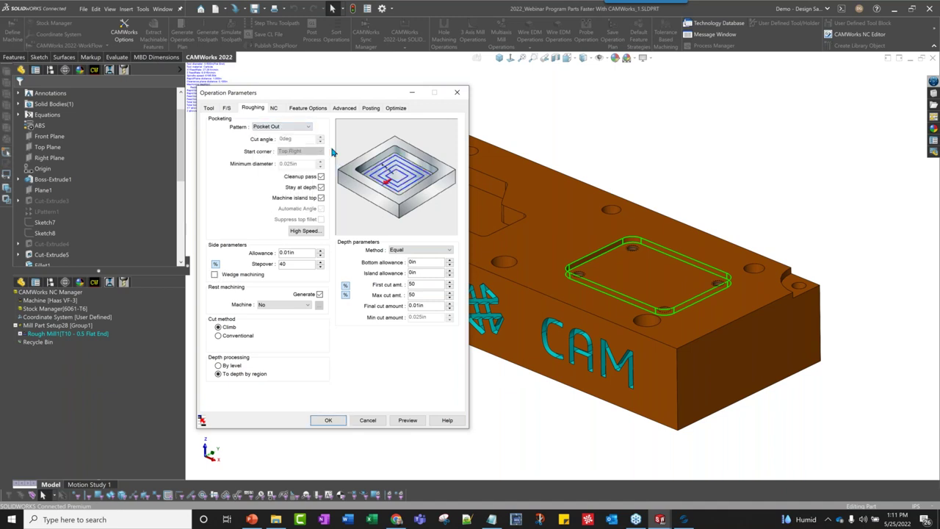
pyautogui.doubleClick(293, 264)
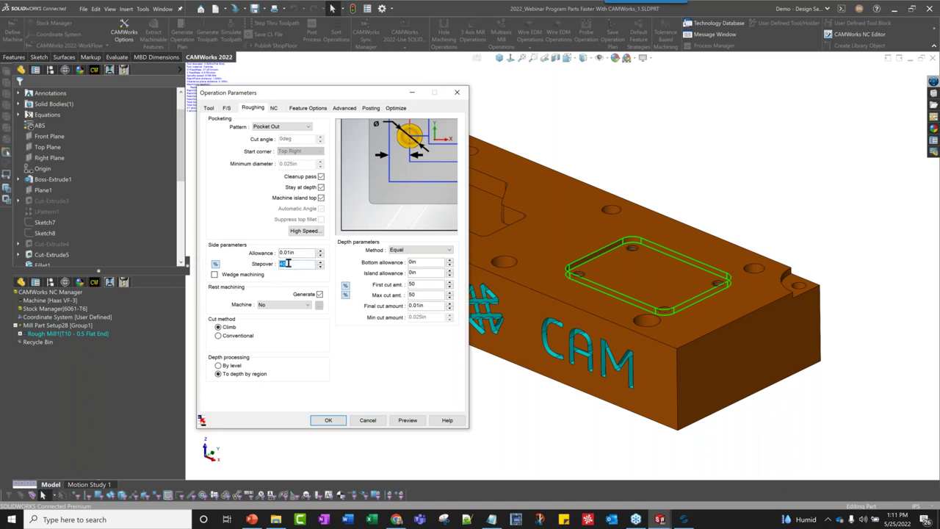
pyautogui.click(215, 264)
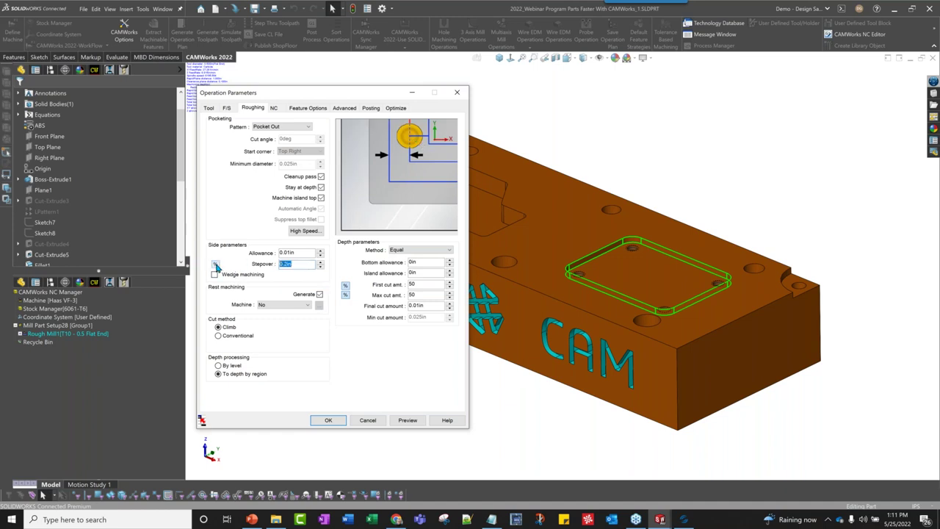
pyautogui.click(215, 265)
pyautogui.click(215, 264)
# Step: Set first and max cut amounts to 0.06in, final cut to 0, and preview the toolpath
pyautogui.click(345, 285)
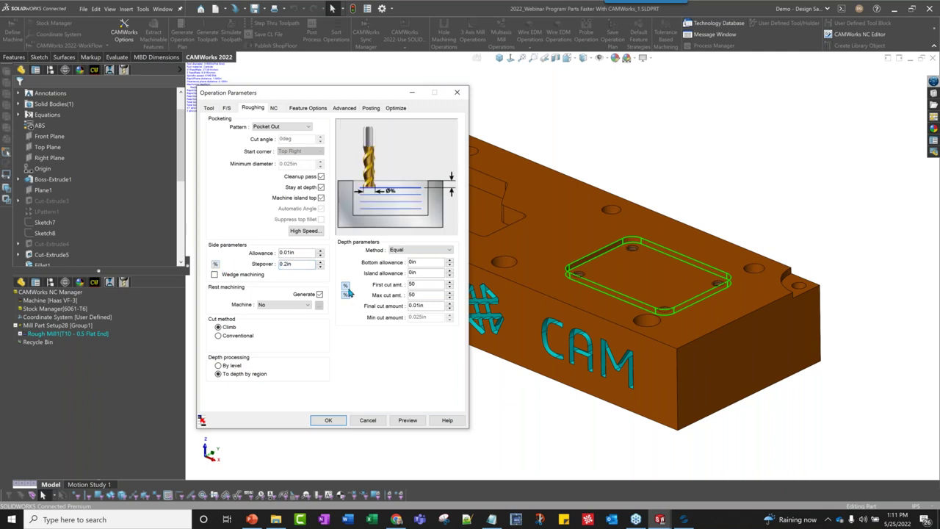
pyautogui.click(345, 294)
pyautogui.doubleClick(431, 284)
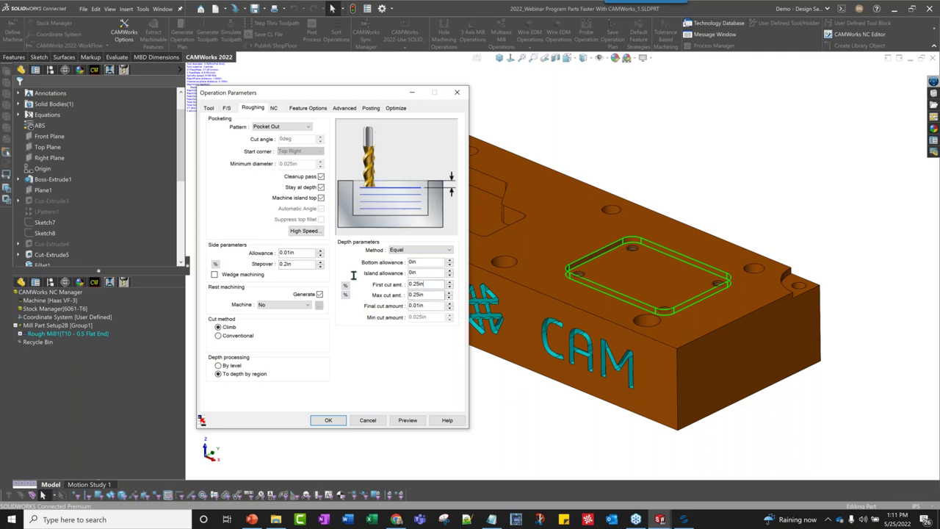
pyautogui.press('BackSpace')
pyautogui.press('Tab')
pyautogui.write('0.06')
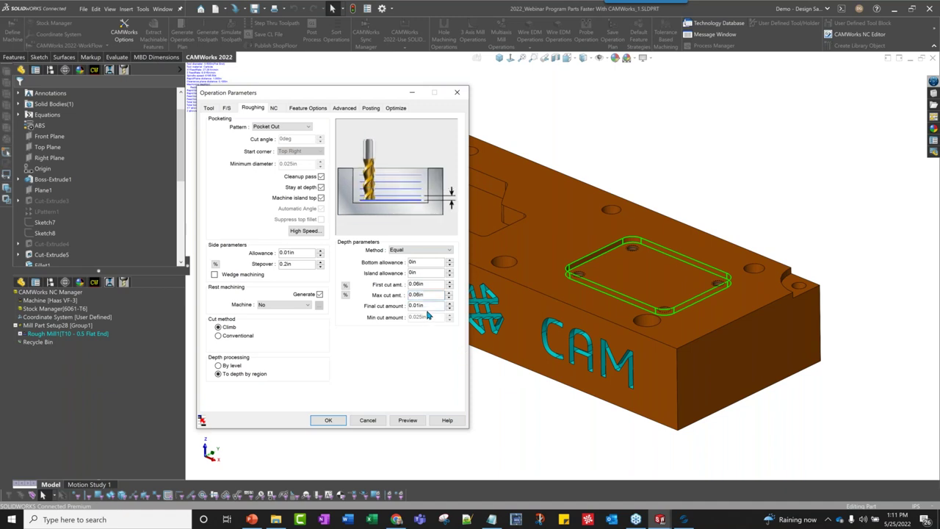
pyautogui.press('Tab')
pyautogui.write('0')
pyautogui.click(407, 420)
pyautogui.moveTo(628, 278)
pyautogui.mouseDown(button='middle')
pyautogui.moveTo(623, 250)
pyautogui.moveTo(626, 283)
pyautogui.mouseUp(button='middle')
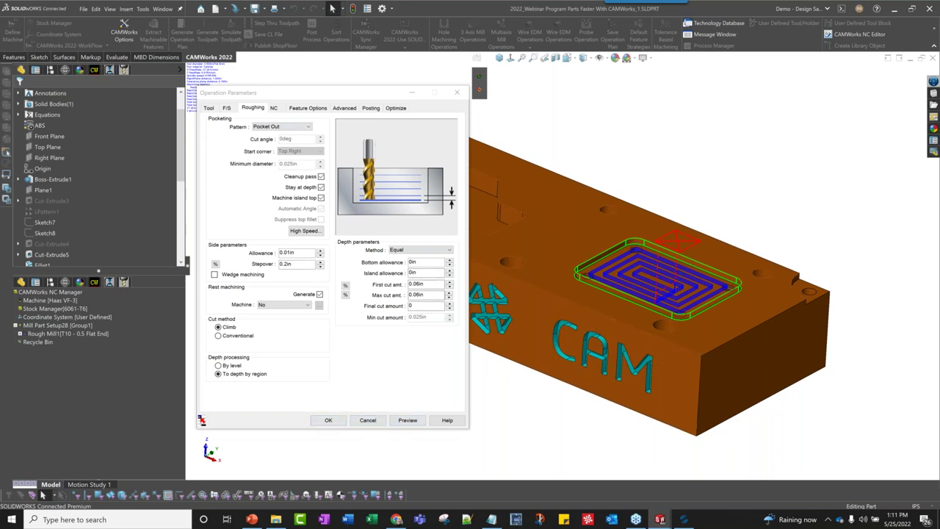
# Step: Change Rough Mill1's entry method from Plunge to Spiral, preview the helical entry, and accept
pyautogui.click(274, 108)
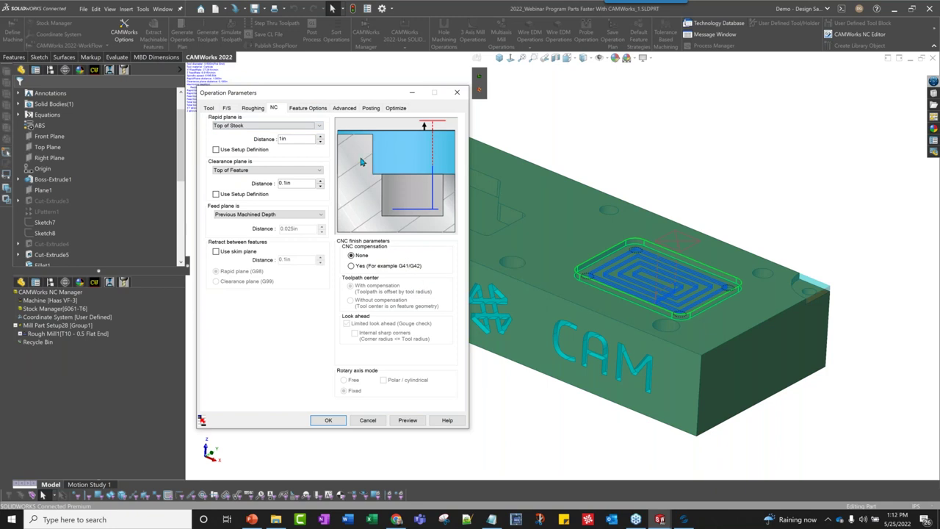
pyautogui.click(307, 109)
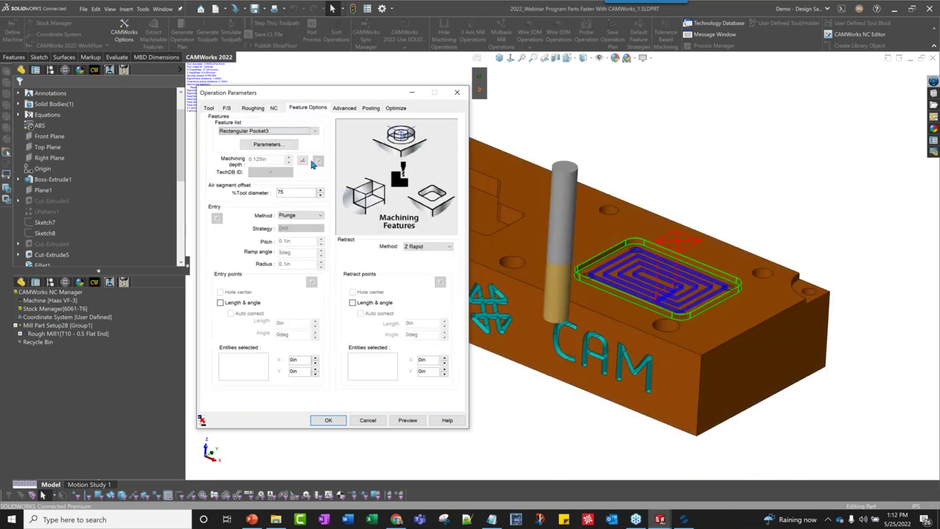
pyautogui.moveTo(588, 220)
pyautogui.mouseDown(button='middle')
pyautogui.moveTo(624, 209)
pyautogui.moveTo(573, 191)
pyautogui.moveTo(595, 206)
pyautogui.mouseUp(button='middle')
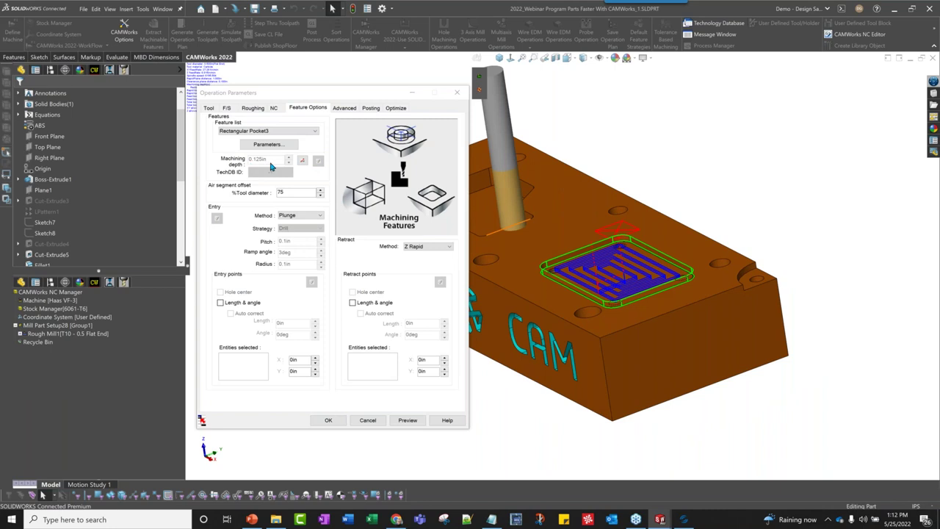
pyautogui.click(301, 162)
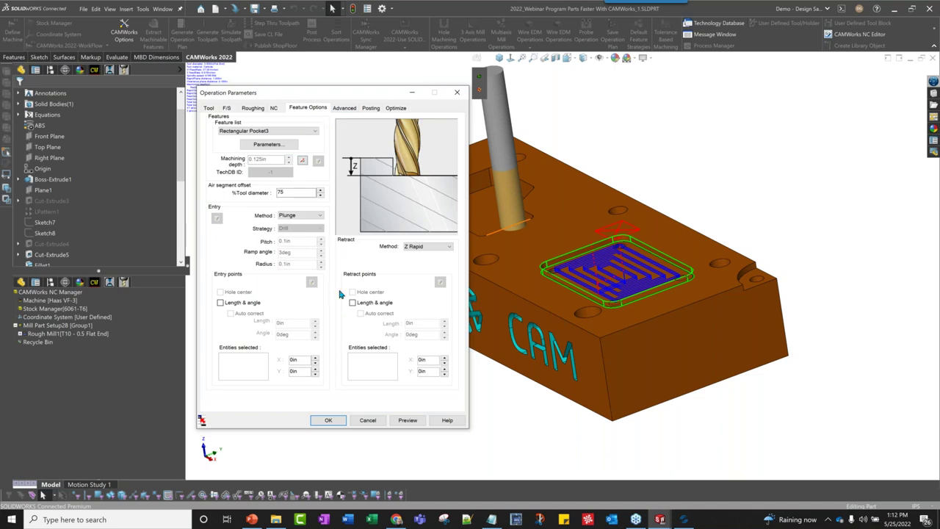
pyautogui.click(301, 216)
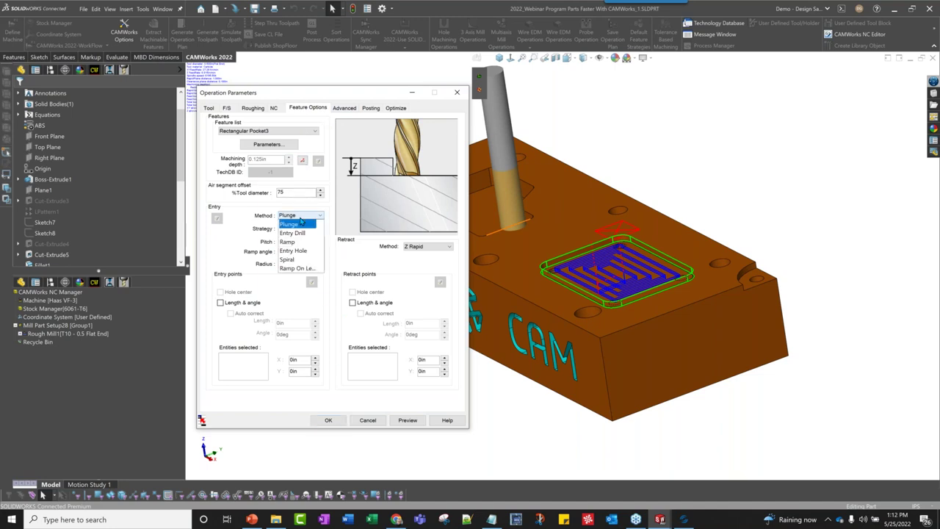
pyautogui.click(302, 261)
pyautogui.click(407, 420)
pyautogui.moveTo(618, 259); pyautogui.dragTo(678, 289, button='middle')
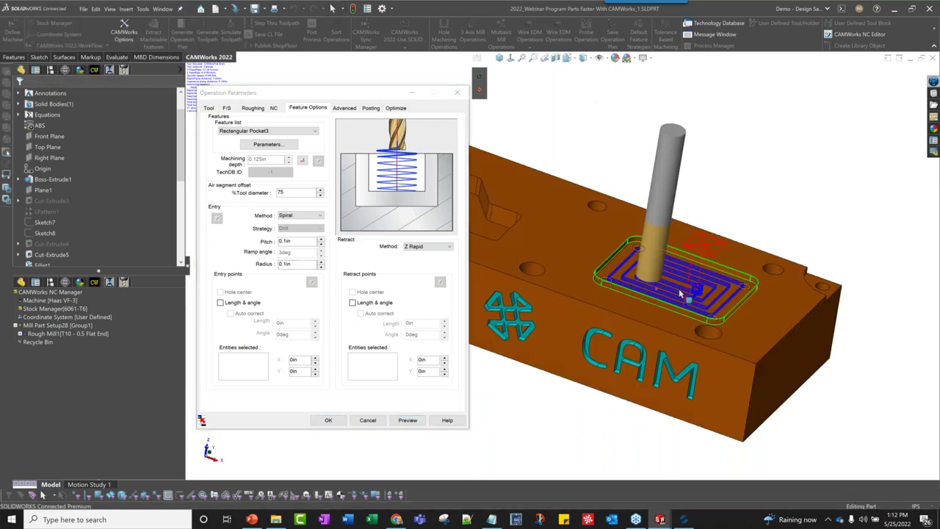
pyautogui.scroll(-5, 704, 290)
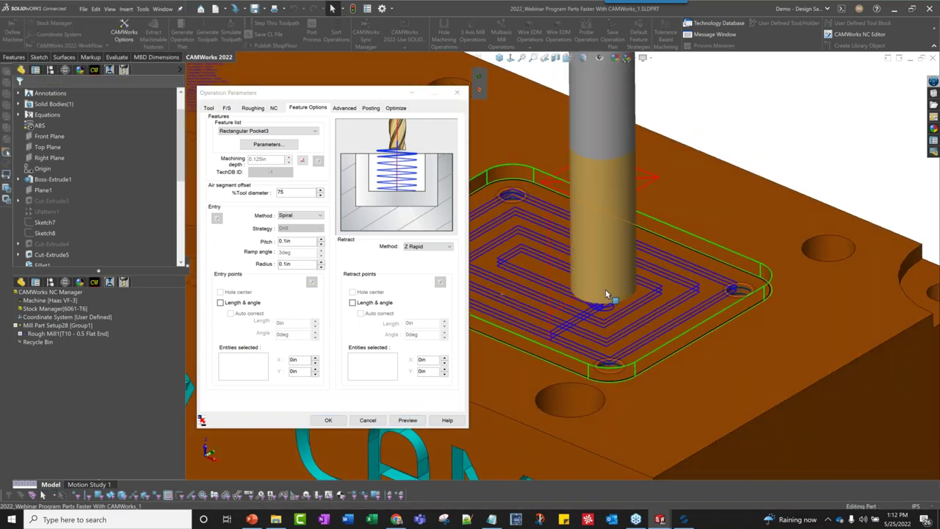
pyautogui.click(336, 423)
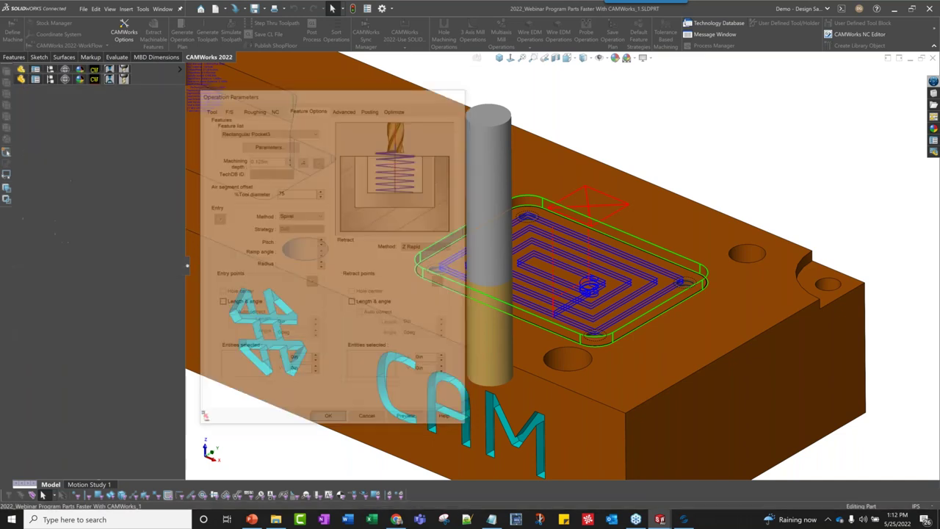
pyautogui.click(70, 131)
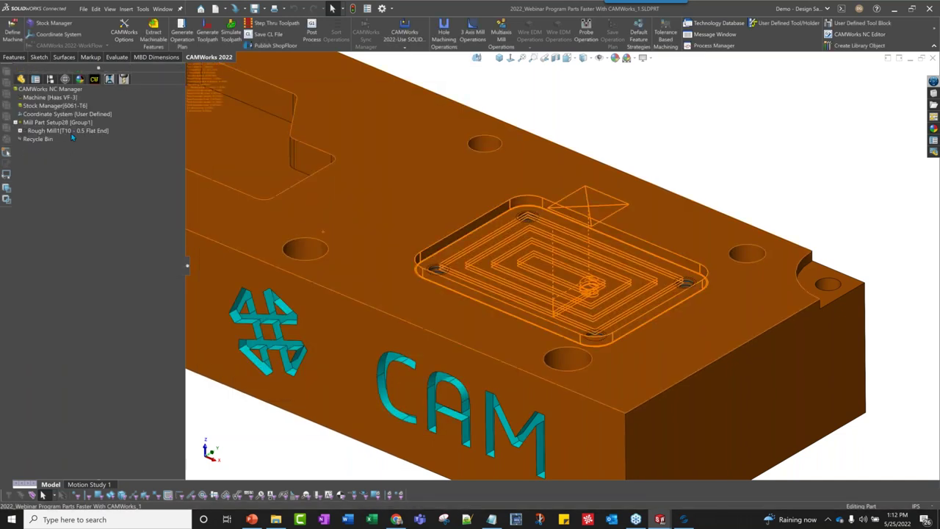
pyautogui.scroll(-5, 544, 233)
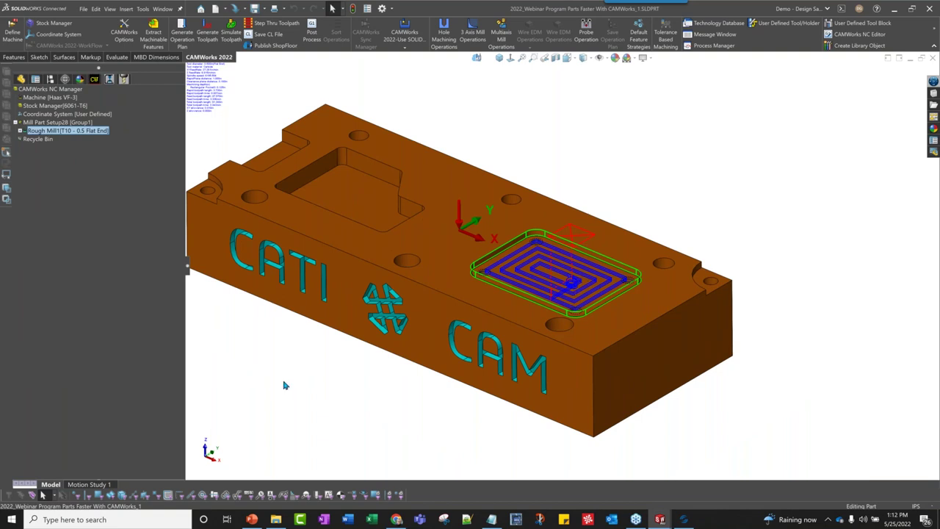
pyautogui.rightClick(77, 132)
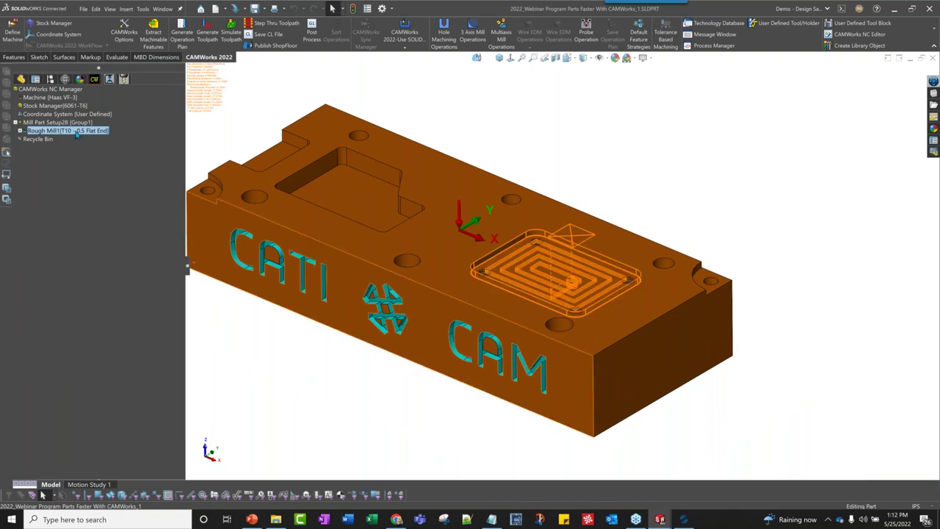
pyautogui.click(101, 155)
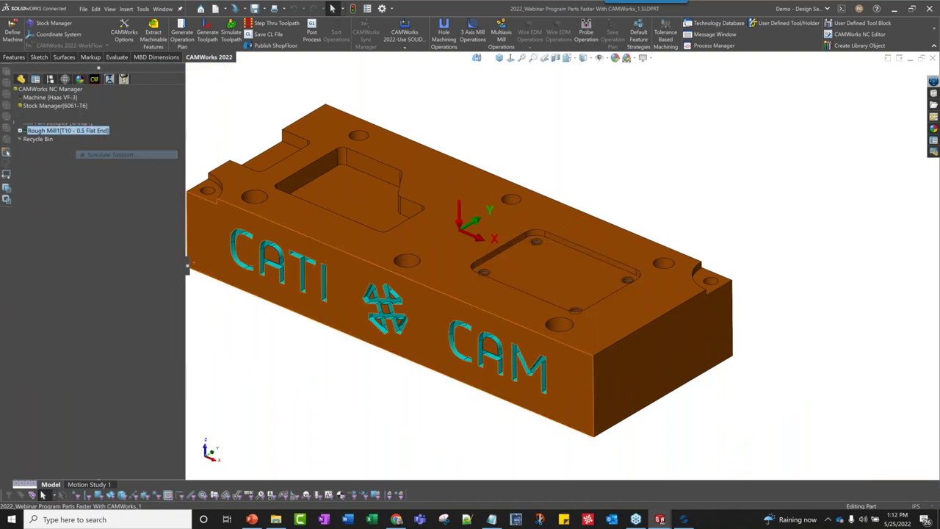
pyautogui.click(76, 162)
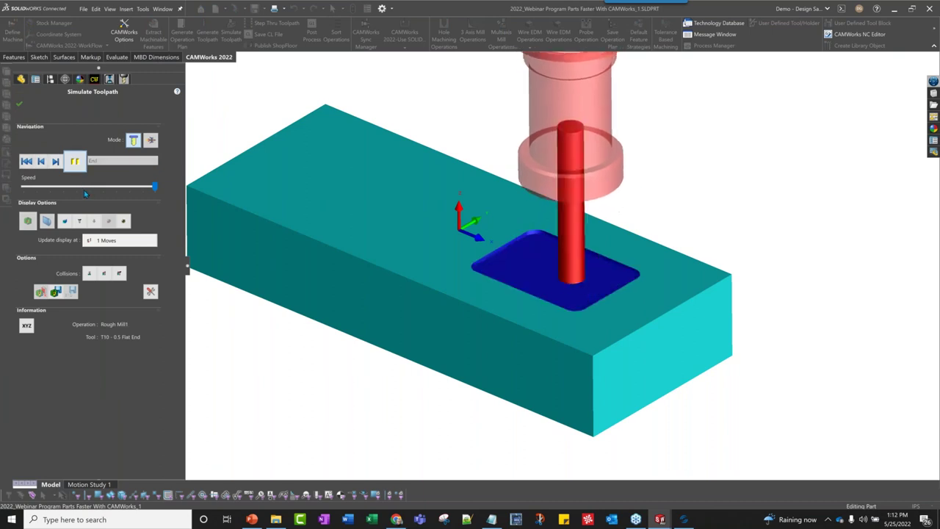
pyautogui.click(19, 104)
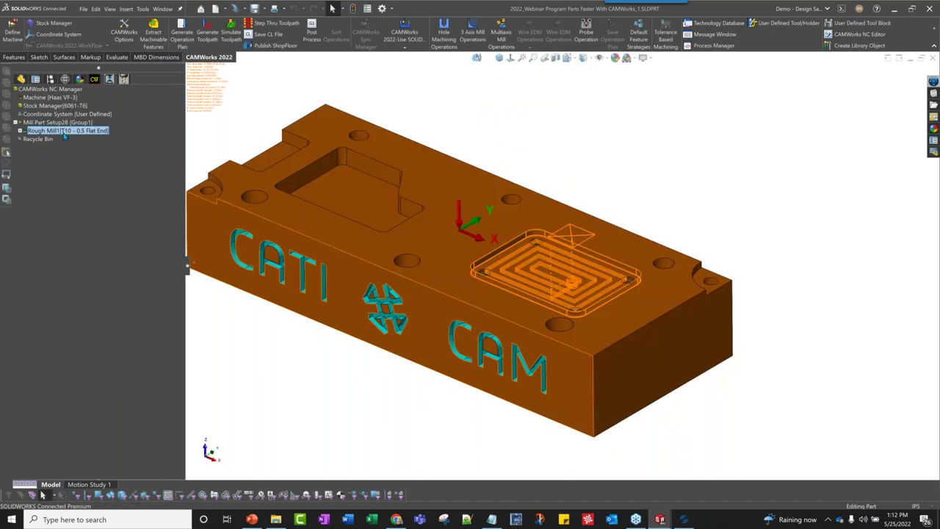
pyautogui.rightClick(66, 132)
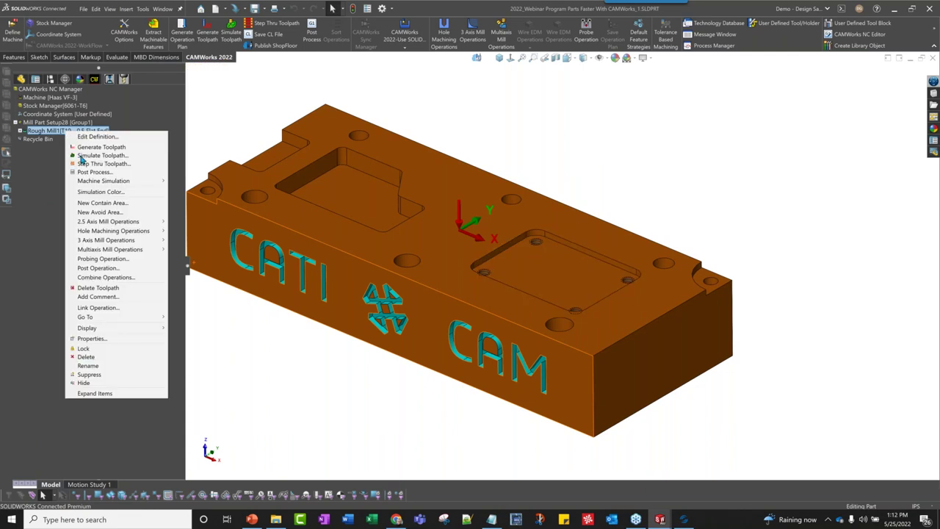
pyautogui.moveTo(119, 224)
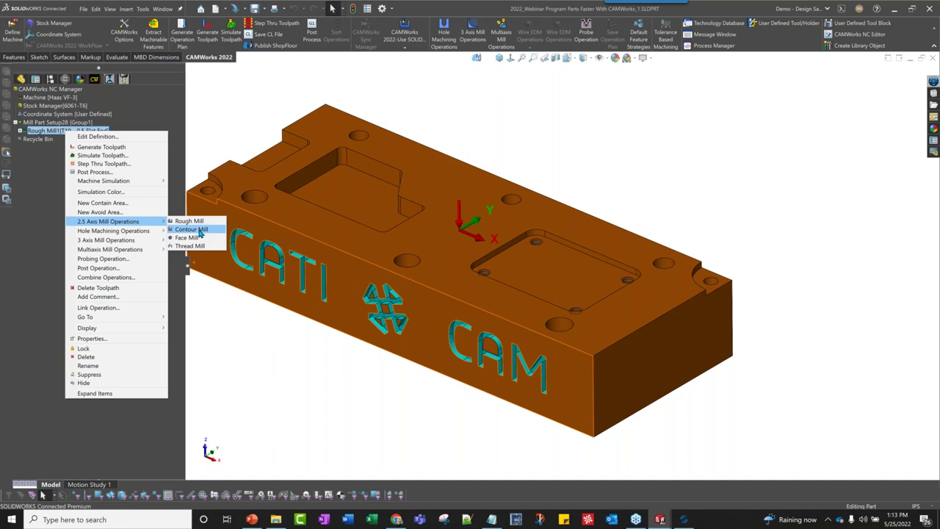
pyautogui.click(191, 229)
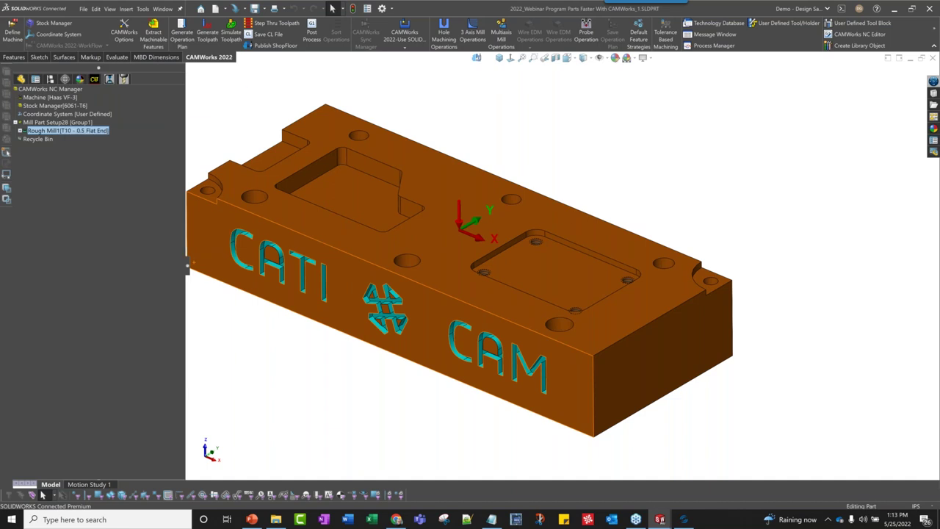
# Step: Generate an operation plan for Irregular Pocket1 from the CAMWorks Feature Tree
pyautogui.click(94, 79)
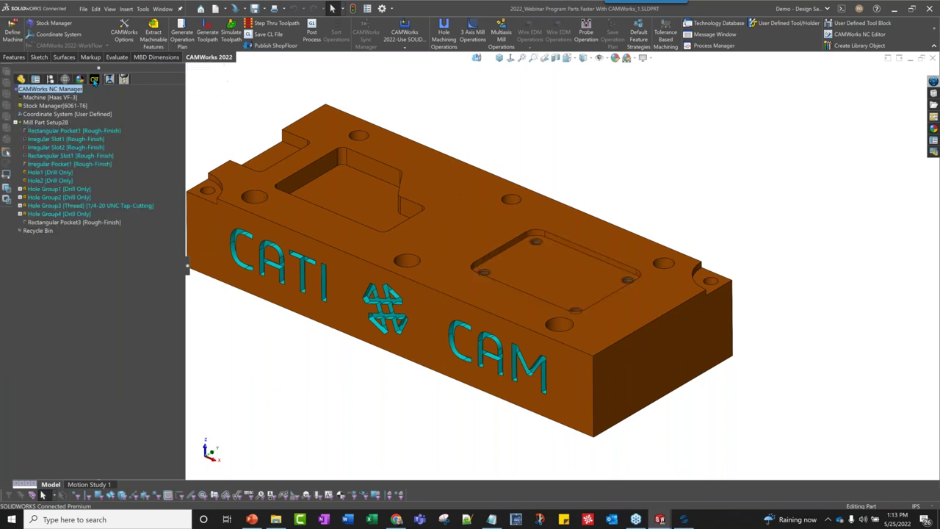
pyautogui.click(99, 132)
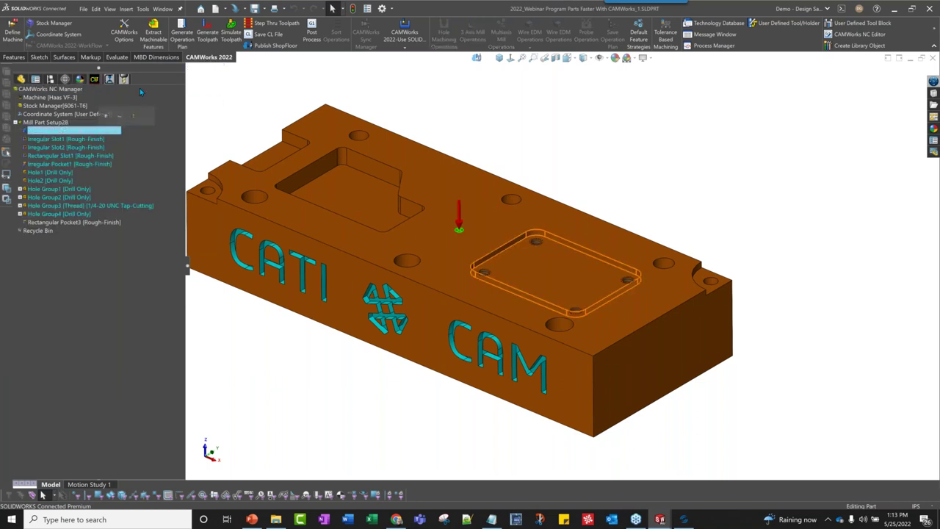
pyautogui.click(66, 140)
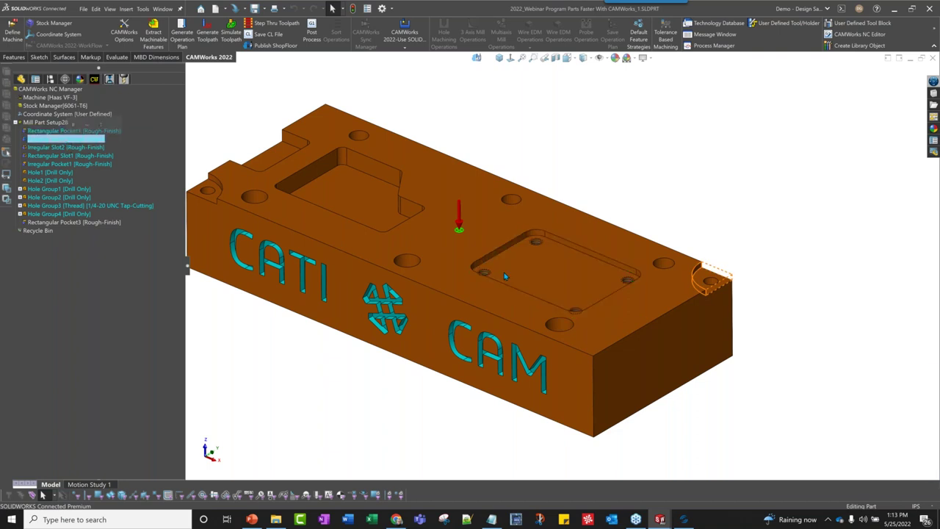
pyautogui.click(66, 163)
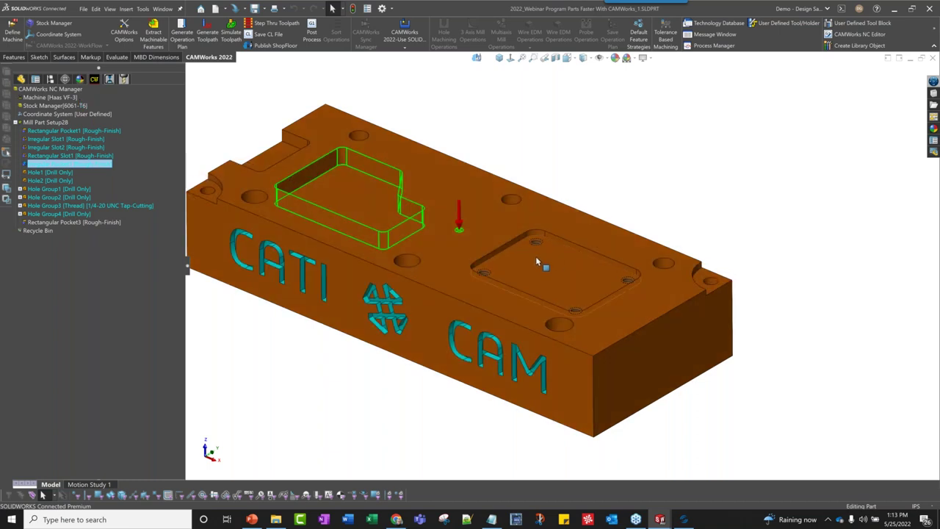
pyautogui.rightClick(73, 166)
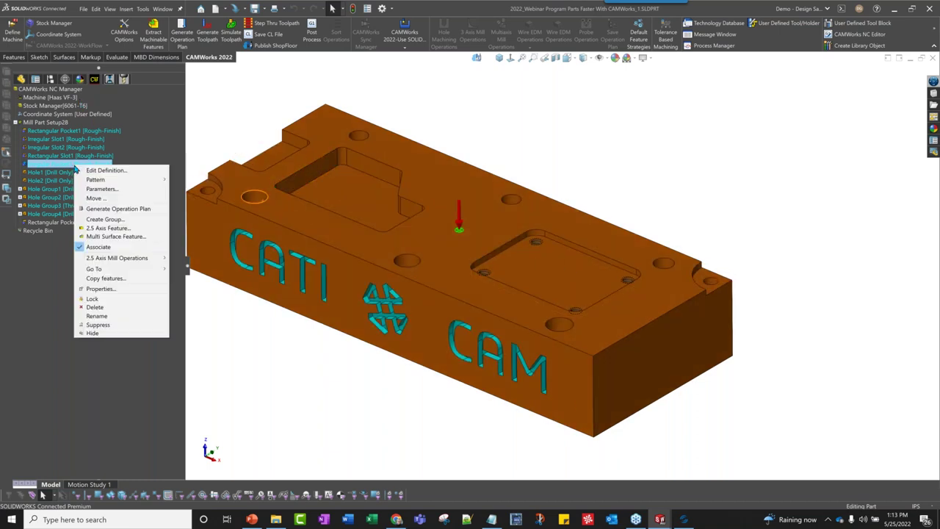
pyautogui.click(112, 209)
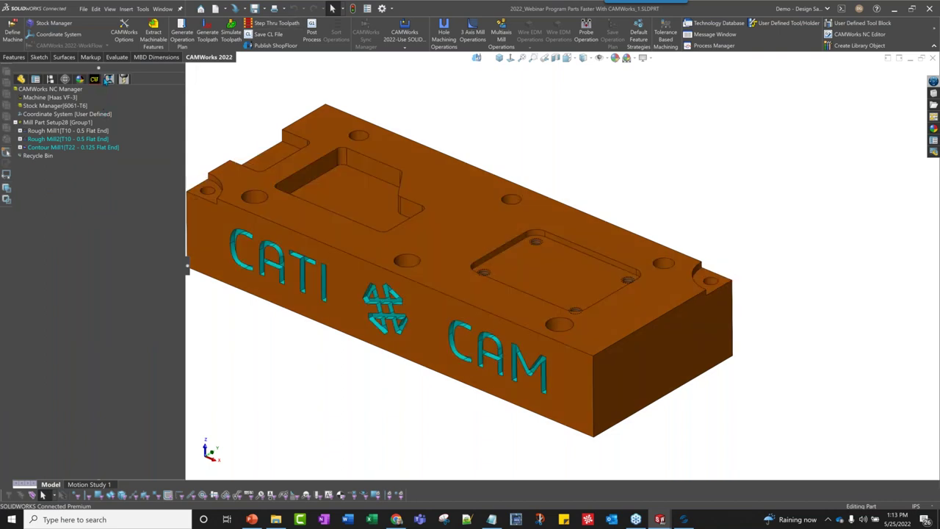
# Step: Return to the Operation Tree and select the new Rough Mill2 to see its pocket
pyautogui.click(95, 80)
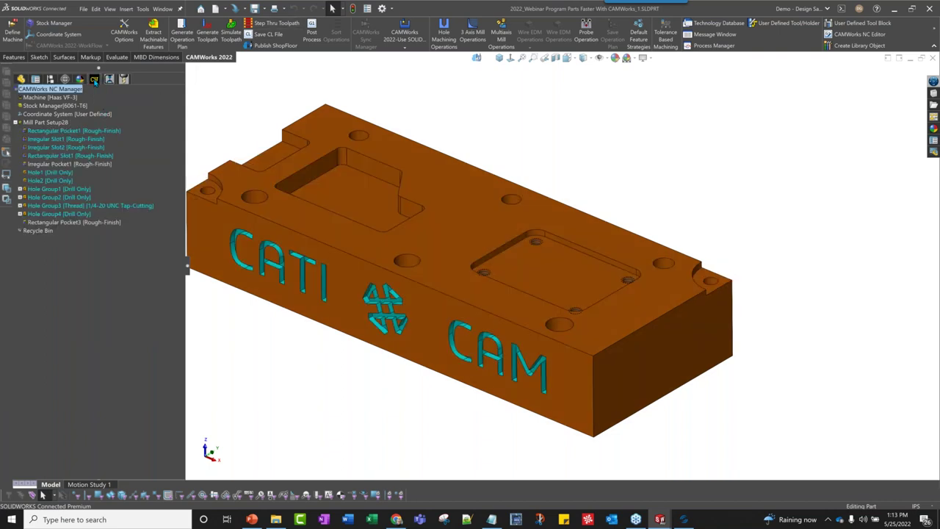
pyautogui.click(108, 79)
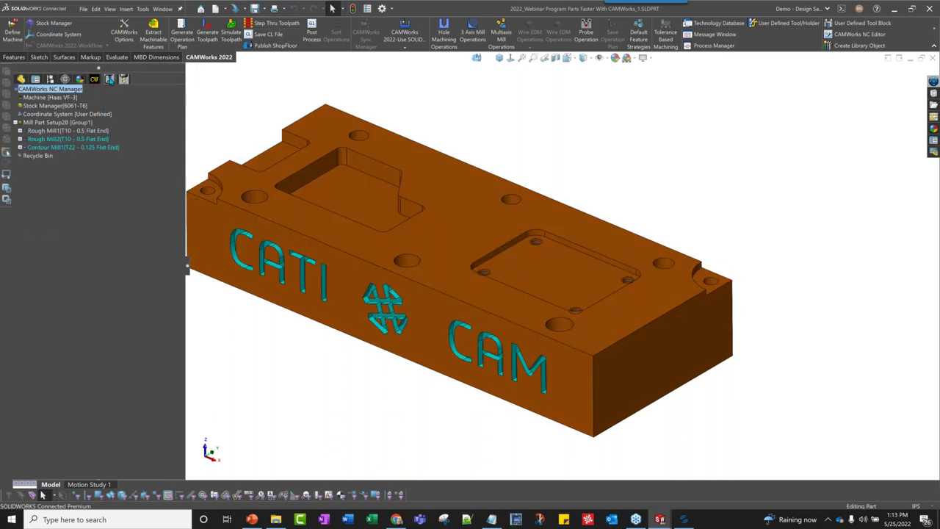
pyautogui.click(53, 130)
pyautogui.click(51, 138)
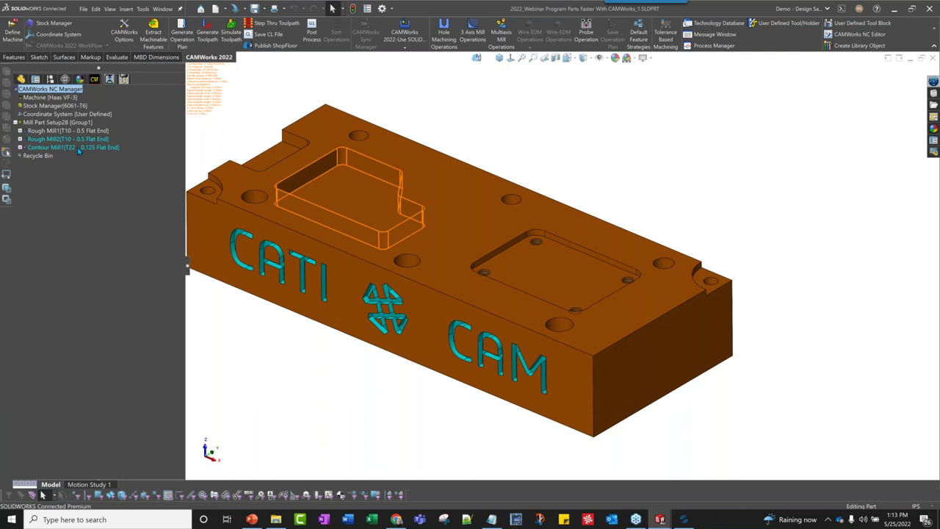
# Step: Select Rough Mill1 and add a Contour Mill operation under 2.5 Axis Mill Operations
pyautogui.click(76, 140)
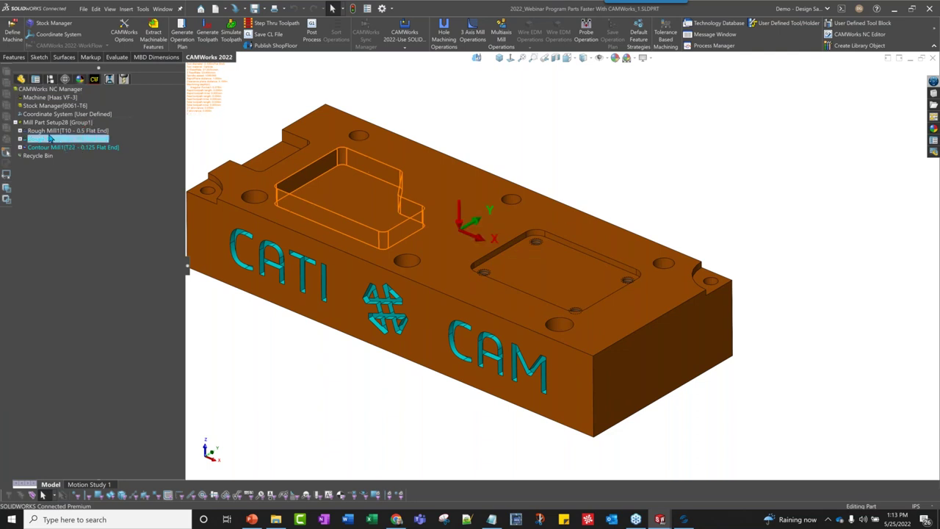
pyautogui.press('Up')
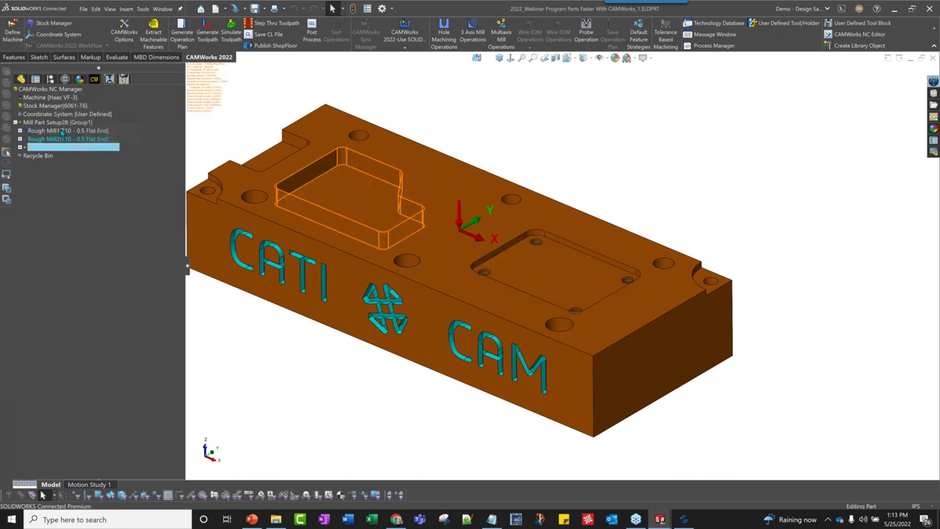
pyautogui.click(61, 131)
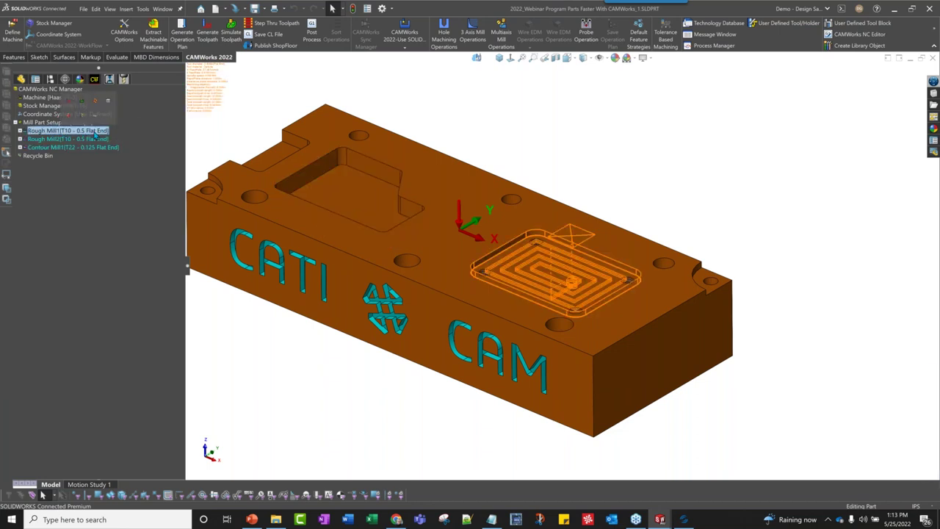
pyautogui.rightClick(95, 132)
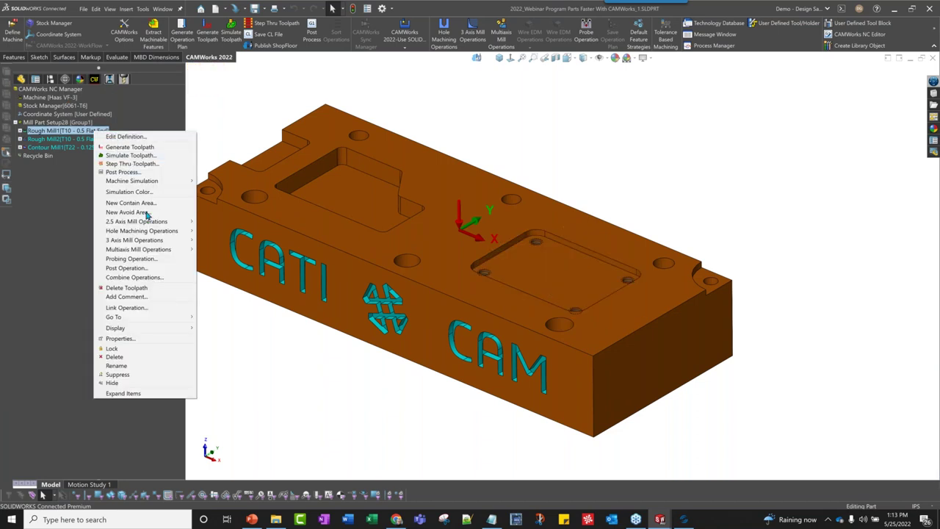
pyautogui.moveTo(160, 223)
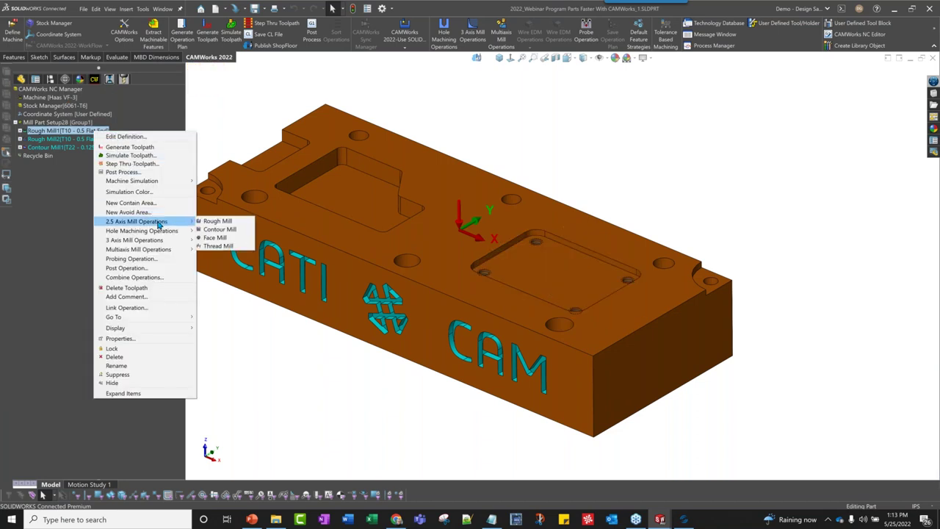
pyautogui.click(220, 229)
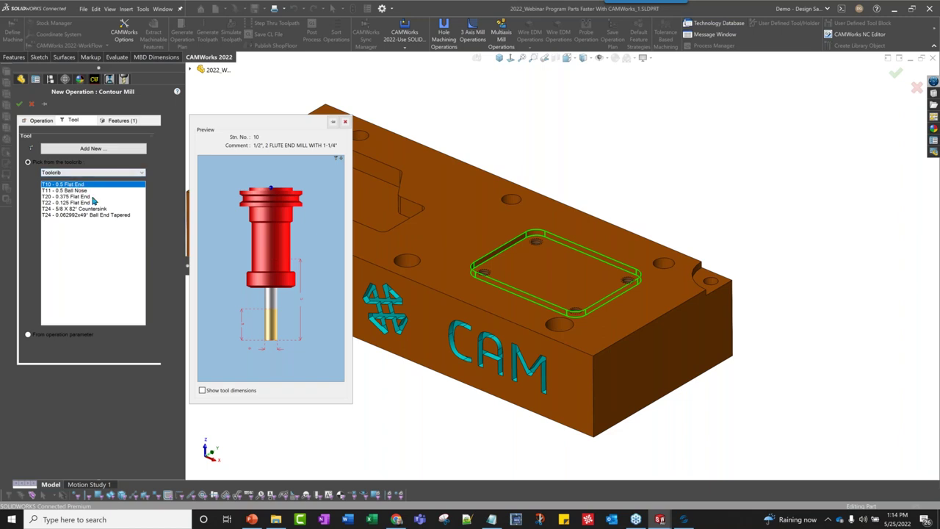
# Step: Create a Contour Mill operation on Rectangular Pocket3 using the T22 0.125 flat end mill
pyautogui.click(123, 121)
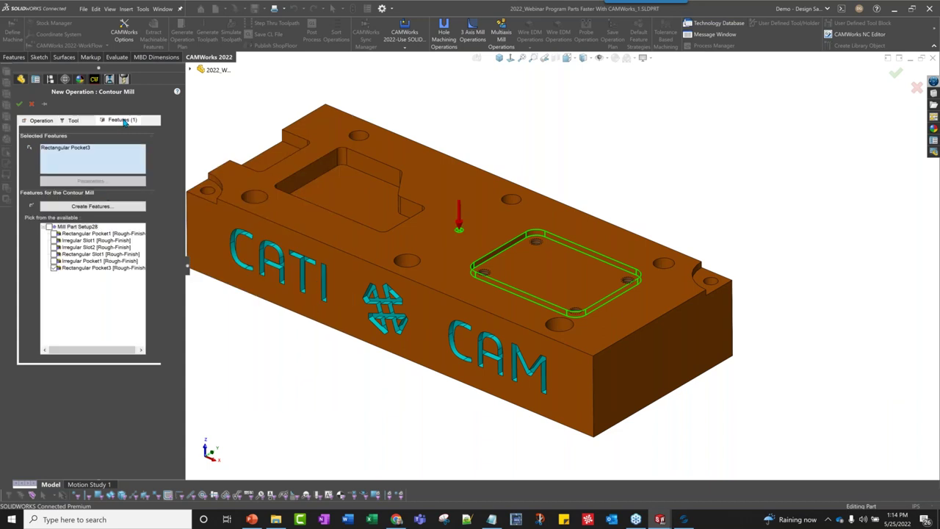
pyautogui.click(55, 268)
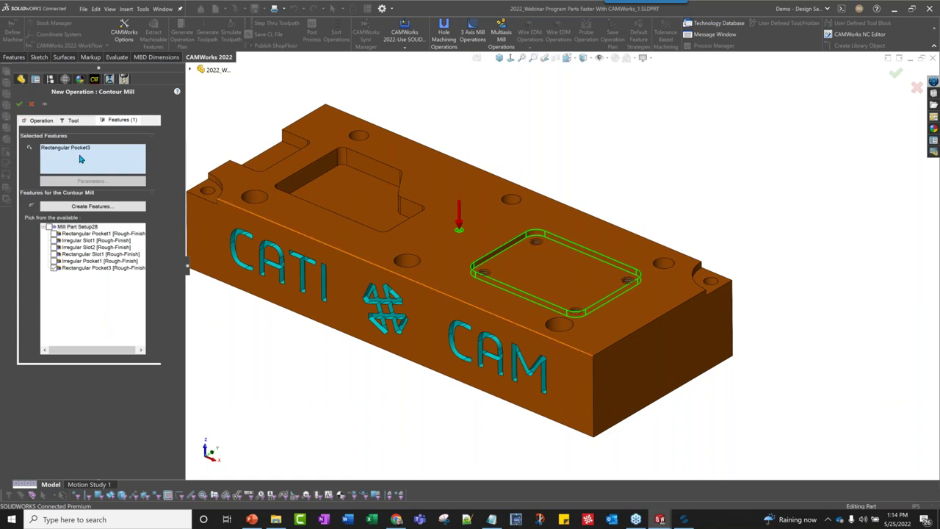
pyautogui.click(41, 120)
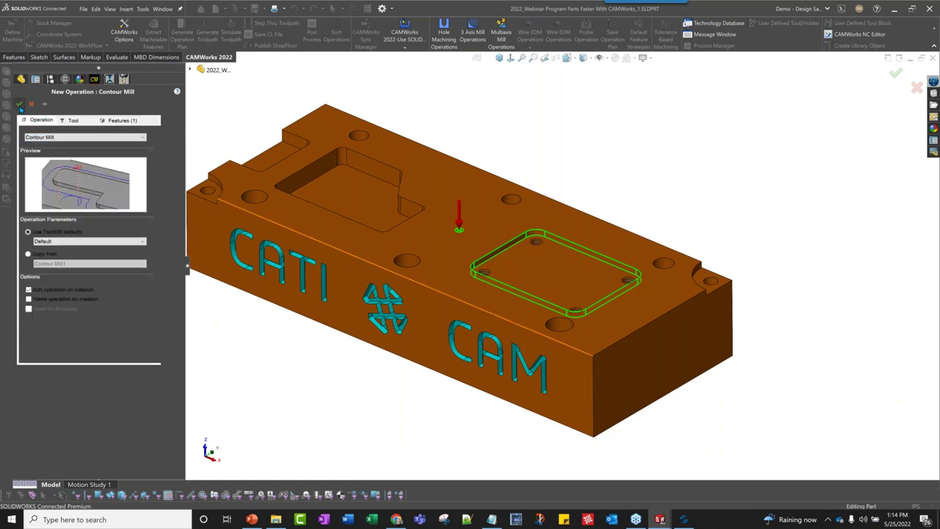
pyautogui.click(20, 105)
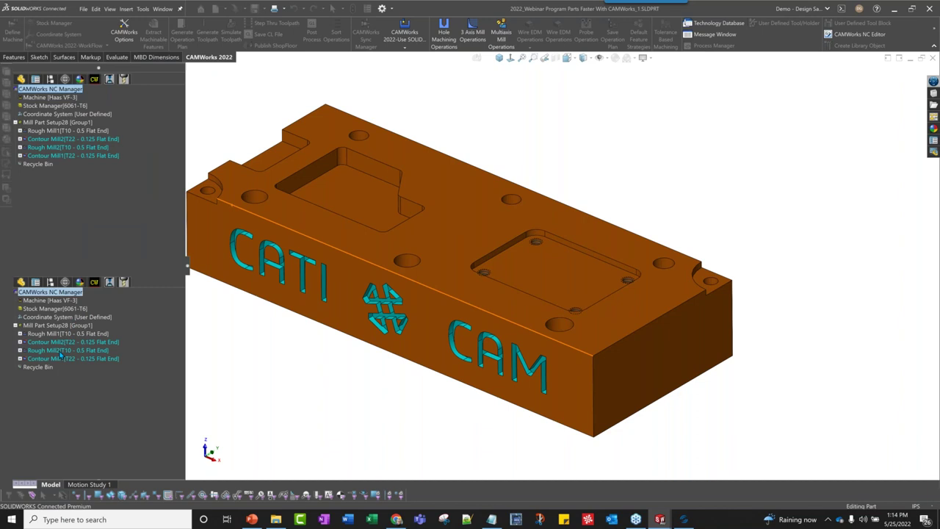
# Step: In Contour Mill2's feeds and speeds, try Defined by Operation and Library, settling on Operation
pyautogui.doubleClick(73, 139)
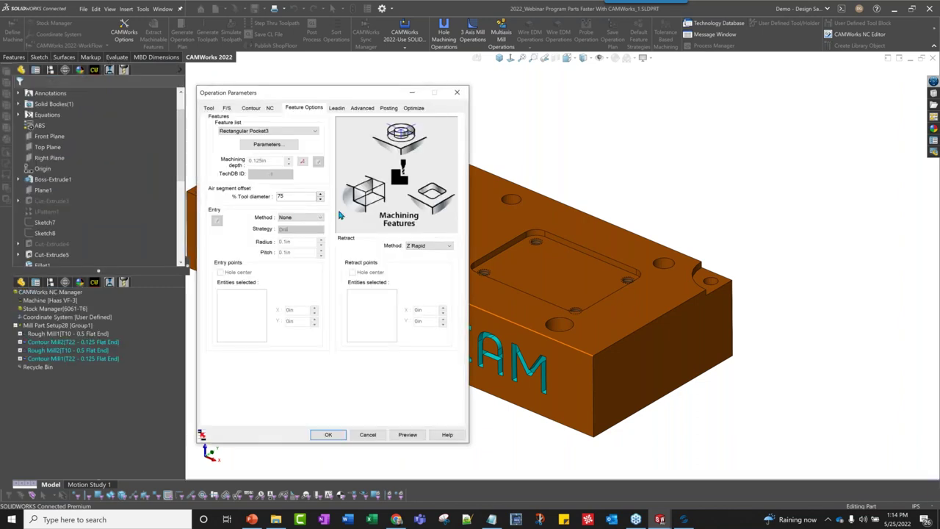
pyautogui.click(209, 108)
pyautogui.click(226, 108)
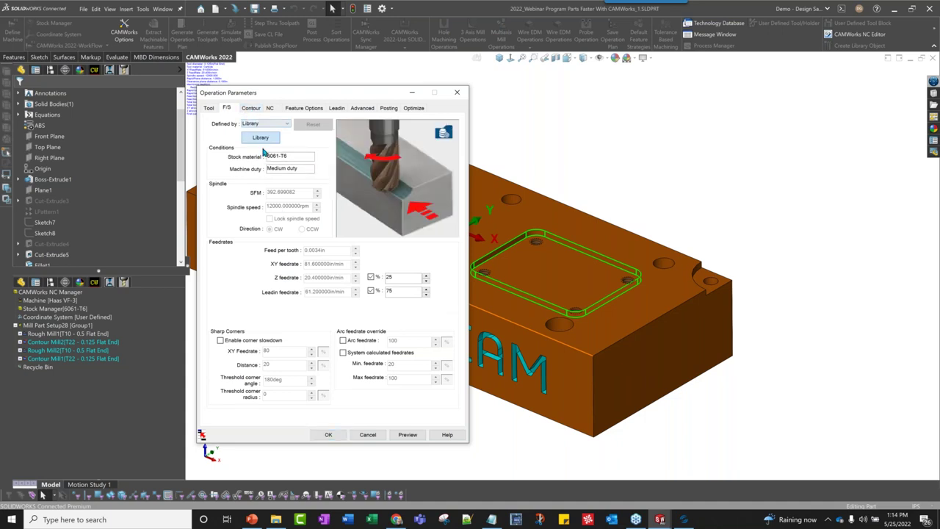
pyautogui.click(264, 124)
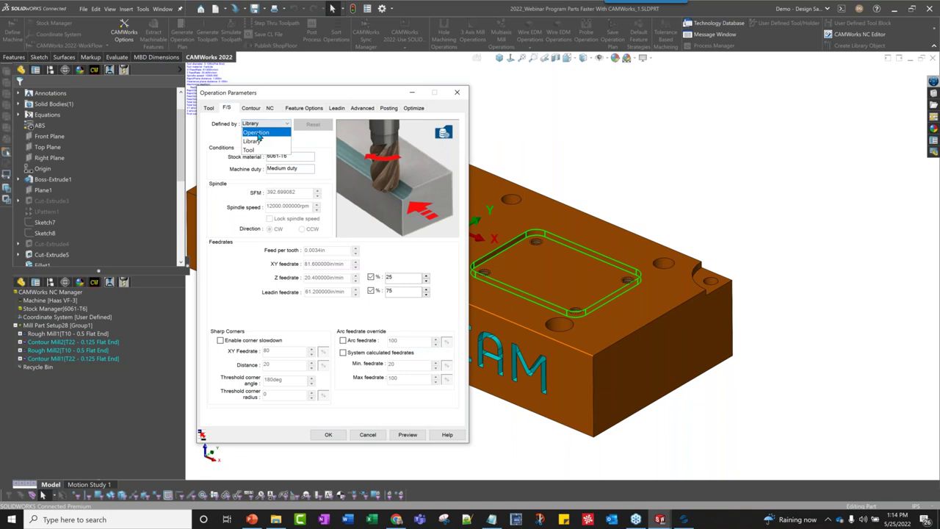
pyautogui.click(257, 140)
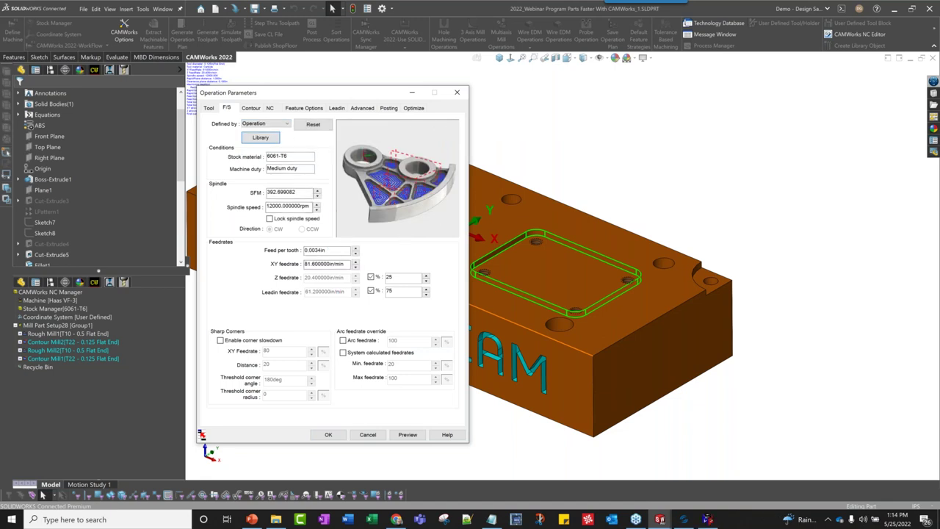
pyautogui.click(274, 124)
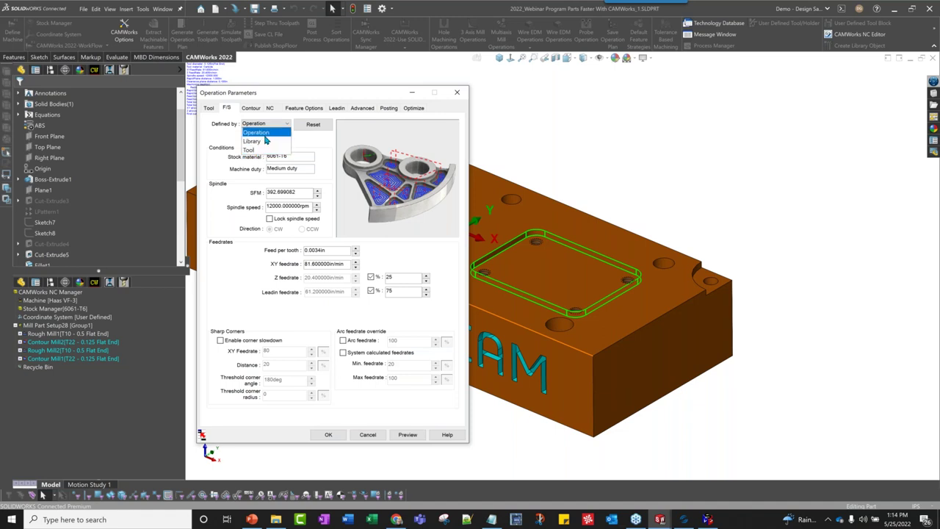
pyautogui.click(260, 142)
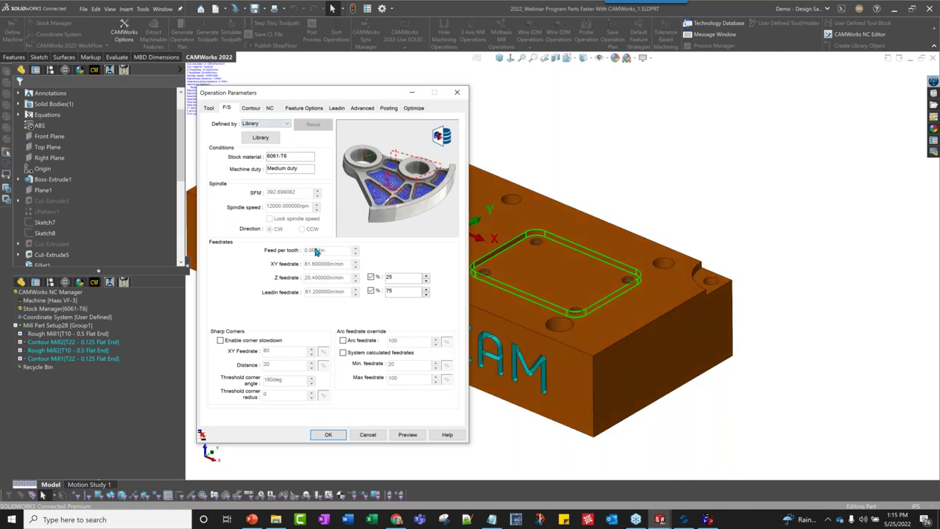
pyautogui.click(271, 124)
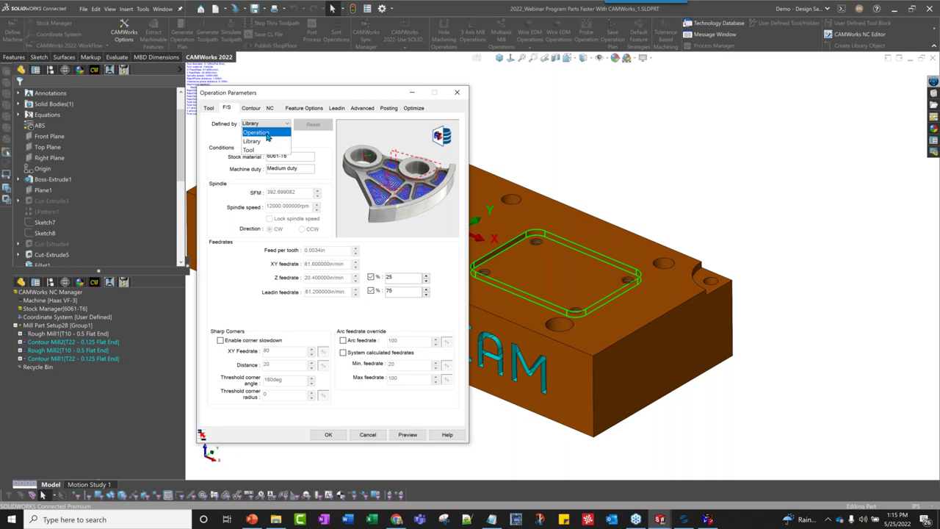
pyautogui.click(256, 132)
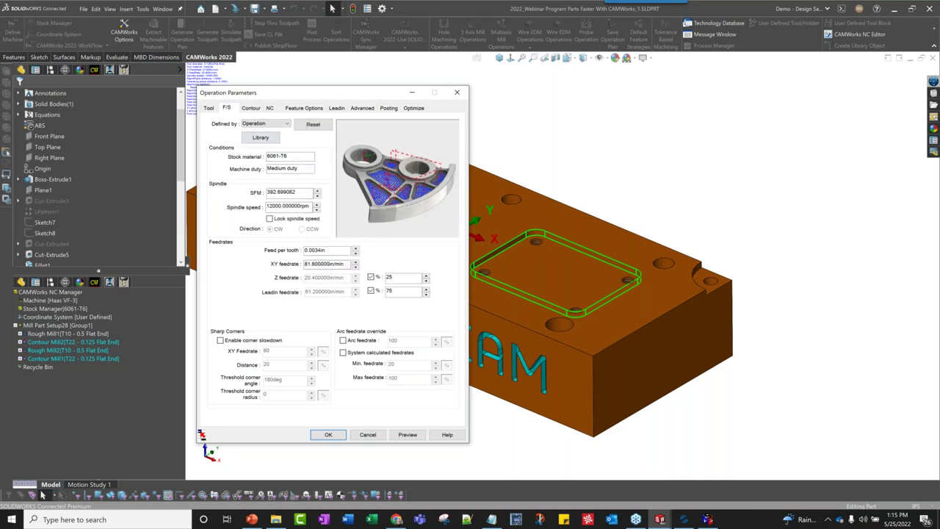
pyautogui.click(268, 125)
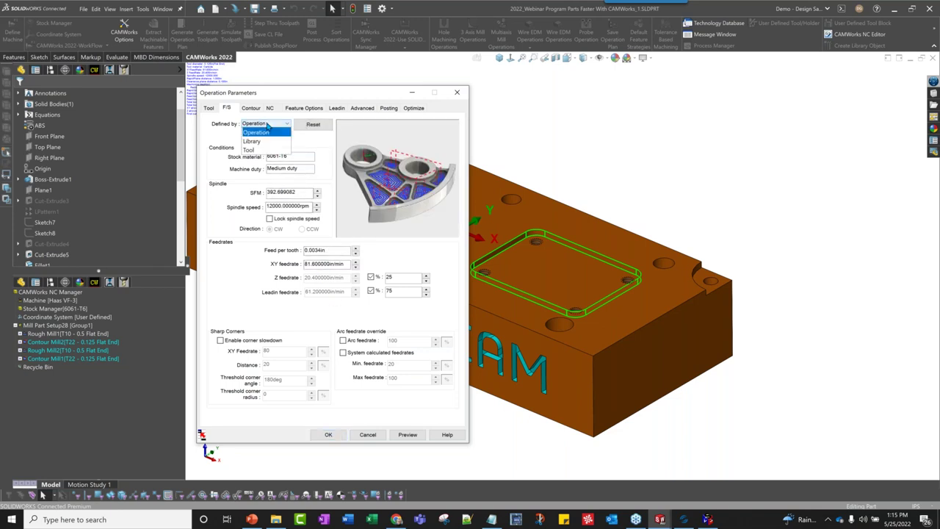
# Step: Pull in the tool's 35 in/min feedrates, keep them operation-defined, and view Contour settings
pyautogui.click(250, 150)
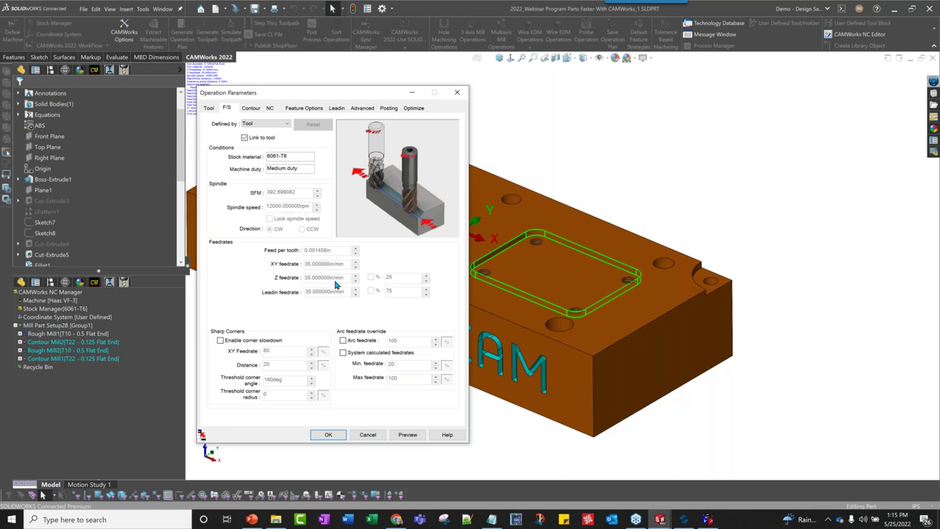
pyautogui.click(265, 124)
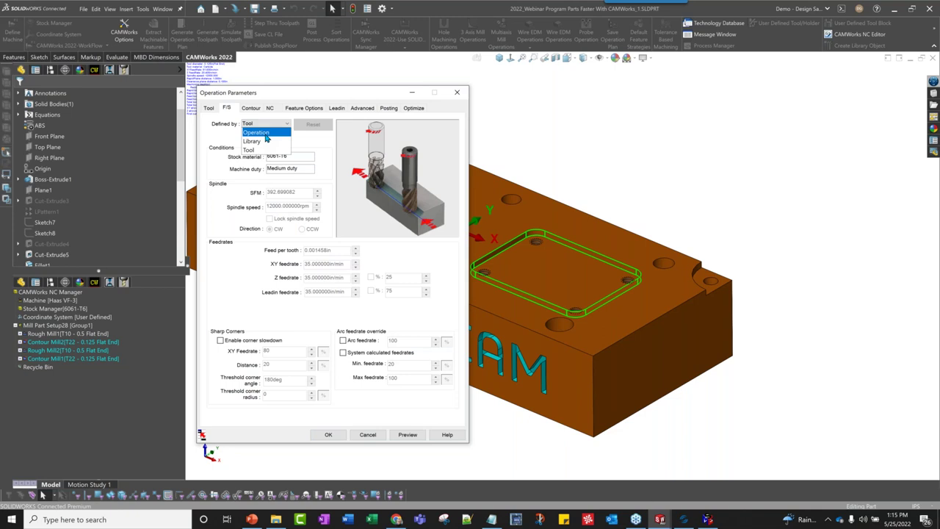
pyautogui.click(265, 133)
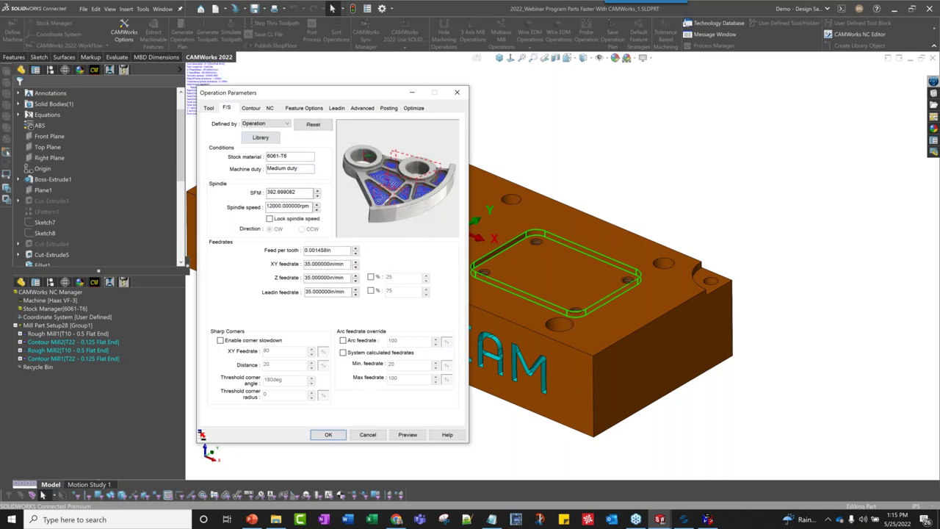
pyautogui.click(251, 108)
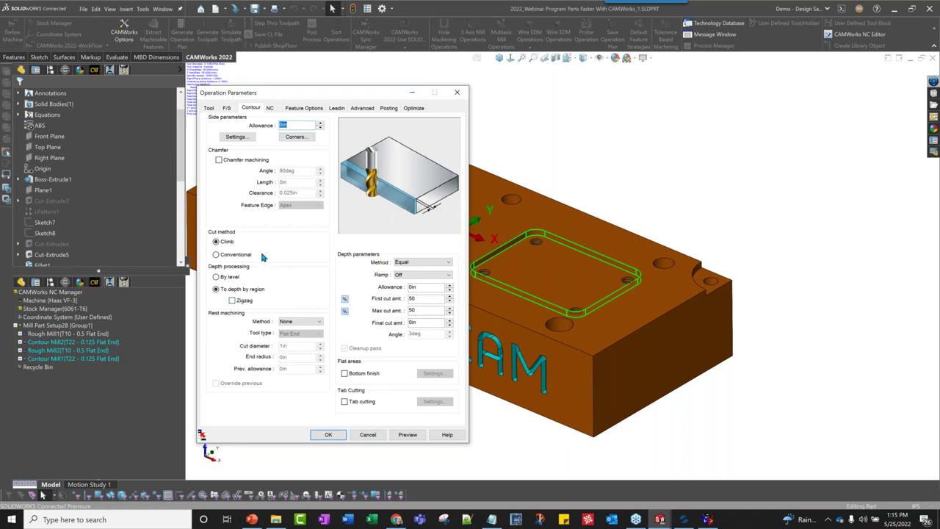
# Step: Review Contour Mill2's NC, Feature Options and arc Leadin settings, then accept the parameters
pyautogui.click(271, 108)
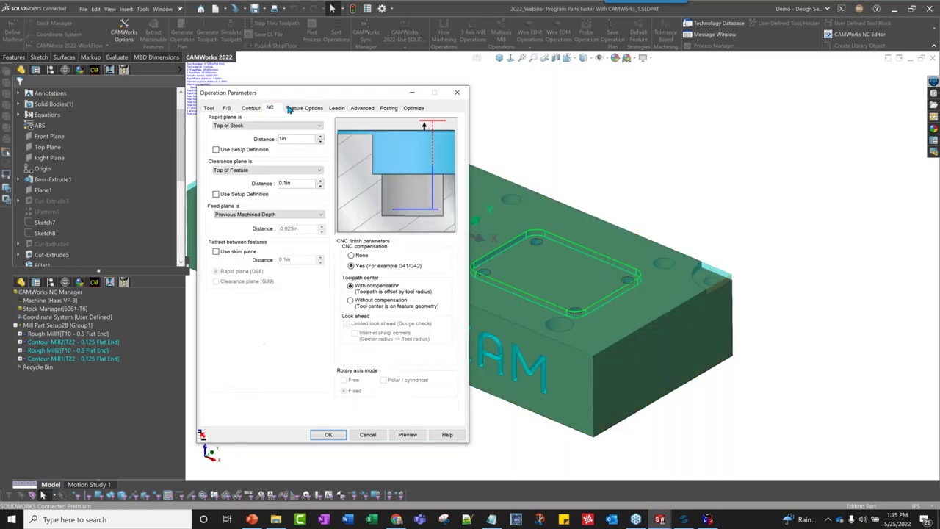
pyautogui.click(301, 108)
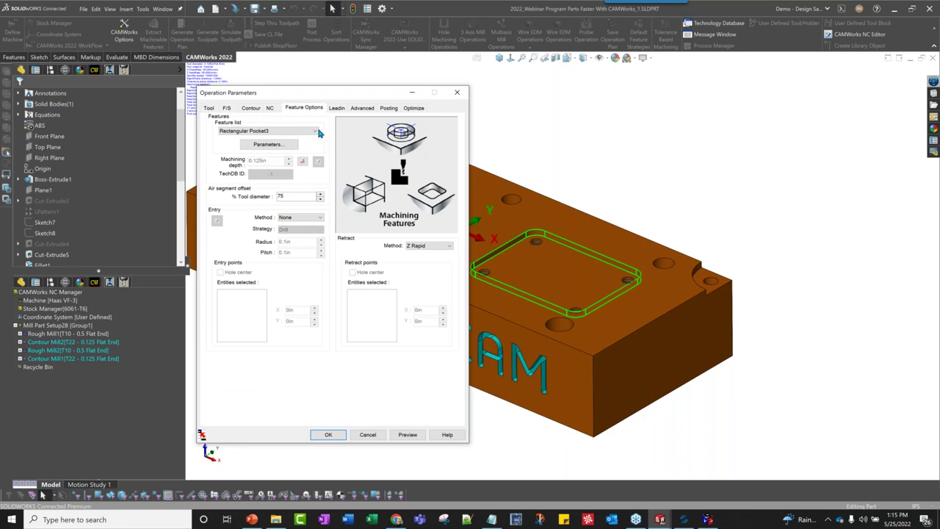
pyautogui.click(335, 111)
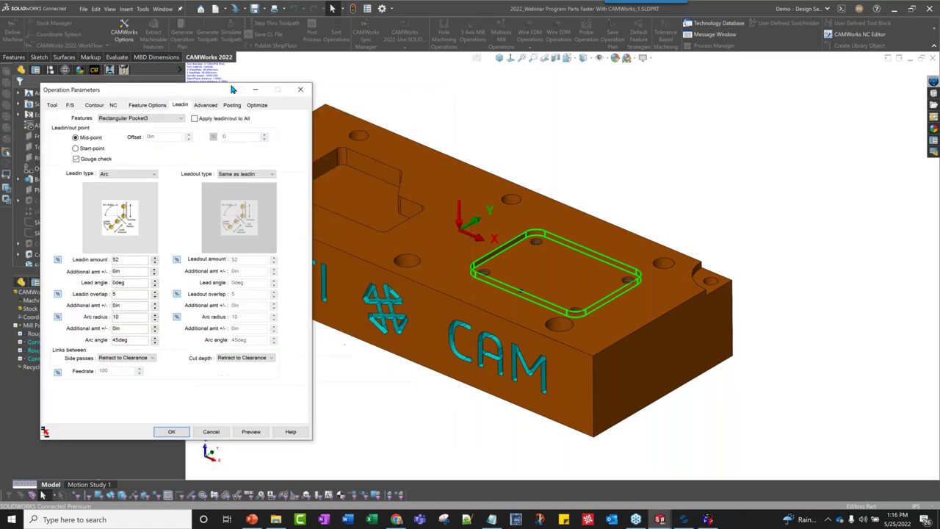
pyautogui.click(228, 423)
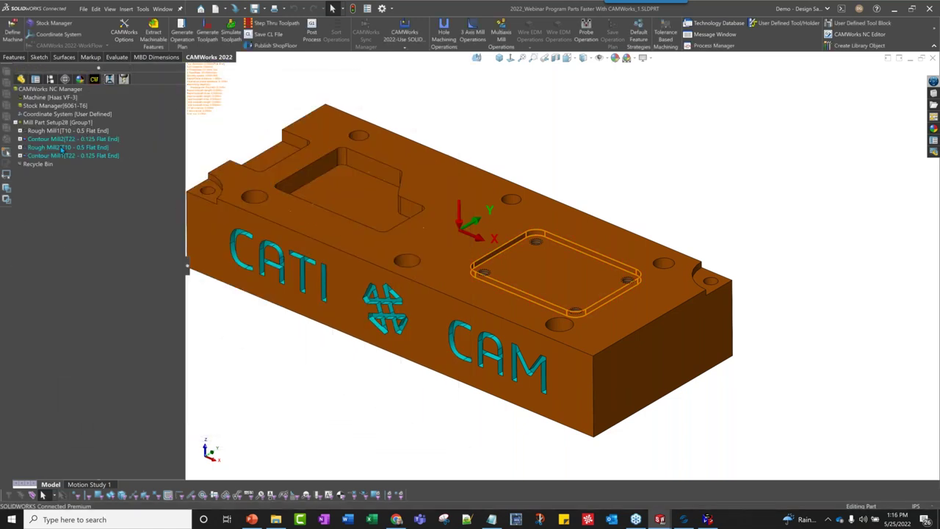
# Step: Move Contour Mill1 directly under Rough Mill1 and generate its toolpath
pyautogui.click(88, 157)
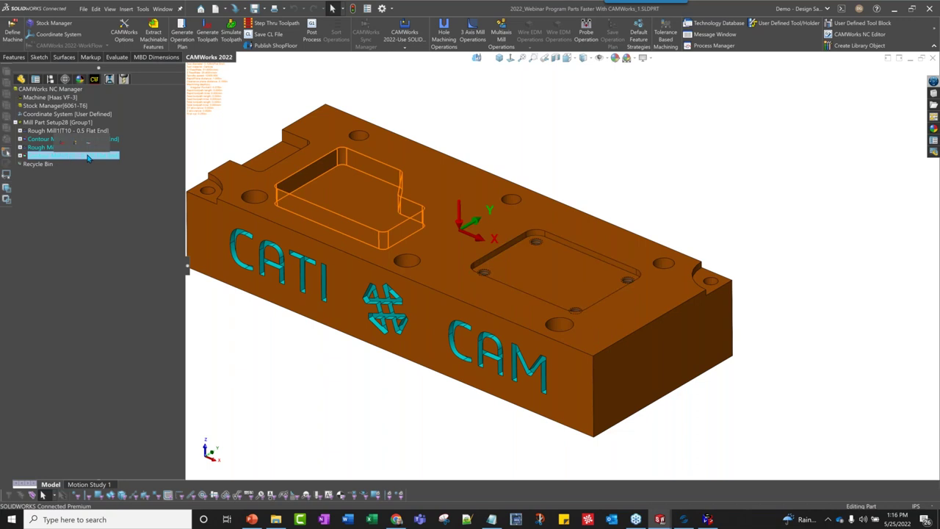
pyautogui.click(95, 131)
pyautogui.moveTo(95, 131); pyautogui.dragTo(88, 125)
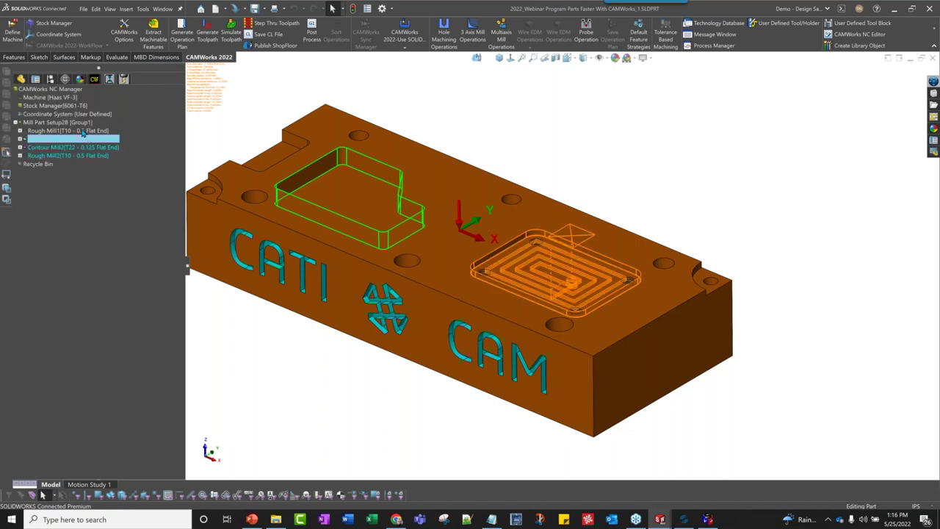
pyautogui.rightClick(78, 145)
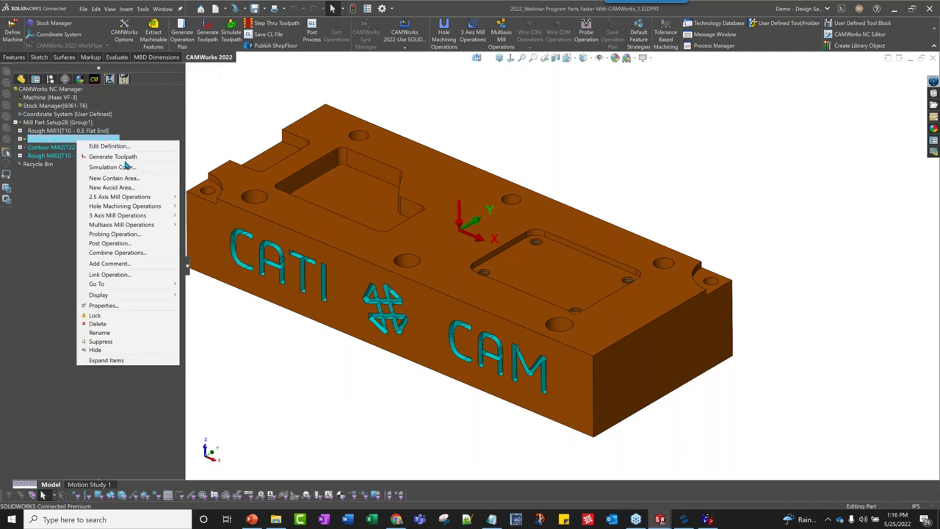
pyautogui.click(119, 158)
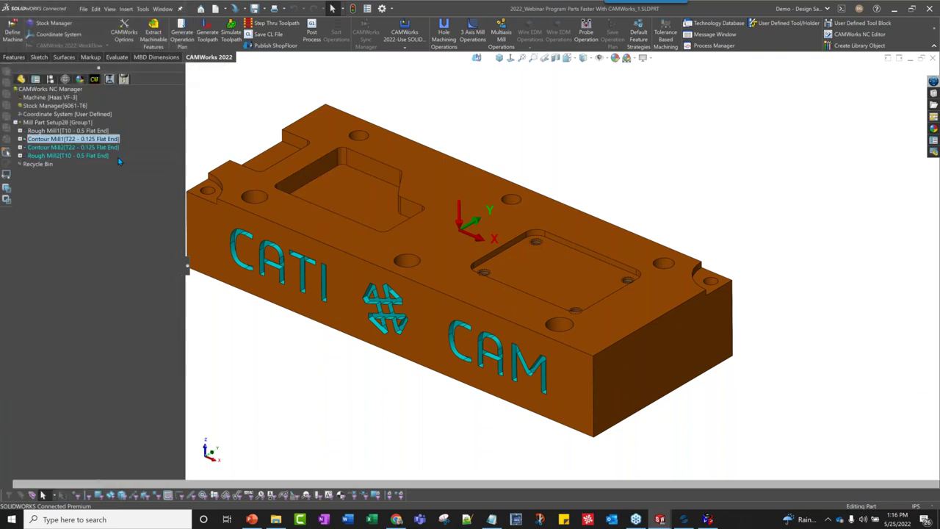
# Step: Reorder Contour Mill2 in the operation tree, generate its toolpath, and display it
pyautogui.click(55, 156)
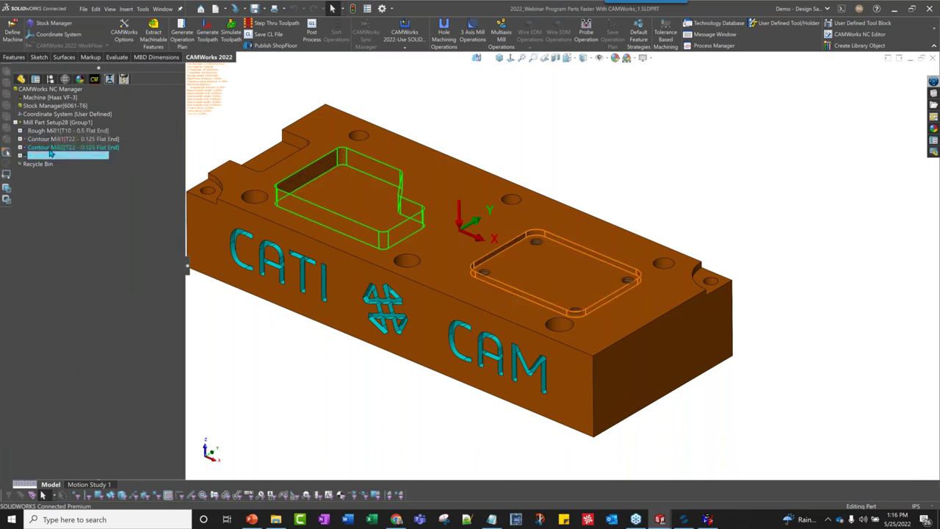
pyautogui.click(80, 147)
pyautogui.moveTo(46, 148); pyautogui.dragTo(60, 140)
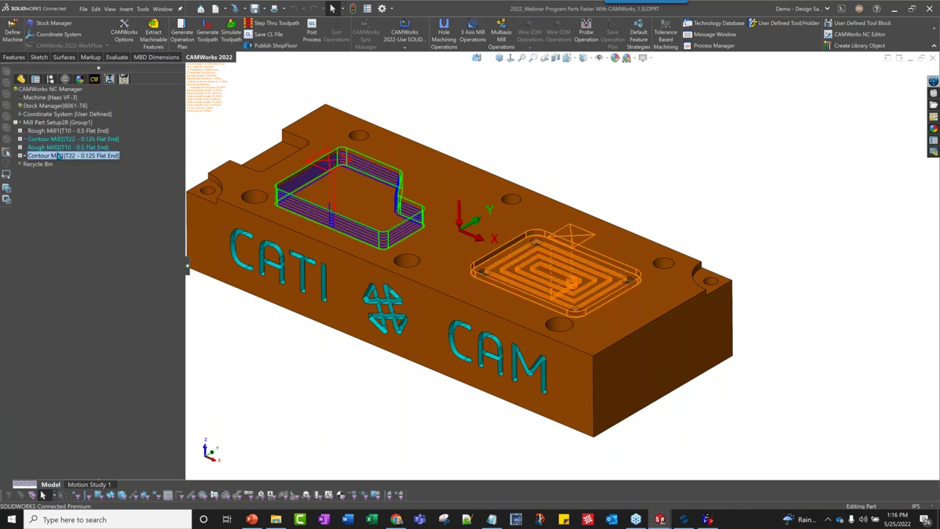
pyautogui.rightClick(61, 139)
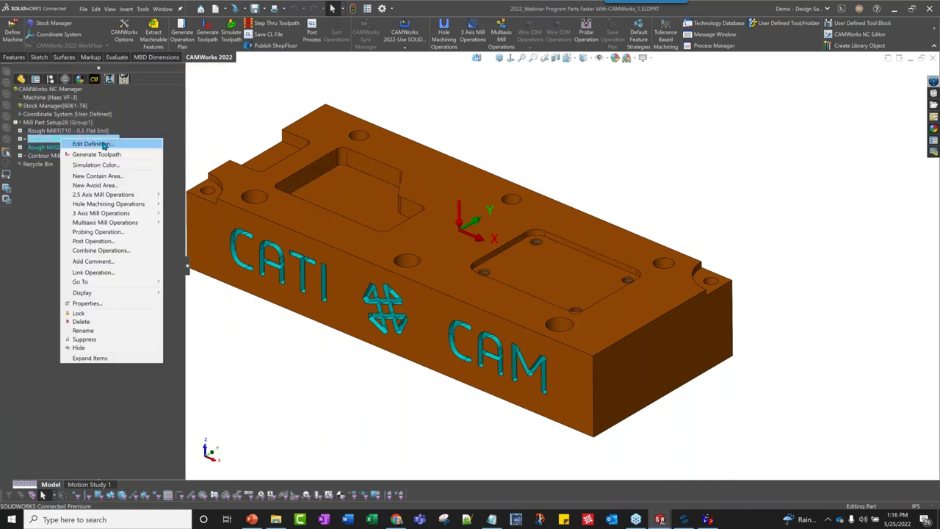
pyautogui.click(95, 154)
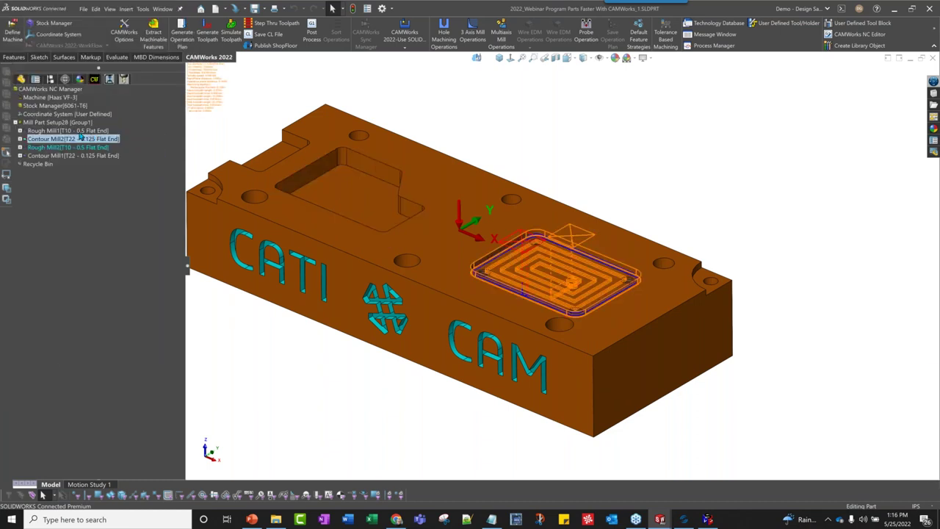
pyautogui.click(81, 139)
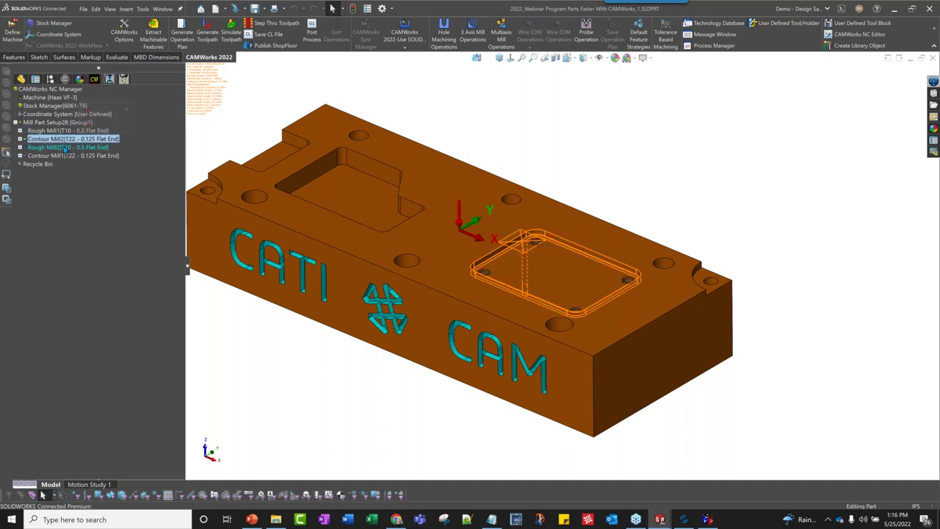
# Step: Generate the Rough Mill2 toolpath and display Contour Mill1's finishing passes on the left pocket
pyautogui.click(71, 147)
pyautogui.rightClick(70, 149)
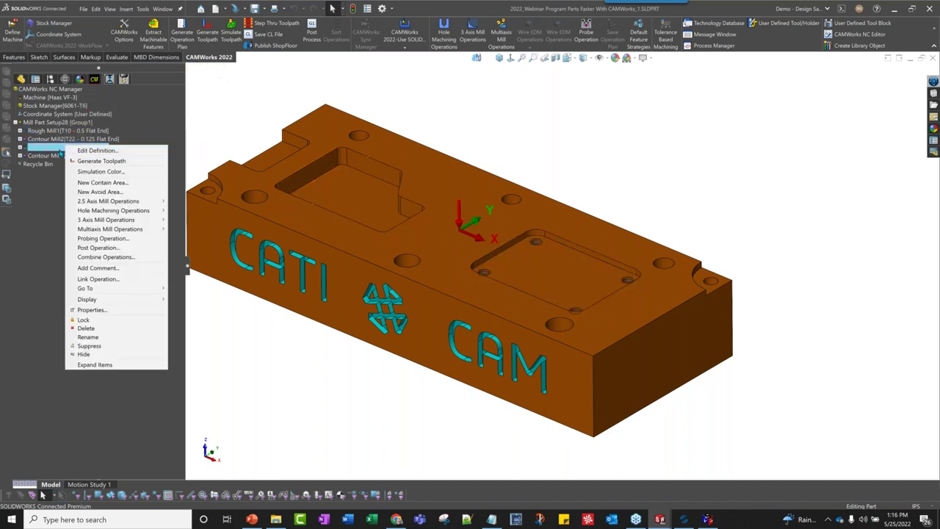
pyautogui.click(74, 160)
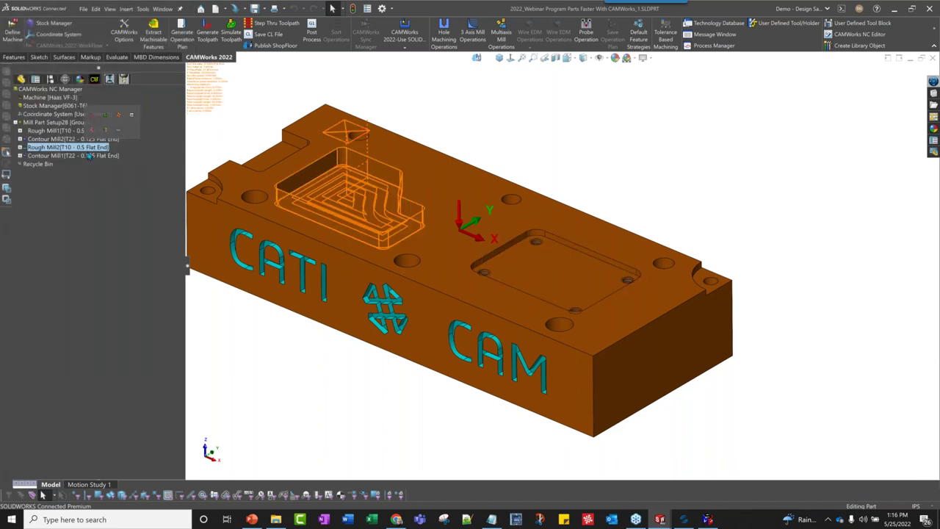
pyautogui.click(84, 156)
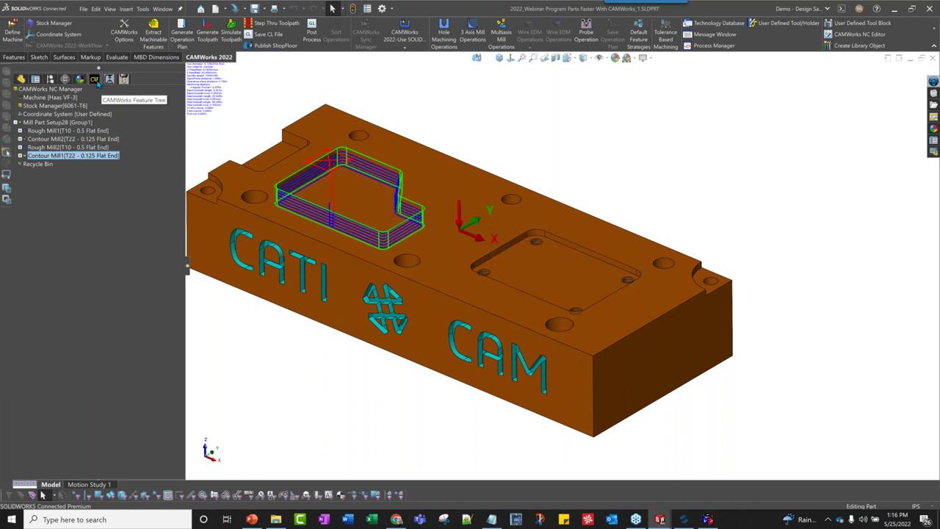
# Step: Show the Feature Tree and highlight Rectangular Pocket1 on the model
pyautogui.click(95, 79)
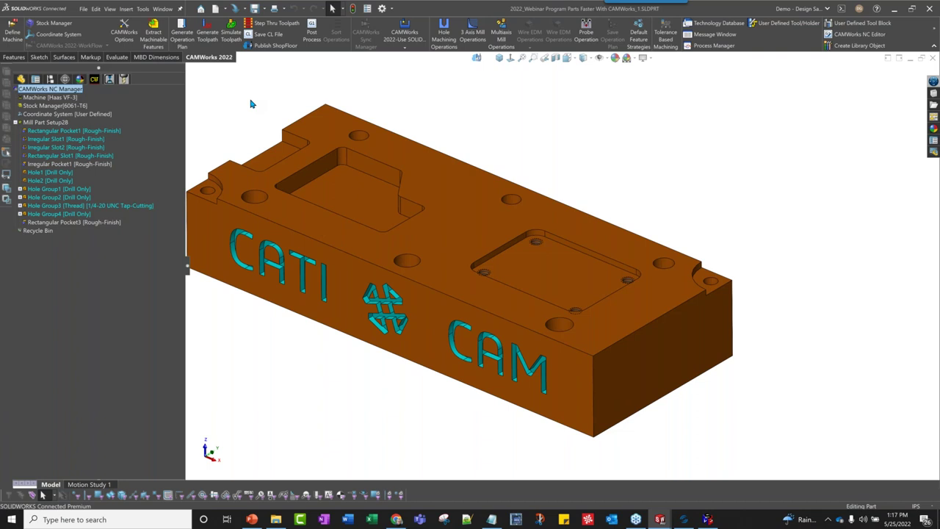
pyautogui.click(52, 130)
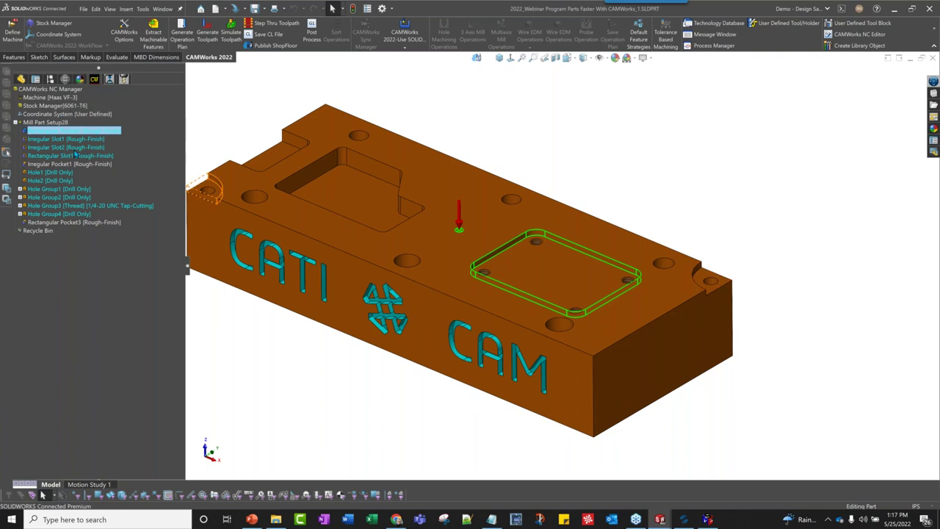
pyautogui.click(74, 148)
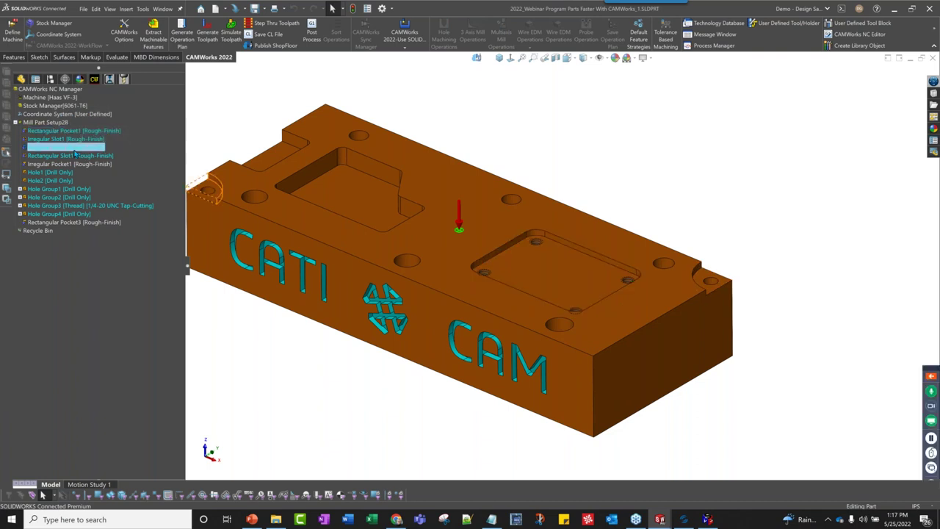
pyautogui.rightClick(74, 151)
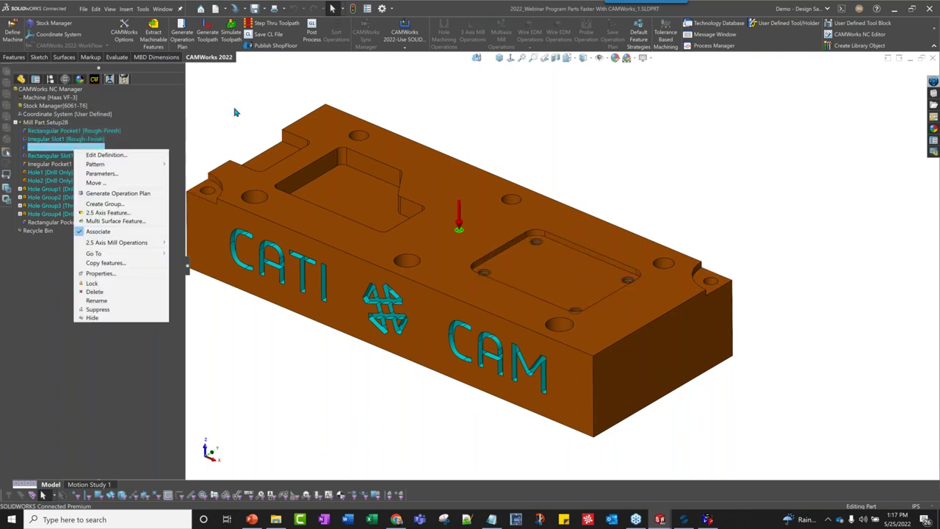
pyautogui.click(74, 147)
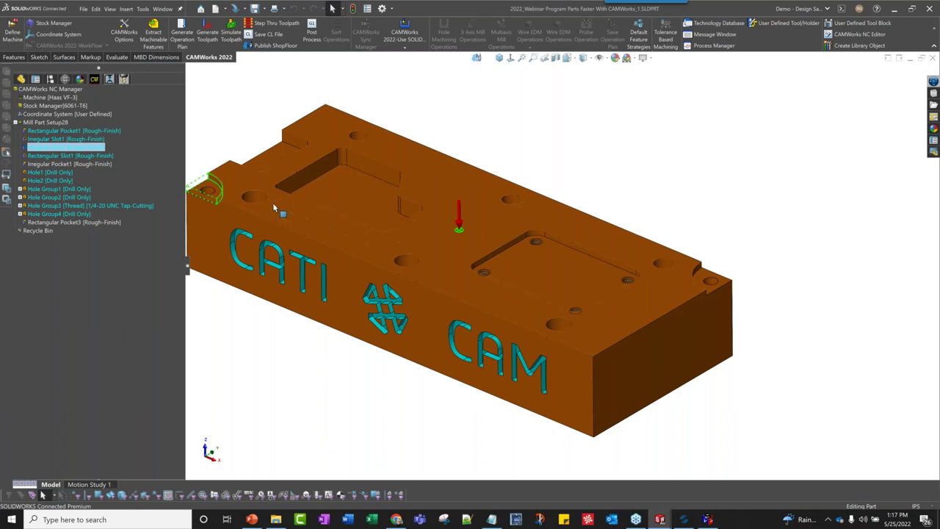
pyautogui.scroll(-3, 276, 210)
pyautogui.scroll(2, 286, 228)
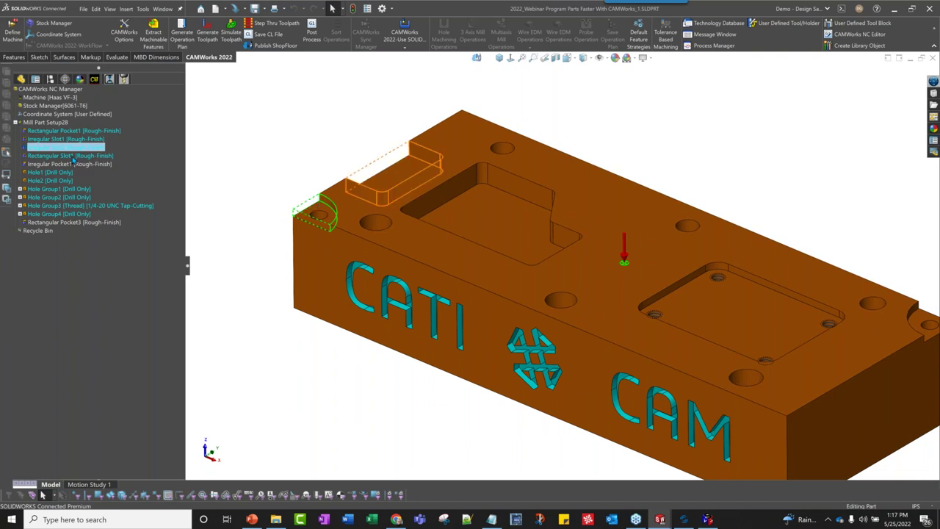
pyautogui.click(74, 156)
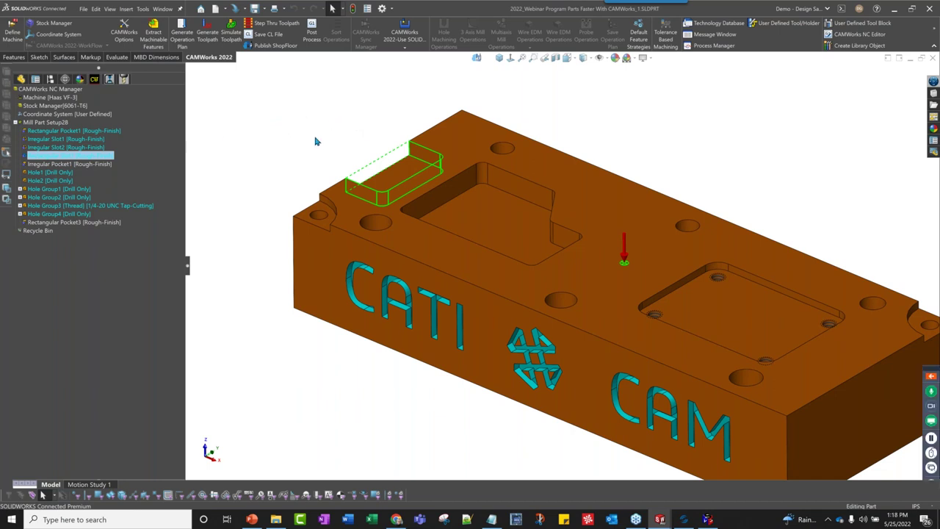
pyautogui.press('f')
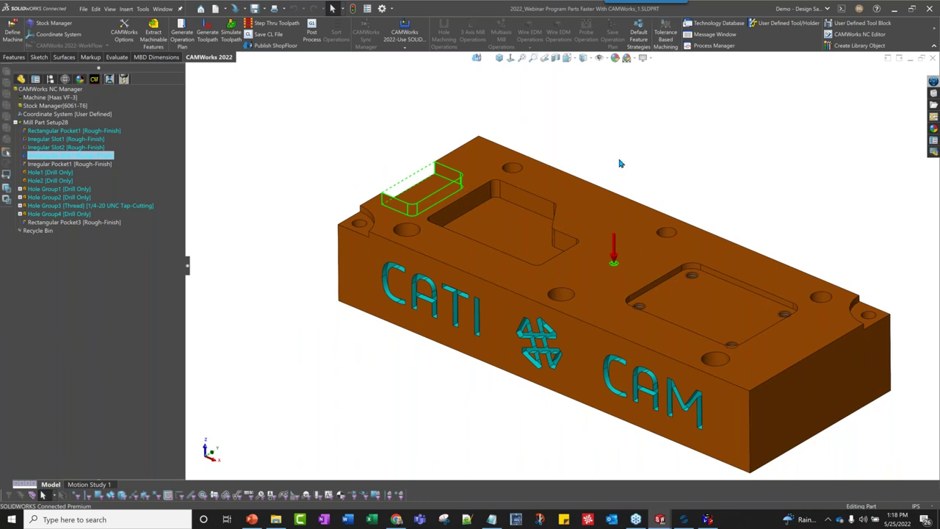
pyautogui.press('f')
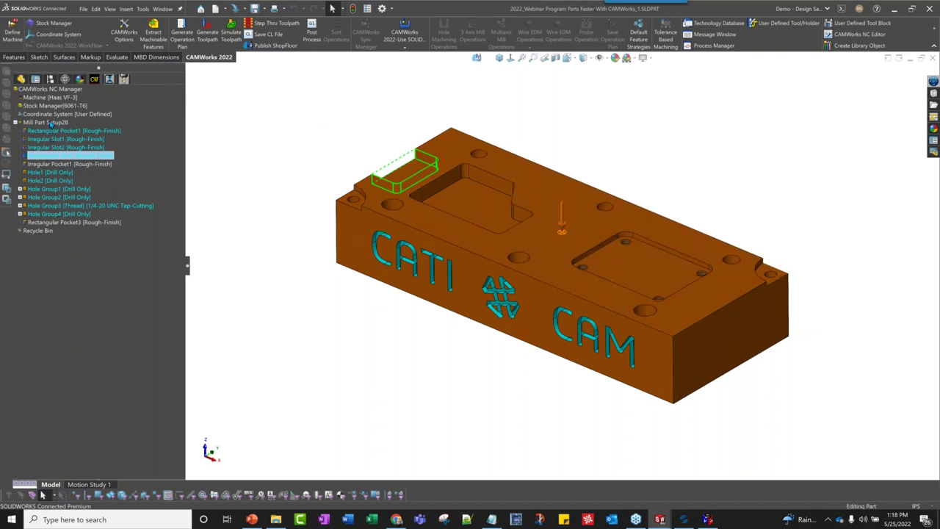
# Step: Regenerate Mill Part Setup28's plan into Rough/Contour Mill1–6 plus Drill1, then view its features
pyautogui.rightClick(50, 122)
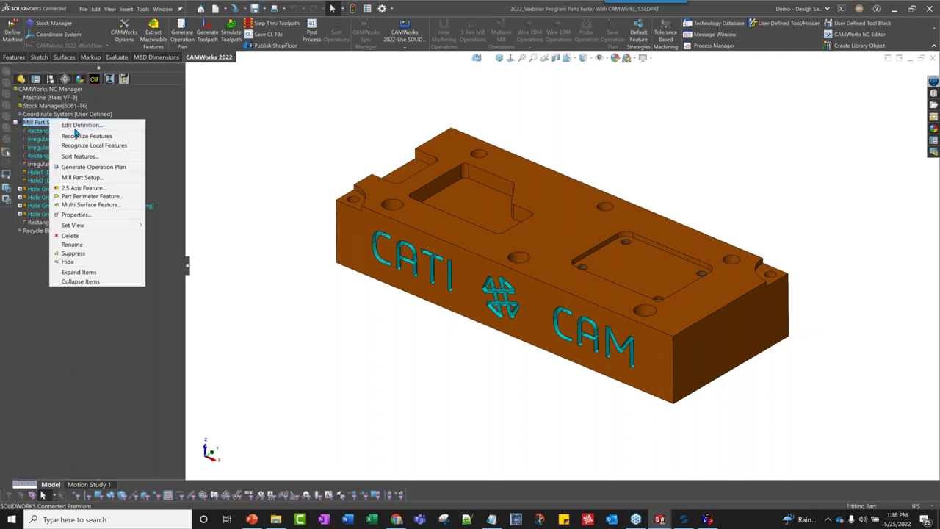
pyautogui.click(92, 166)
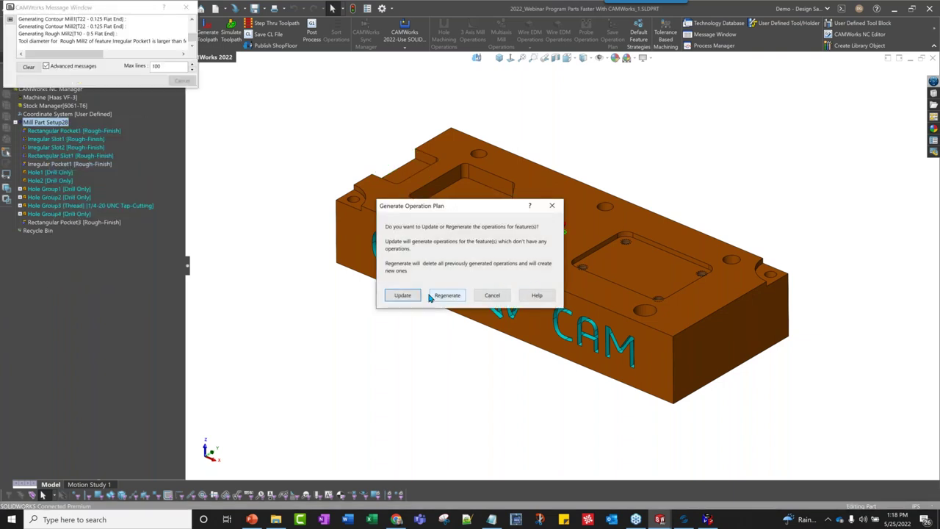
pyautogui.click(446, 295)
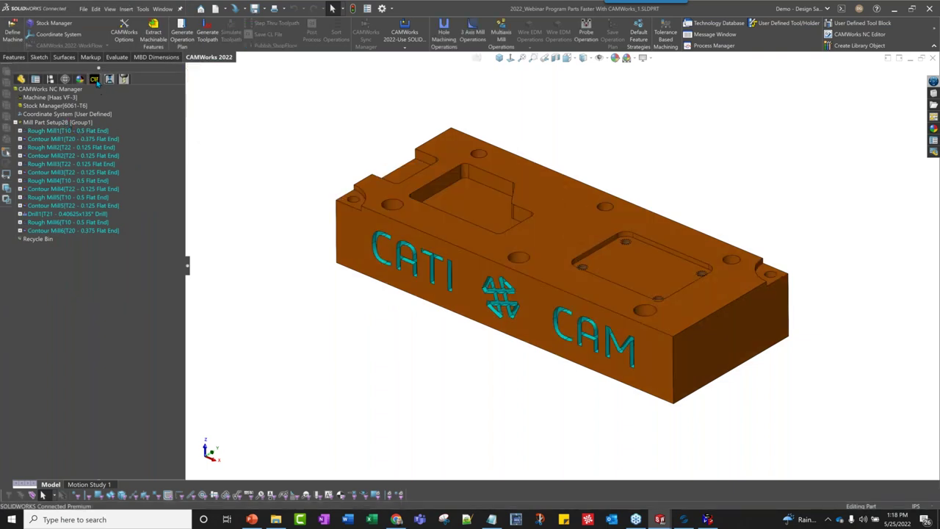
pyautogui.click(96, 80)
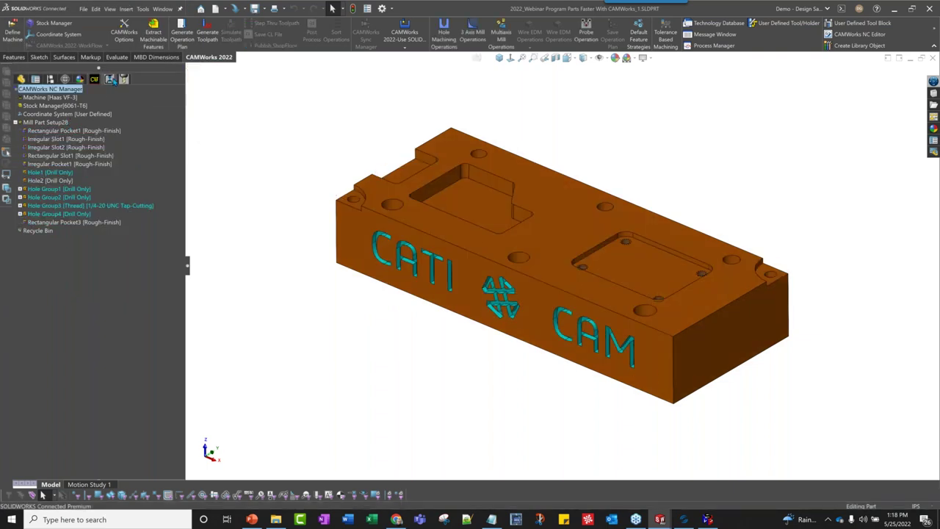
# Step: Generate toolpaths for all Mill Part Setup28 operations and preview Rough Mill1's toolpath
pyautogui.click(110, 79)
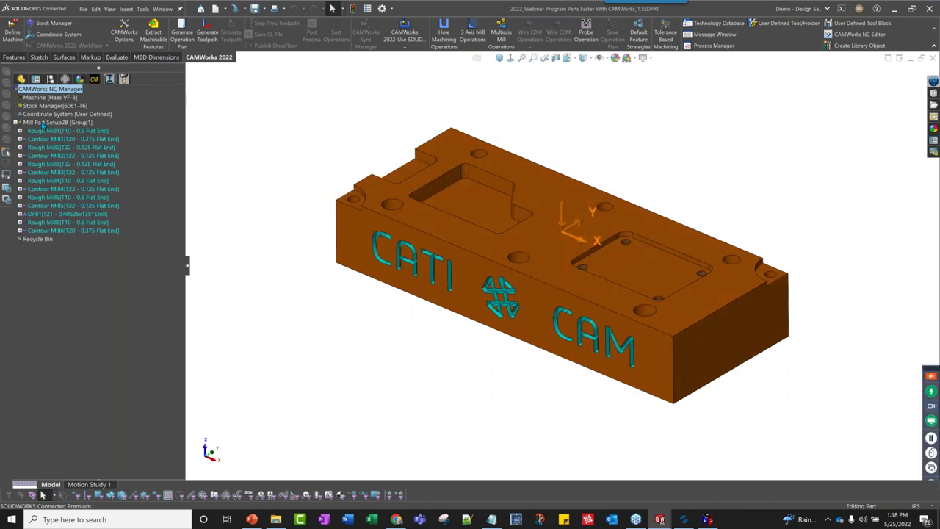
pyautogui.rightClick(44, 122)
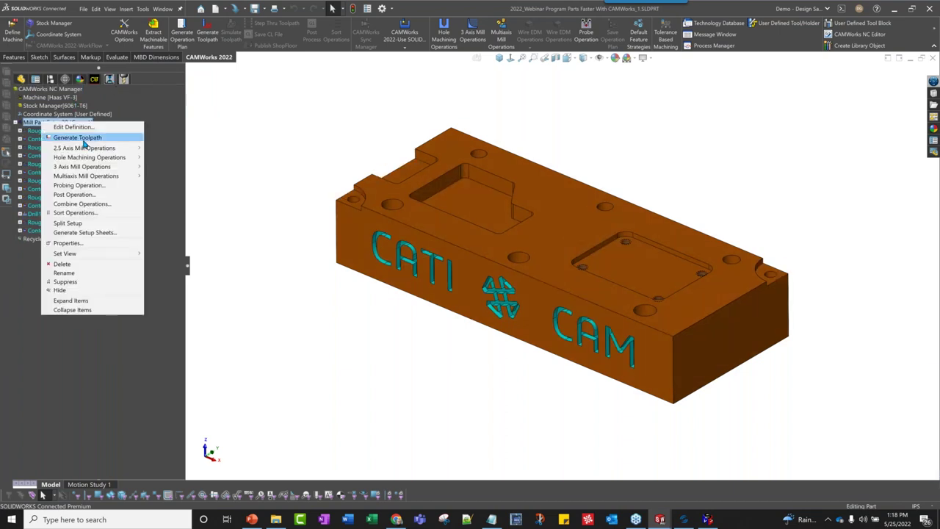
pyautogui.click(83, 138)
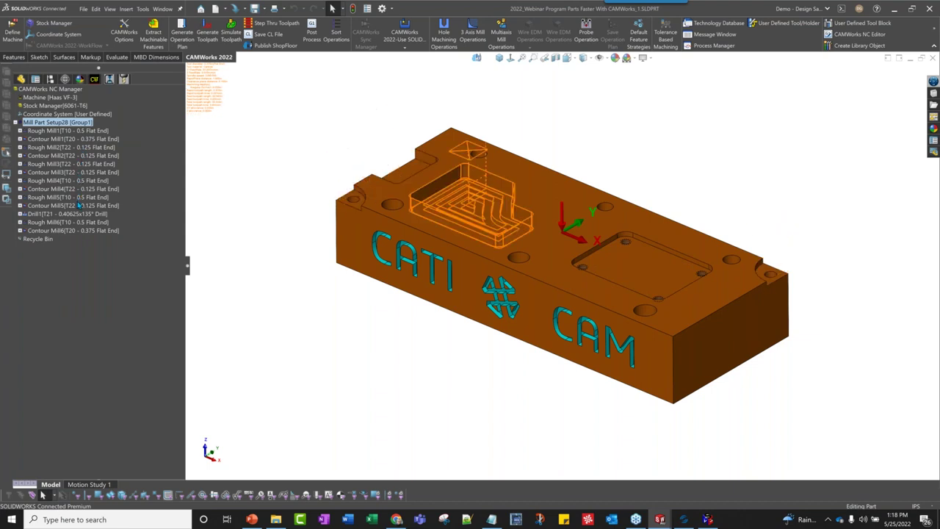
pyautogui.click(58, 131)
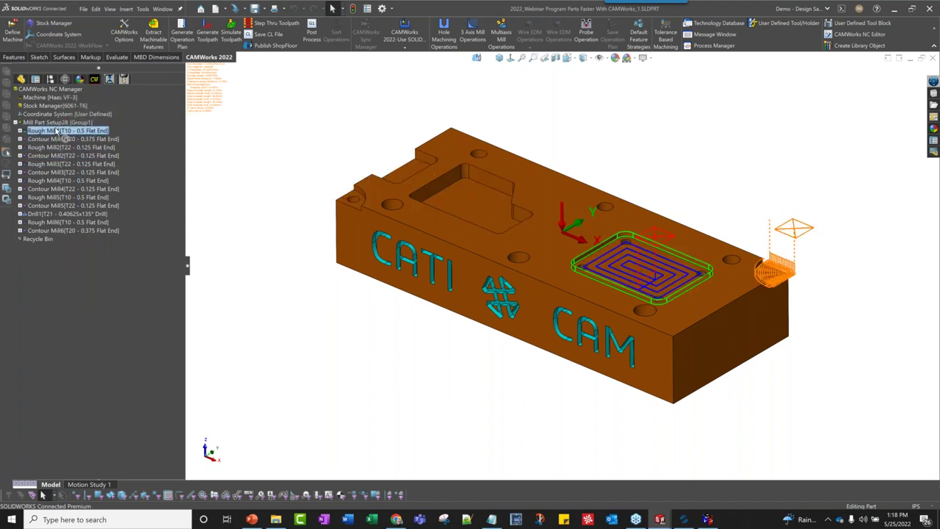
pyautogui.rightClick(55, 122)
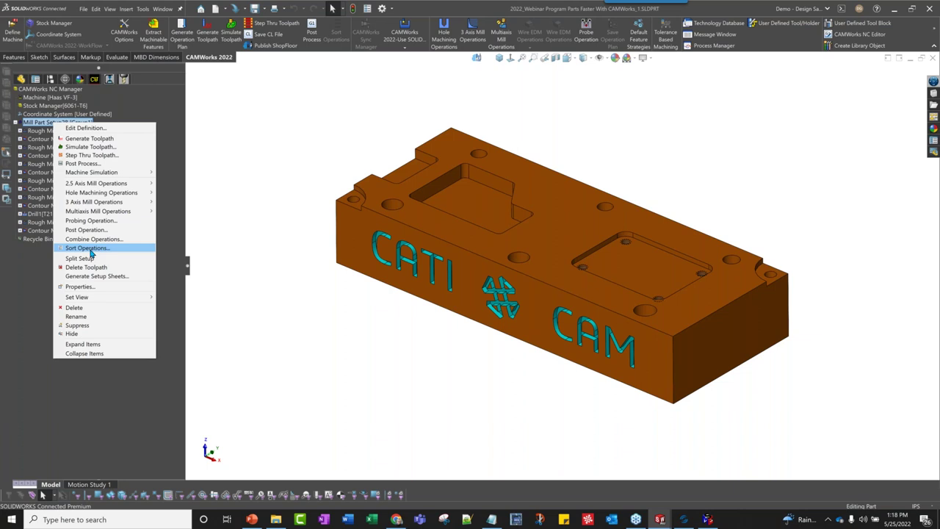
pyautogui.click(266, 84)
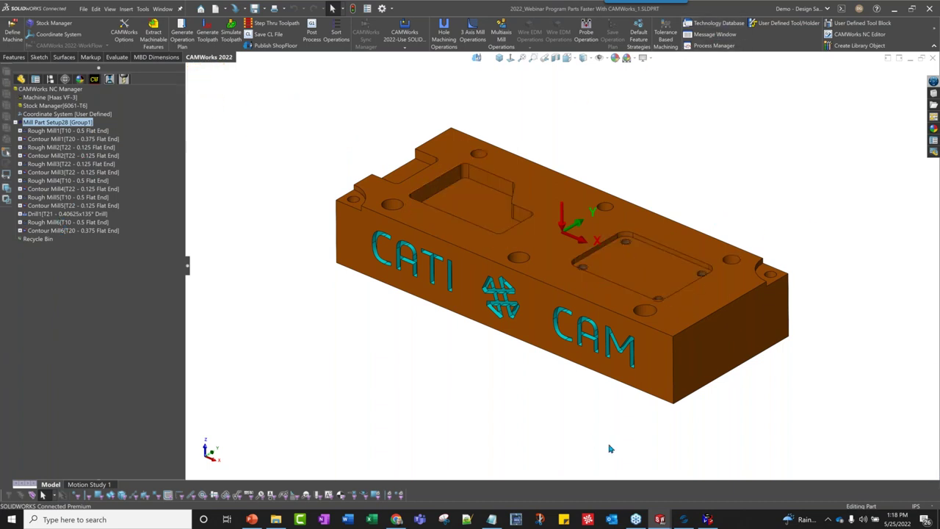
# Step: Open the maximized Technology Database's mill Features & Operations, filtered to Rectangular Pocket
pyautogui.click(683, 519)
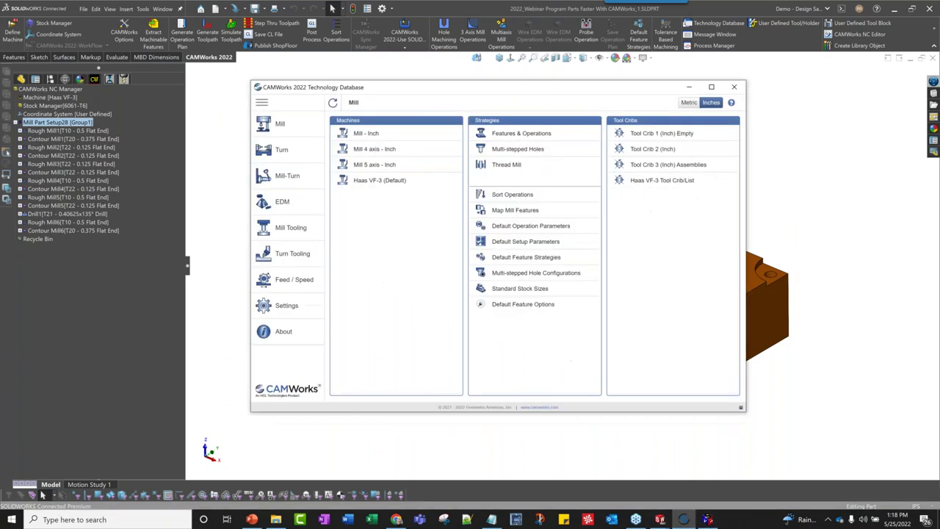
pyautogui.click(711, 87)
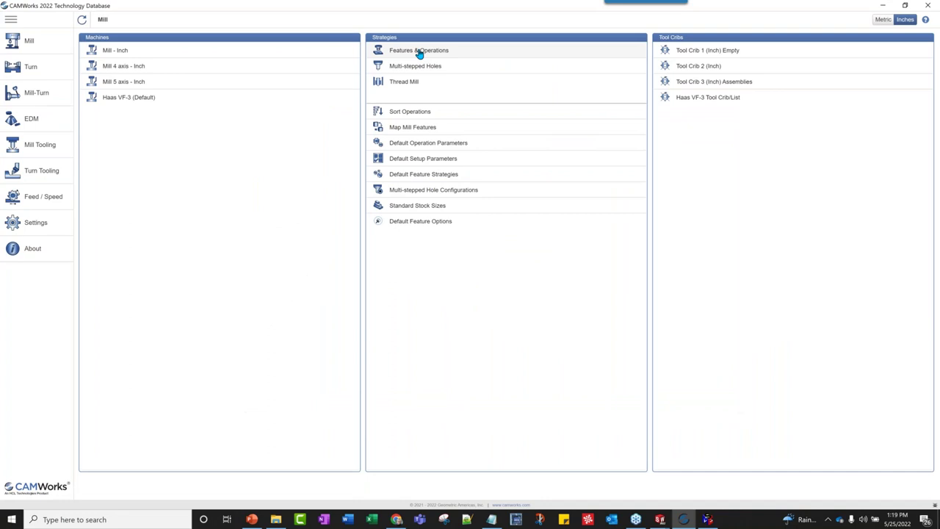
pyautogui.click(419, 51)
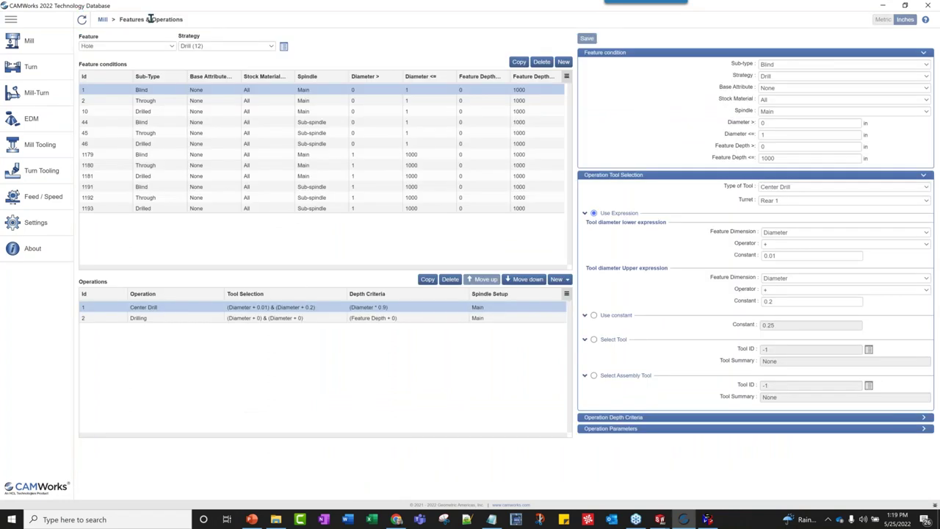
pyautogui.click(170, 46)
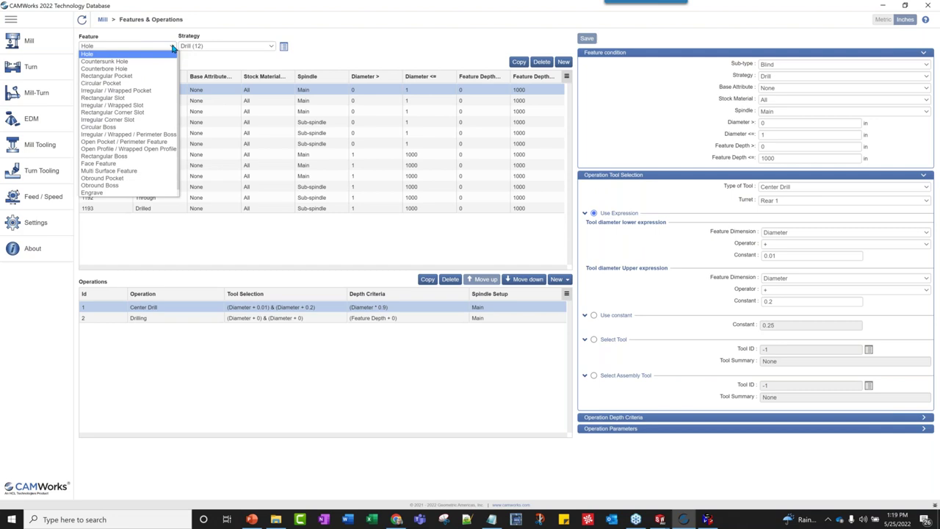
pyautogui.click(110, 75)
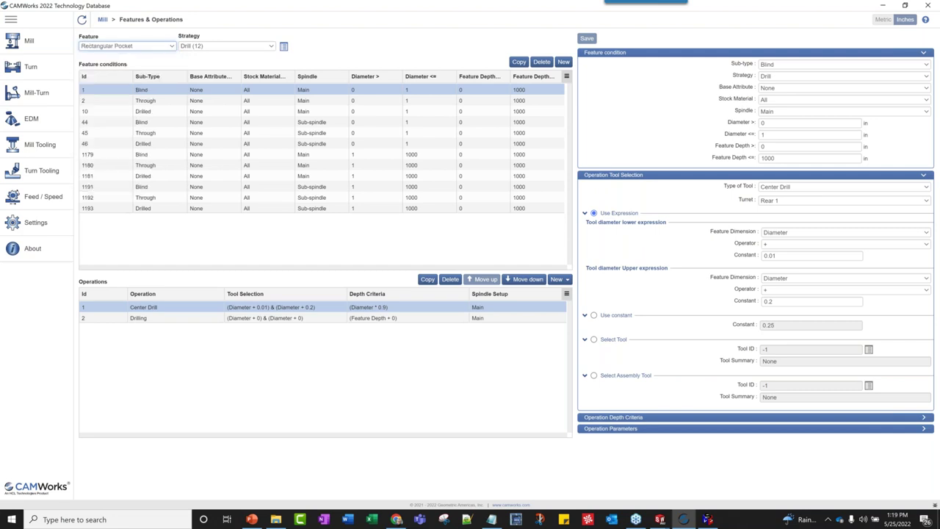
pyautogui.click(143, 49)
pyautogui.click(142, 47)
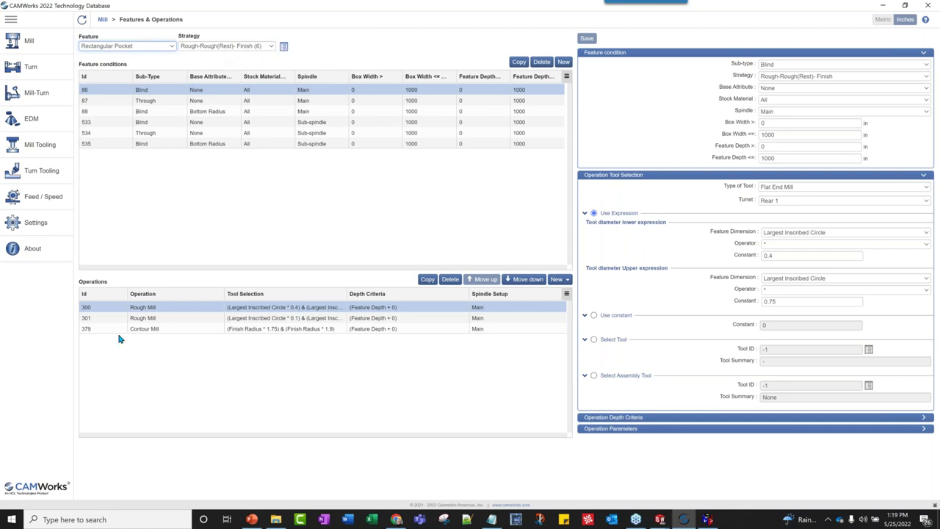
# Step: Inspect operation 300's tool-selection expression, its operator choices and 0.4 constant
pyautogui.click(163, 309)
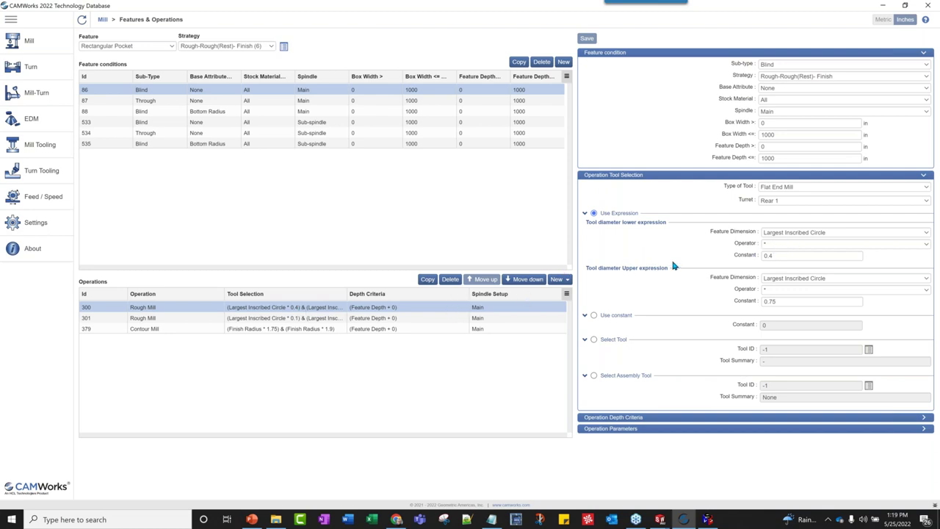
pyautogui.click(789, 247)
pyautogui.click(789, 248)
pyautogui.click(790, 247)
pyautogui.click(783, 251)
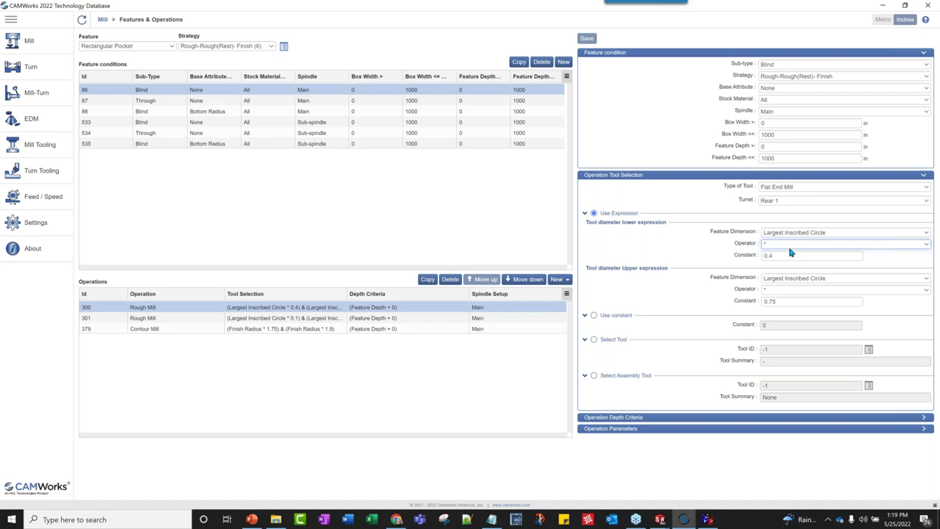
pyautogui.moveTo(784, 256); pyautogui.dragTo(724, 260)
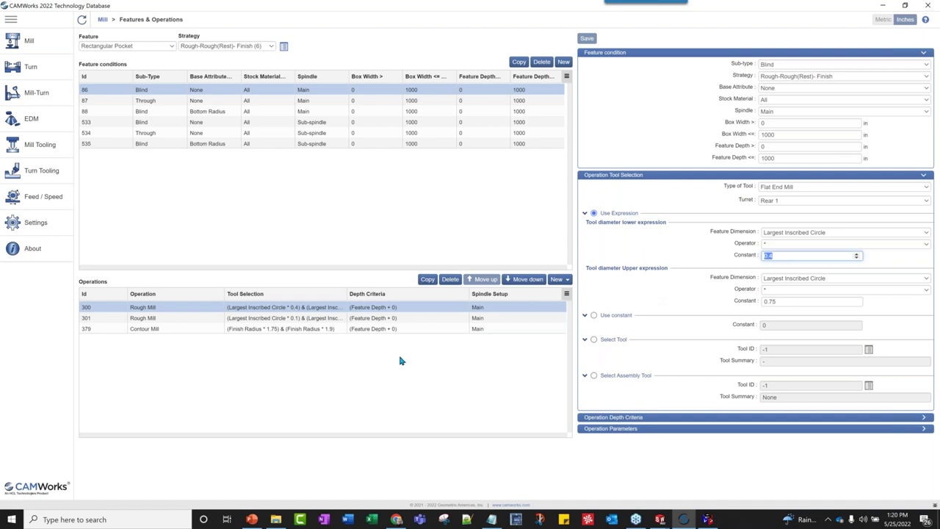
# Step: Check operation 301's 0.1 constant, then show the Contour Mill's Finish Radius tool selection
pyautogui.click(168, 319)
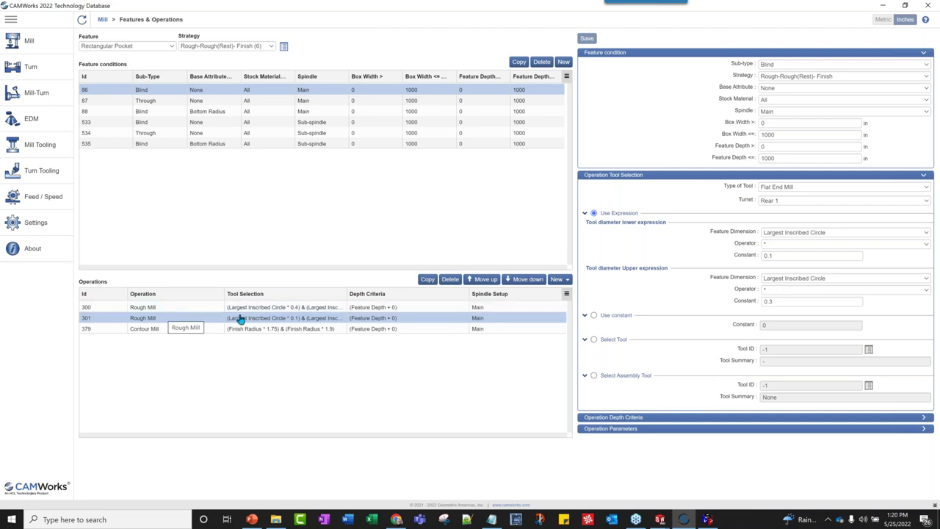
pyautogui.doubleClick(773, 254)
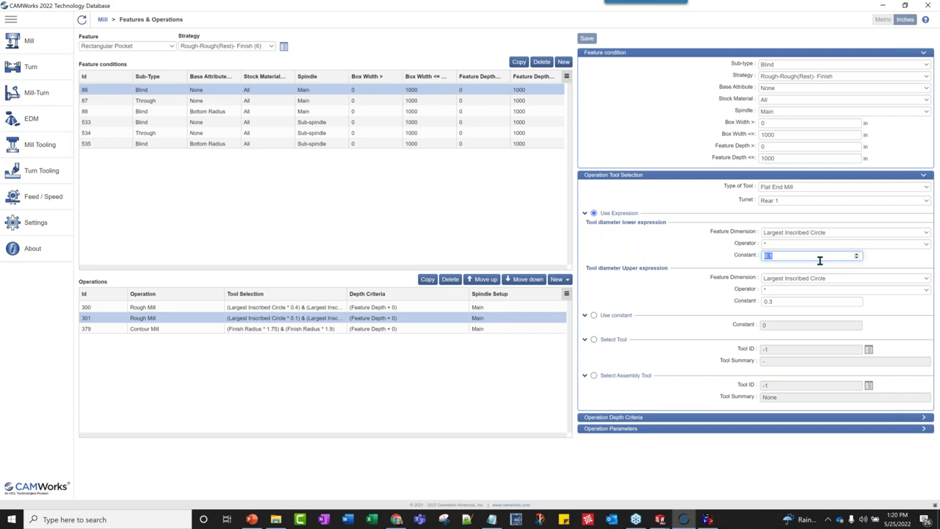
pyautogui.click(159, 330)
pyautogui.click(159, 330)
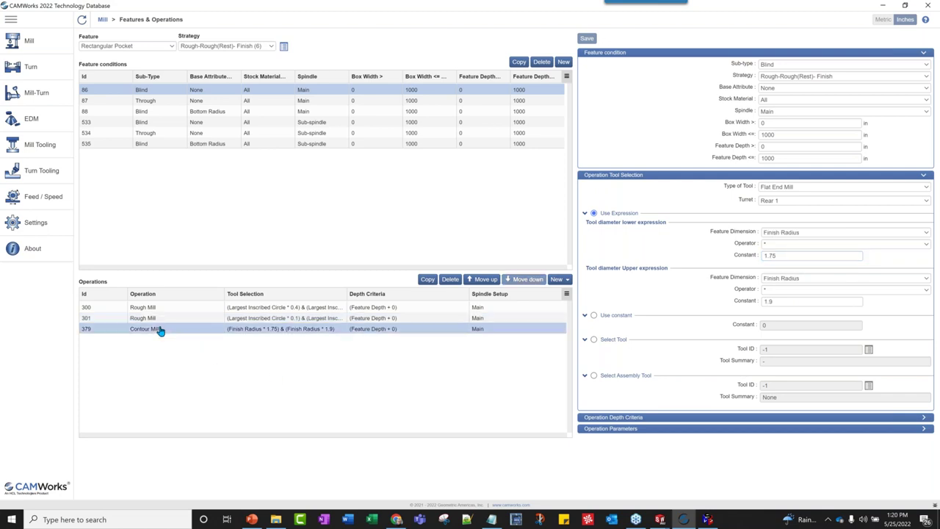
# Step: Keep Finish Radius as feature dimension with lower constant 1.75, and keep the Flat End Mill tool type
pyautogui.click(794, 234)
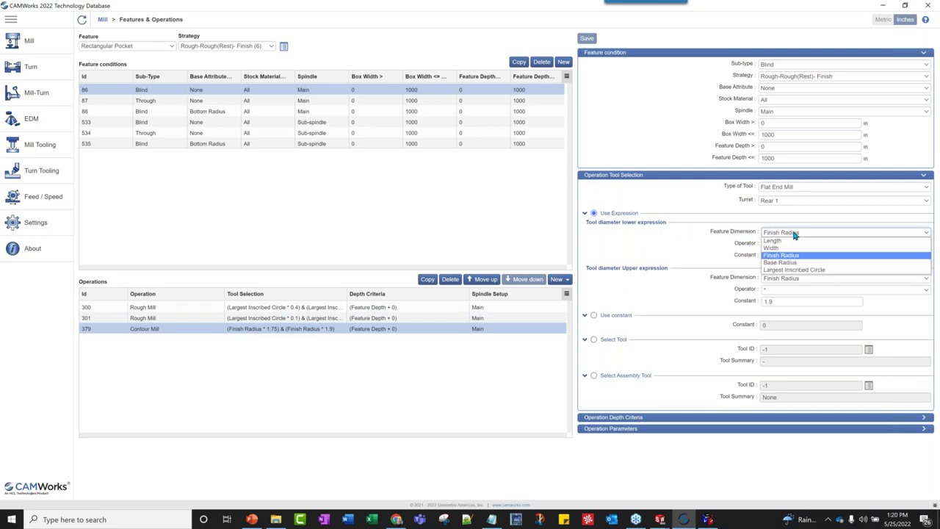
pyautogui.click(795, 233)
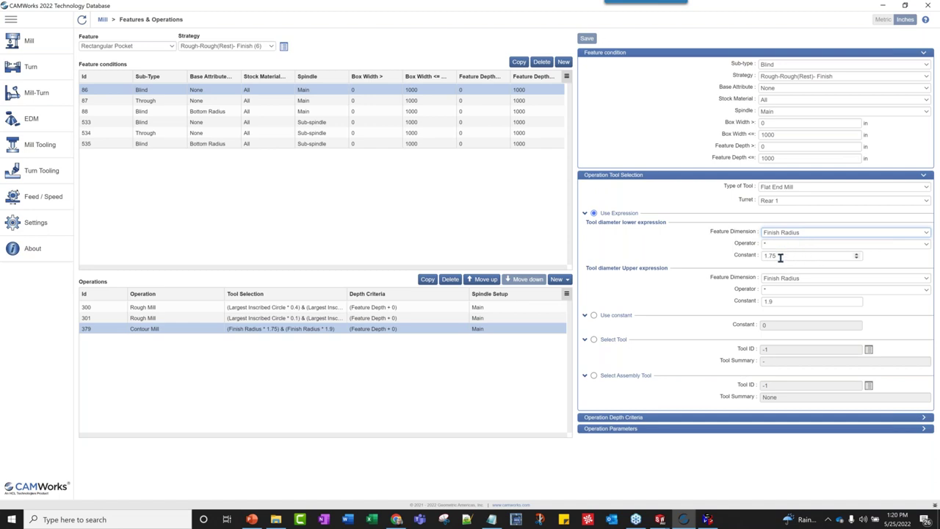
pyautogui.click(781, 255)
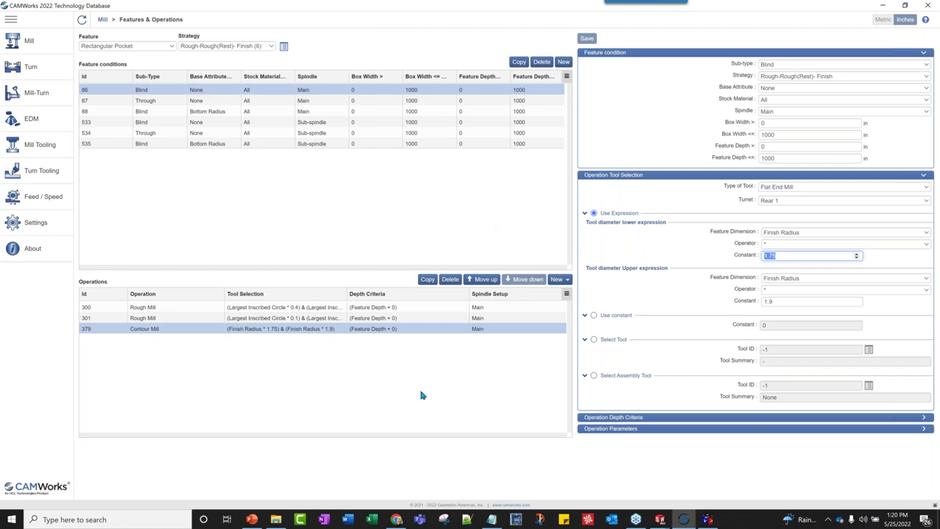
pyautogui.click(784, 188)
pyautogui.click(785, 188)
pyautogui.click(784, 188)
pyautogui.click(784, 188)
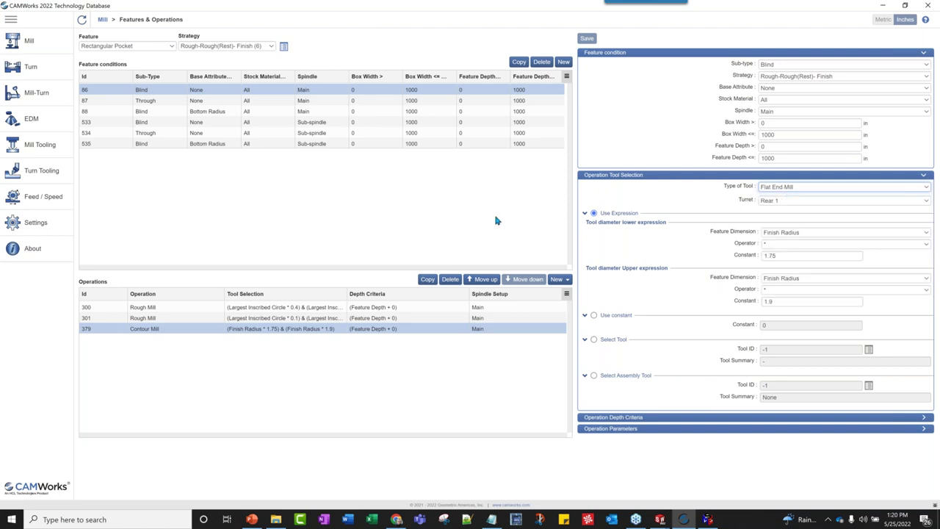
pyautogui.click(472, 191)
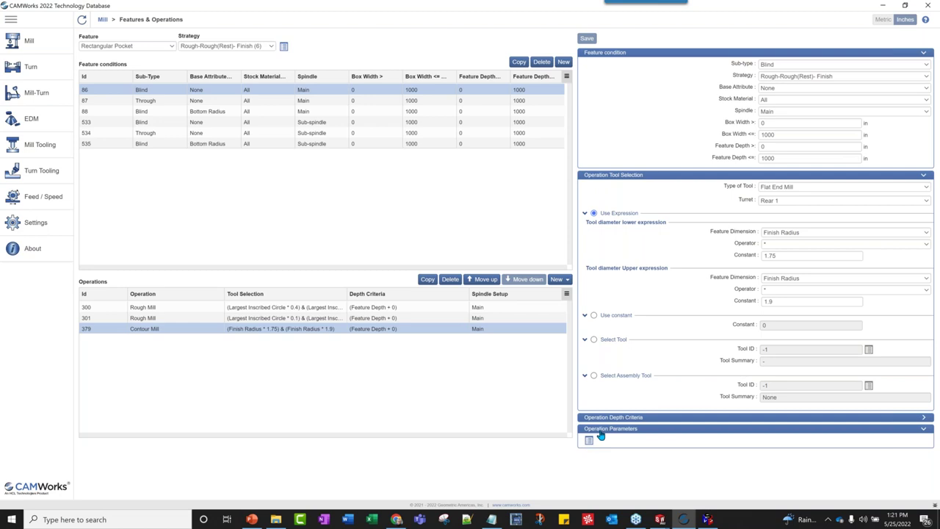
pyautogui.click(588, 441)
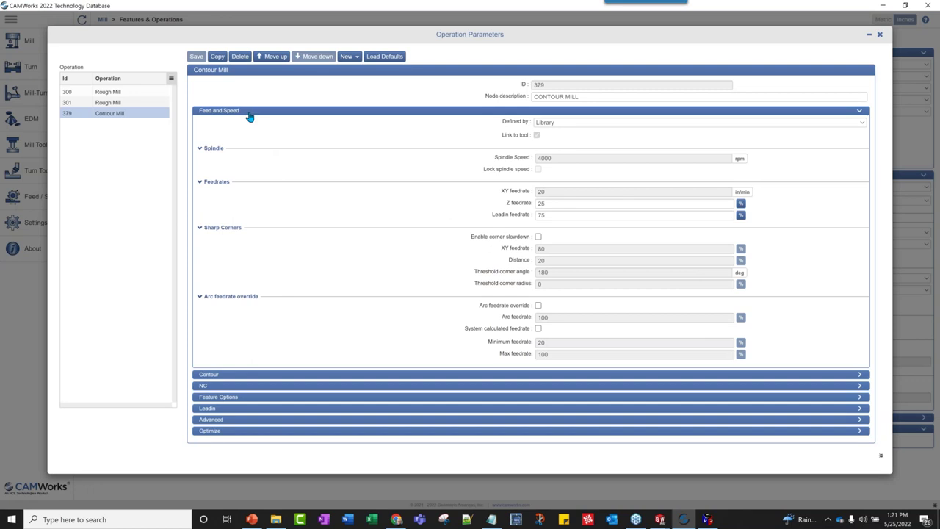
pyautogui.click(250, 114)
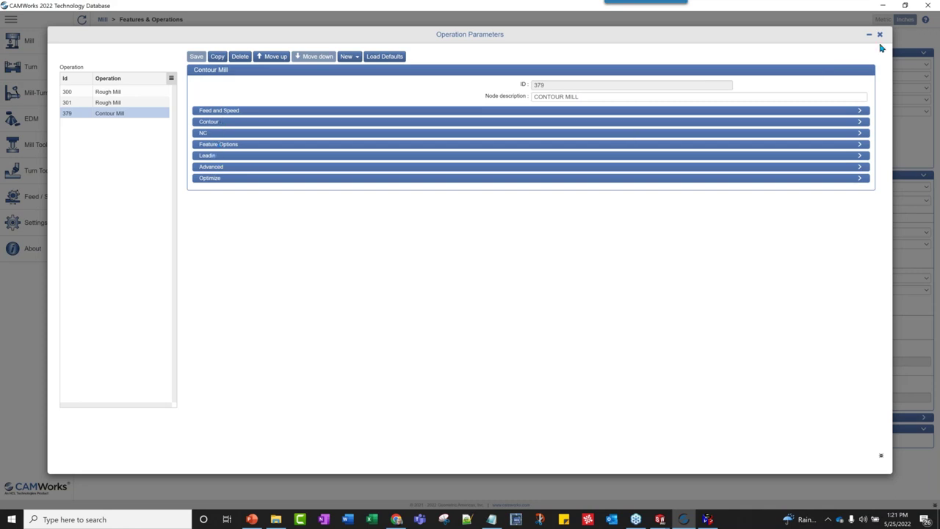
pyautogui.click(900, 25)
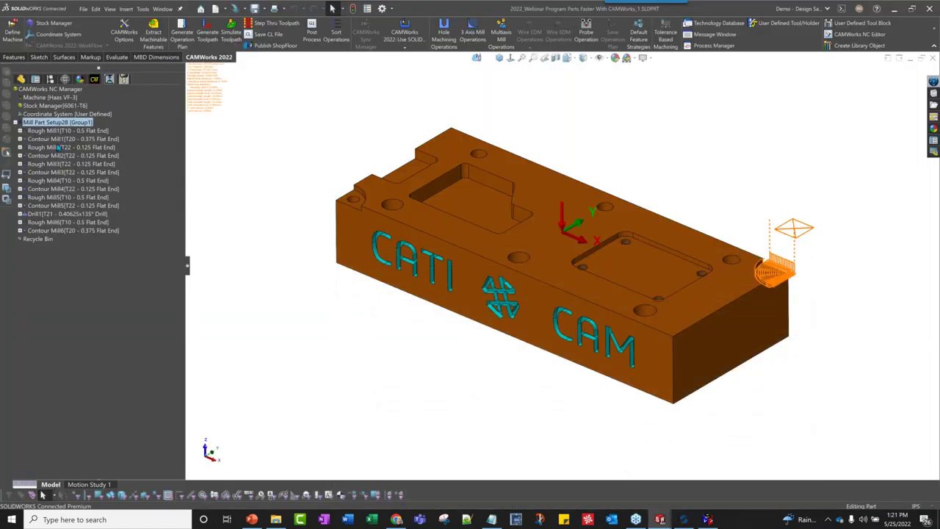
# Step: Review Contour Mill1's lead-in settings through Edit Definition, then go back to the Technology Database
pyautogui.rightClick(55, 139)
pyautogui.click(100, 147)
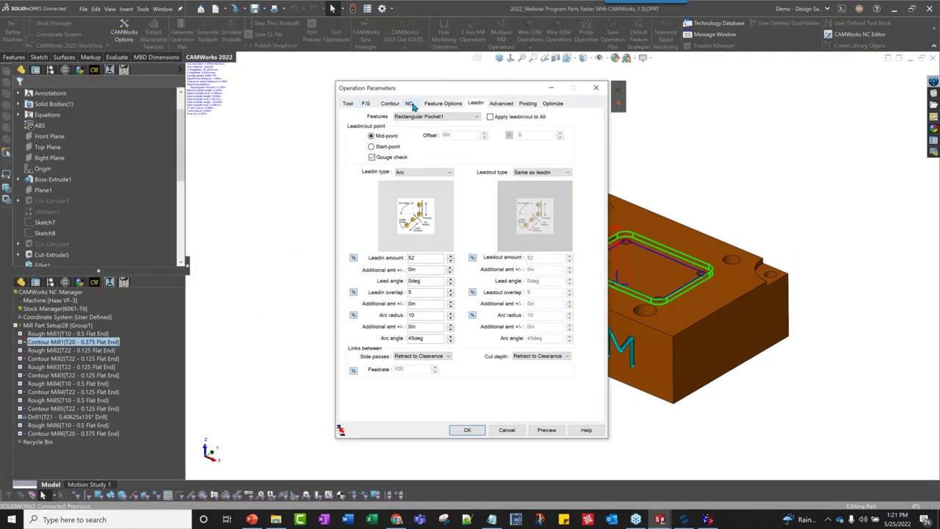
pyautogui.click(685, 519)
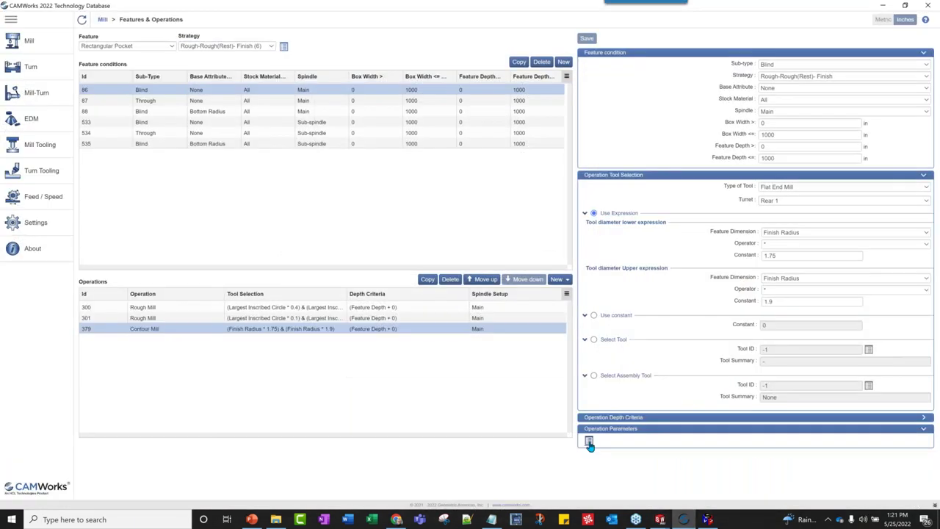
# Step: Set the Contour Mill's feeds and speeds to be defined by Operation
pyautogui.click(588, 442)
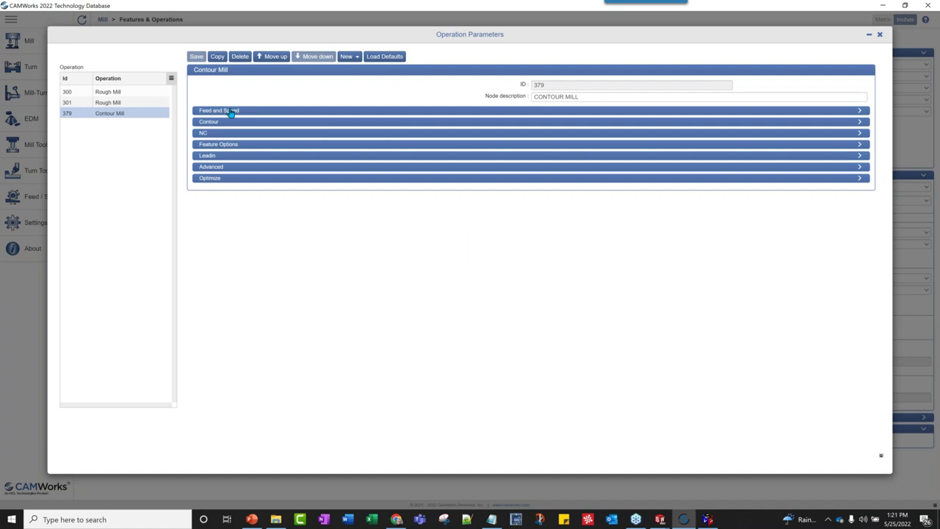
pyautogui.click(223, 113)
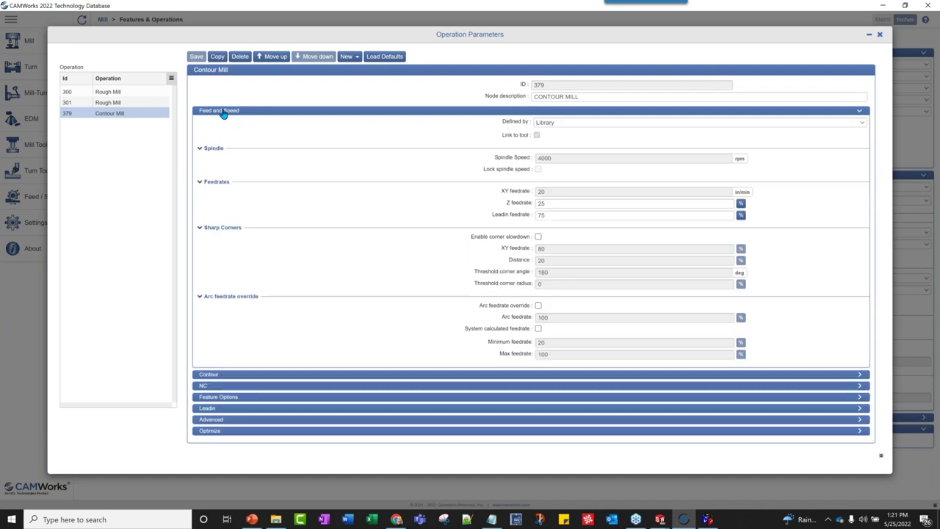
pyautogui.click(556, 127)
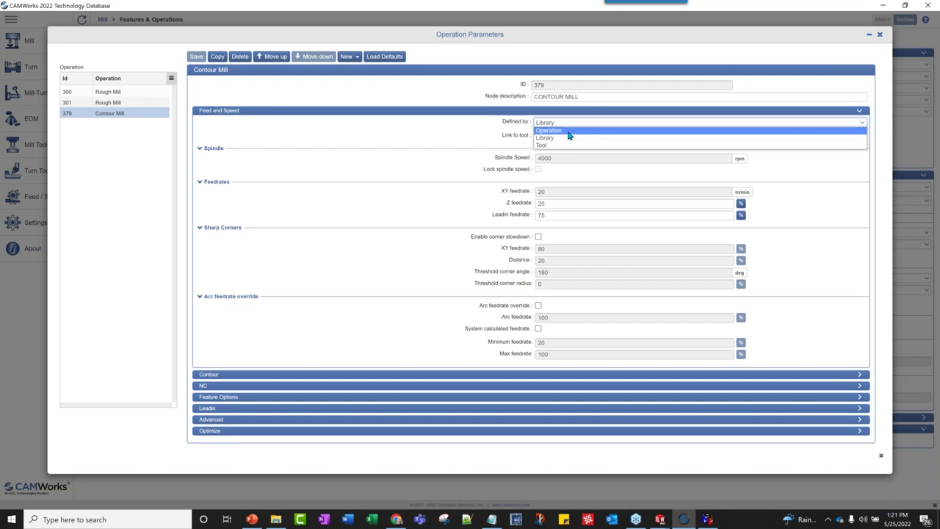
pyautogui.click(568, 132)
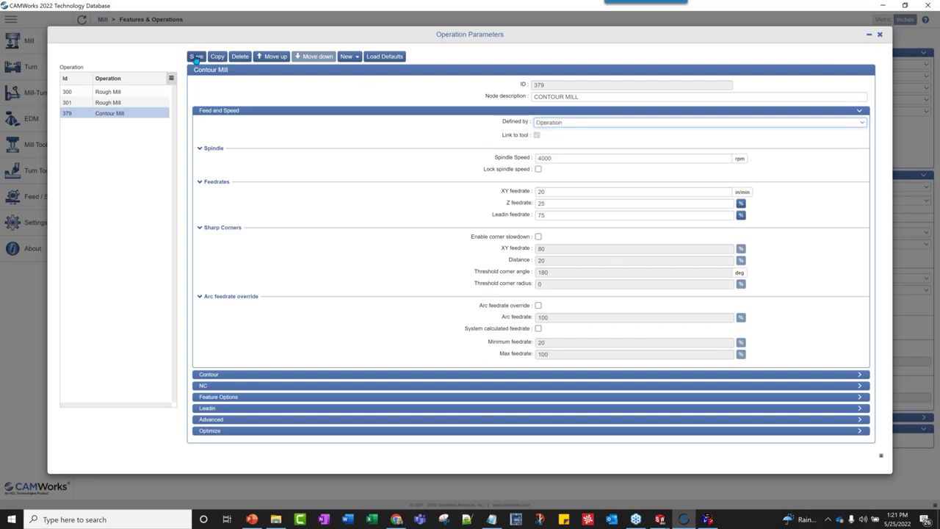
# Step: Change the Contour Mill's lead-in type from Arc to Perpendicular and close the parameters window
pyautogui.click(220, 408)
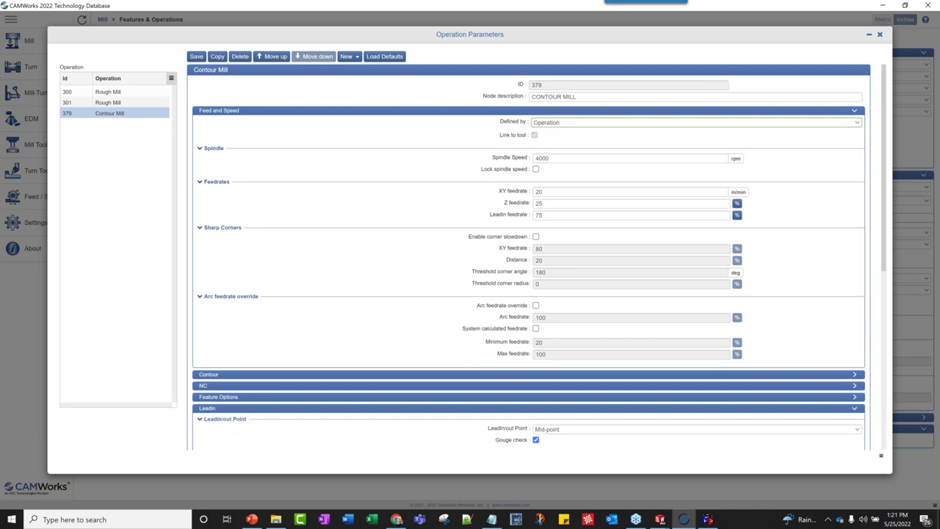
pyautogui.scroll(-1, 267, 413)
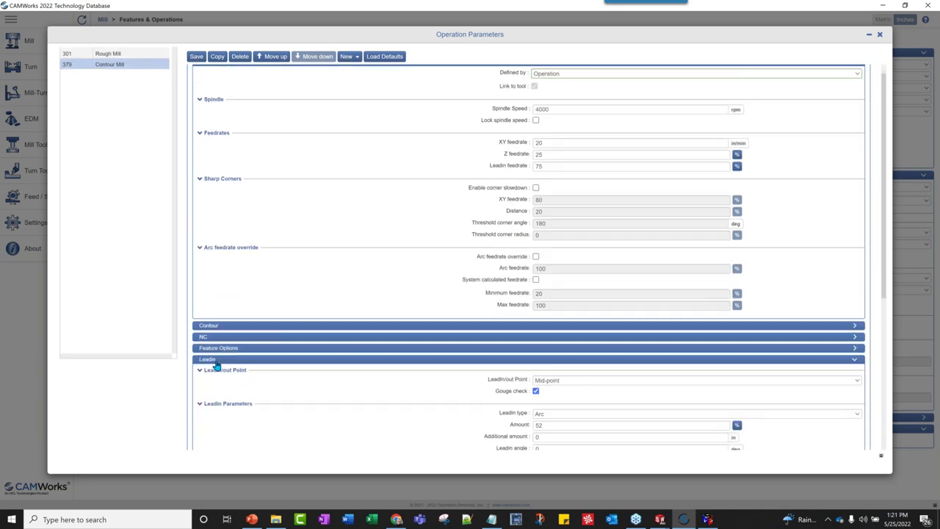
pyautogui.scroll(-1, 547, 403)
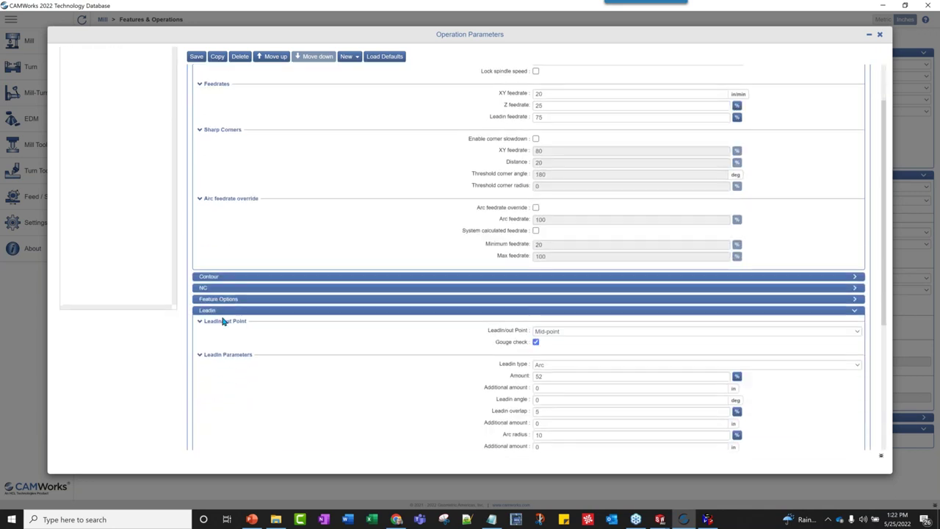
pyautogui.scroll(-2, 423, 366)
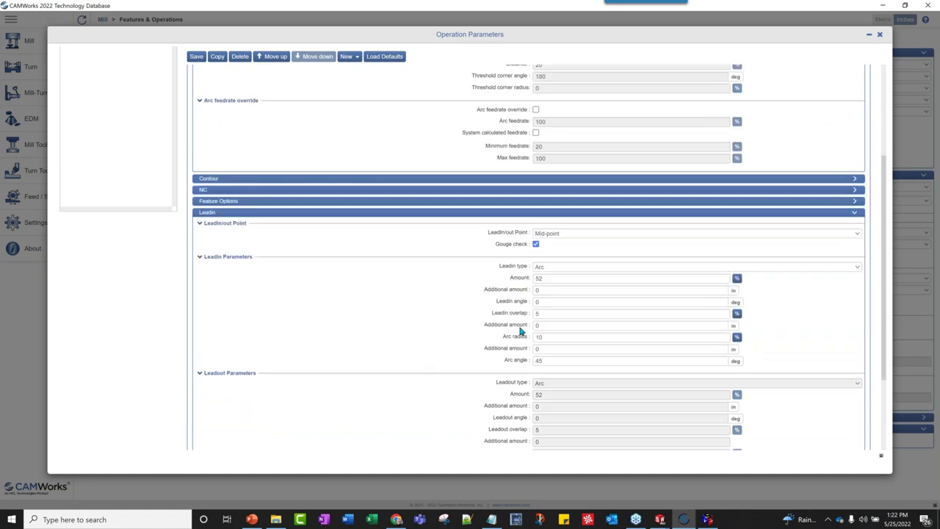
pyautogui.click(552, 269)
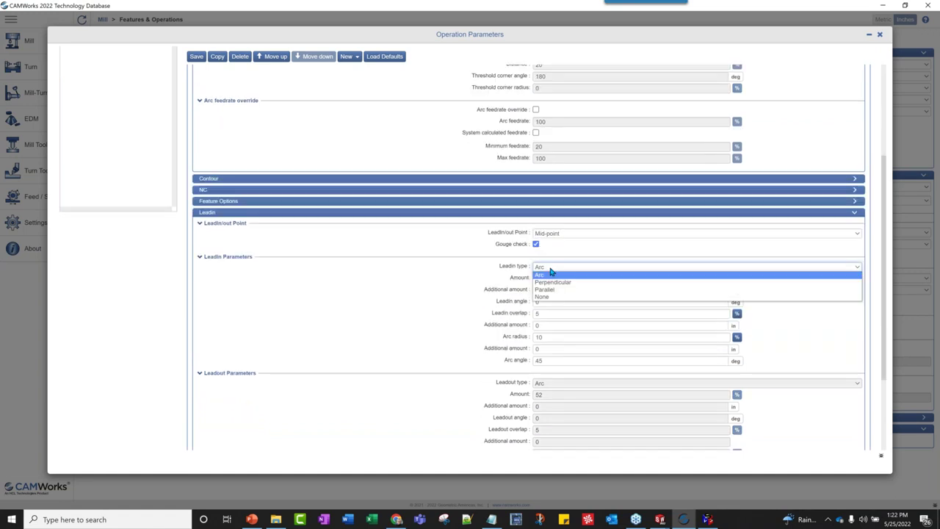
pyautogui.click(557, 284)
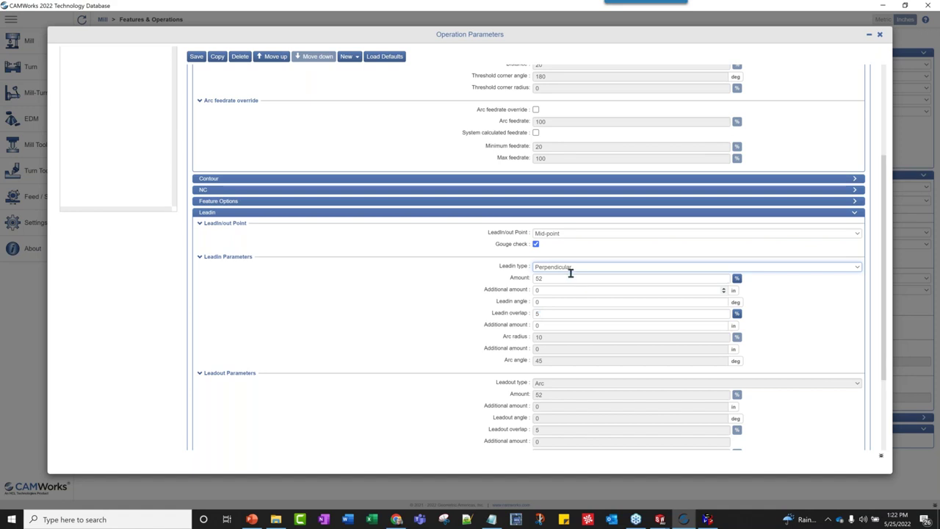
pyautogui.scroll(-2, 555, 325)
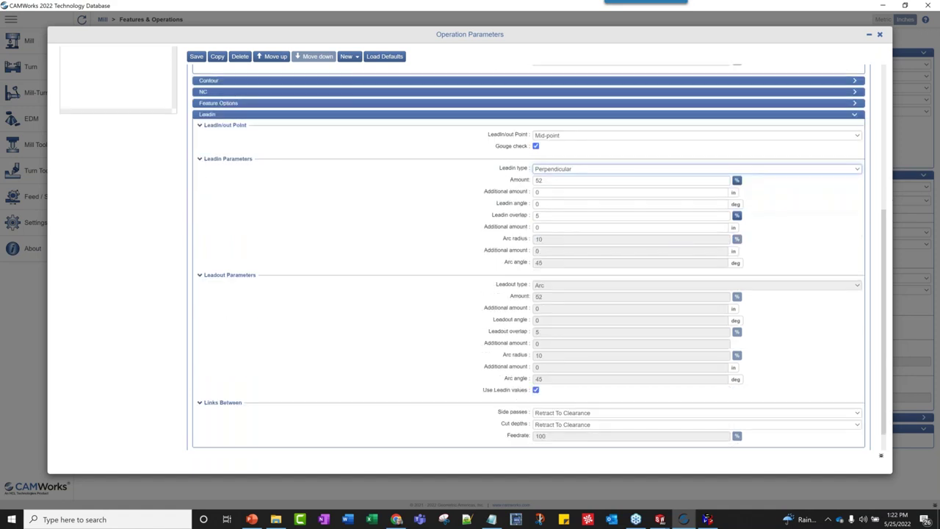
pyautogui.click(878, 33)
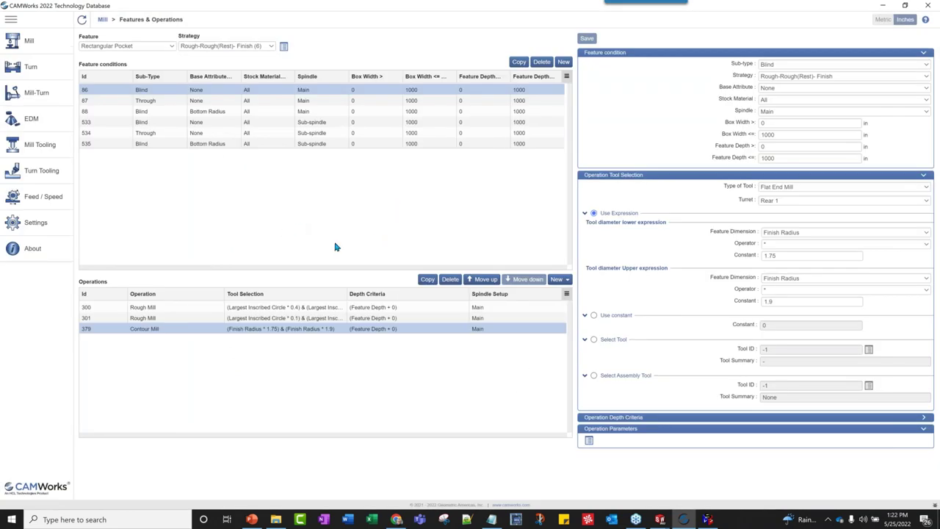
pyautogui.click(270, 46)
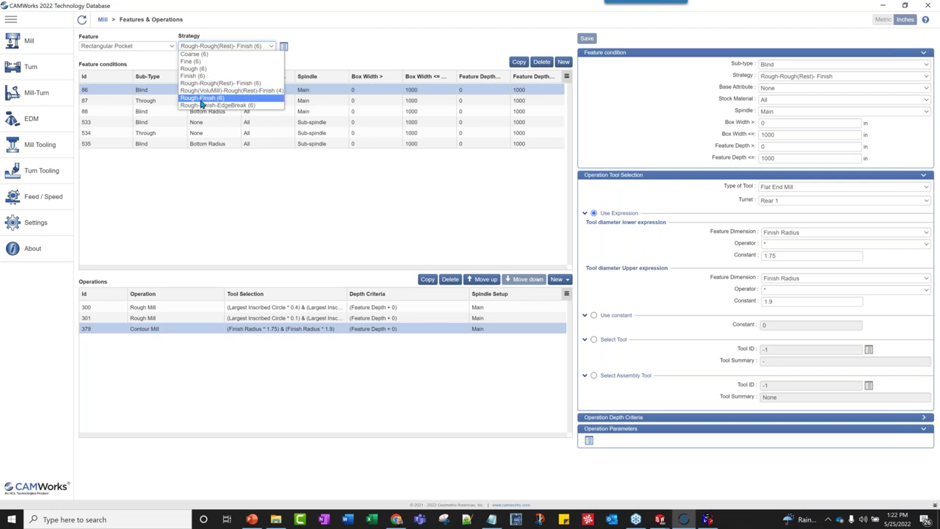
pyautogui.click(201, 100)
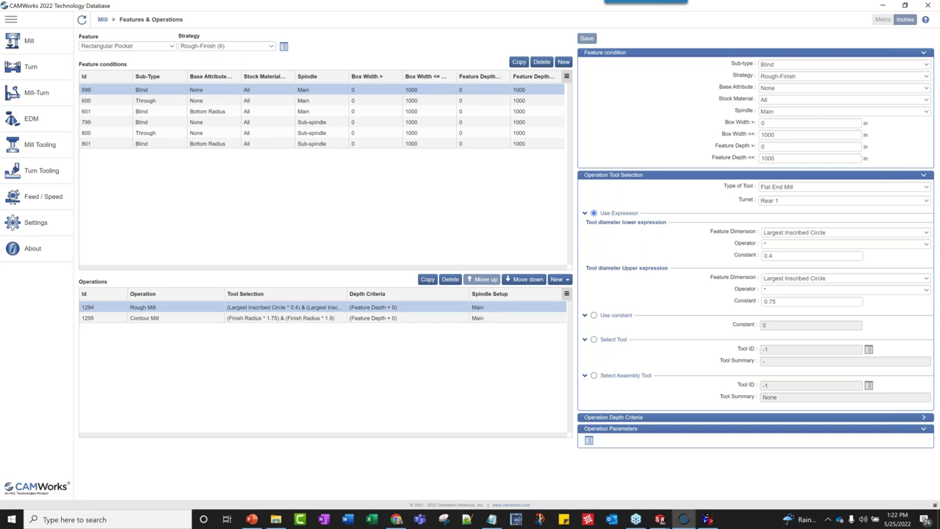
pyautogui.click(176, 318)
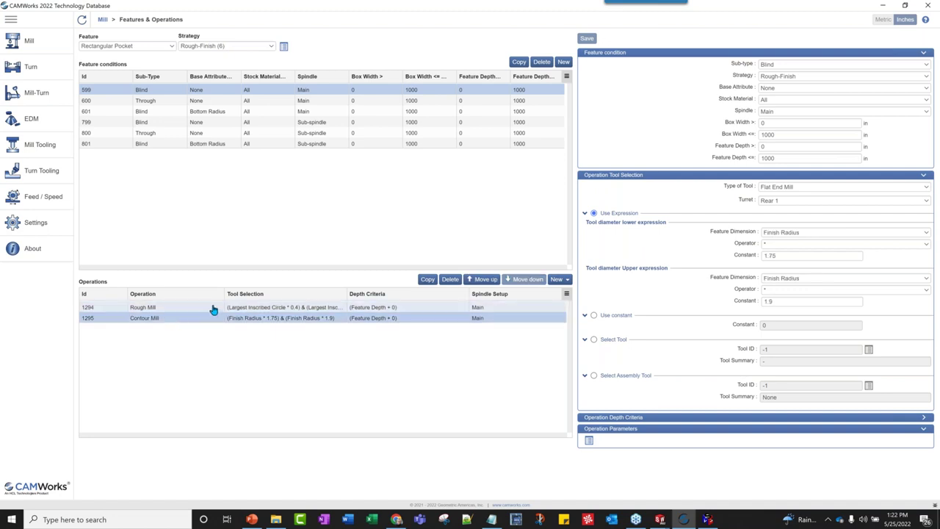
pyautogui.click(212, 308)
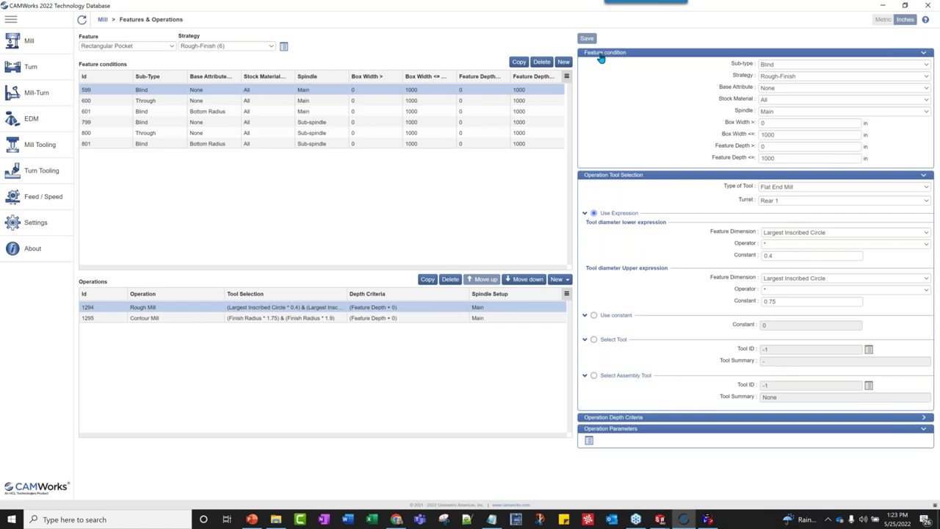
pyautogui.click(152, 104)
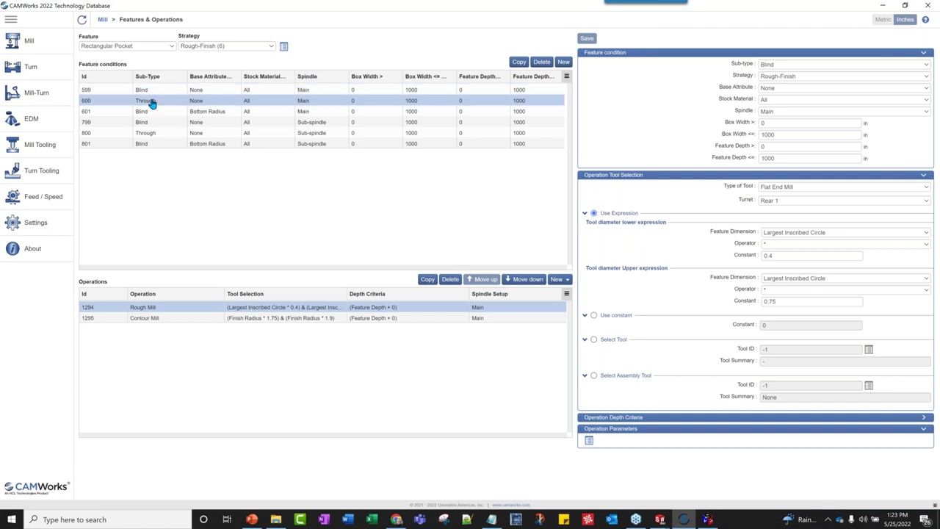
pyautogui.click(152, 92)
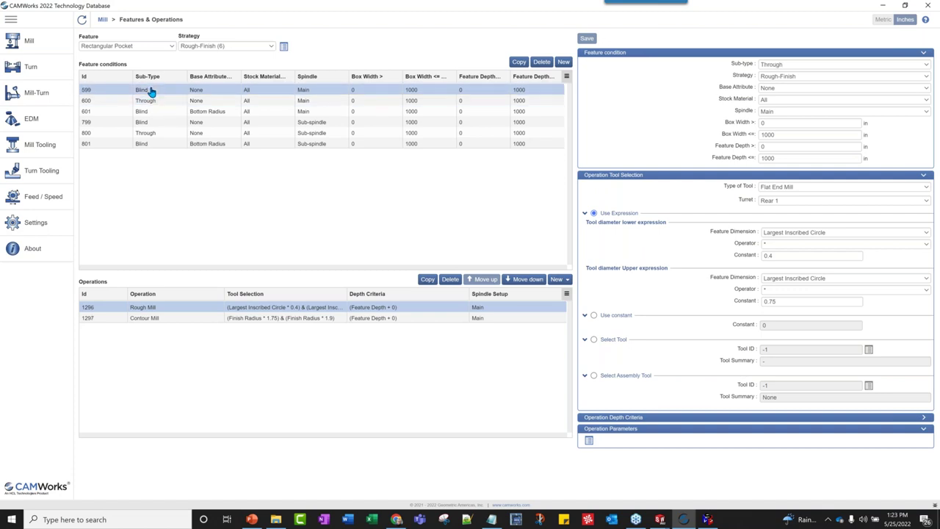
pyautogui.click(769, 101)
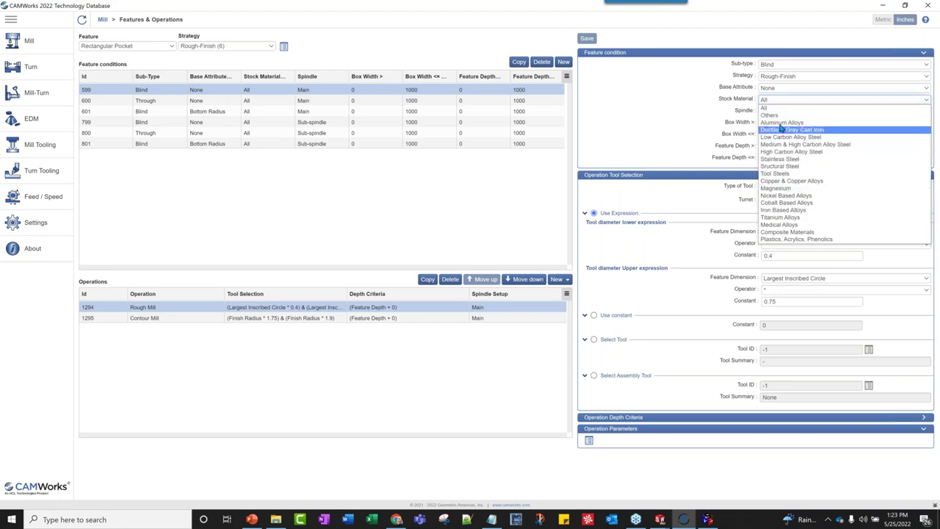
pyautogui.click(773, 31)
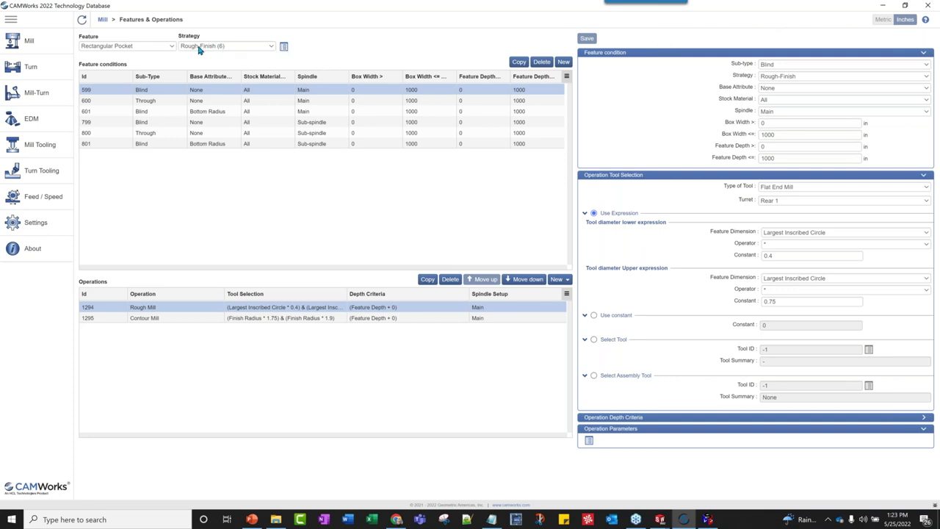
pyautogui.click(284, 47)
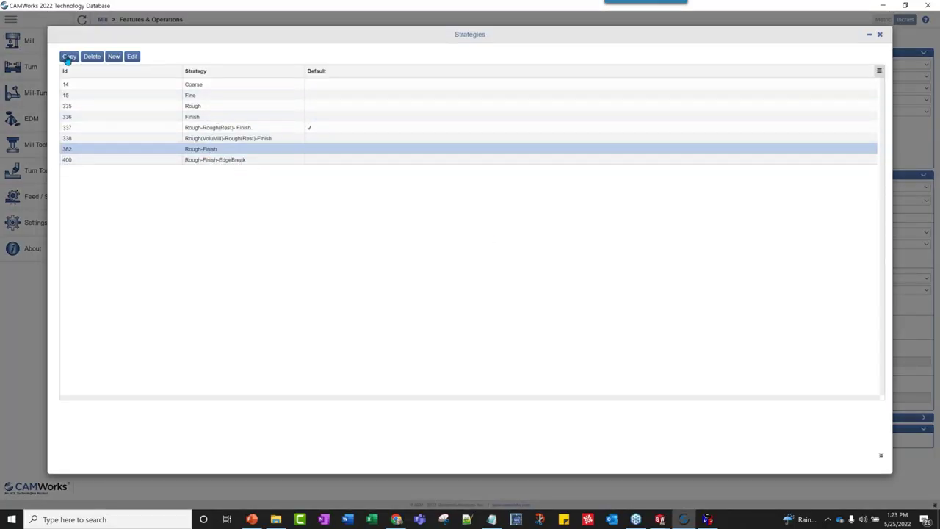
pyautogui.click(132, 56)
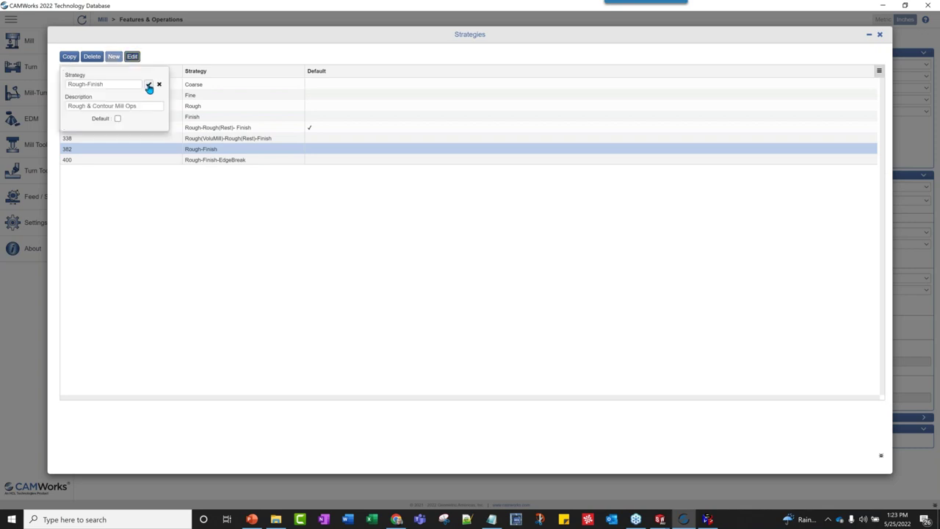
pyautogui.click(117, 120)
pyautogui.click(160, 86)
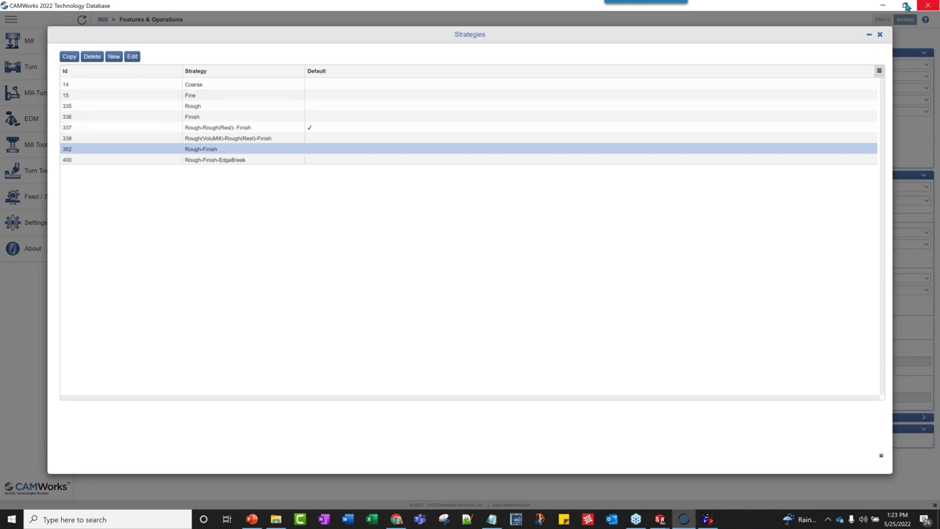
pyautogui.click(879, 37)
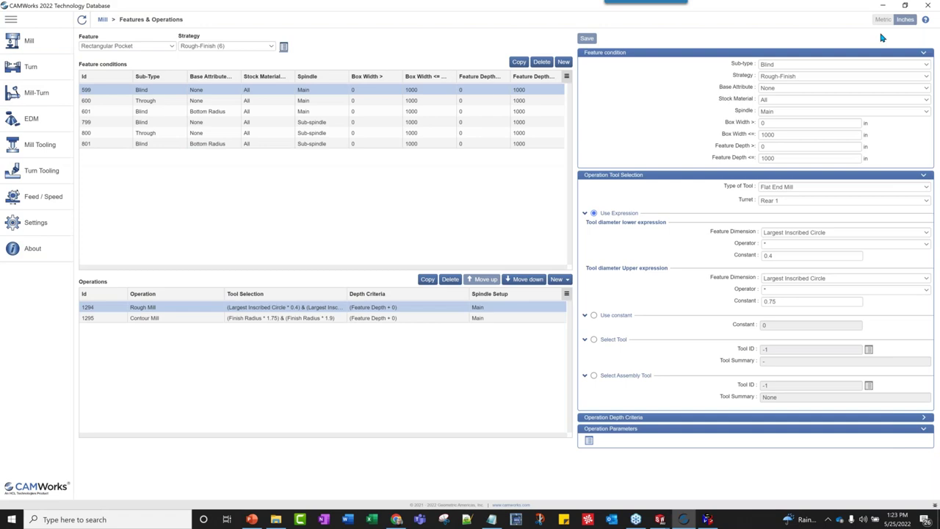
# Step: Go to Mill Default Feature Strategies and inspect the Rectangular Pocket strategy choices
pyautogui.click(33, 40)
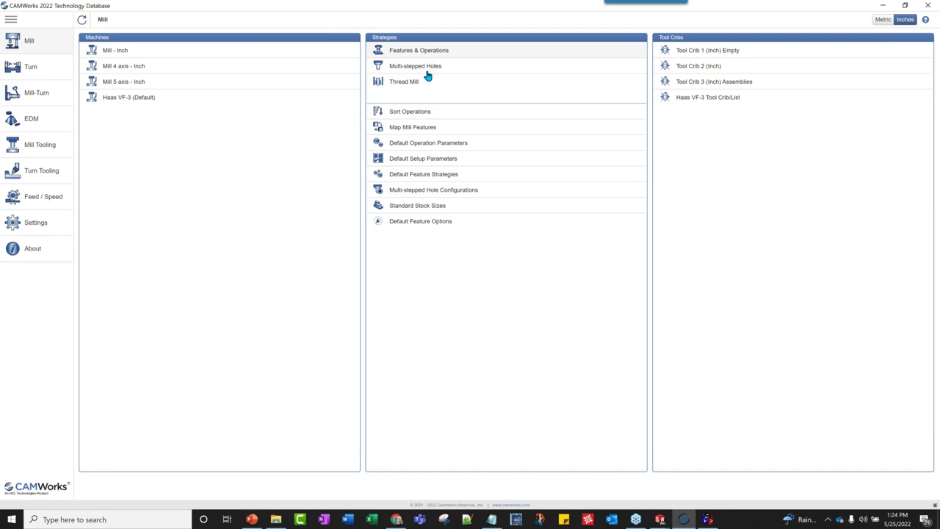
pyautogui.click(425, 175)
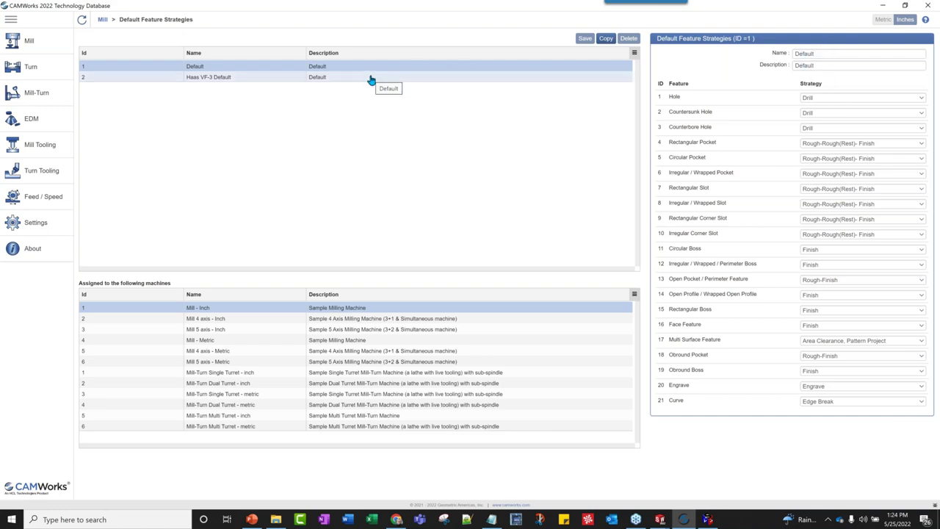
pyautogui.click(854, 144)
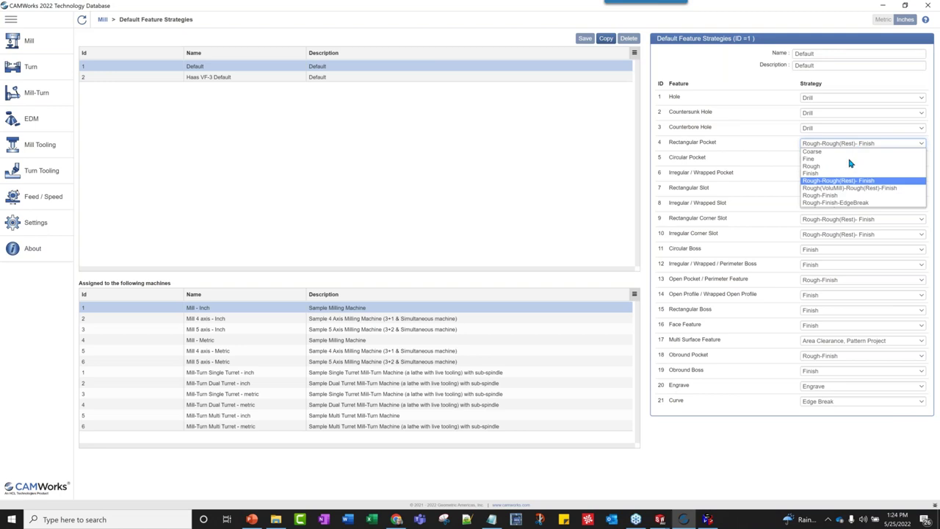
pyautogui.click(850, 144)
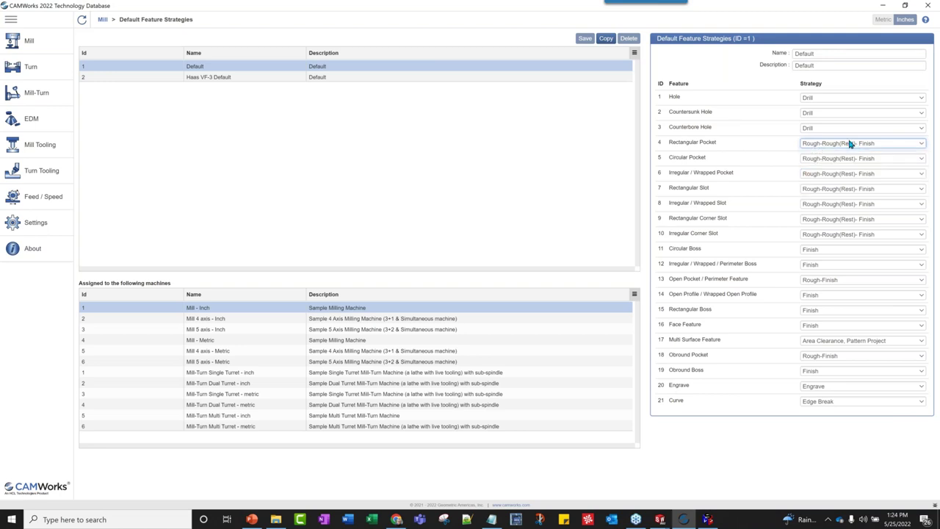
# Step: Review Haas VF-3 Default's Rectangular, Irregular/Wrapped and Circular Pocket strategies, then return to Mill
pyautogui.click(217, 80)
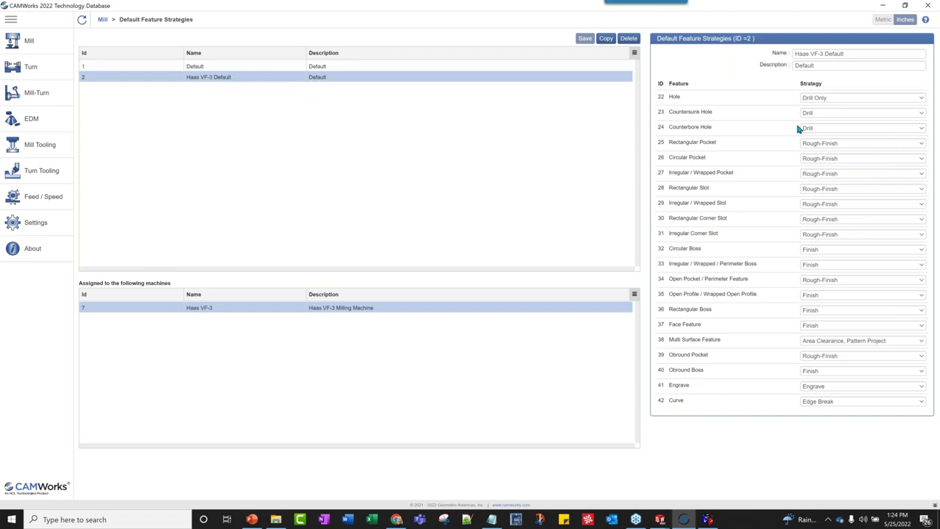
pyautogui.click(835, 143)
pyautogui.click(835, 144)
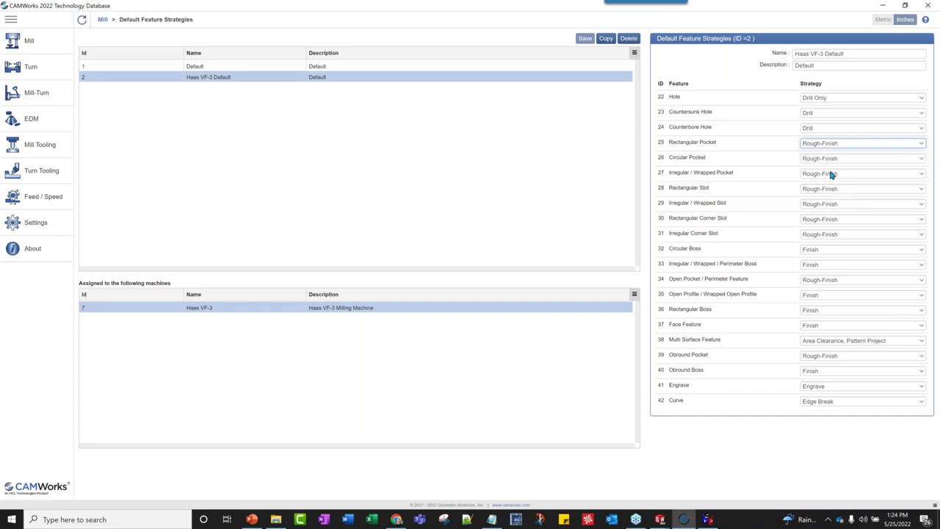
pyautogui.click(832, 174)
pyautogui.click(831, 160)
pyautogui.click(832, 162)
pyautogui.click(839, 156)
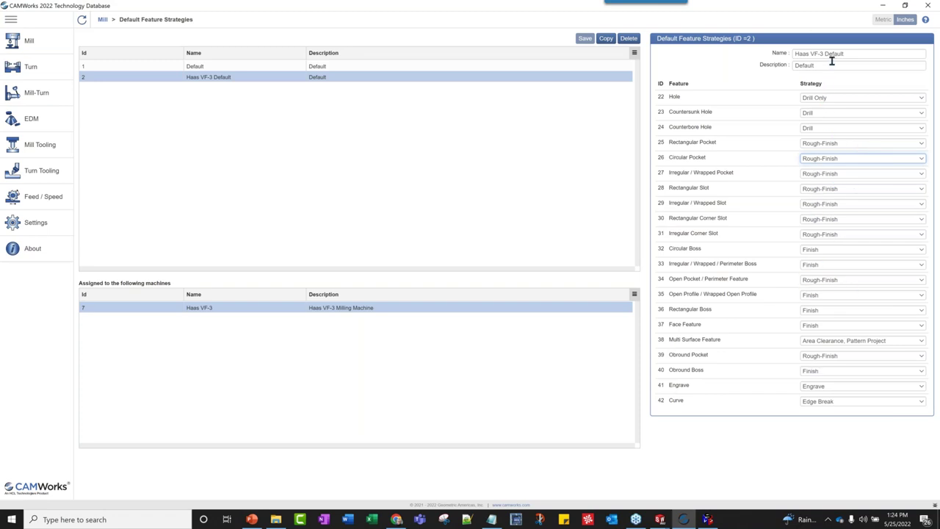
pyautogui.click(42, 39)
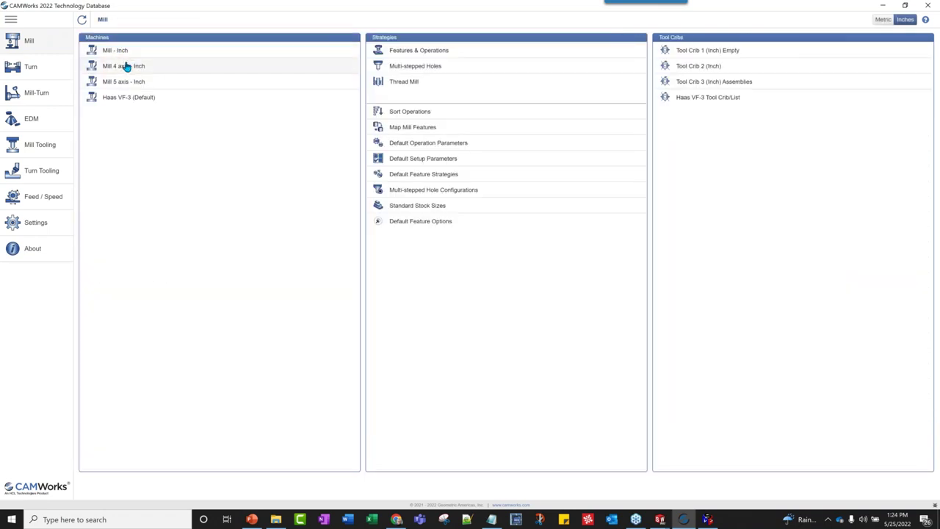
pyautogui.click(129, 99)
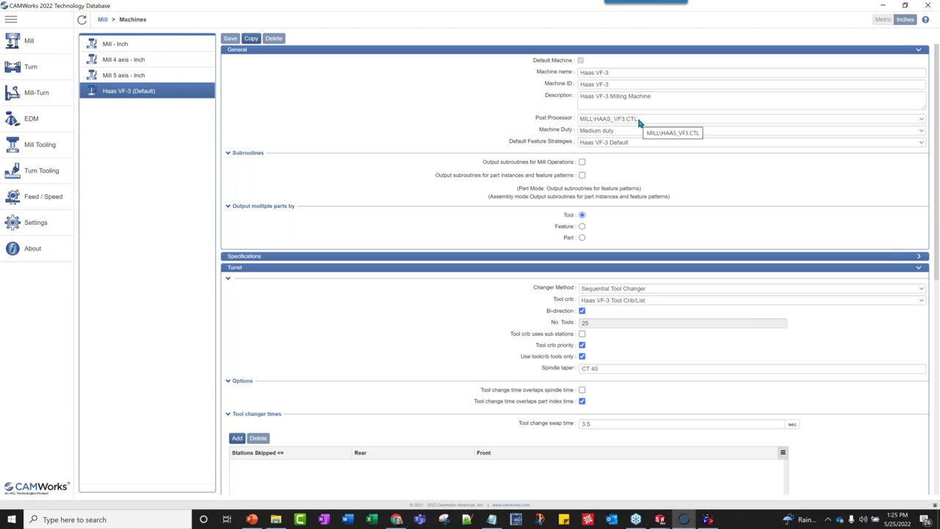
pyautogui.click(650, 302)
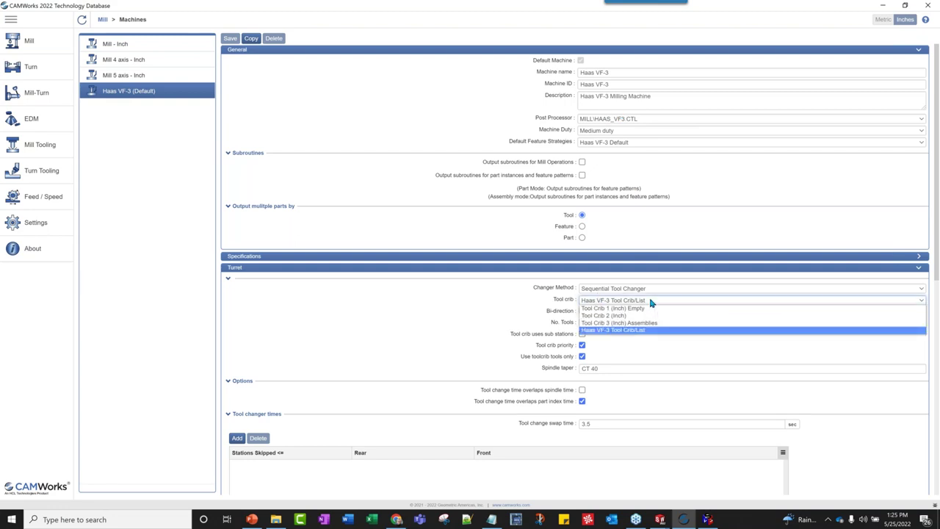
pyautogui.click(650, 301)
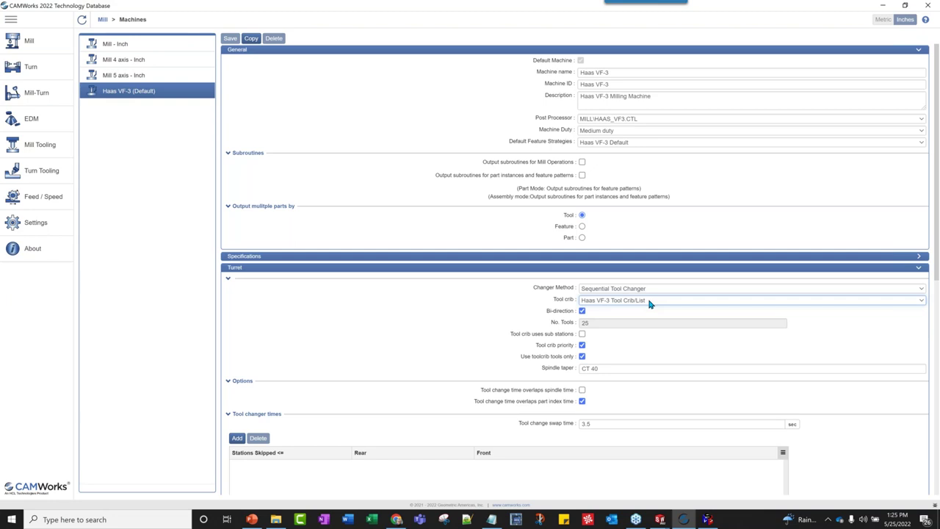
pyautogui.scroll(-3, 650, 302)
pyautogui.scroll(3, 646, 258)
pyautogui.click(603, 143)
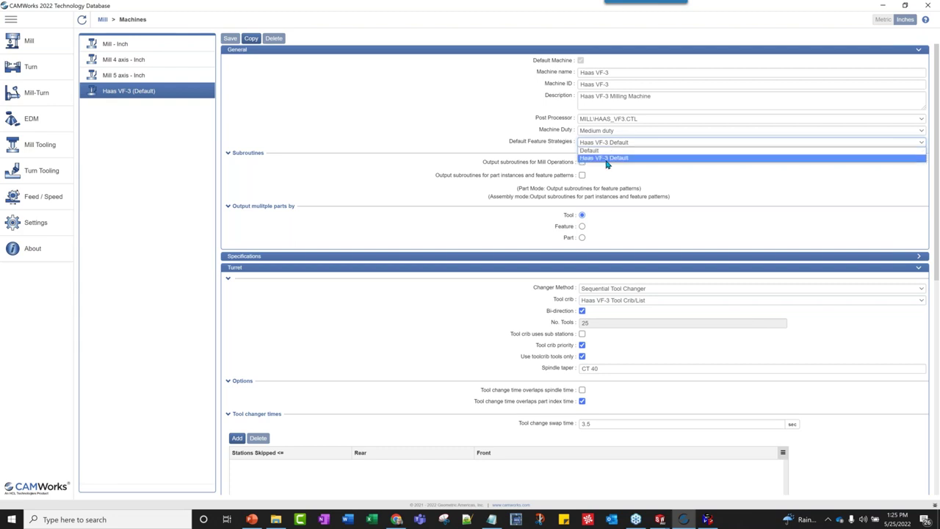
pyautogui.click(618, 158)
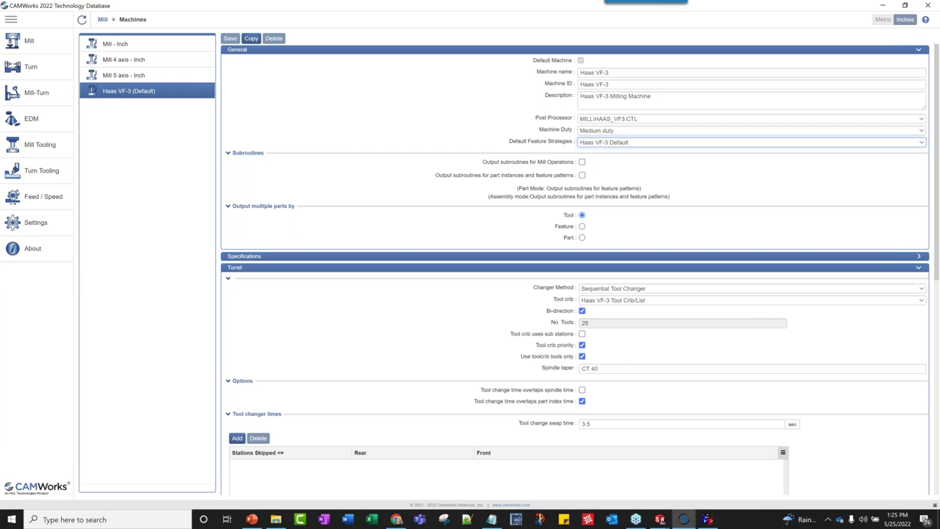
pyautogui.click(31, 42)
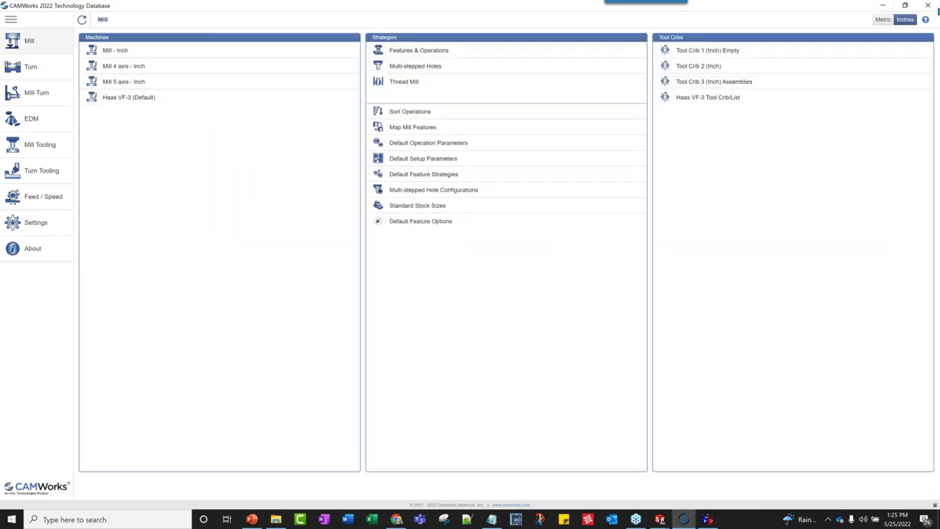
pyautogui.click(882, 5)
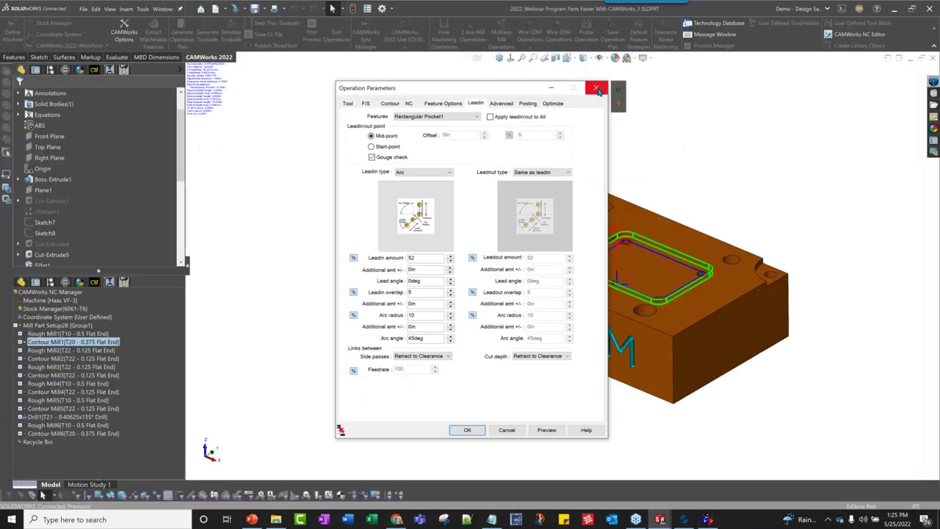
pyautogui.click(606, 86)
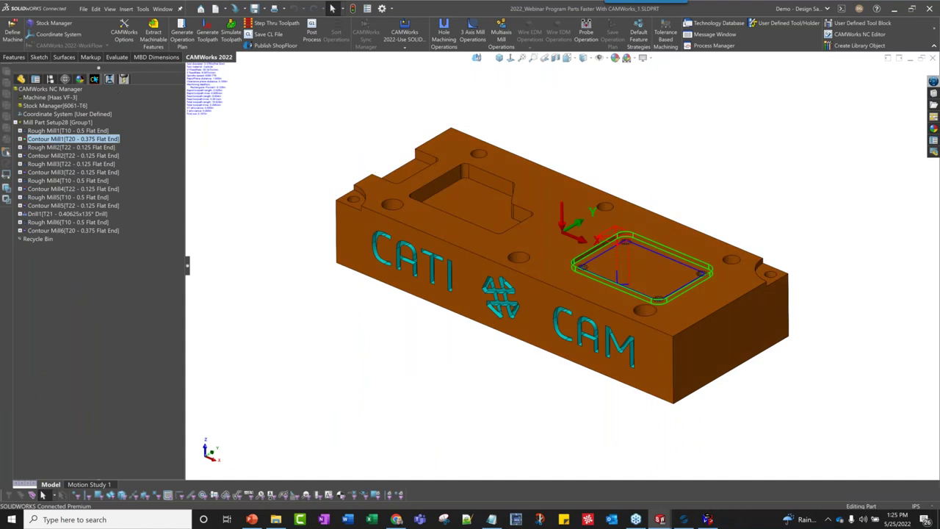
pyautogui.click(94, 78)
pyautogui.rightClick(99, 131)
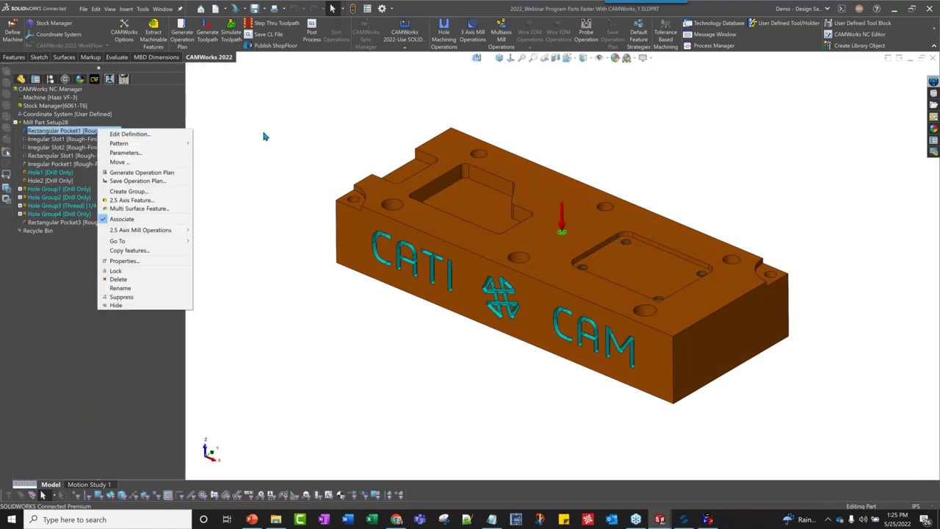
pyautogui.press('Escape')
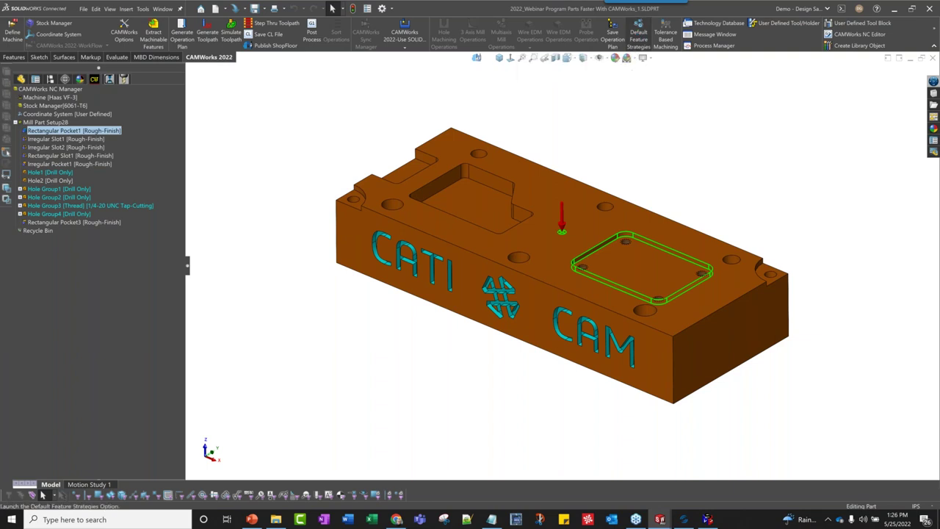
pyautogui.click(638, 35)
pyautogui.click(499, 131)
pyautogui.click(497, 131)
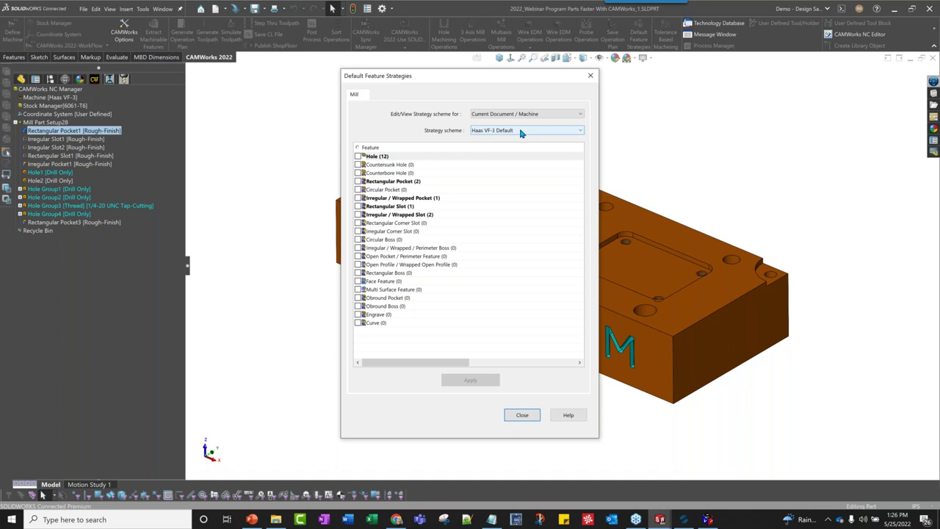
pyautogui.click(520, 131)
pyautogui.click(512, 139)
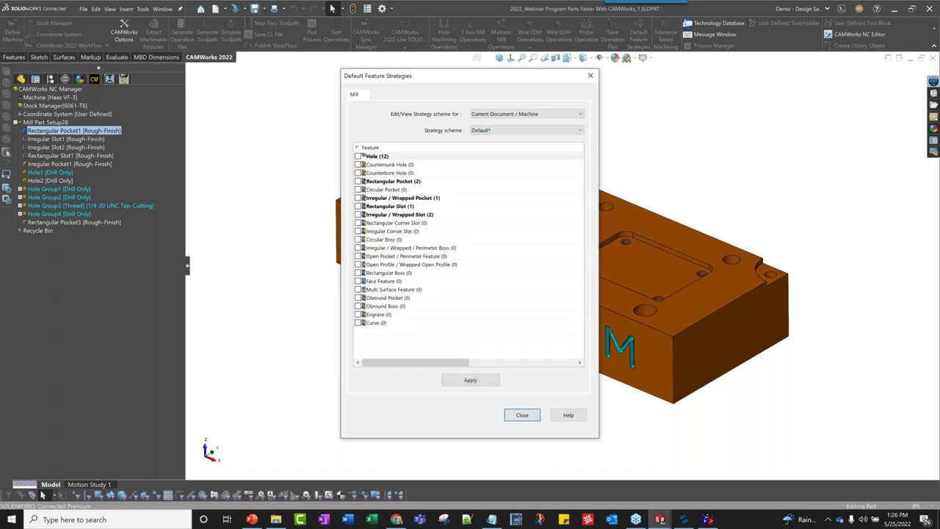
pyautogui.click(503, 134)
pyautogui.click(500, 147)
pyautogui.click(522, 415)
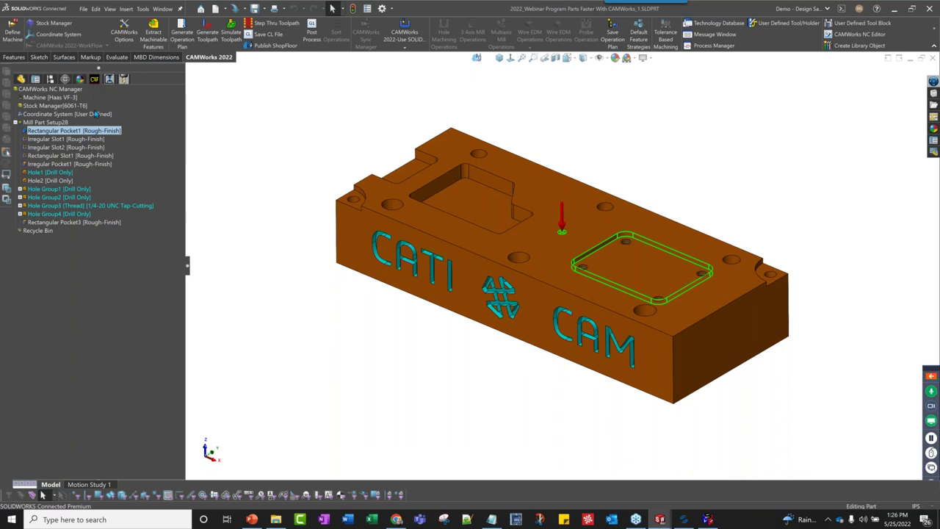
pyautogui.rightClick(96, 132)
pyautogui.click(467, 205)
pyautogui.click(466, 205)
pyautogui.click(66, 156)
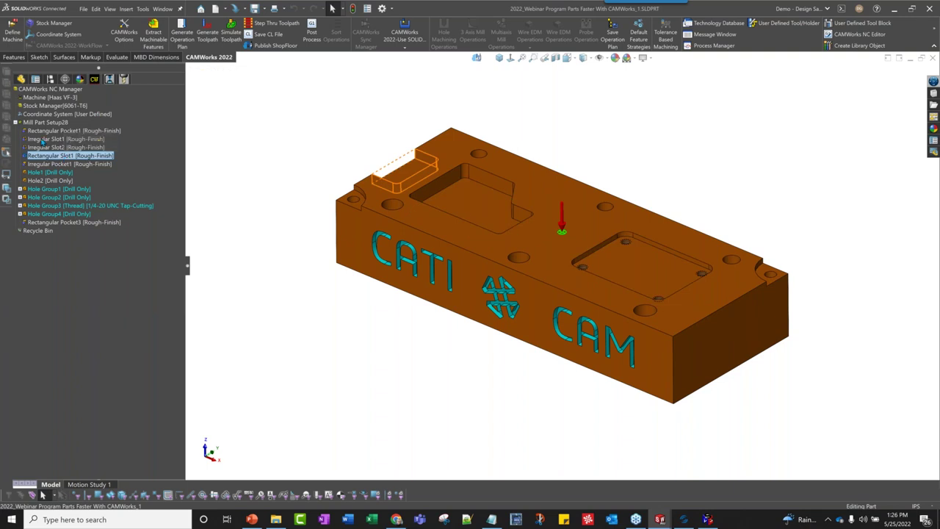
pyautogui.click(44, 140)
pyautogui.click(44, 147)
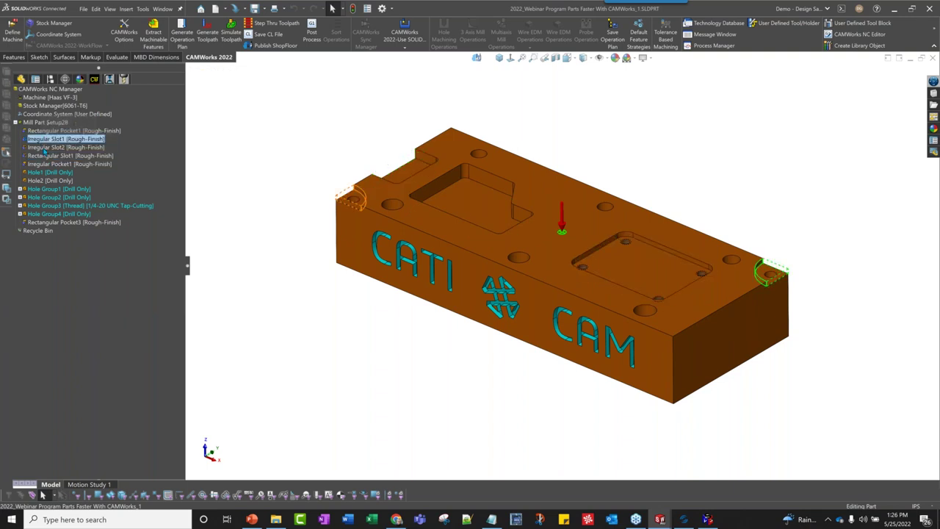
pyautogui.click(45, 156)
pyautogui.click(49, 164)
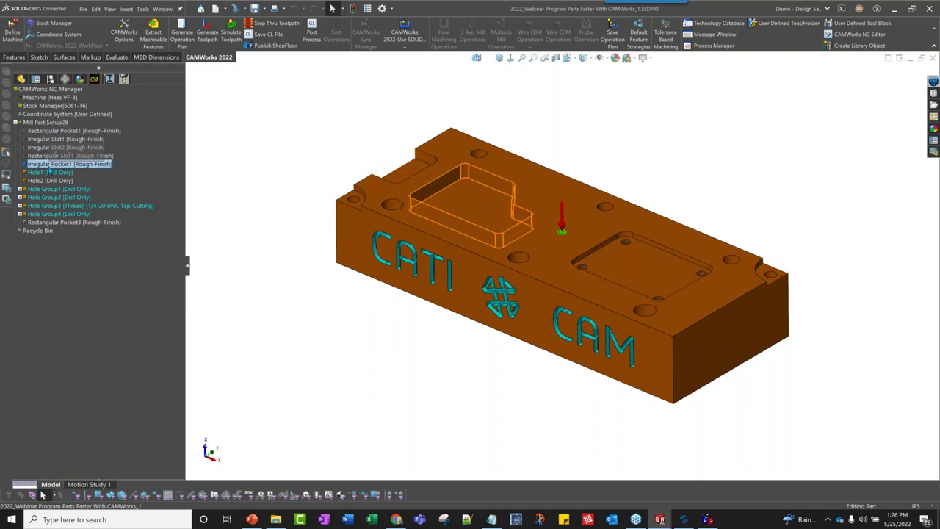
pyautogui.rightClick(49, 164)
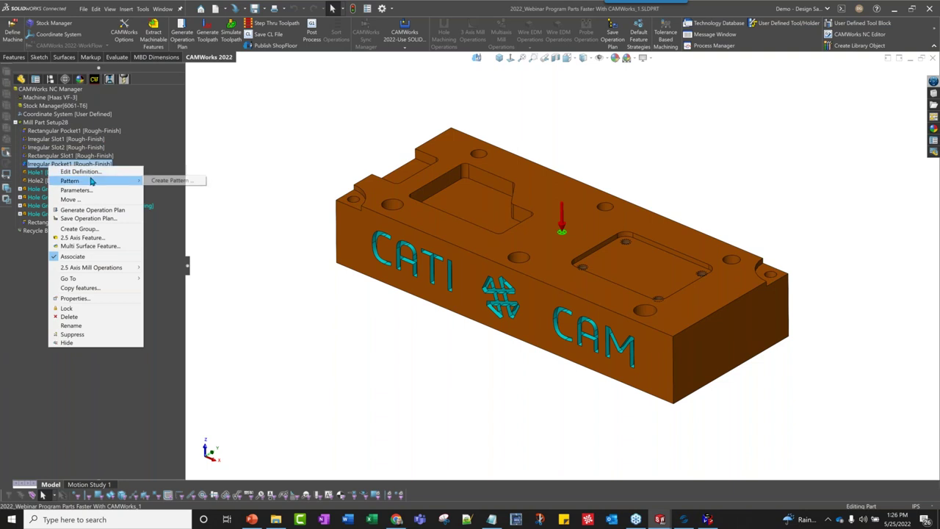
pyautogui.click(76, 190)
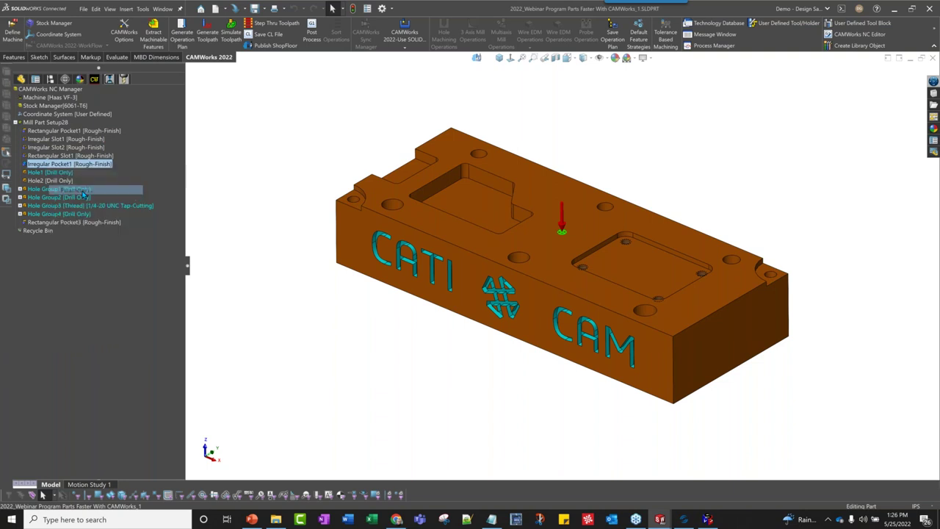
pyautogui.click(168, 222)
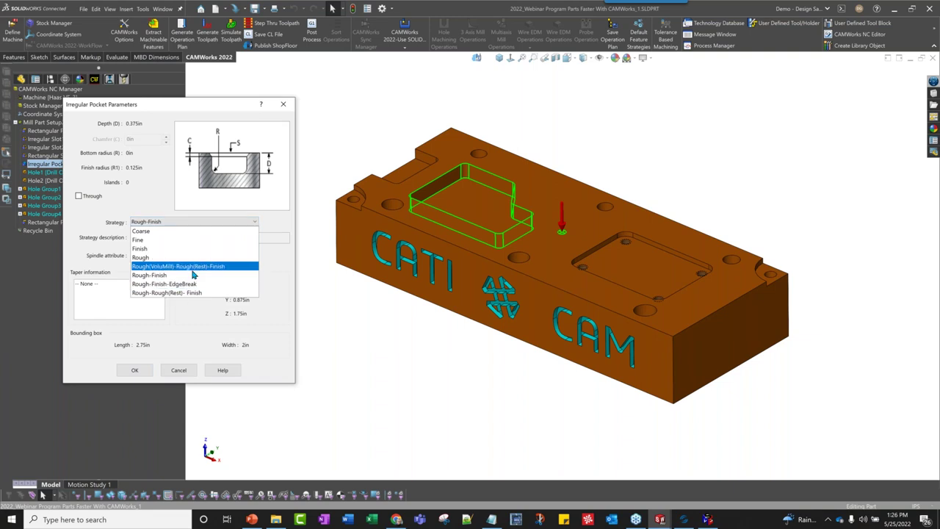
pyautogui.click(179, 370)
pyautogui.click(179, 370)
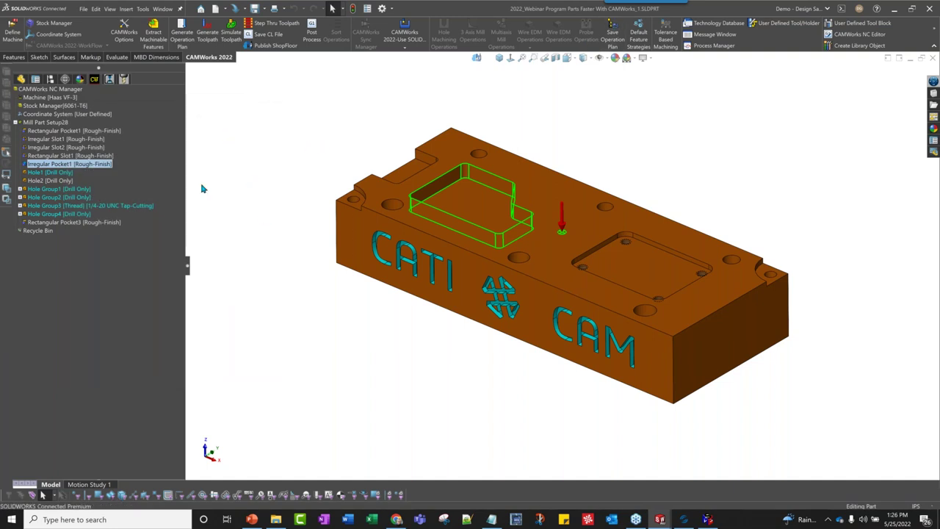
# Step: Launch the Technology Database maximized on Features & Operations, keeping Hole/Drill and the Center Drill tool
pyautogui.click(710, 23)
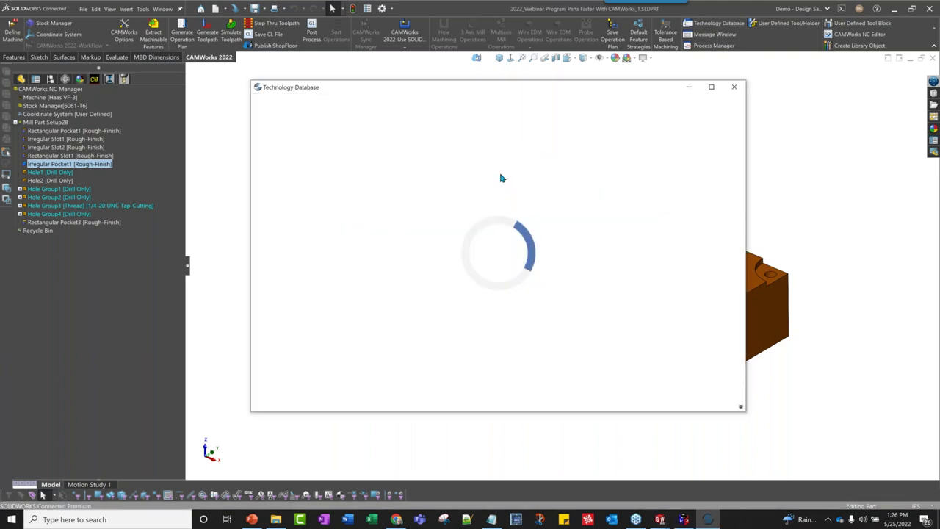
pyautogui.click(710, 87)
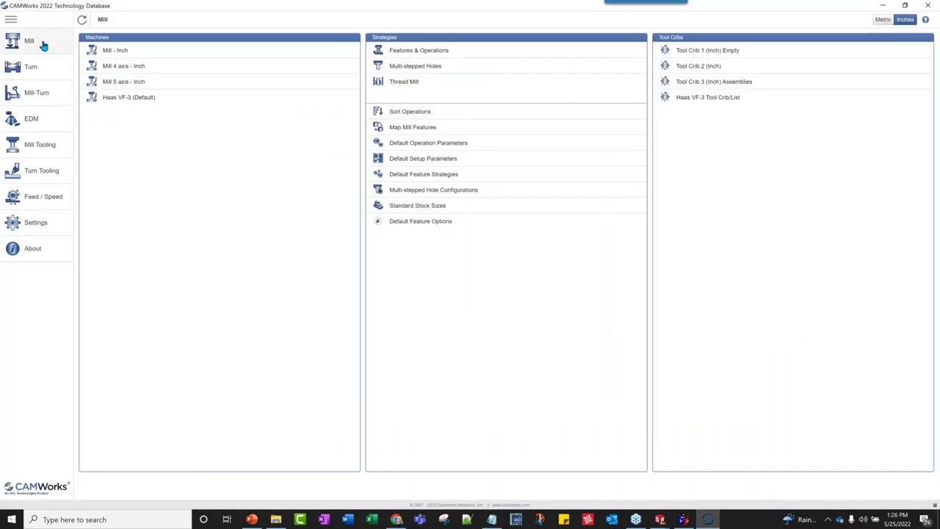
pyautogui.click(413, 51)
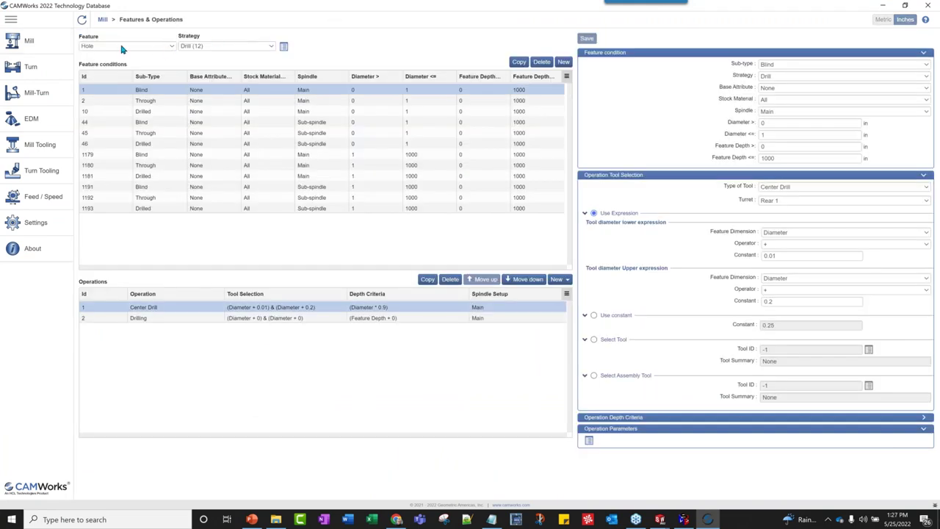
pyautogui.click(266, 47)
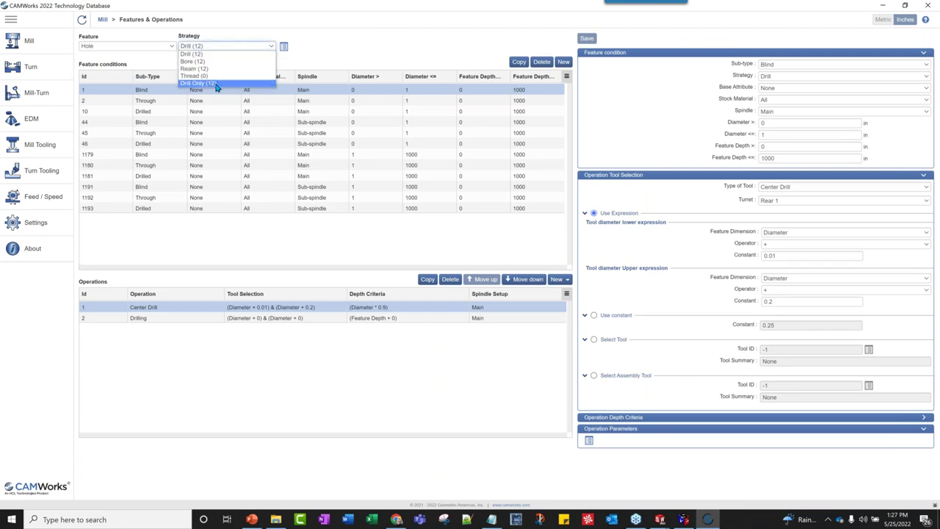
pyautogui.click(193, 54)
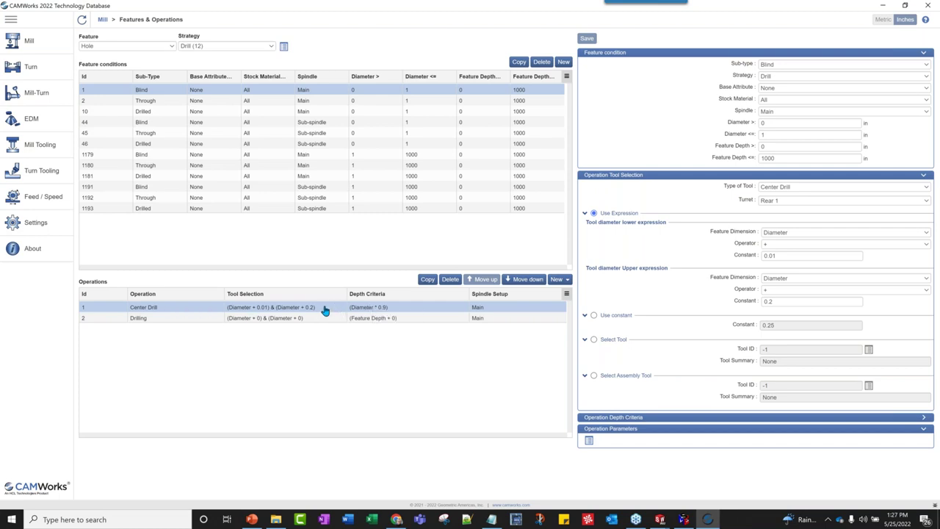
pyautogui.click(773, 189)
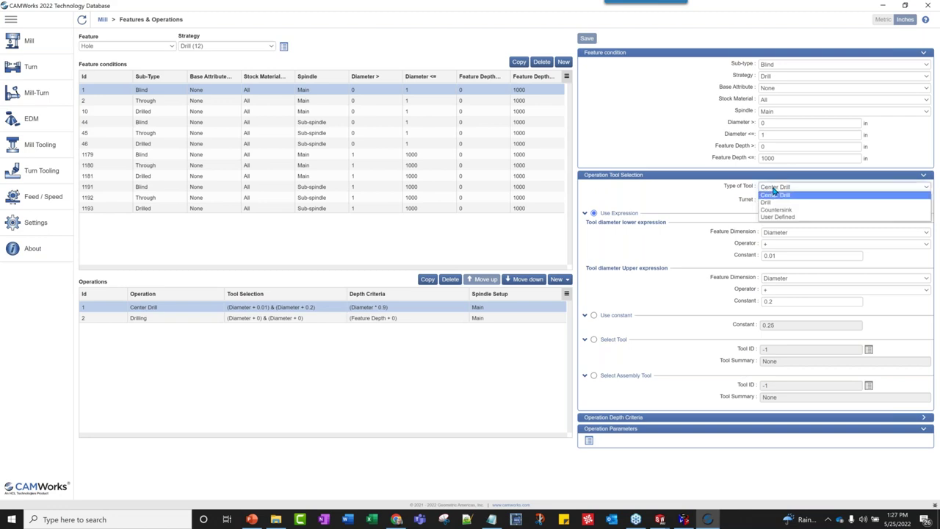
pyautogui.click(775, 191)
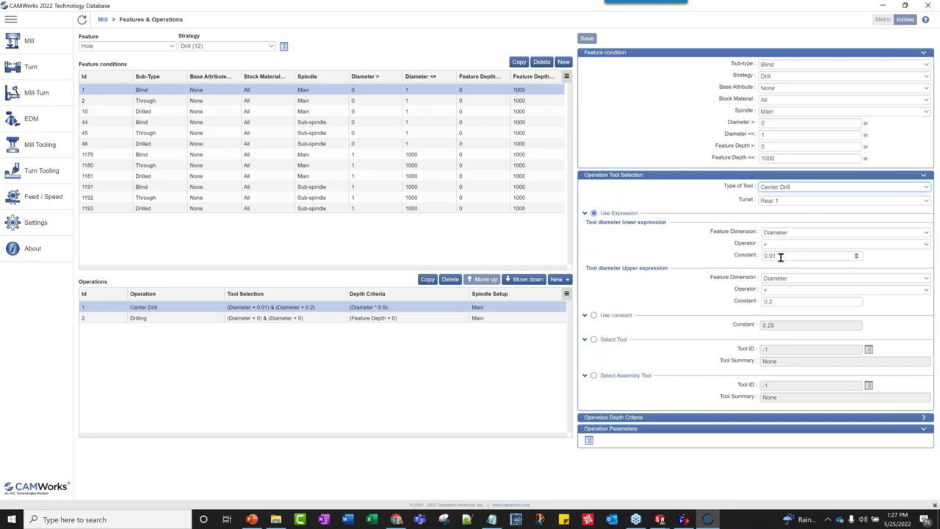
# Step: Set the center drill's countersink diameter constant to 0.9, then view the Drilling operation's settings
pyautogui.click(630, 420)
pyautogui.scroll(-3, 679, 415)
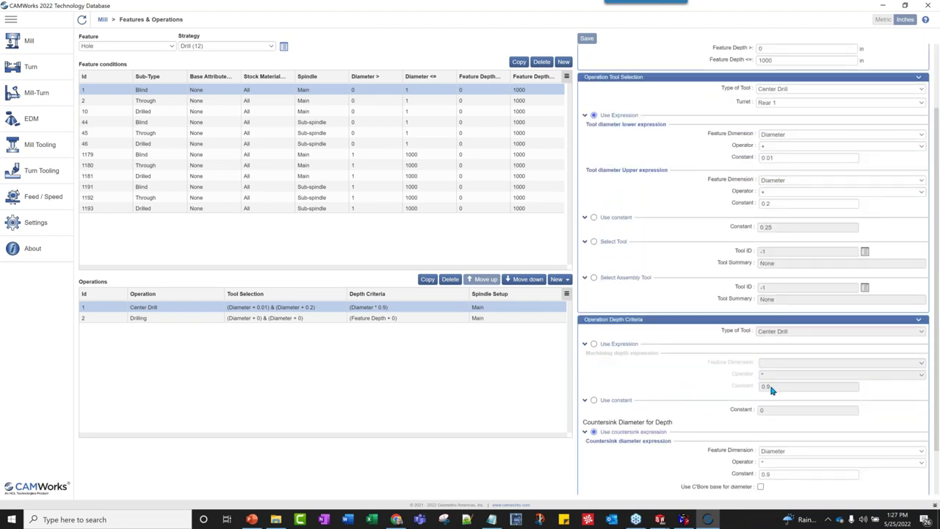
pyautogui.scroll(-2, 763, 480)
pyautogui.write('9')
pyautogui.scroll(5, 602, 341)
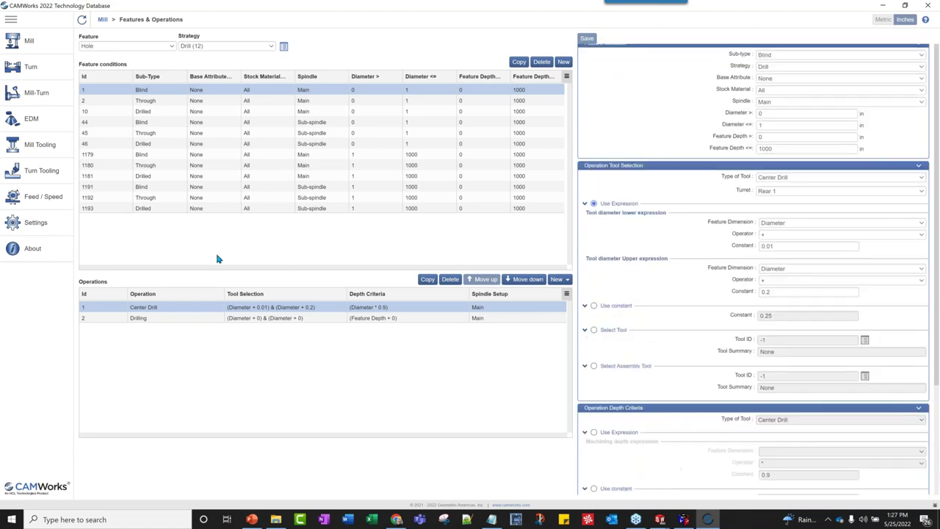
pyautogui.click(155, 318)
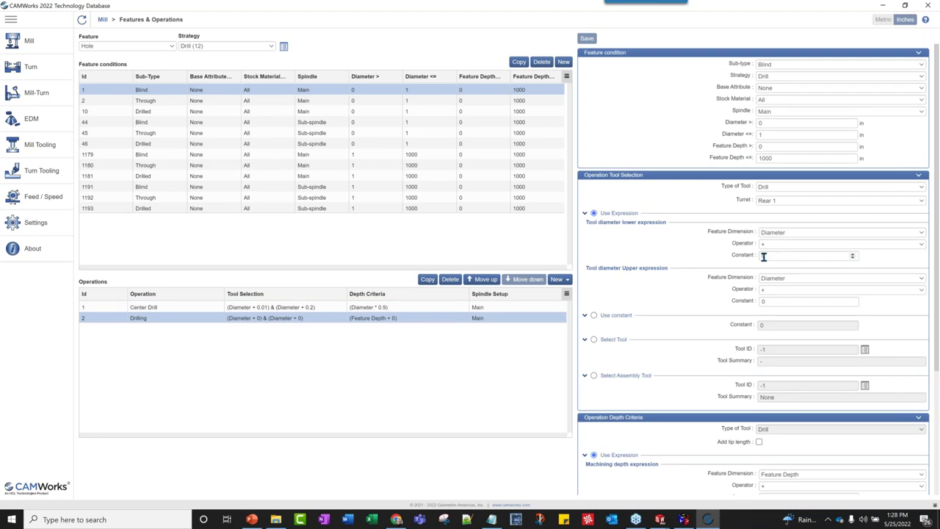
pyautogui.scroll(-1, 763, 257)
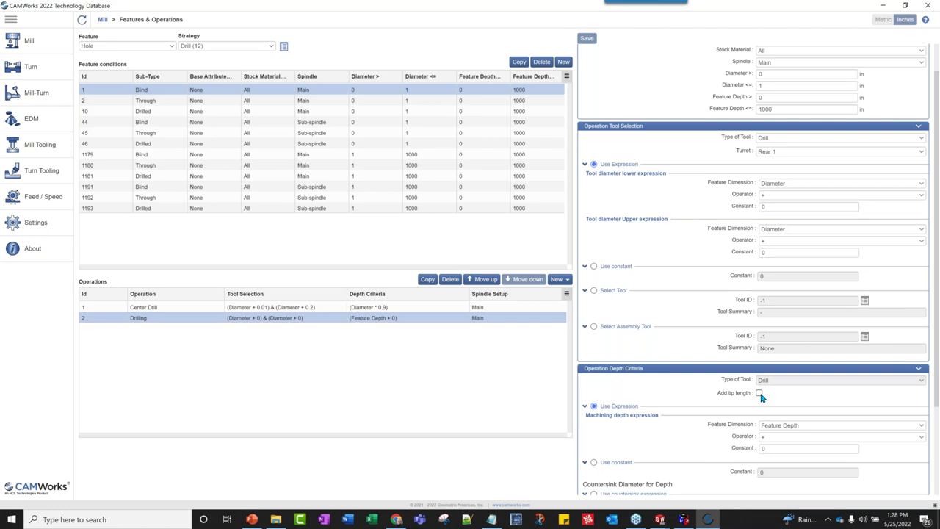
pyautogui.click(269, 47)
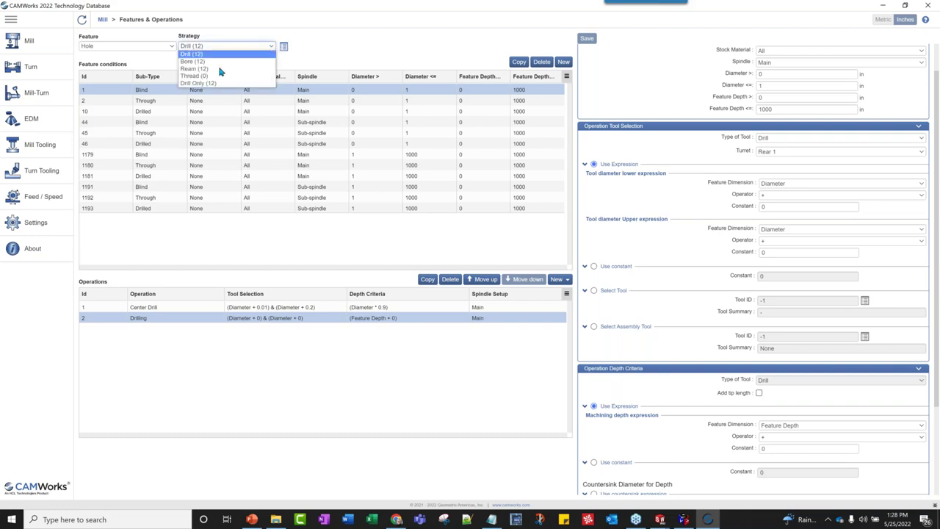
# Step: Try the Drill Only strategy, switch back to Drill, and bring up the defined Hole strategies list
pyautogui.click(206, 84)
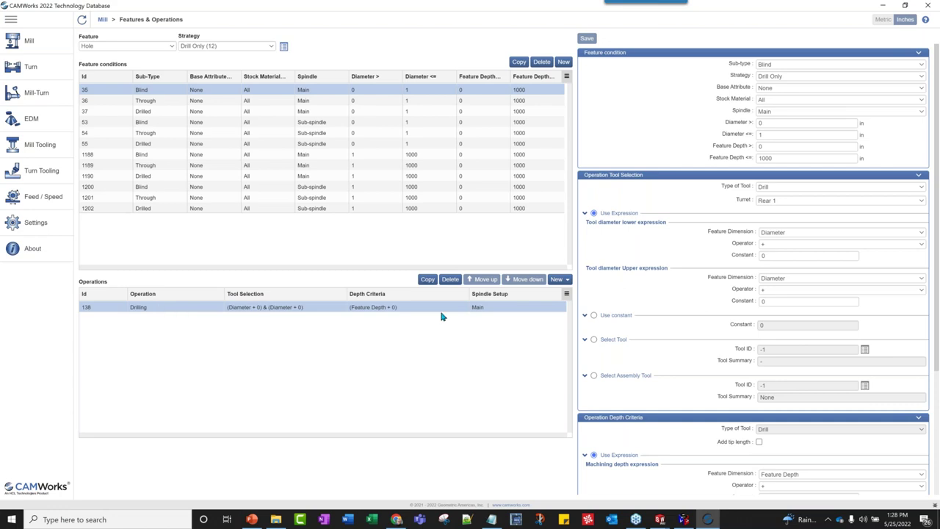
pyautogui.click(222, 45)
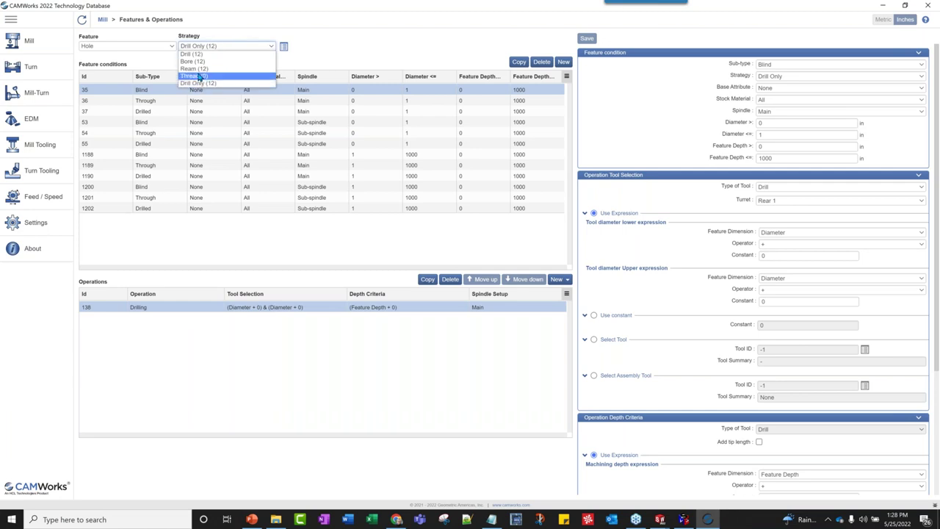
pyautogui.click(201, 53)
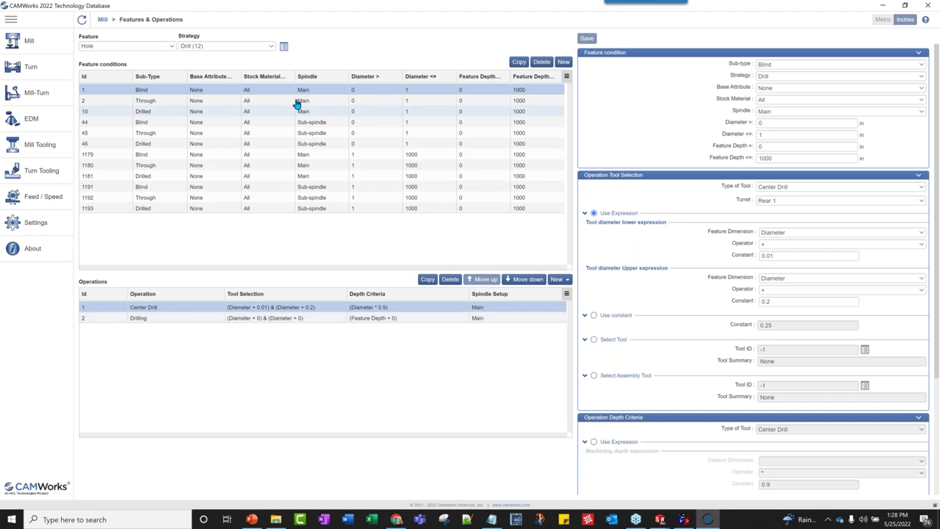
pyautogui.click(283, 48)
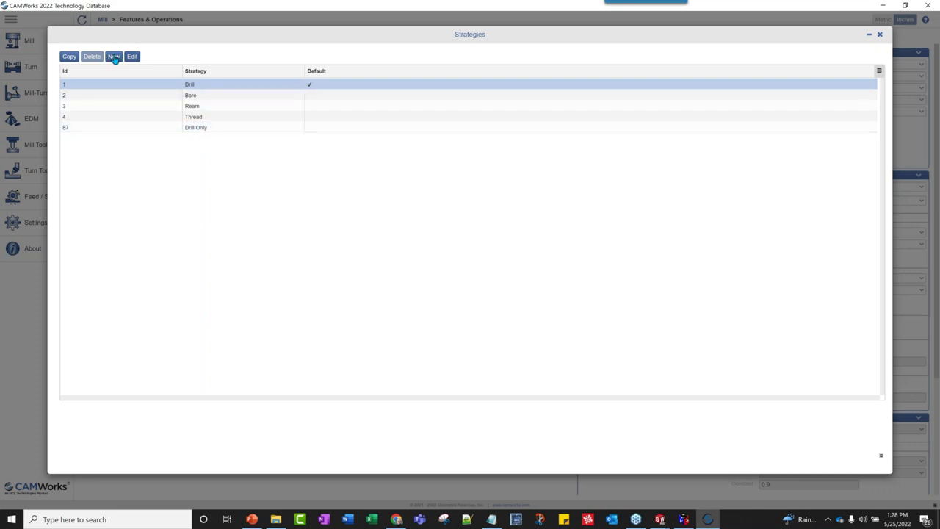
# Step: Copy the Drill strategy, rename the copy to Drill Countersink, and close the strategies list
pyautogui.click(69, 57)
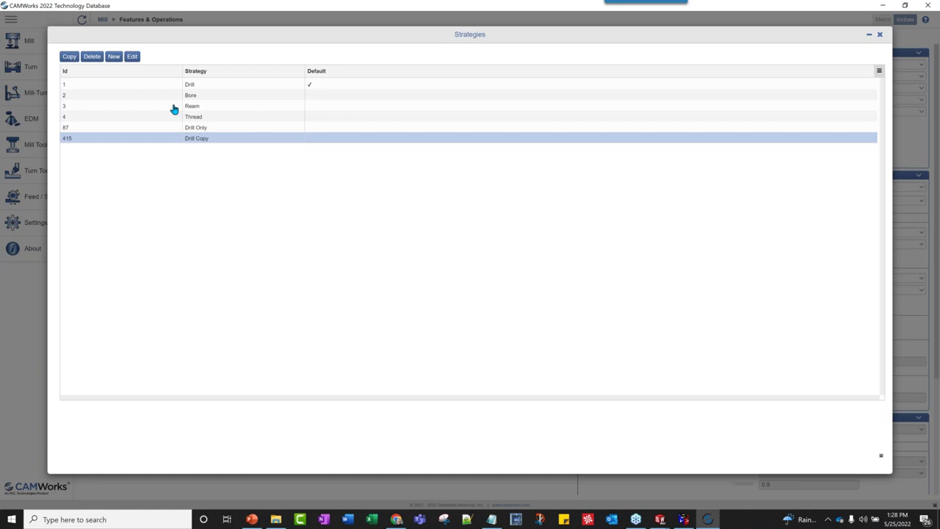
pyautogui.click(132, 56)
pyautogui.moveTo(111, 84); pyautogui.dragTo(33, 88)
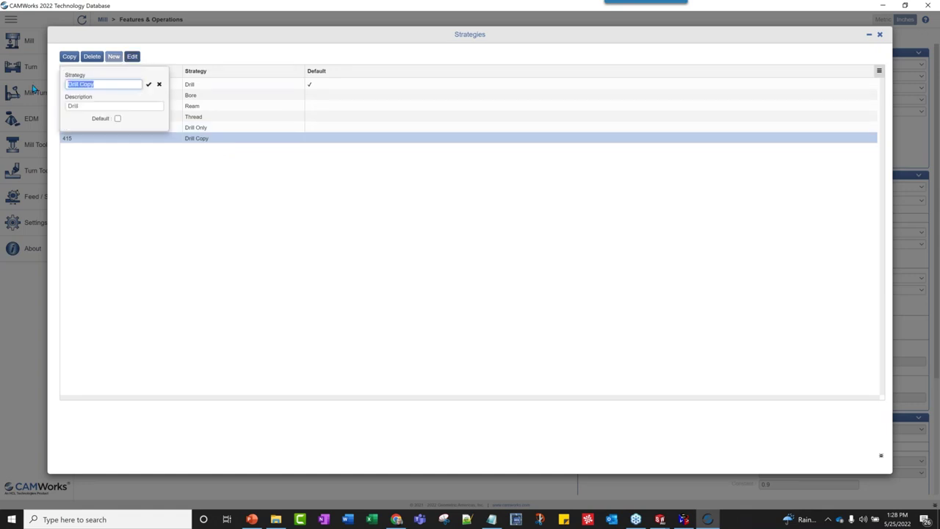
pyautogui.write('Dri')
pyautogui.click(148, 84)
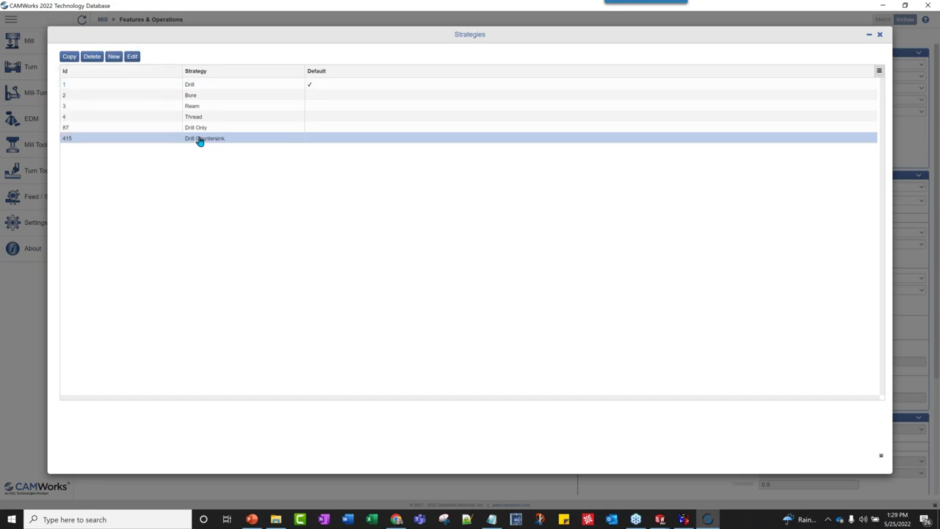
pyautogui.click(881, 36)
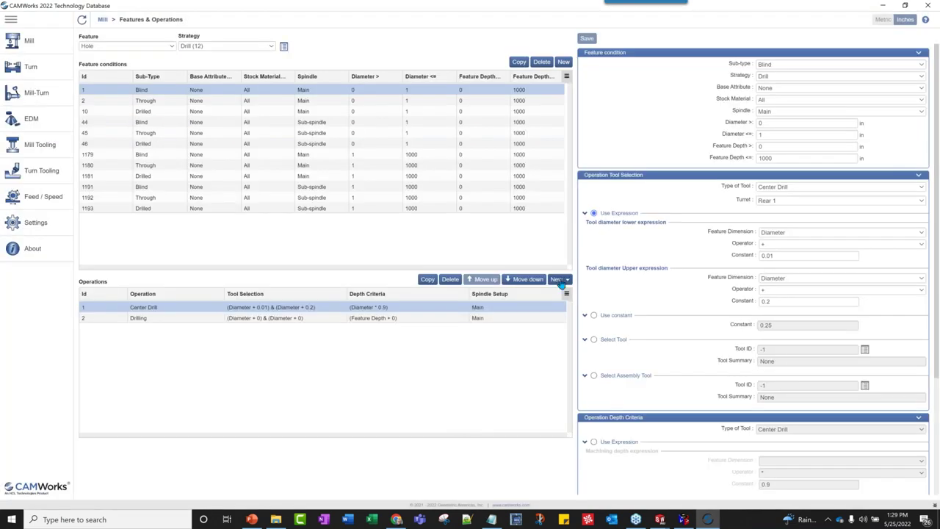
# Step: Add a Countersink operation after Drilling, which lands in the Drill strategy by mistake
pyautogui.click(171, 320)
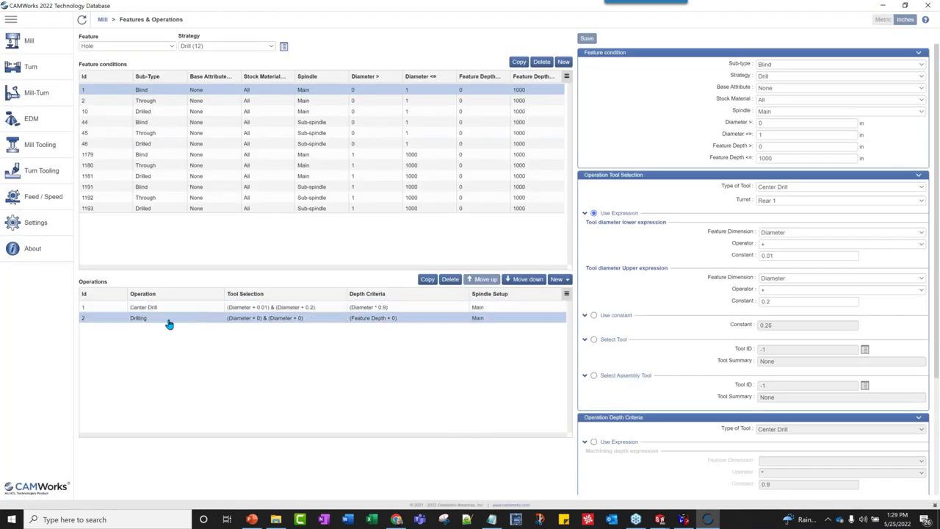
pyautogui.click(559, 280)
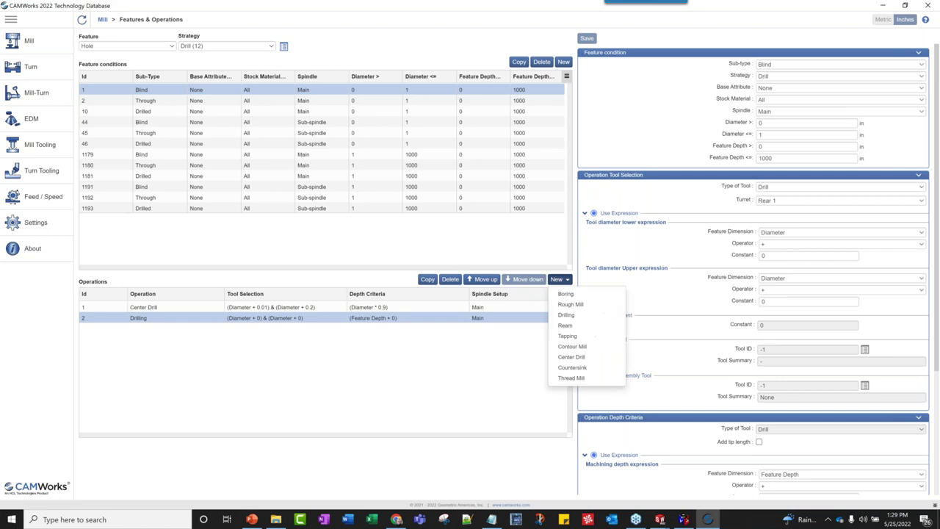
pyautogui.click(584, 370)
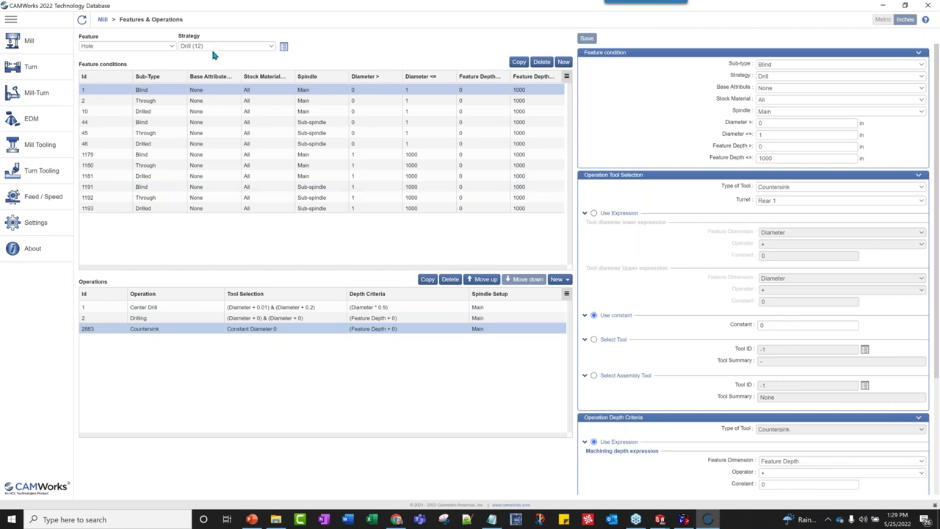
# Step: Check Drill Countersink, then delete the stray Countersink operation from the Drill strategy
pyautogui.click(252, 46)
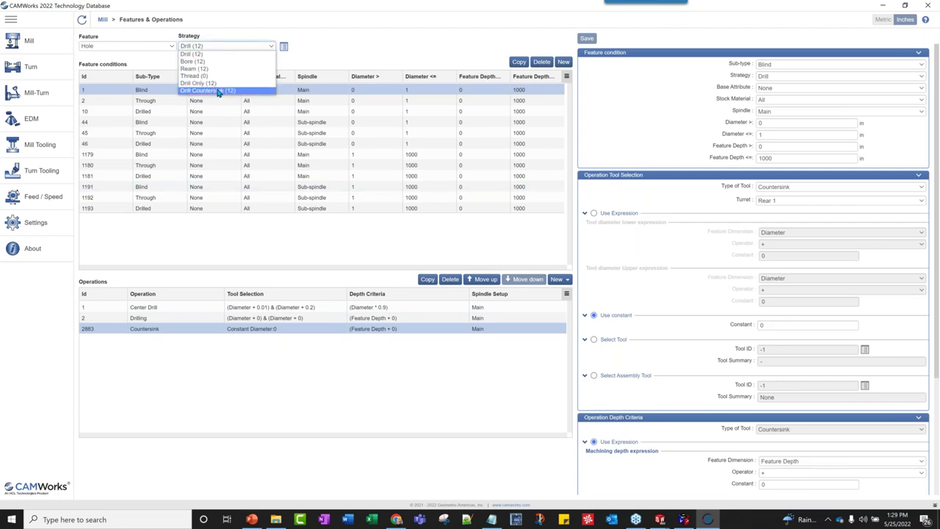
pyautogui.click(217, 91)
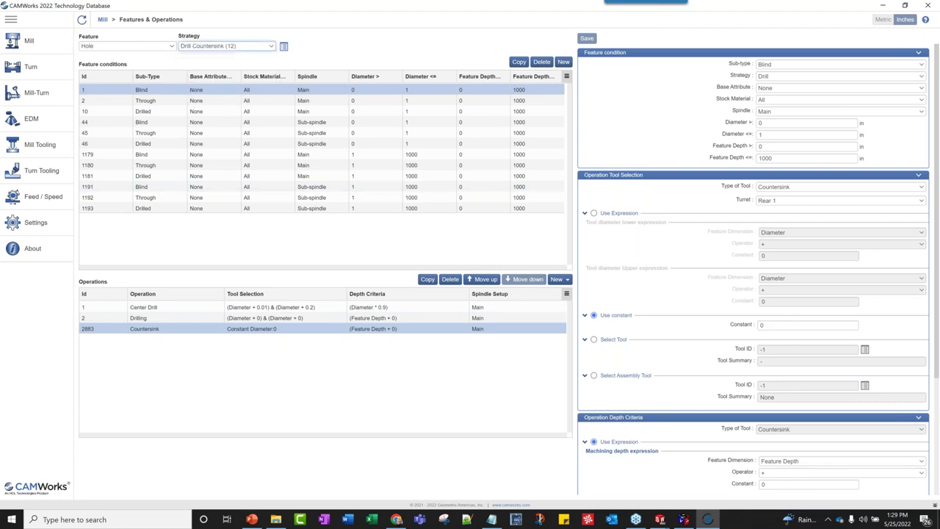
pyautogui.click(250, 48)
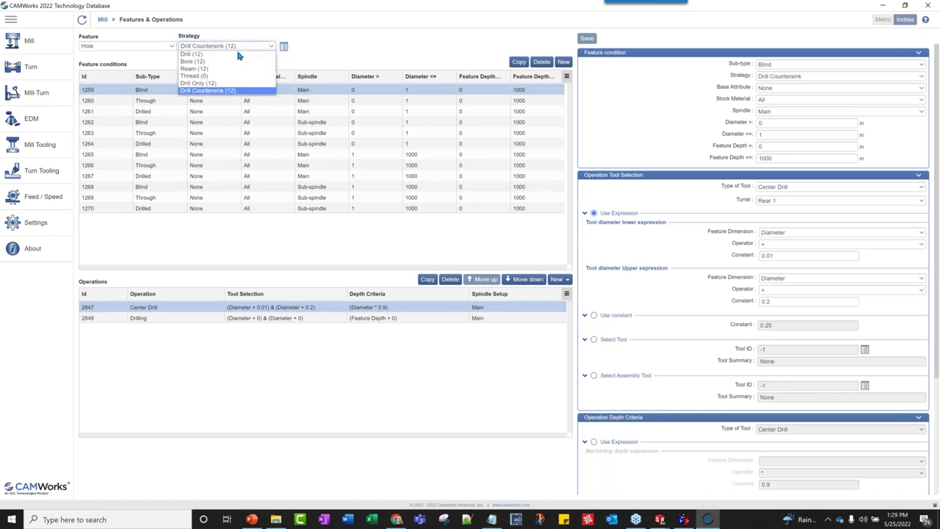
pyautogui.click(198, 55)
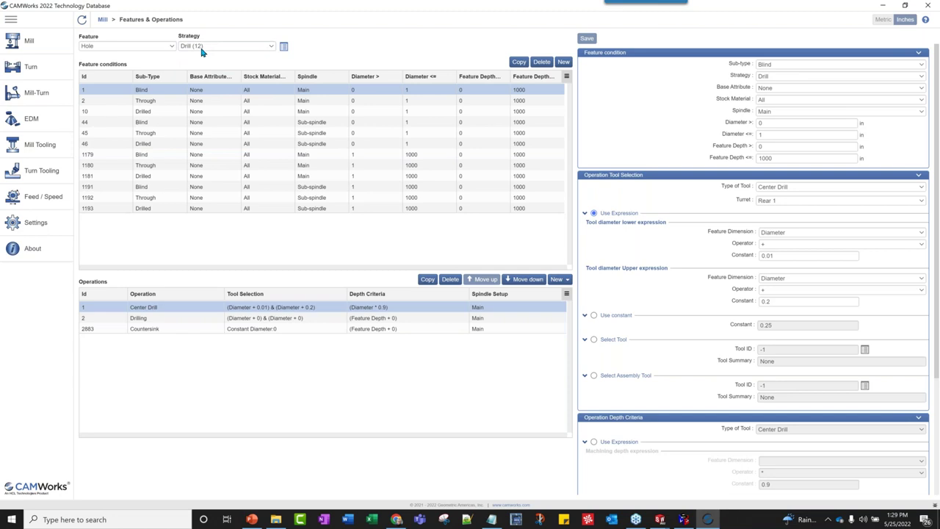
pyautogui.click(155, 329)
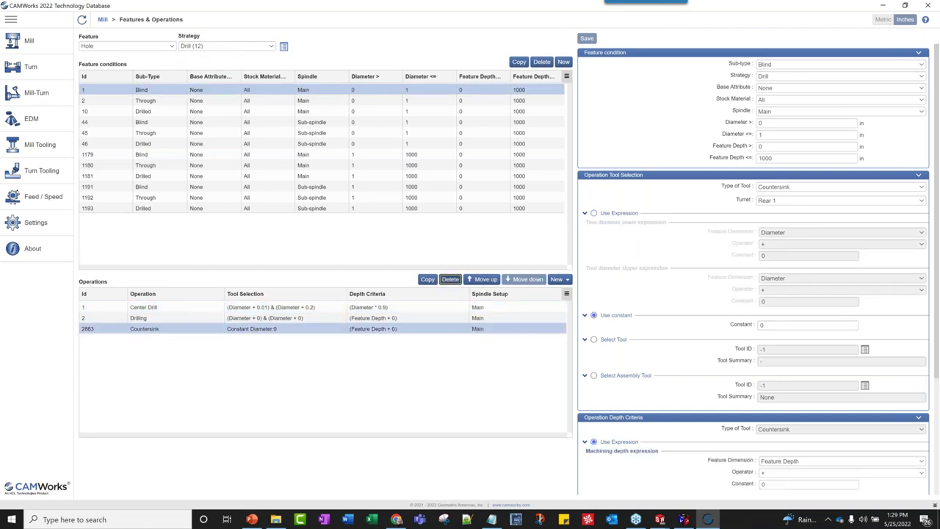
pyautogui.click(450, 279)
pyautogui.click(622, 69)
# Step: Add a Countersink operation after Drilling in the Drill Countersink strategy
pyautogui.click(235, 46)
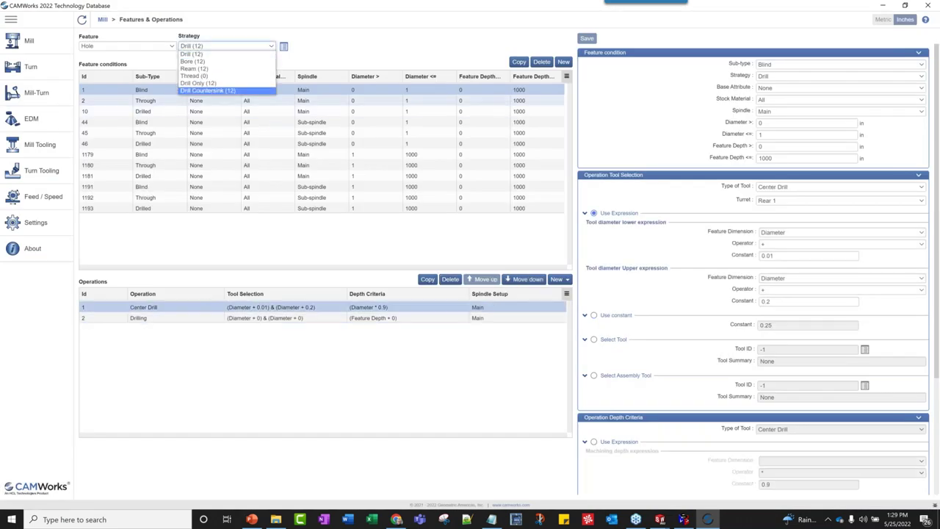
pyautogui.click(207, 90)
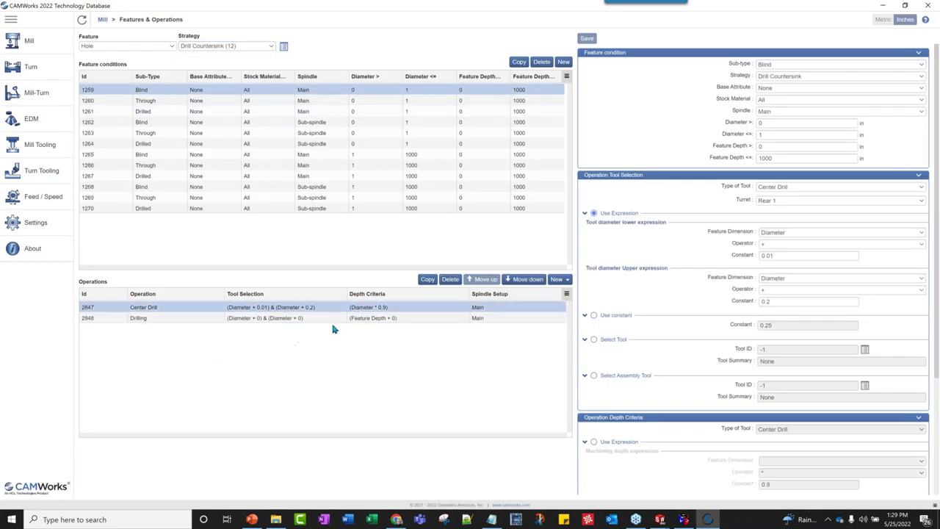
pyautogui.click(370, 318)
pyautogui.click(559, 279)
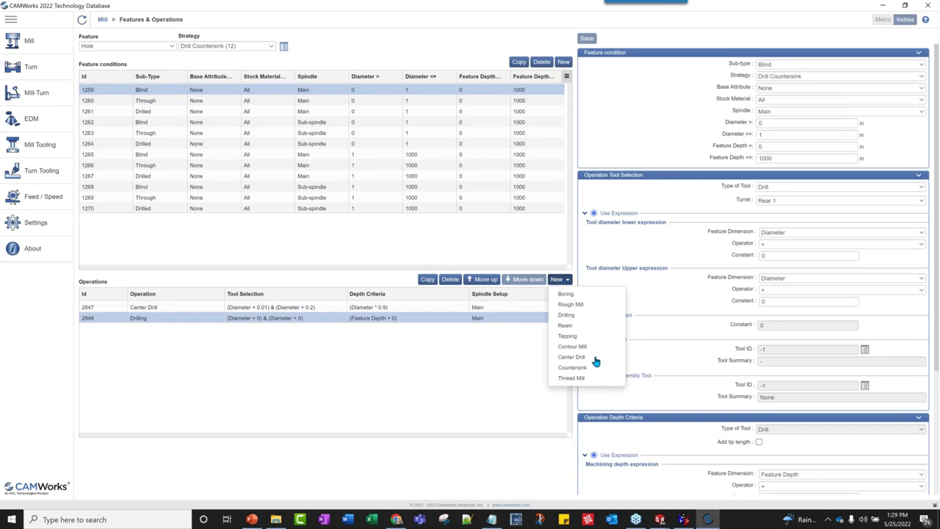
pyautogui.click(572, 367)
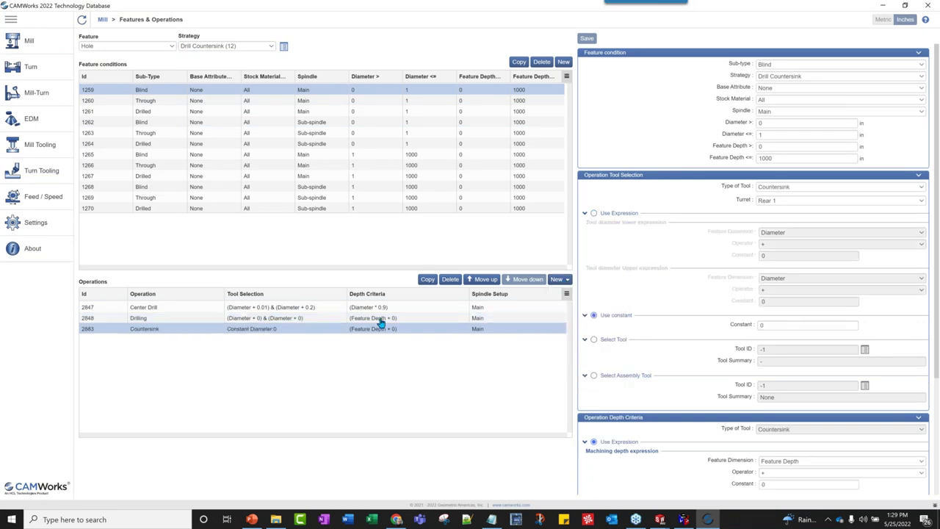
pyautogui.click(269, 47)
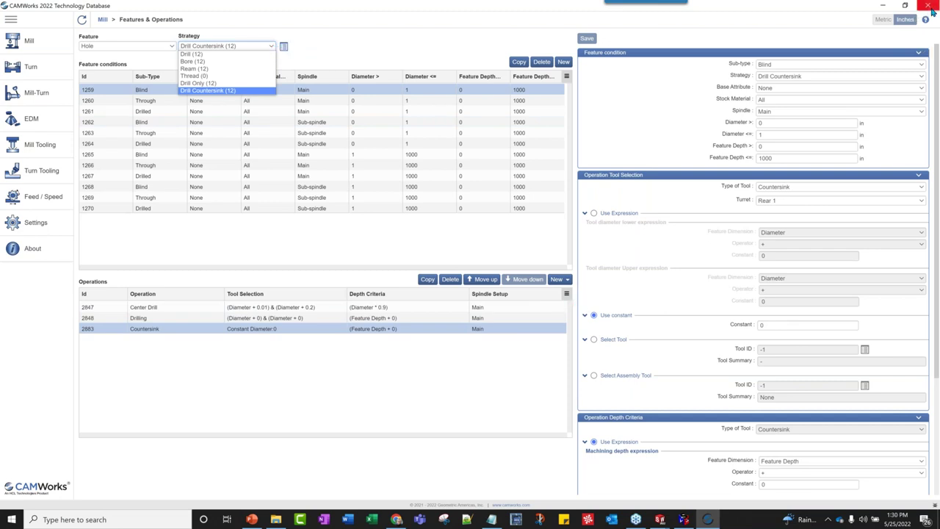
pyautogui.press('Escape')
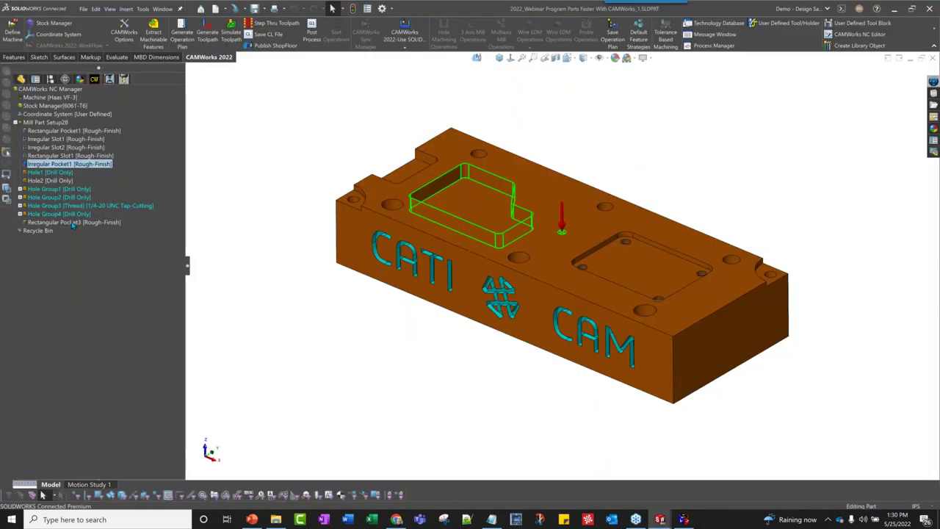
# Step: Select Hole2, check its operations in the Operation Tree, then bring up Hole2's context menu
pyautogui.click(47, 181)
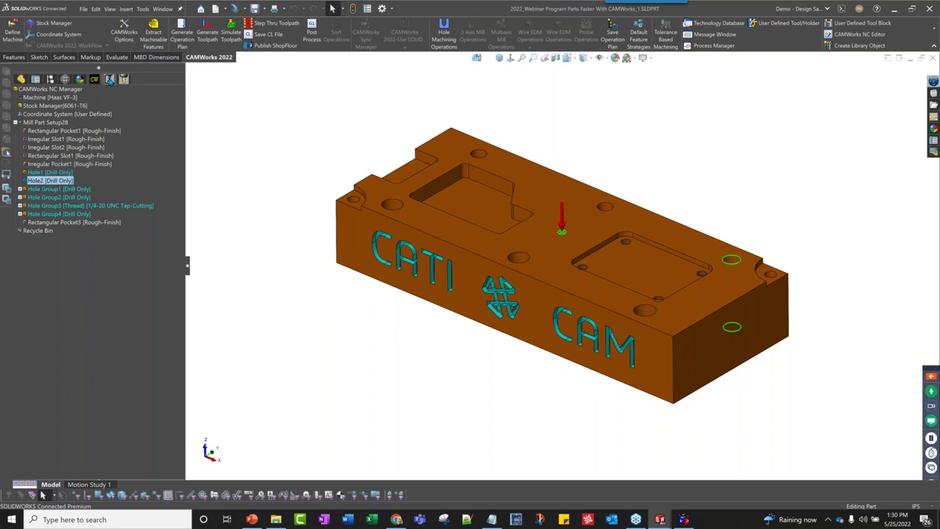
pyautogui.click(109, 79)
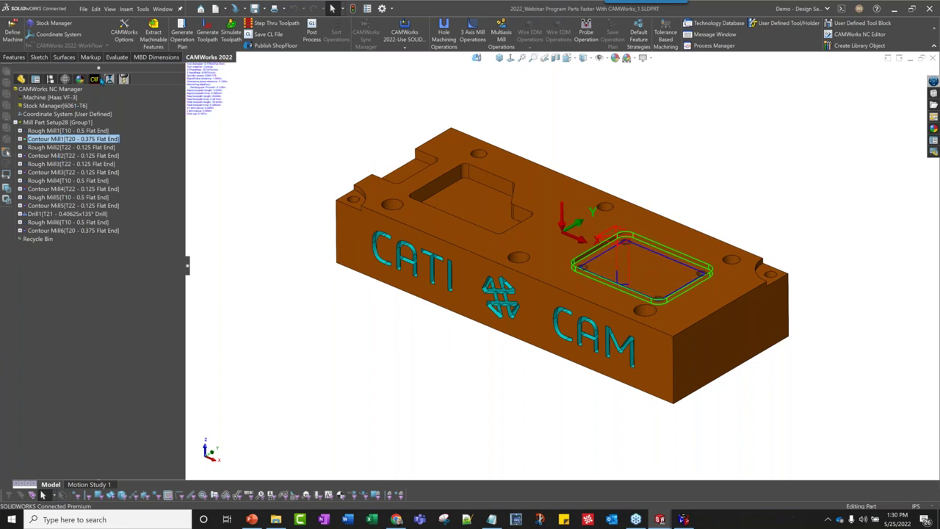
pyautogui.click(94, 79)
pyautogui.rightClick(43, 181)
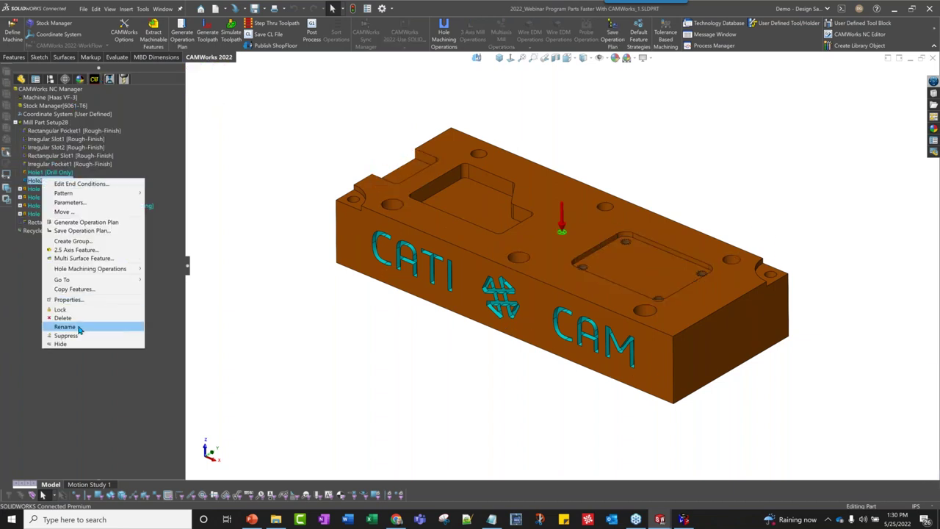
# Step: Save Hole2's operation plan with Strategy set to [New], named New New Drill
pyautogui.click(82, 230)
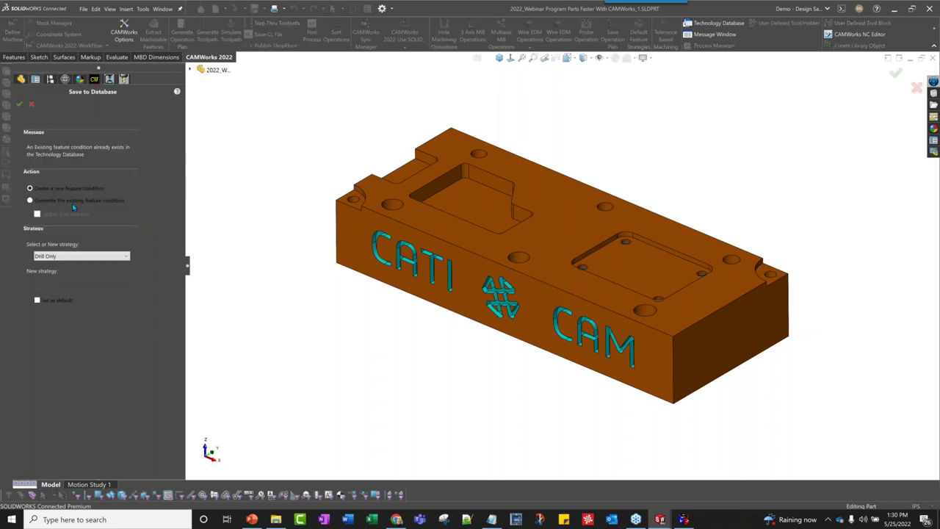
pyautogui.click(55, 256)
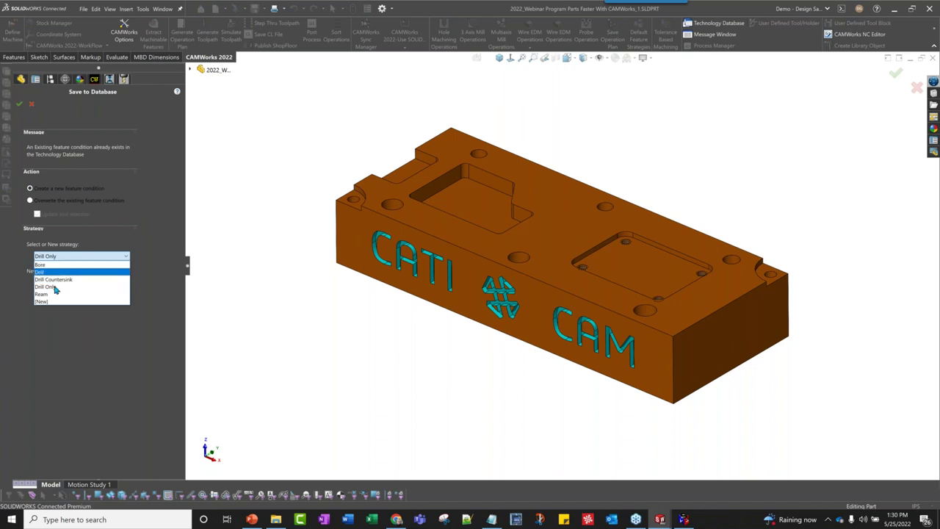
pyautogui.click(72, 257)
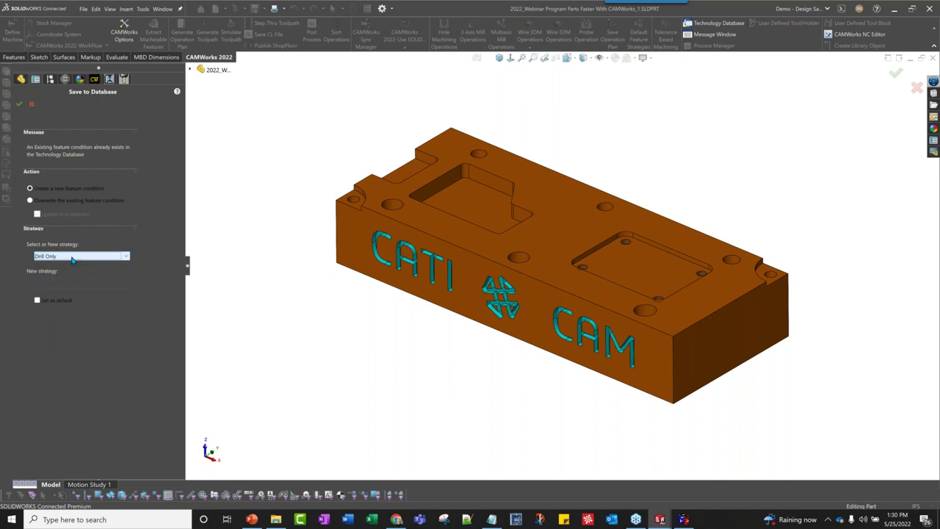
pyautogui.click(72, 257)
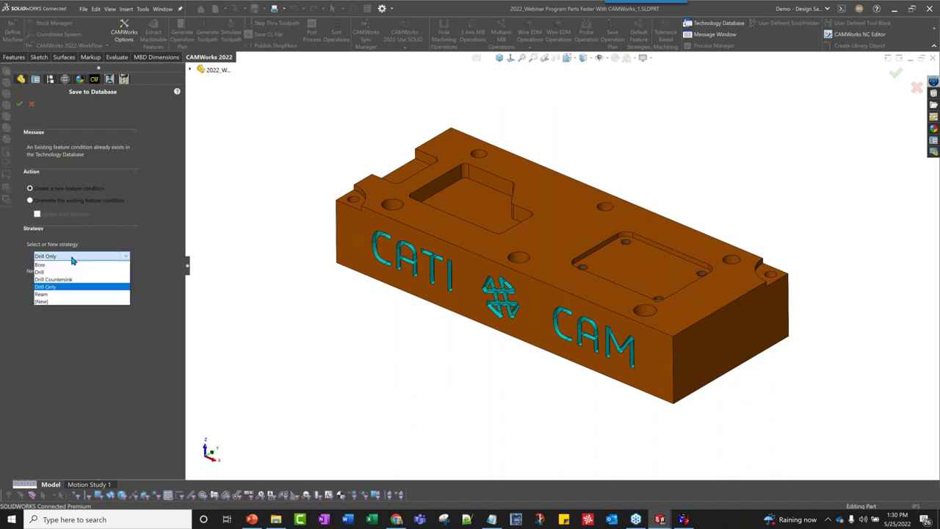
pyautogui.click(51, 302)
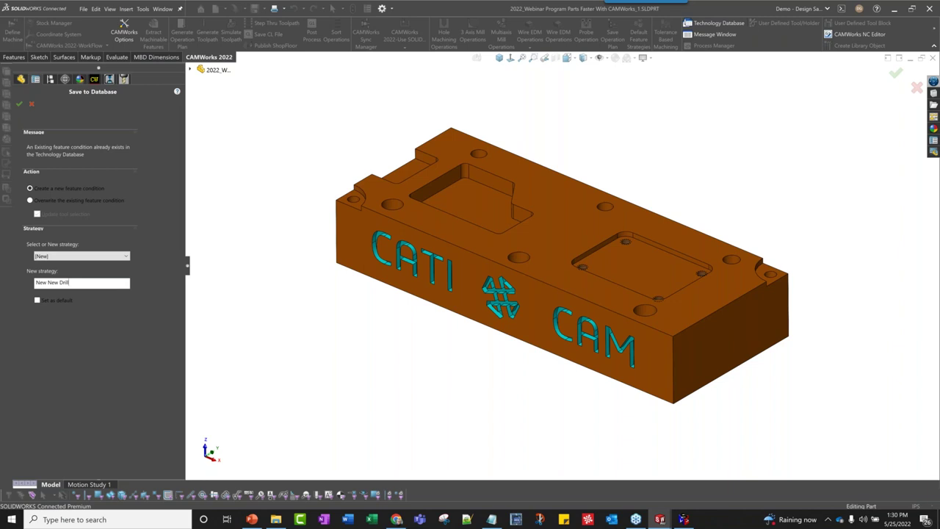
pyautogui.click(20, 104)
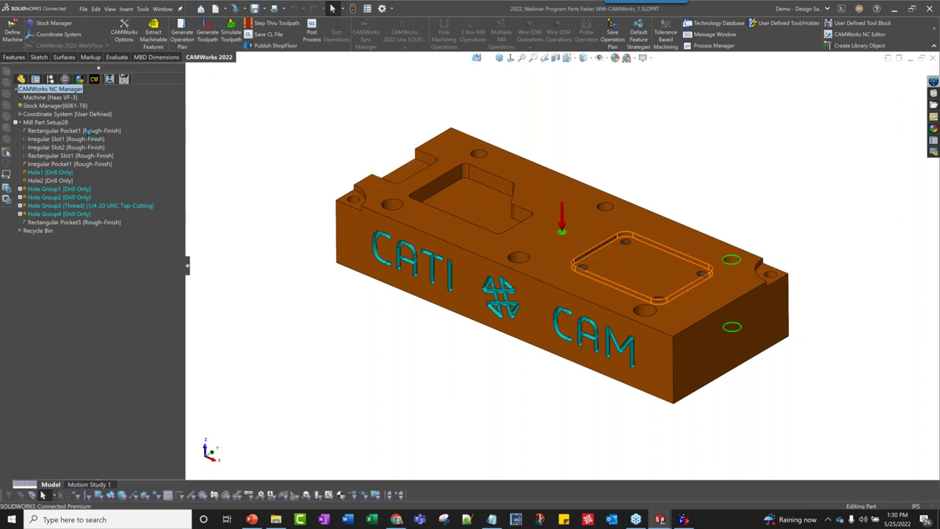
# Step: Select a hole, check the Haas VF-3 tool crib, then show the operation tree with Contour Mill1
pyautogui.click(732, 263)
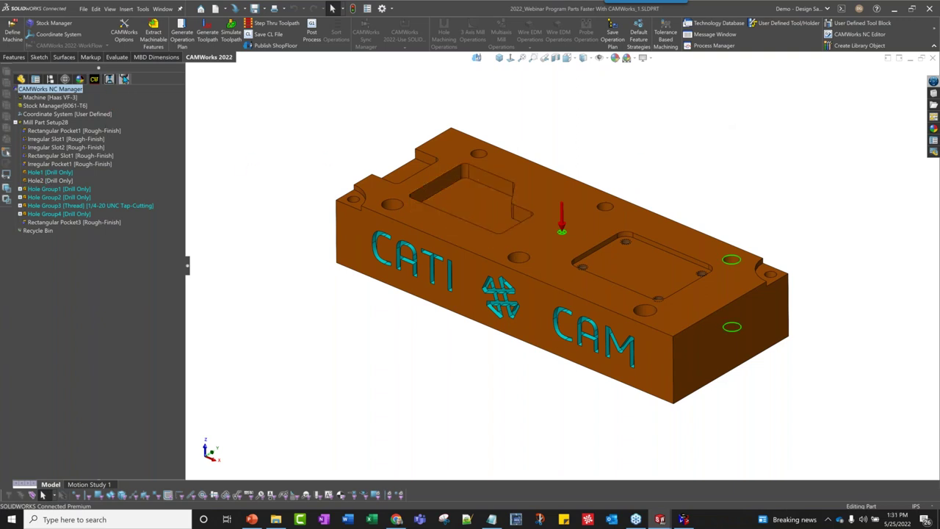
pyautogui.click(124, 79)
pyautogui.click(109, 79)
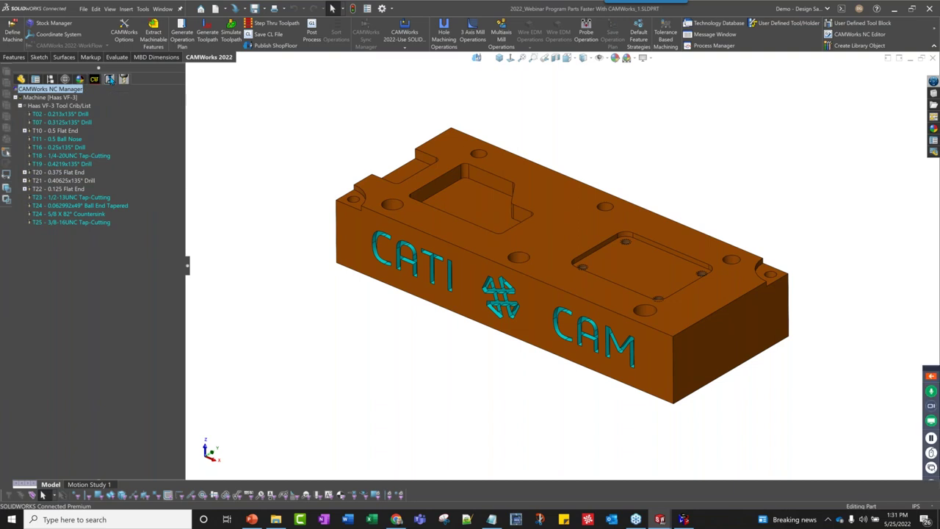
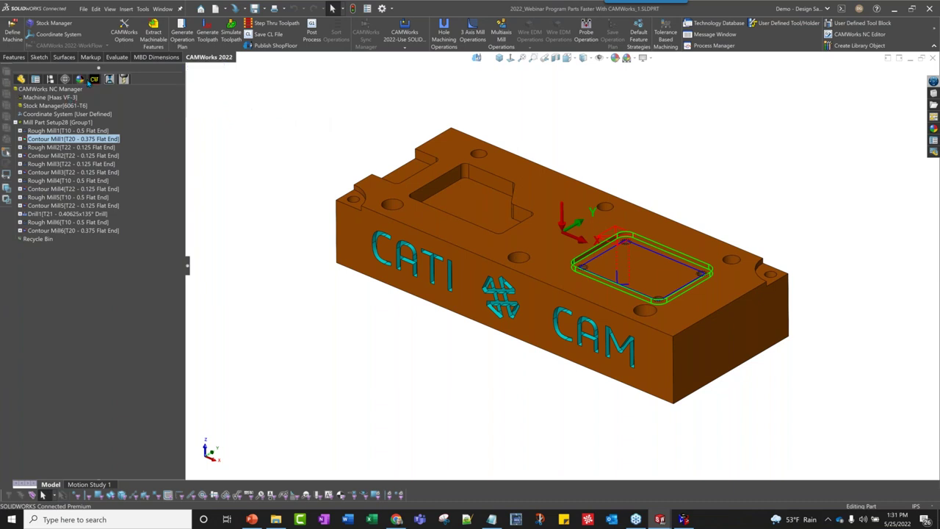
# Step: Define the left open pocket as a 2.5 Axis feature with Rough(VoluMill)-Rough(Rest)-Finish strategy, up to the top face
pyautogui.click(95, 79)
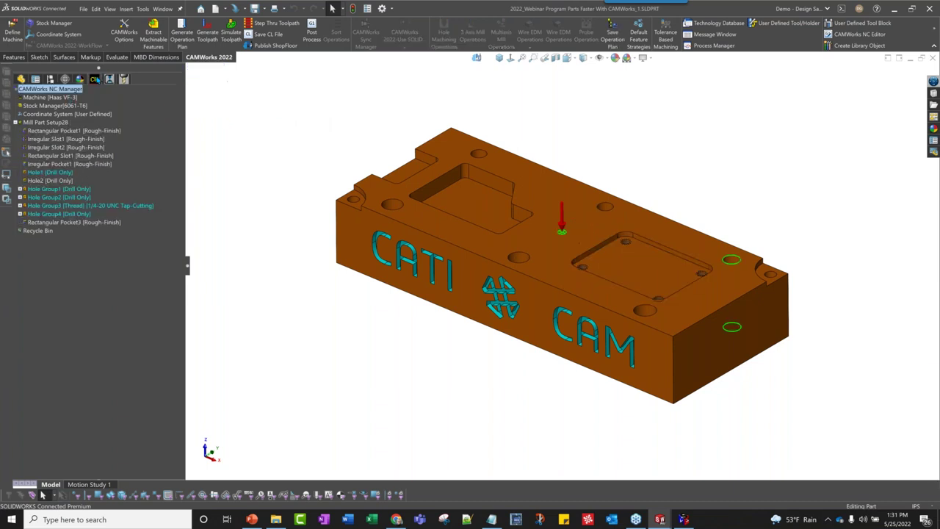
pyautogui.rightClick(48, 122)
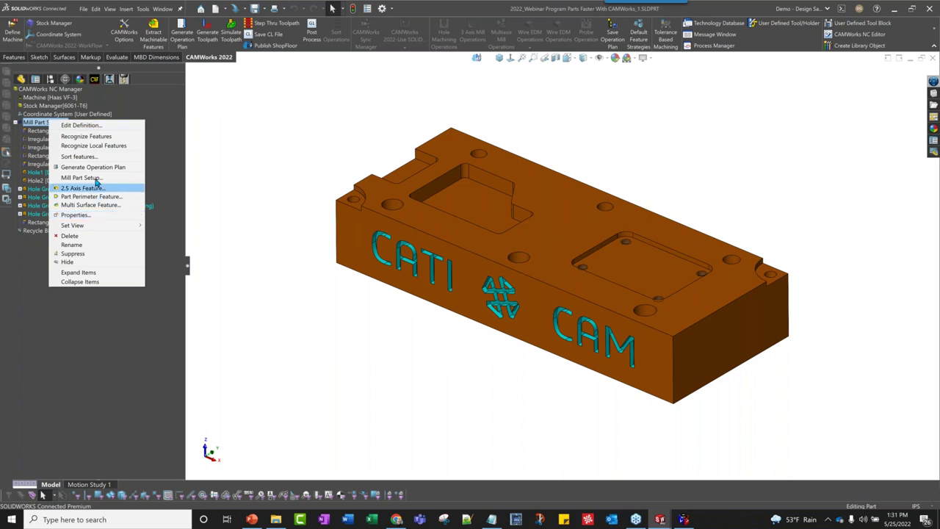
pyautogui.click(94, 191)
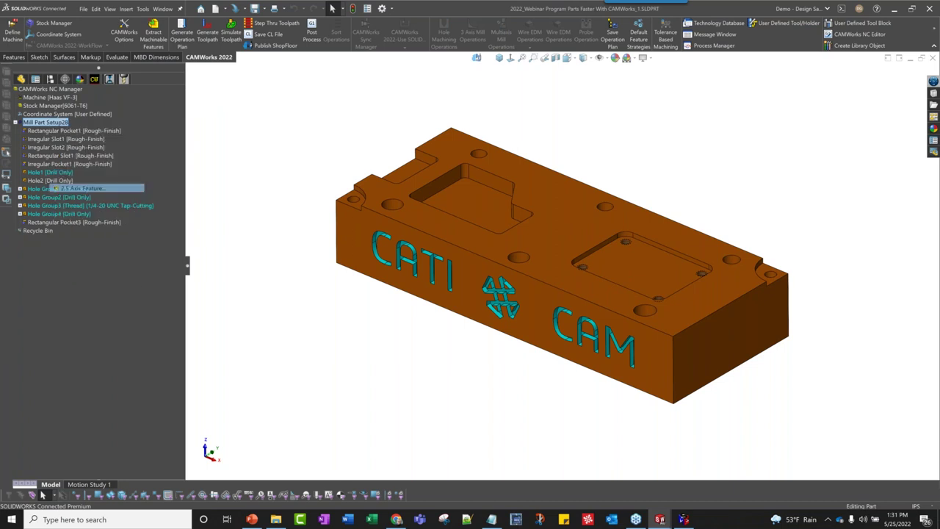
pyautogui.click(468, 204)
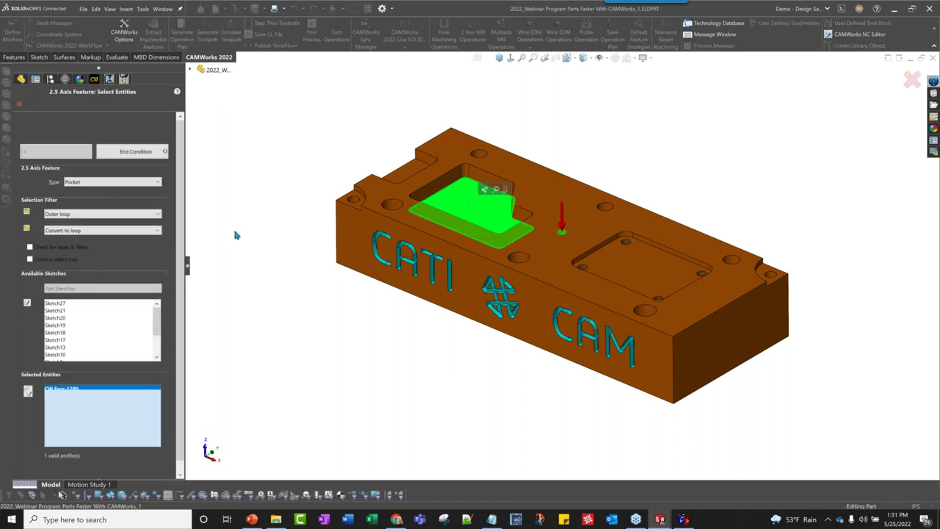
pyautogui.click(142, 152)
pyautogui.click(117, 198)
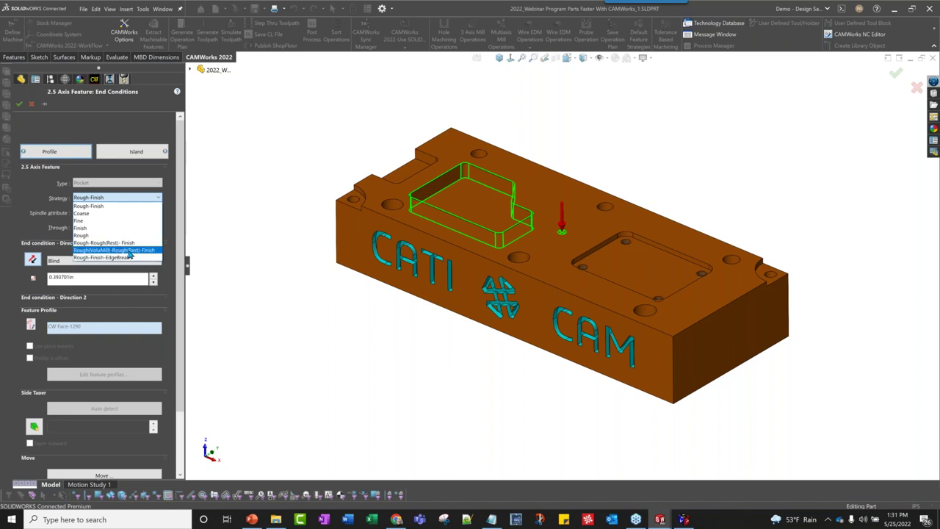
pyautogui.click(130, 251)
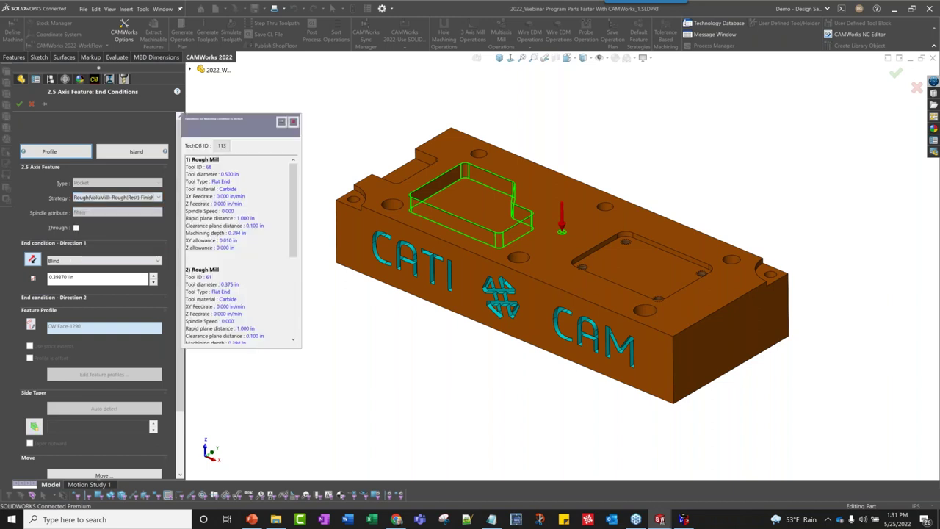
pyautogui.click(447, 157)
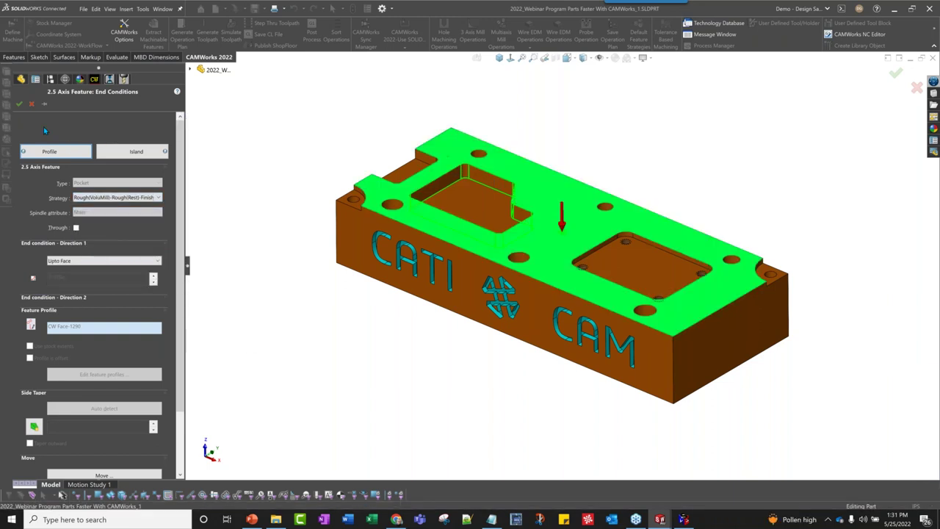
pyautogui.click(19, 104)
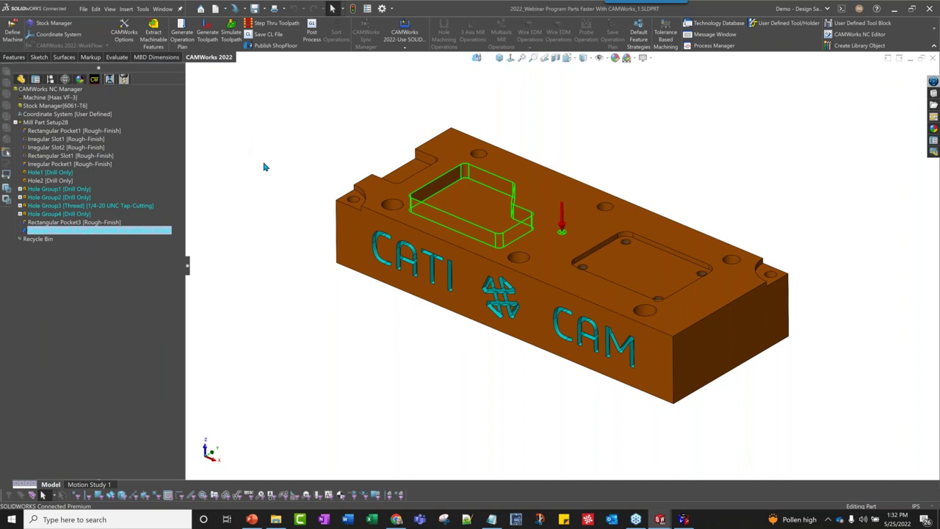
# Step: Check Irregular Slot1's definition without changes, then preview the Rough Mill2 and Rough Mill3 toolpaths
pyautogui.click(83, 140)
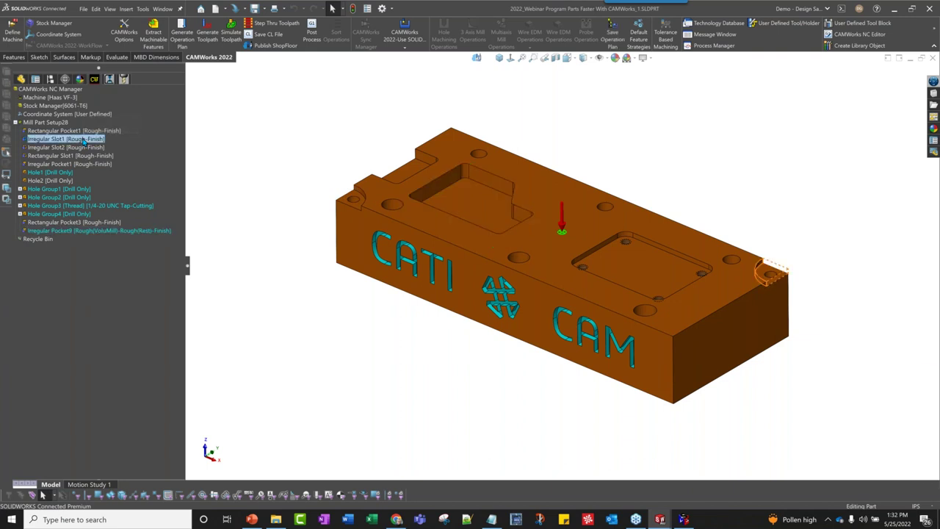
pyautogui.rightClick(83, 140)
pyautogui.click(90, 142)
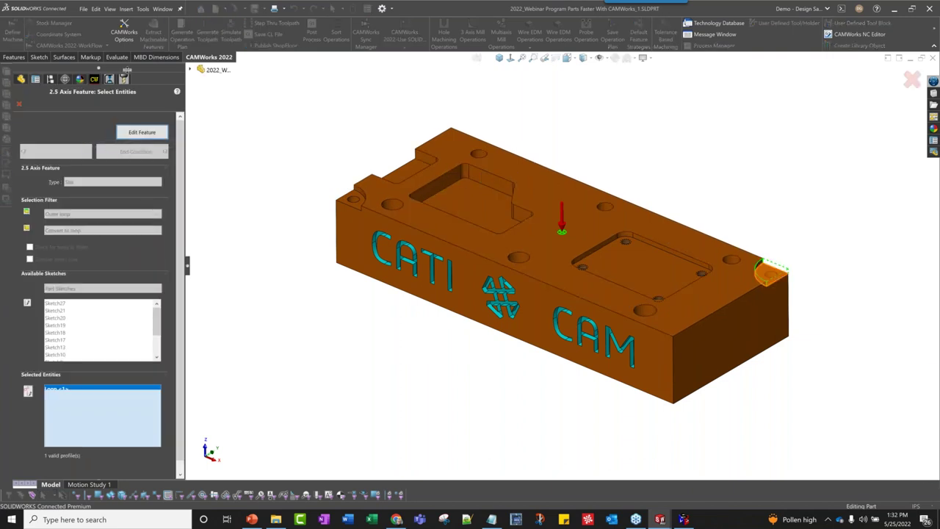
pyautogui.click(18, 103)
pyautogui.click(108, 78)
pyautogui.click(51, 147)
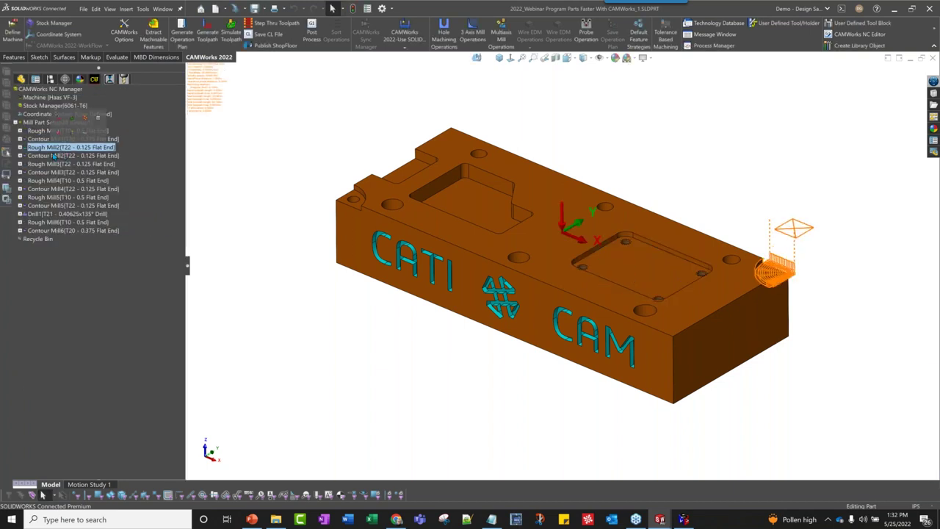
pyautogui.click(49, 165)
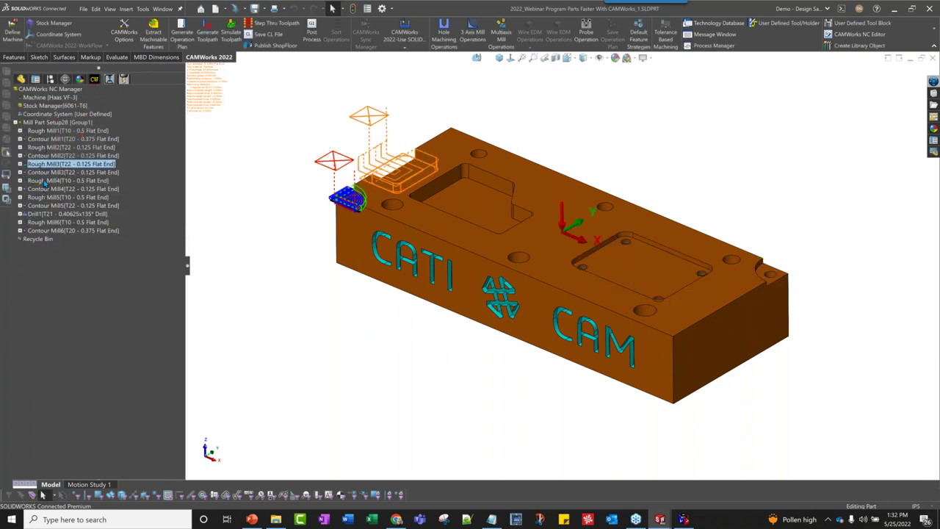
# Step: Change Rough Mill4's entry method from Plunge to Spiral in its operation parameters
pyautogui.rightClick(45, 180)
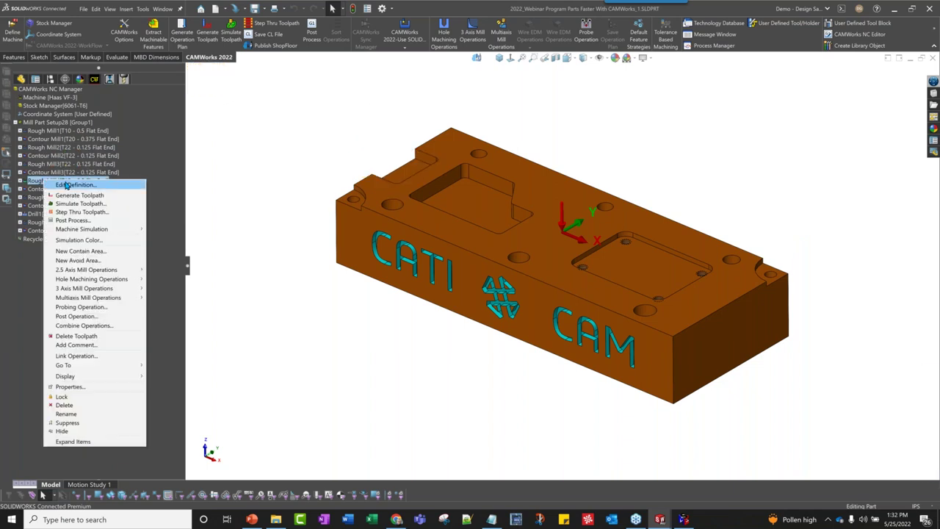
pyautogui.click(366, 141)
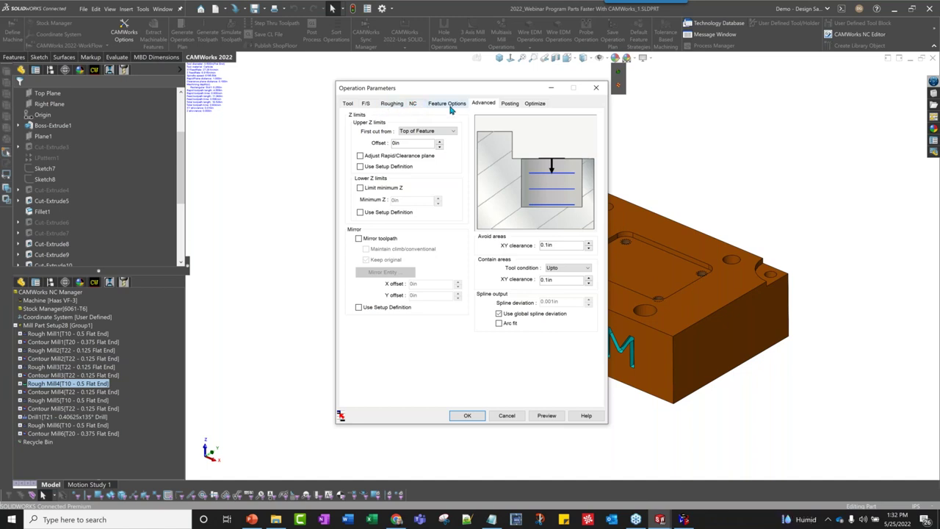
pyautogui.click(451, 107)
pyautogui.click(441, 211)
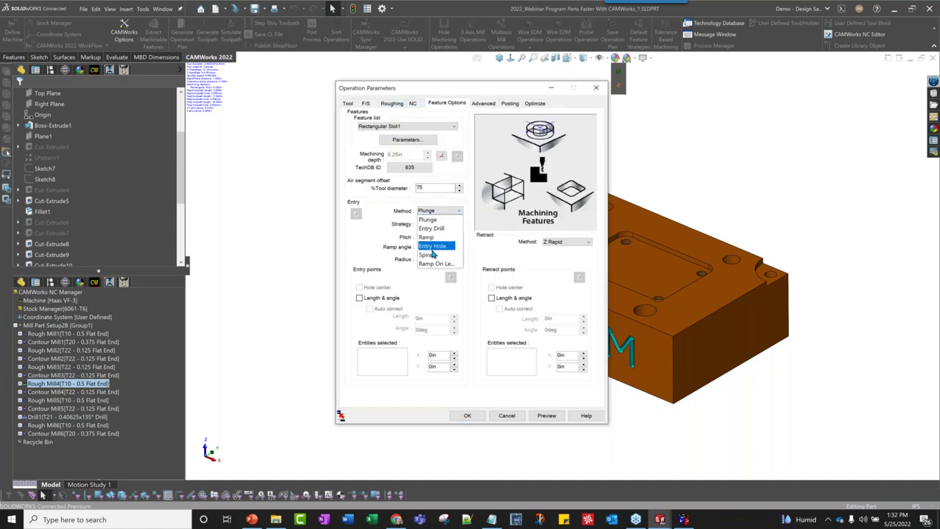
pyautogui.click(433, 248)
pyautogui.click(439, 211)
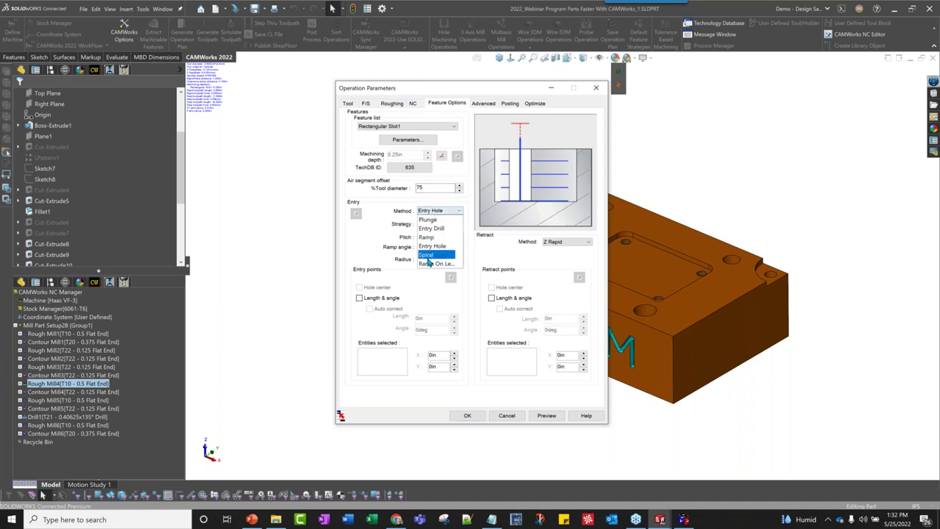
pyautogui.click(430, 254)
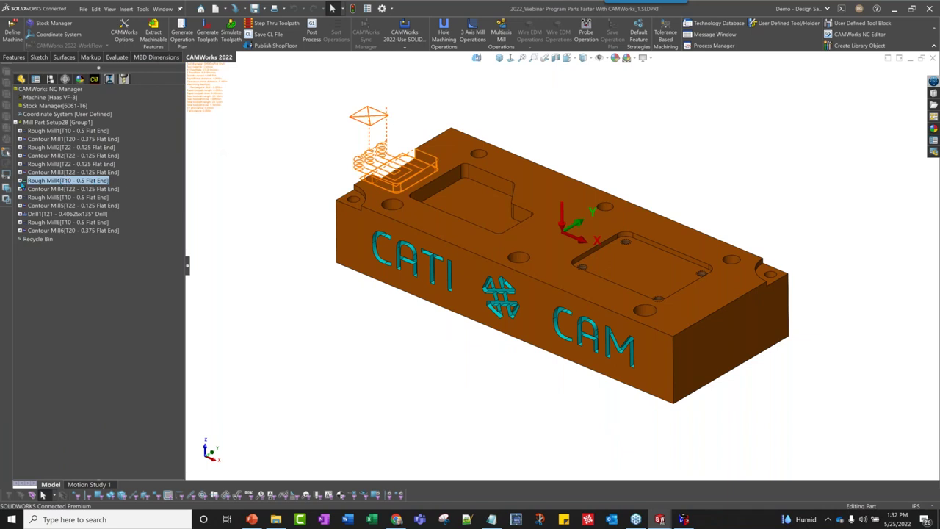
# Step: Save Rectangular Slot1's operation plan, then launch the CAMWorks Technology Database
pyautogui.click(21, 181)
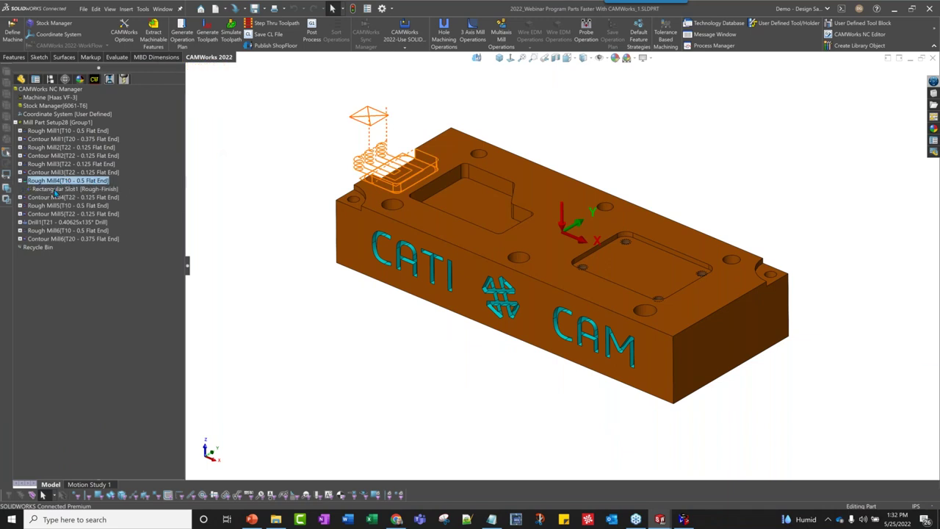
pyautogui.click(55, 189)
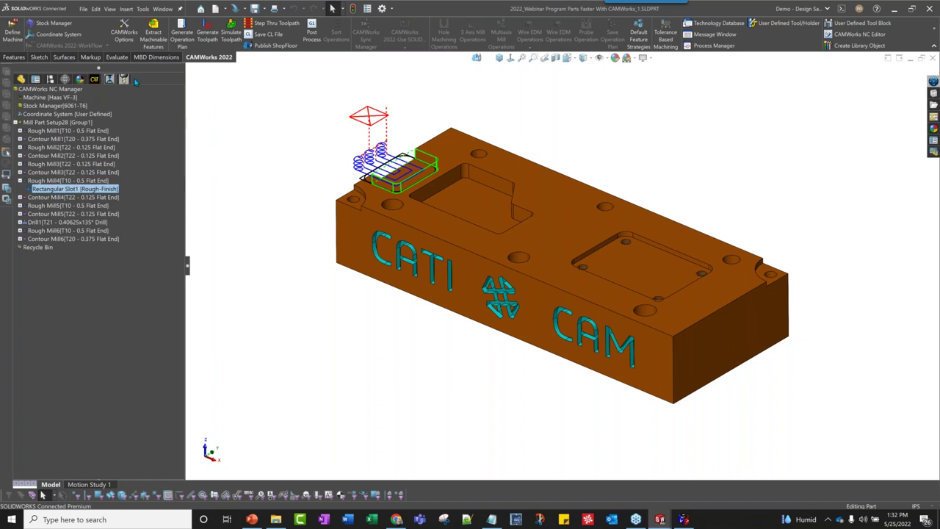
pyautogui.click(95, 80)
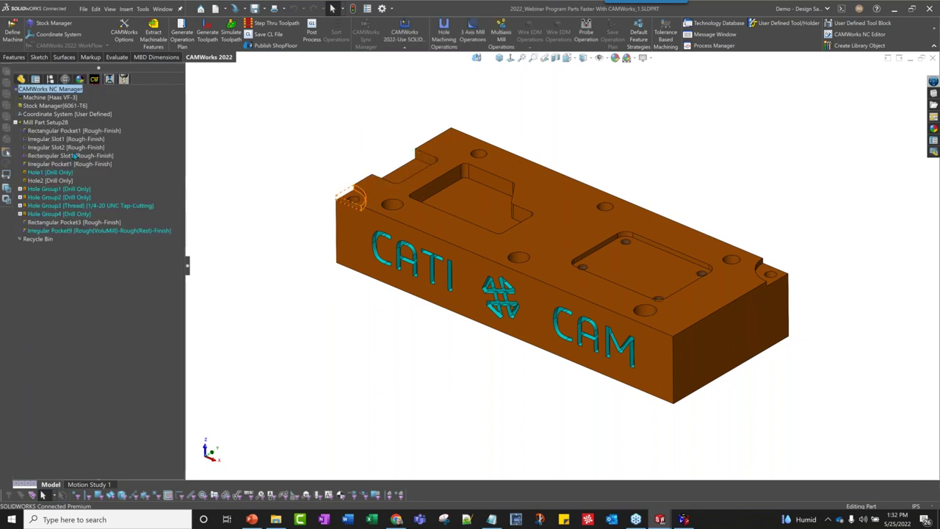
pyautogui.click(50, 156)
pyautogui.rightClick(50, 156)
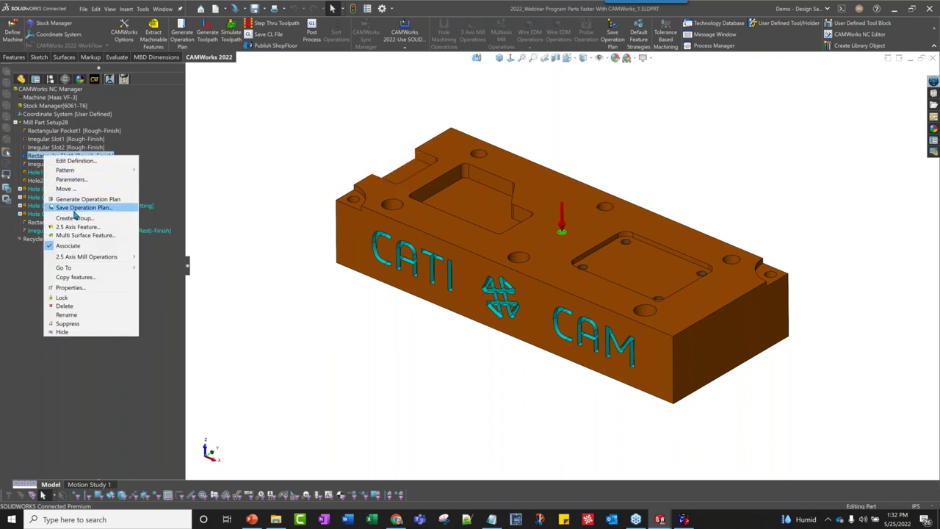
pyautogui.click(219, 155)
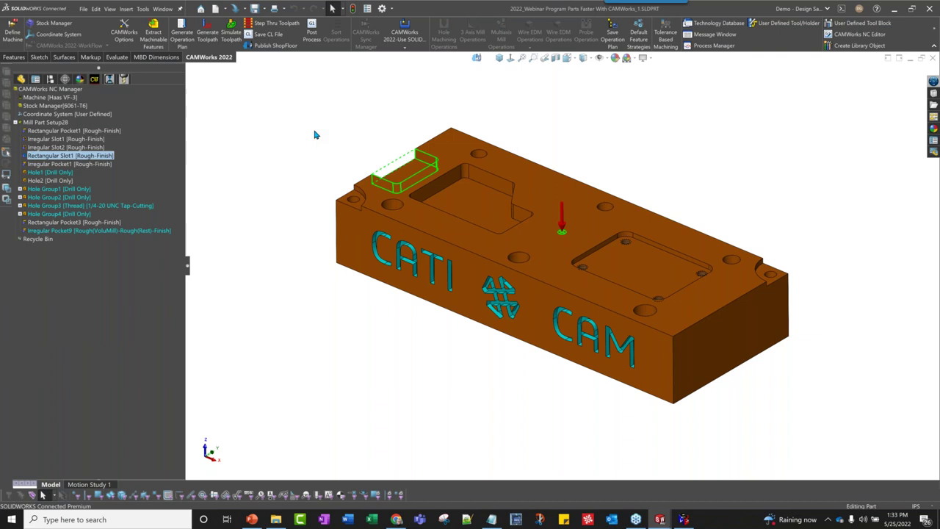
pyautogui.click(723, 24)
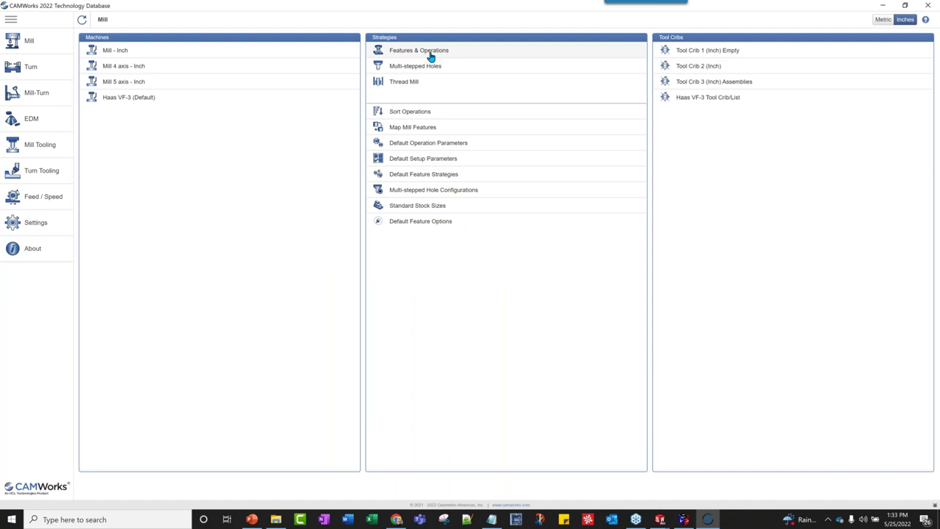
# Step: In Features & Operations, choose Rectangular Slot with Rough-Finish strategy and open Rough Mill's parameters
pyautogui.click(431, 50)
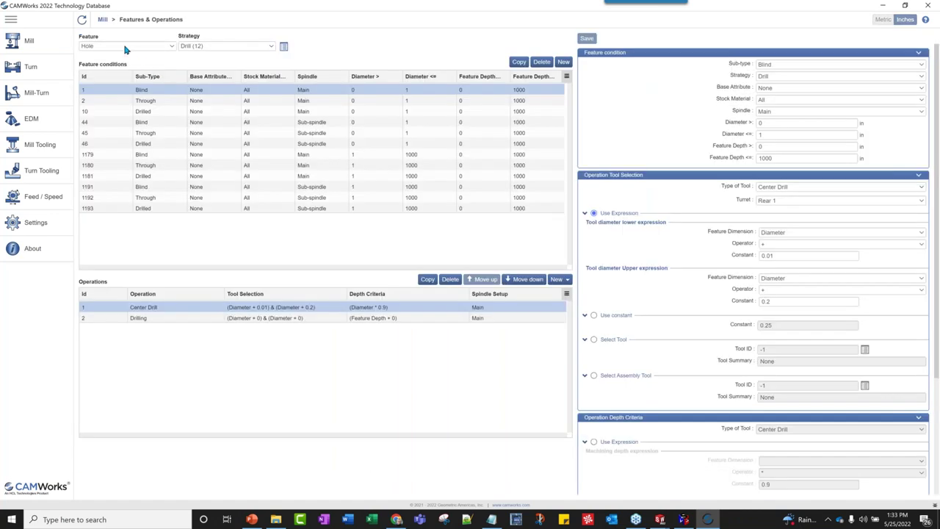
pyautogui.click(126, 47)
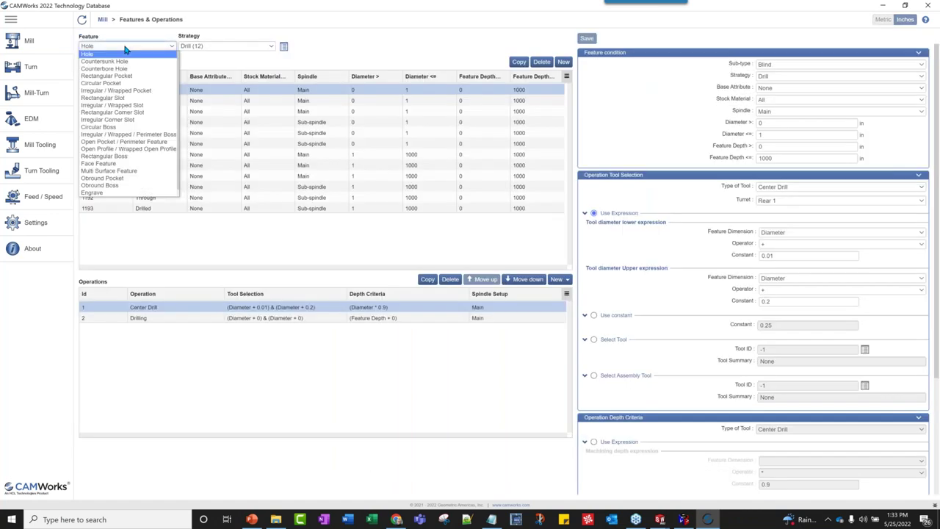
pyautogui.click(125, 99)
pyautogui.click(258, 47)
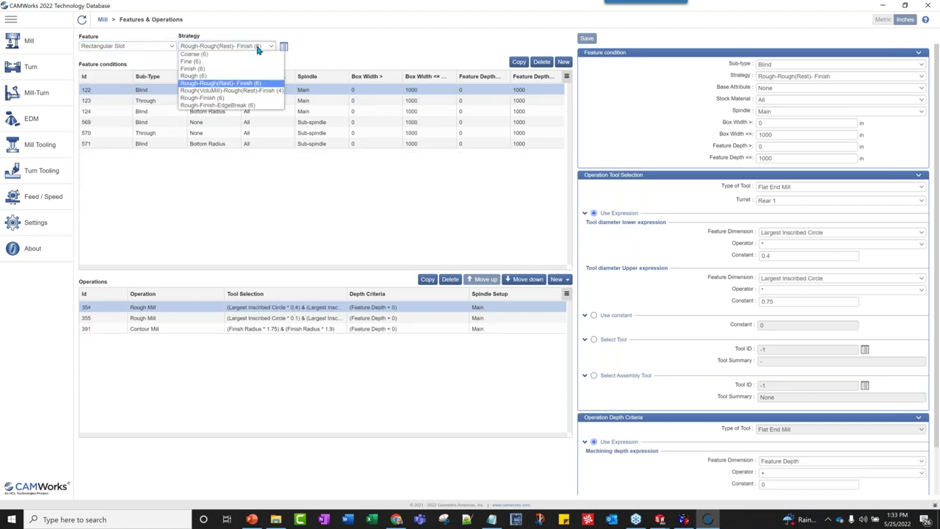
pyautogui.click(228, 103)
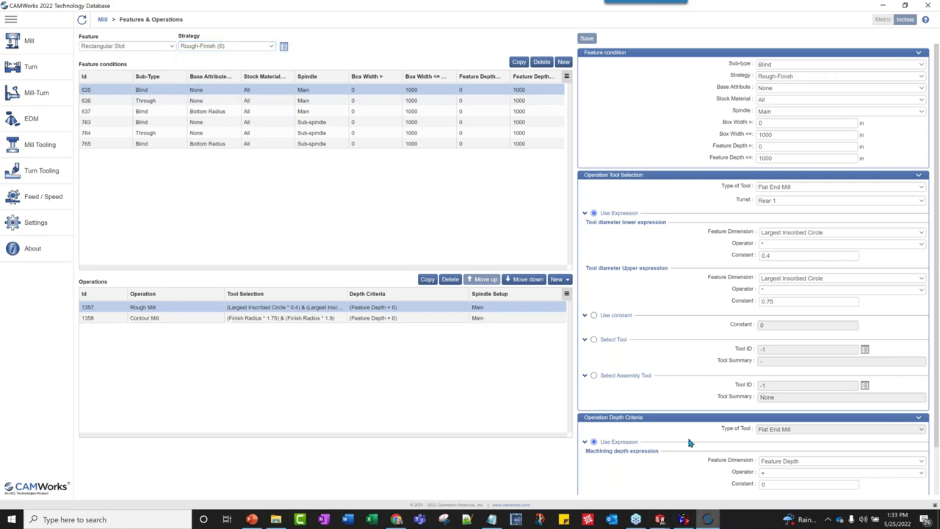
pyautogui.scroll(-2, 673, 433)
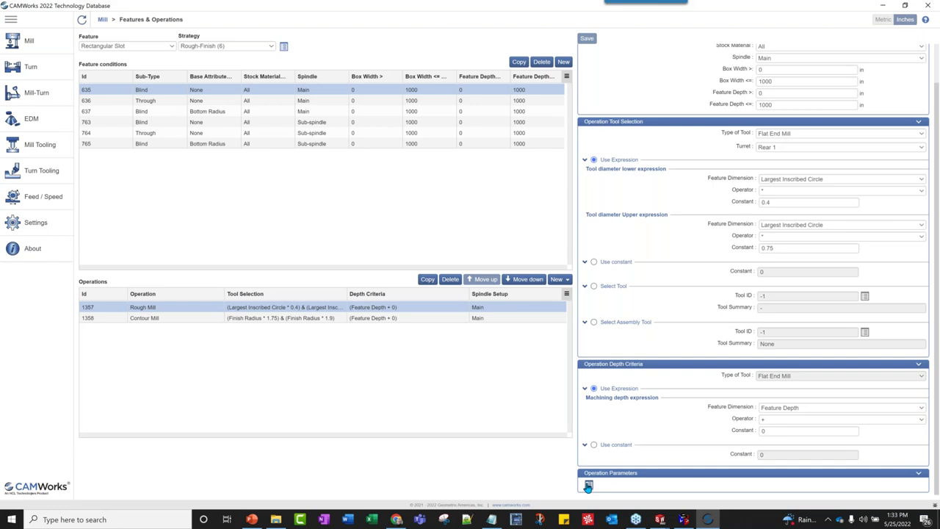
pyautogui.click(589, 485)
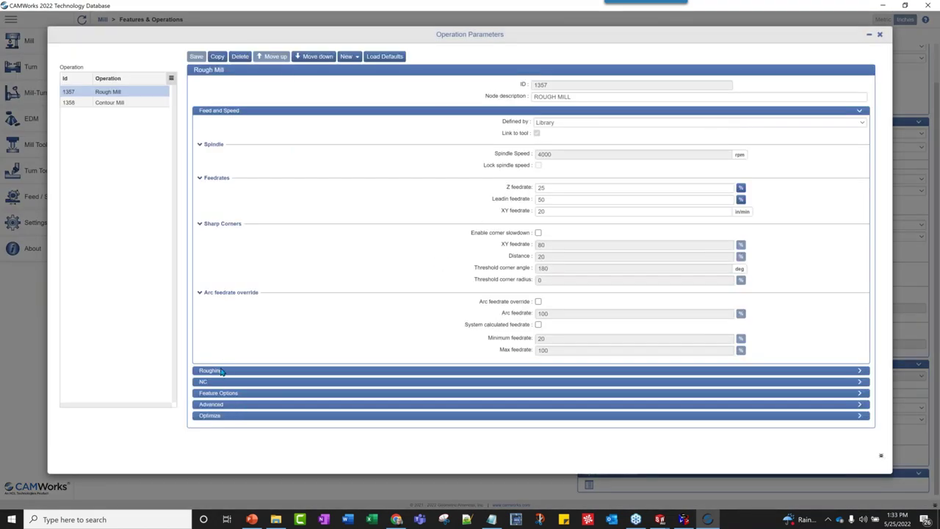
# Step: Set the database Rough Mill entry method to Spiral and close its operation parameters
pyautogui.click(221, 371)
pyautogui.click(223, 371)
pyautogui.click(239, 395)
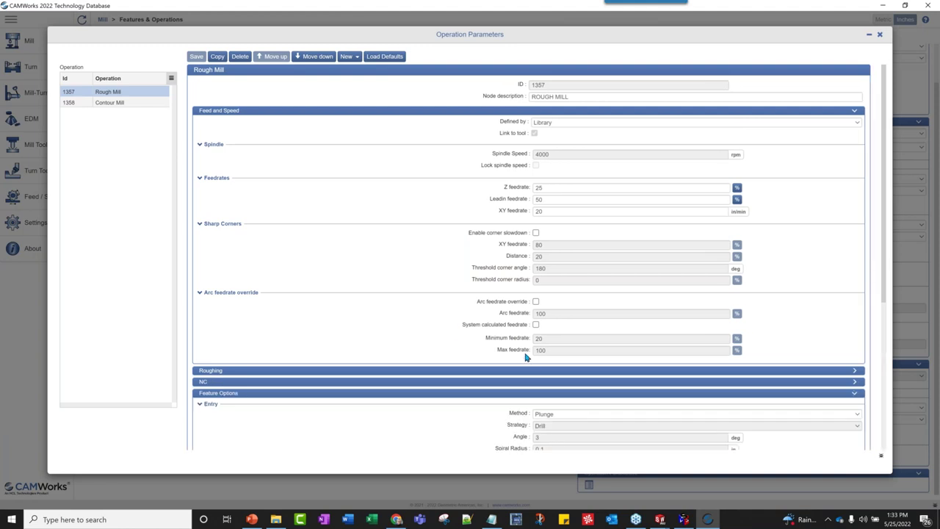
pyautogui.scroll(-3, 558, 345)
pyautogui.click(571, 321)
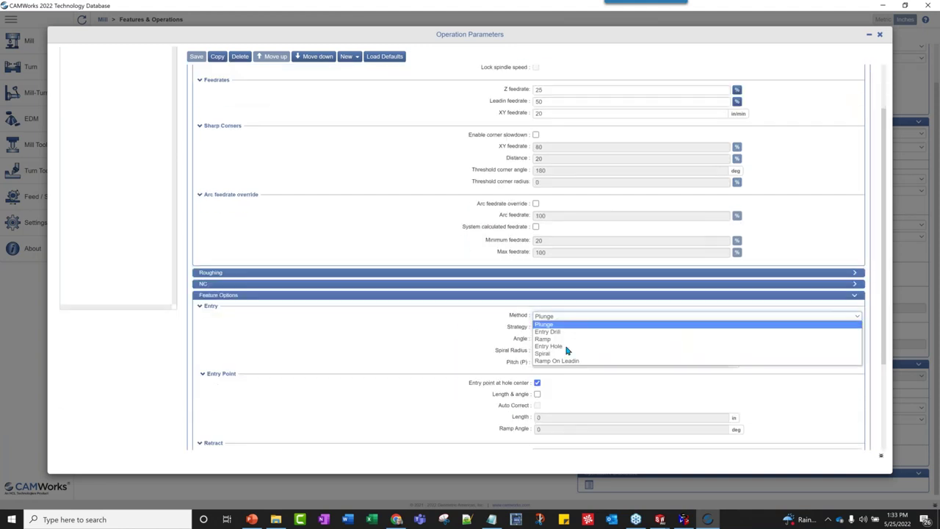
pyautogui.click(556, 354)
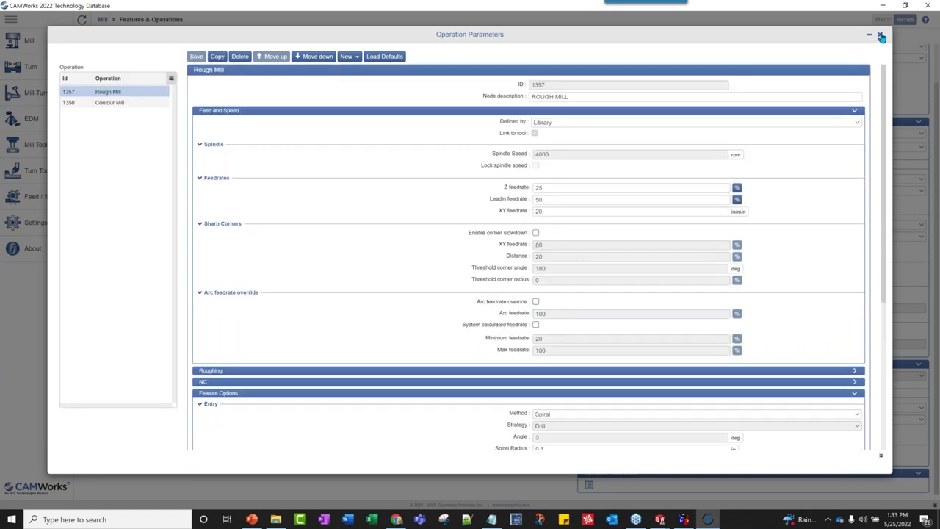
pyautogui.click(881, 37)
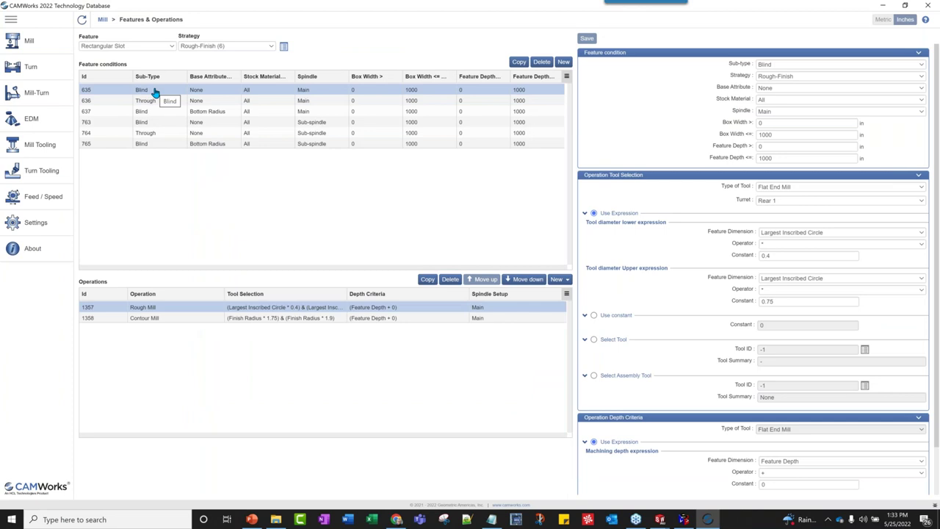
# Step: Return from the Technology Database to the block's CAMWorks feature tree in SOLIDWORKS
pyautogui.click(157, 309)
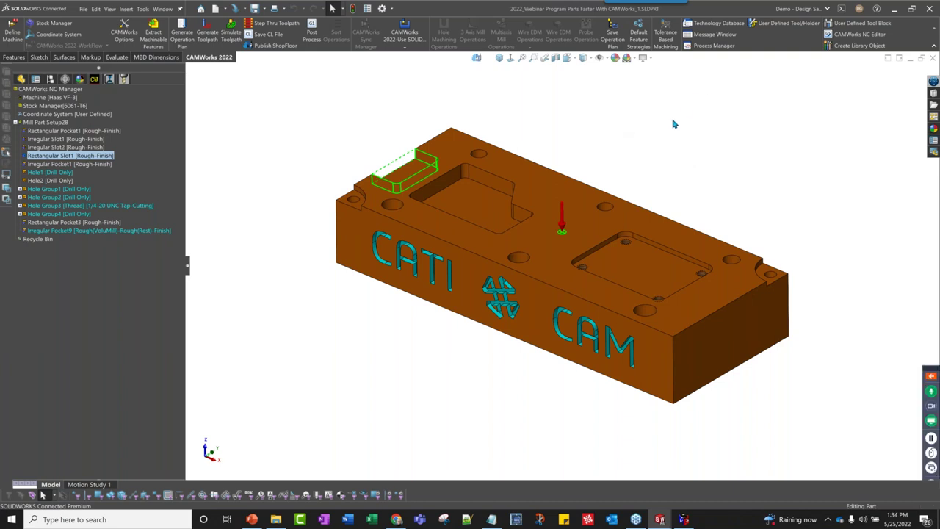
# Step: Switch to the _11 copy of the block, orbit it, and show its FeatureManager design tree
pyautogui.hotkey('ctrl', 'Tab')
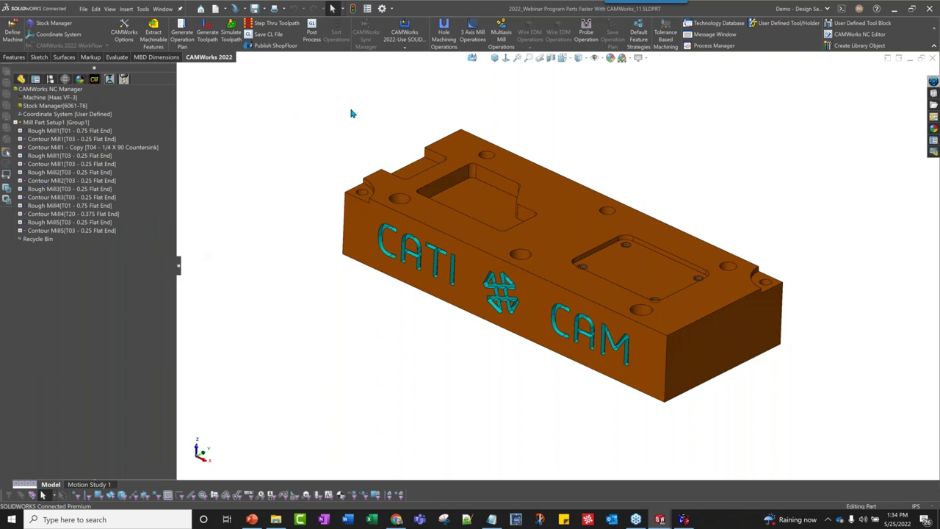
pyautogui.moveTo(279, 140); pyautogui.dragTo(400, 126, button='middle')
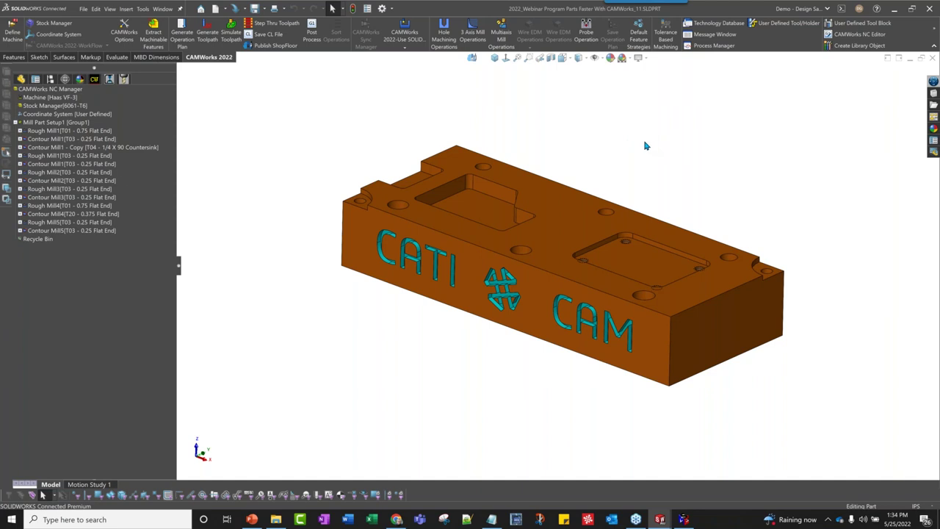
pyautogui.moveTo(645, 146); pyautogui.dragTo(640, 147, button='middle')
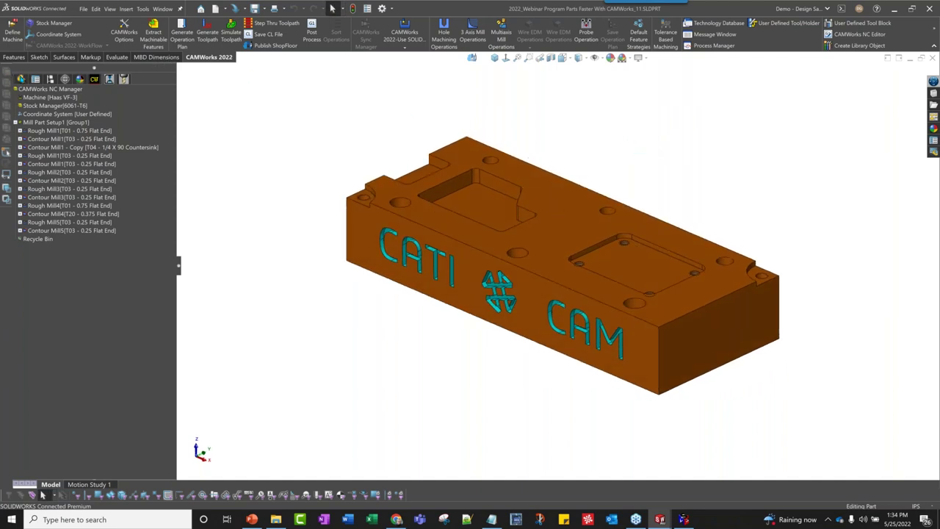
pyautogui.click(20, 79)
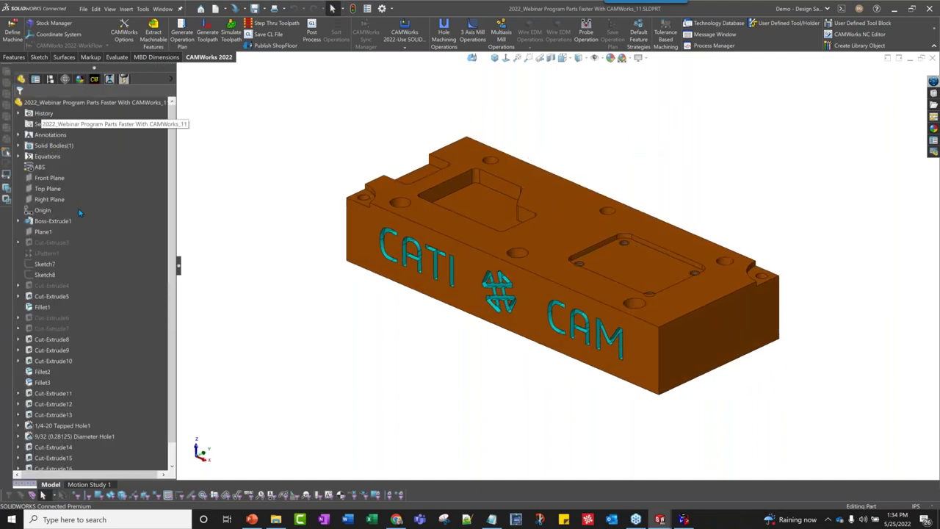
# Step: Change the left pocket's 0.375 in depth to 25, rebuild, and return to the CAMWorks tree
pyautogui.click(479, 196)
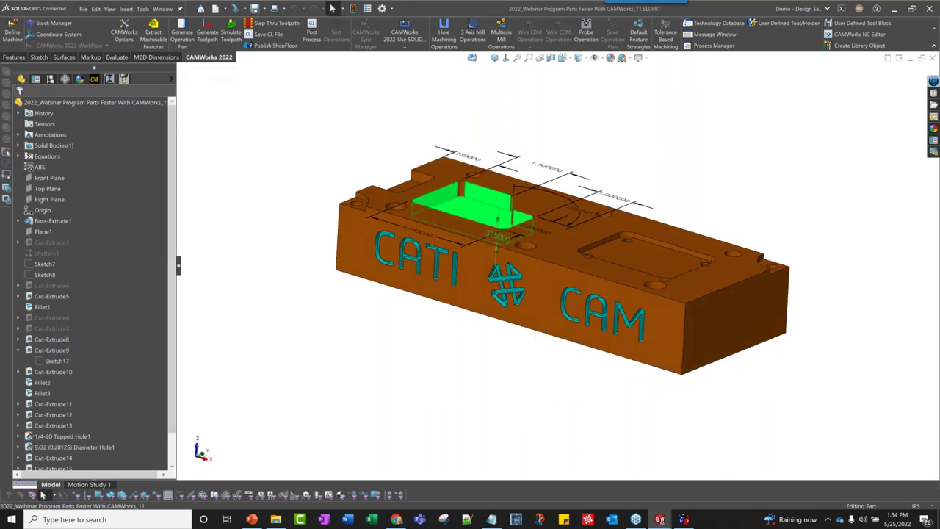
pyautogui.doubleClick(489, 238)
pyautogui.write('25')
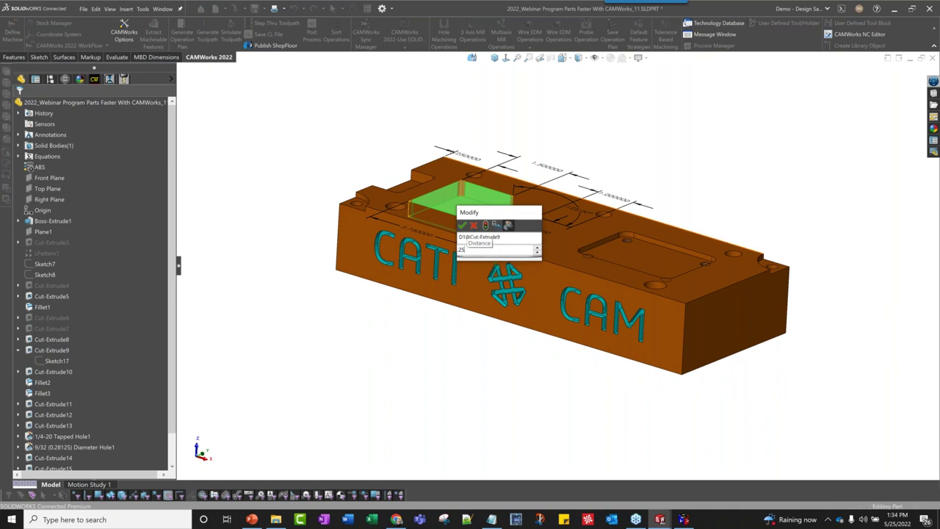
pyautogui.press('Return')
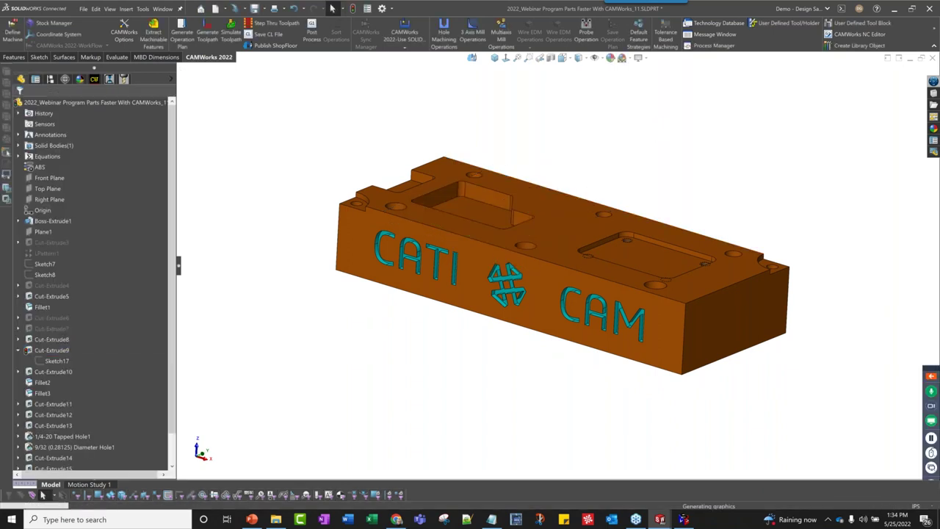
pyautogui.click(114, 79)
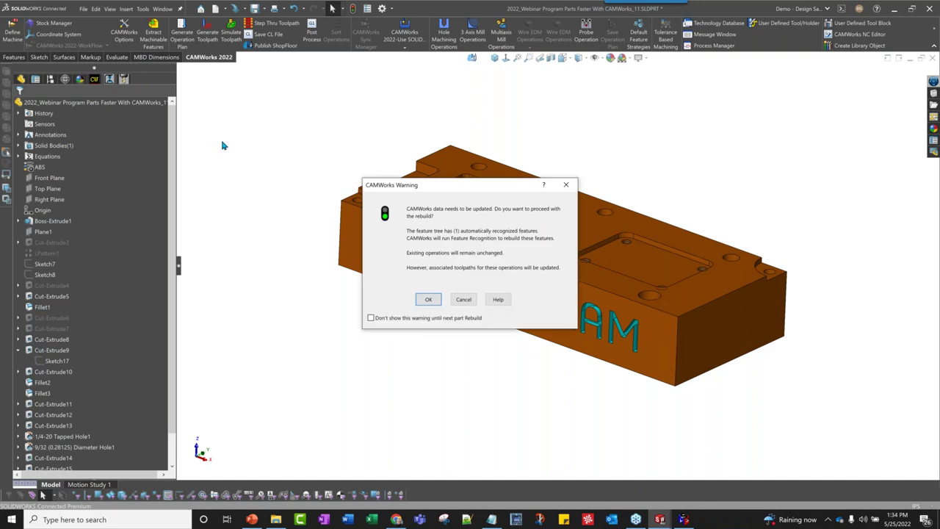
# Step: Confirm the CAMWorks rebuild and review toolpaths of Rough Mill1–4 and Contour Mill3
pyautogui.click(429, 299)
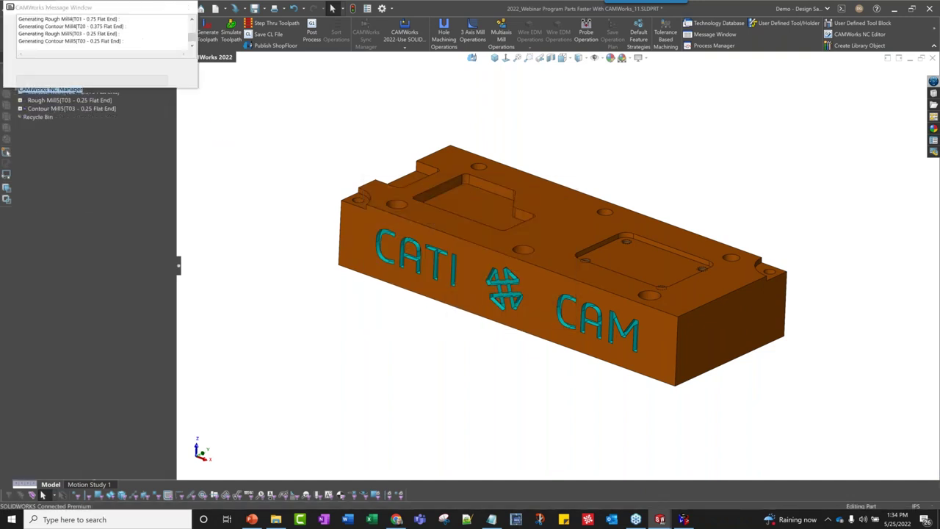
pyautogui.click(473, 200)
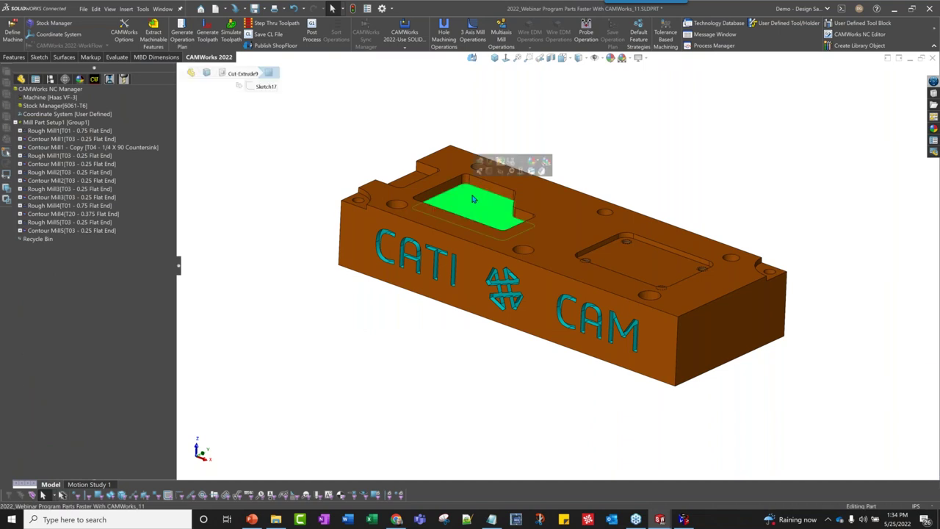
pyautogui.click(47, 172)
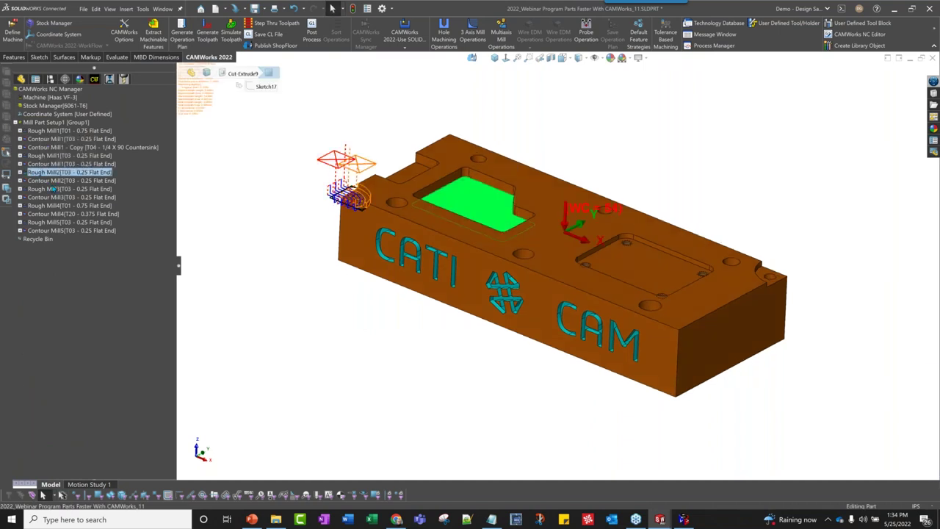
pyautogui.click(46, 188)
pyautogui.click(42, 199)
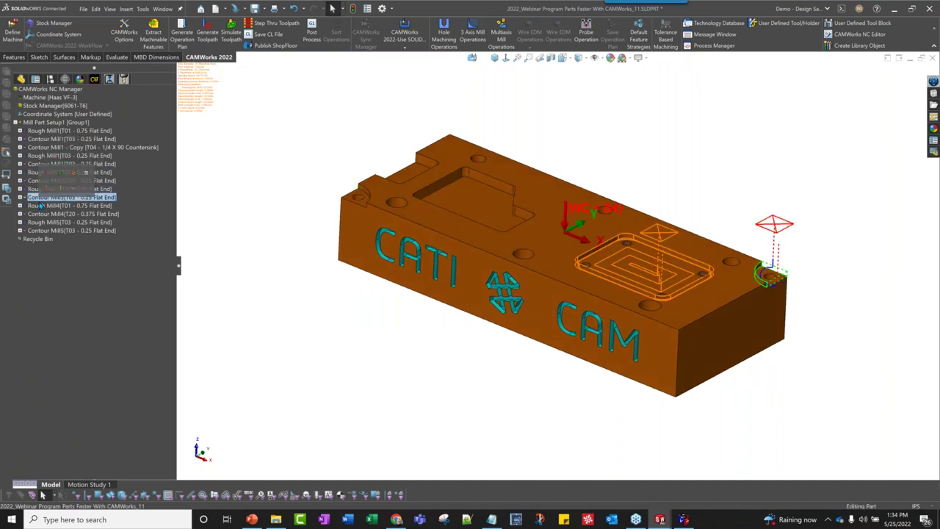
pyautogui.click(45, 206)
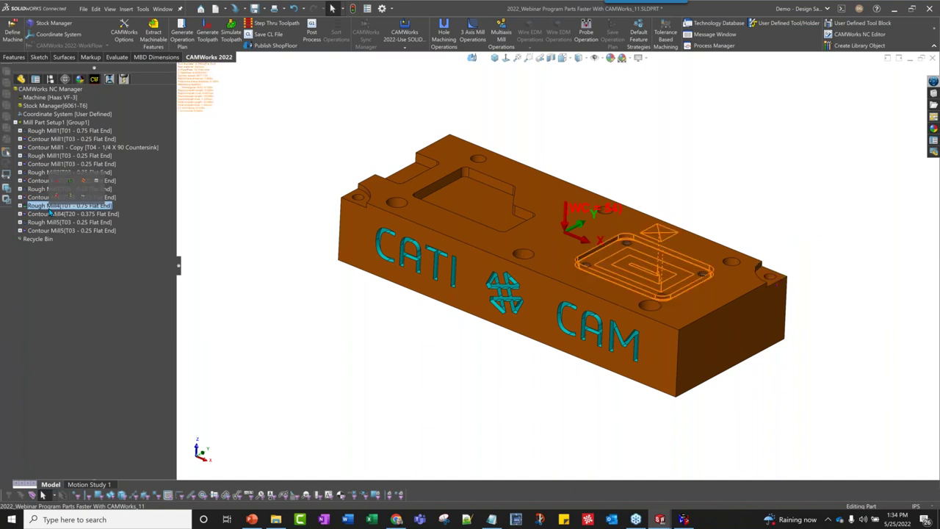
pyautogui.click(63, 132)
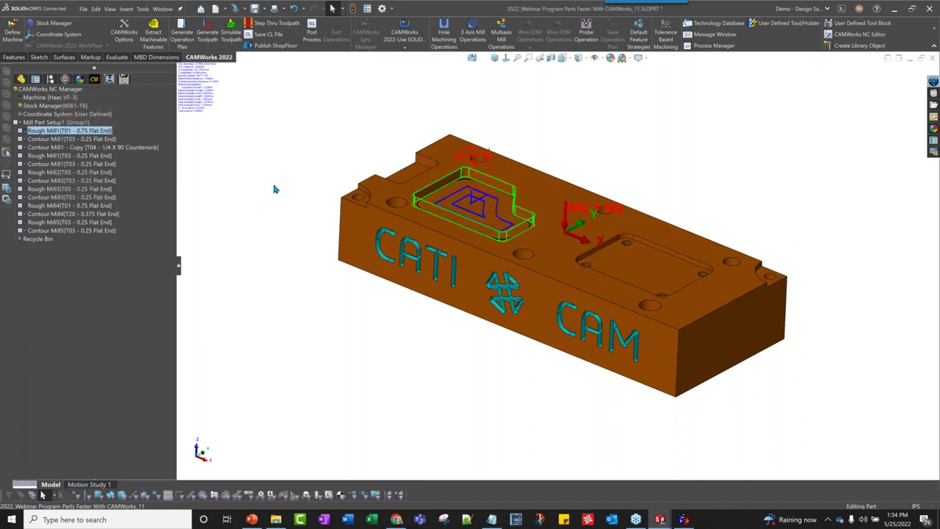
pyautogui.moveTo(545, 193); pyautogui.dragTo(544, 160, button='middle')
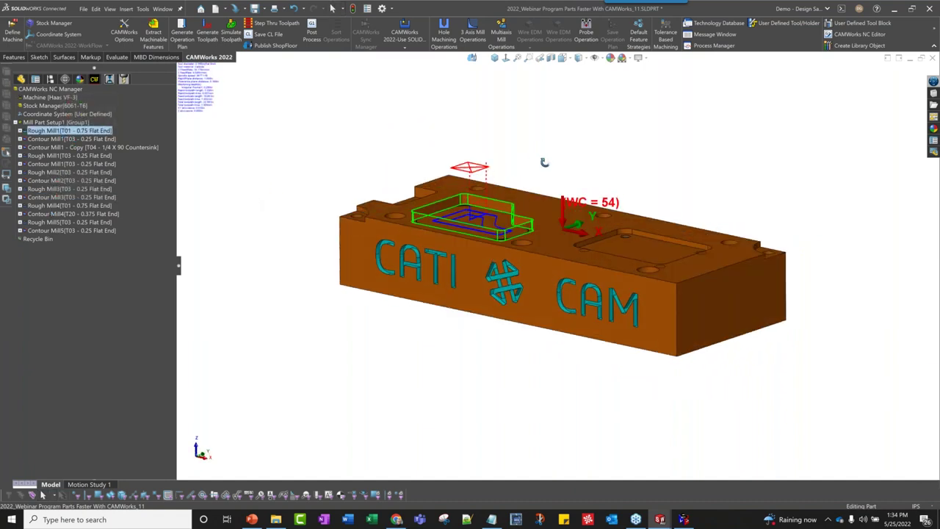
pyautogui.click(99, 130)
pyautogui.rightClick(99, 130)
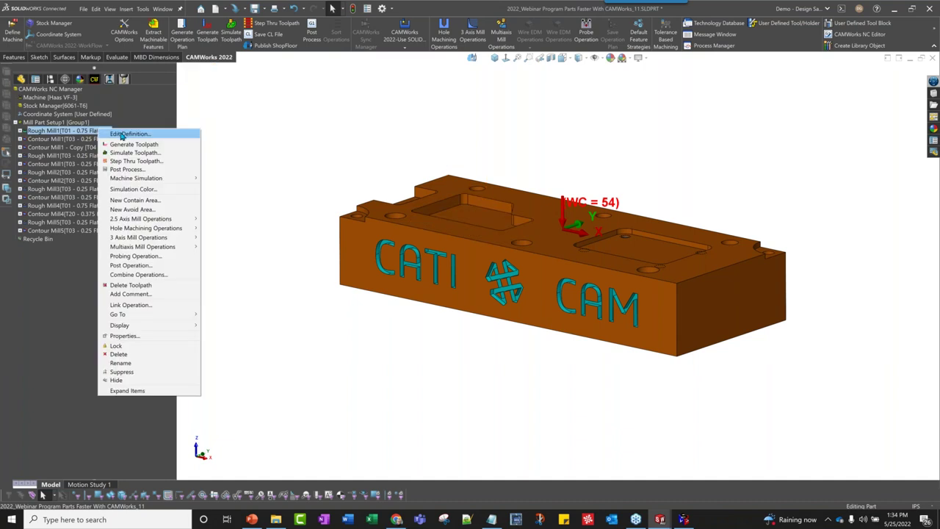
# Step: Set Rough Mill1's First cut amt to 0.125in and Final cut amount to 0, with Max cut amt as length
pyautogui.click(121, 135)
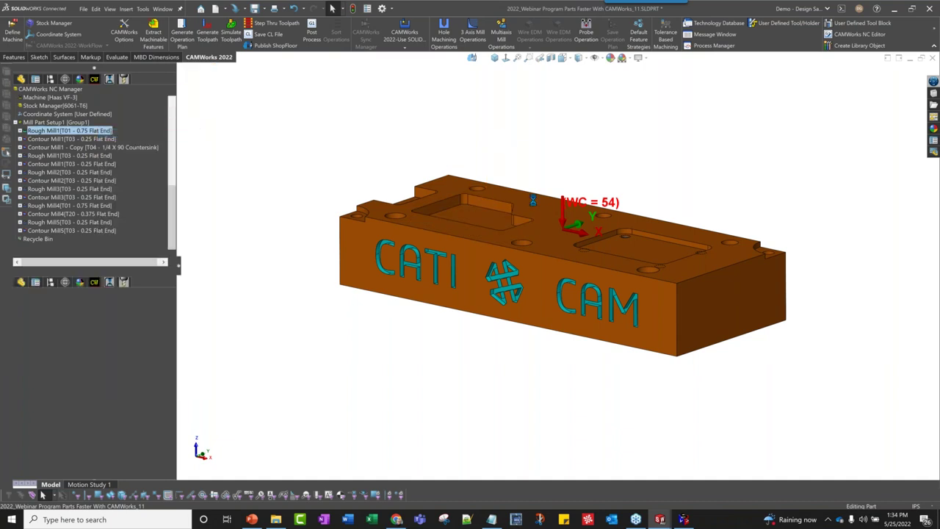
pyautogui.click(388, 105)
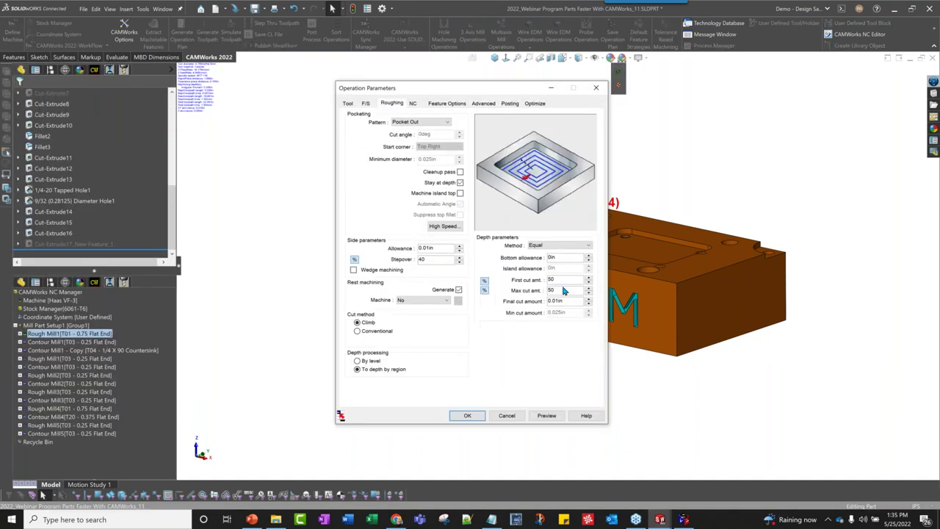
pyautogui.click(483, 292)
pyautogui.doubleClick(576, 279)
pyautogui.write('125')
pyautogui.press('Tab')
pyautogui.press('Tab')
pyautogui.press('BackSpace')
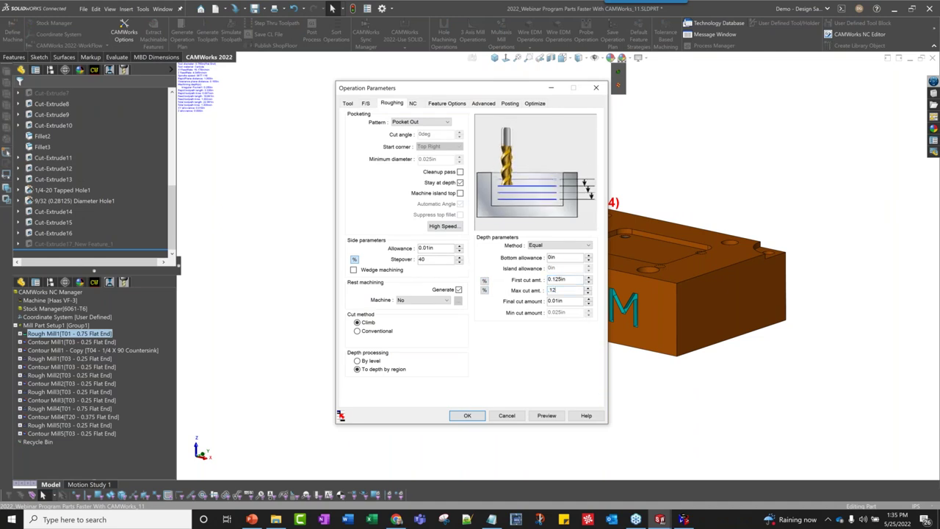
pyautogui.press('Tab')
pyautogui.press('Tab')
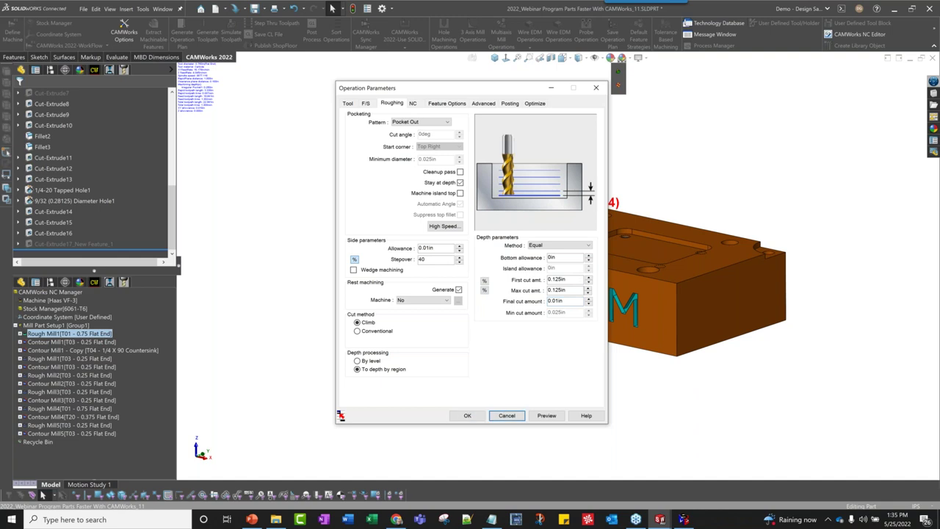
pyautogui.doubleClick(573, 301)
pyautogui.write('0')
# Step: Preview the updated roughing toolpath from several angles and accept the new parameters
pyautogui.moveTo(514, 86); pyautogui.dragTo(210, 91)
pyautogui.moveTo(360, 190); pyautogui.dragTo(550, 240, button='middle')
pyautogui.click(244, 419)
pyautogui.moveTo(580, 242); pyautogui.dragTo(164, 417, button='middle')
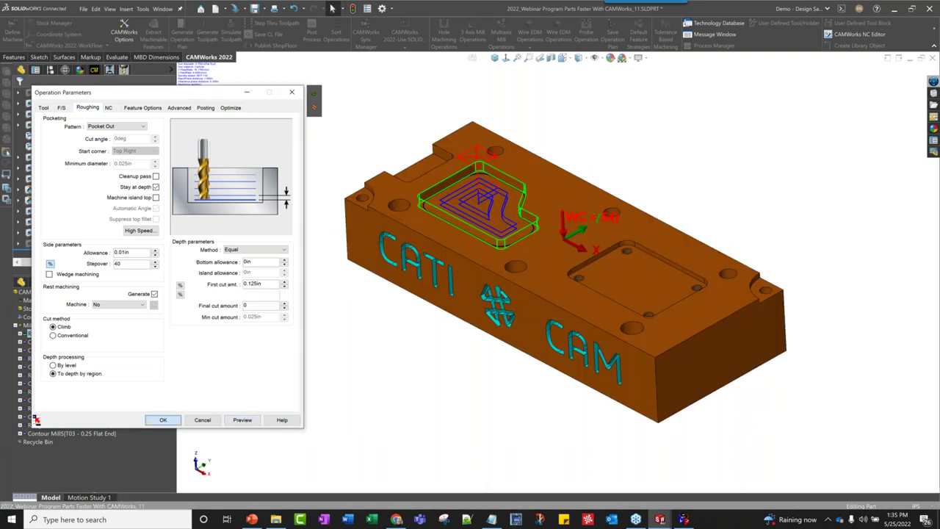
pyautogui.click(163, 420)
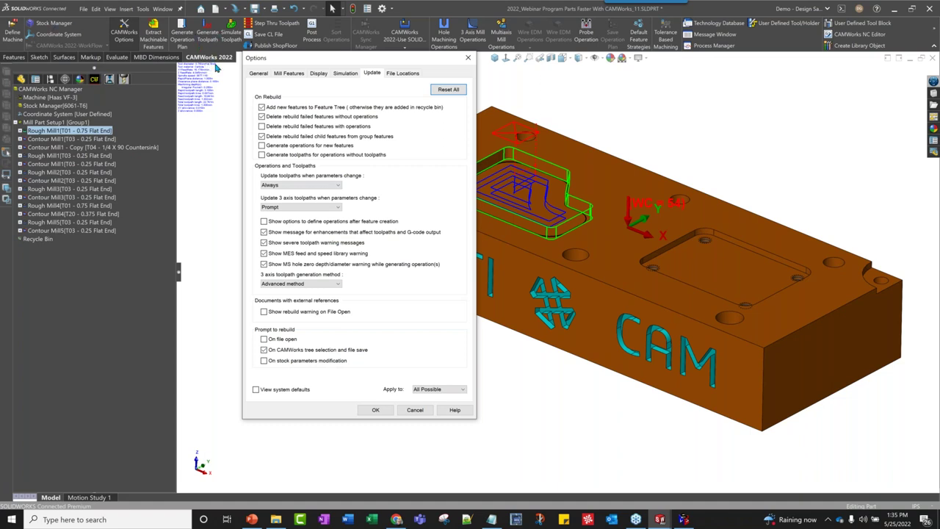
pyautogui.click(263, 351)
pyautogui.click(416, 410)
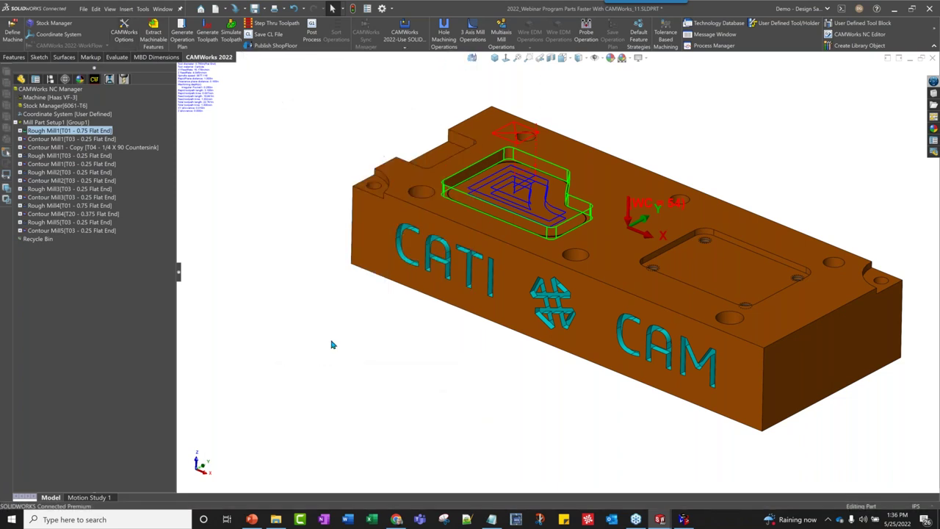
# Step: Turn and fit the block in view, then show the CAMWorks Feature Tree of machinable features
pyautogui.moveTo(328, 340); pyautogui.dragTo(342, 339, button='middle')
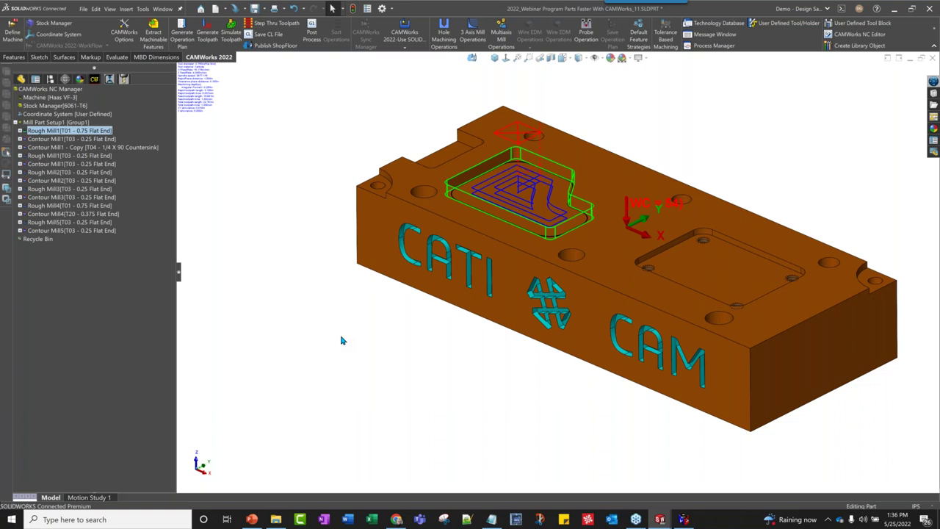
pyautogui.press('f')
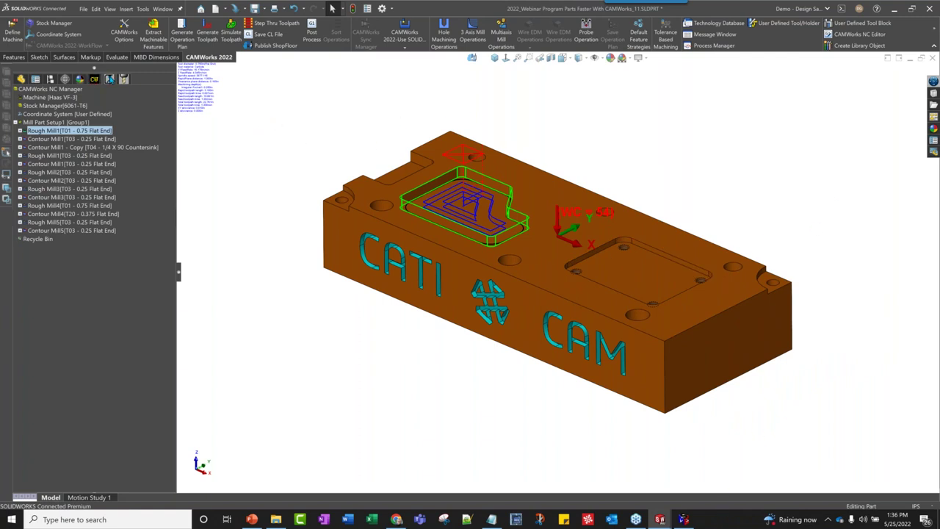
pyautogui.click(96, 79)
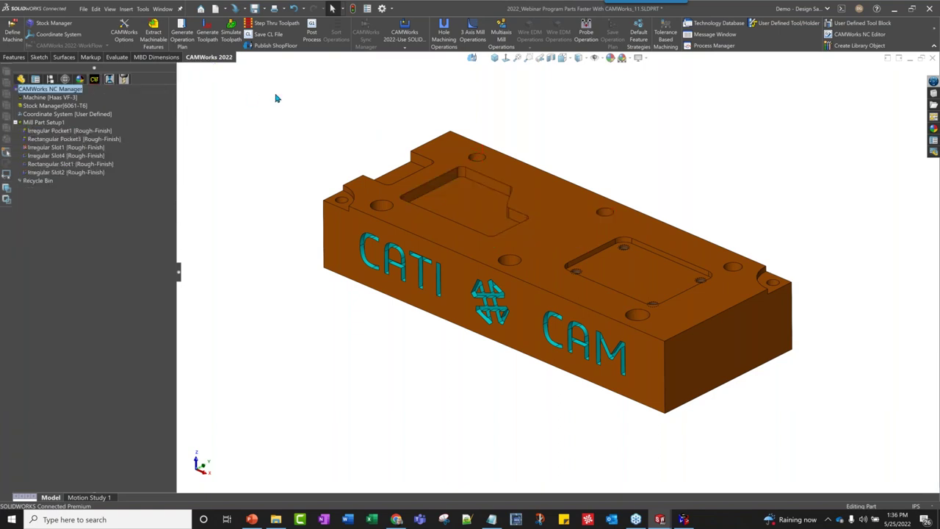
# Step: Close both webinar parts without saving, confirming the CAMWorks warning, and dismiss the Welcome window
pyautogui.click(934, 60)
pyautogui.click(467, 264)
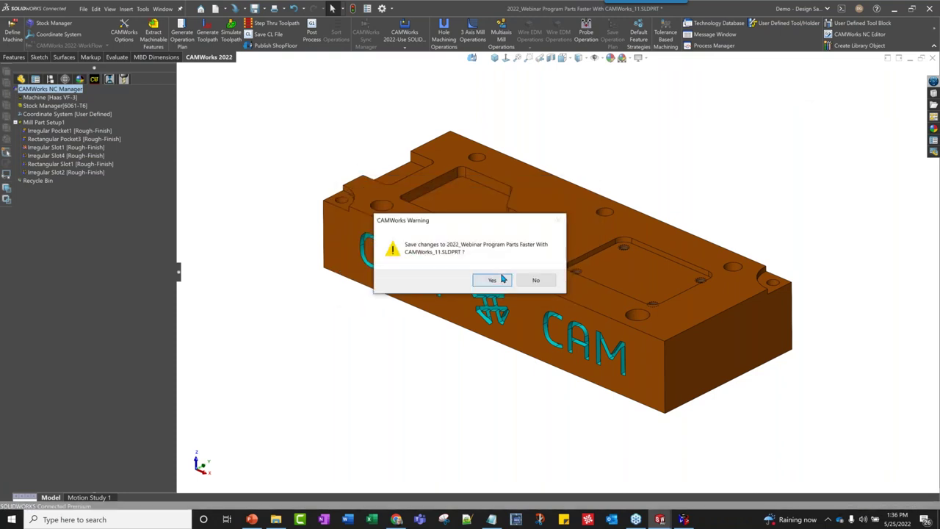
pyautogui.click(491, 282)
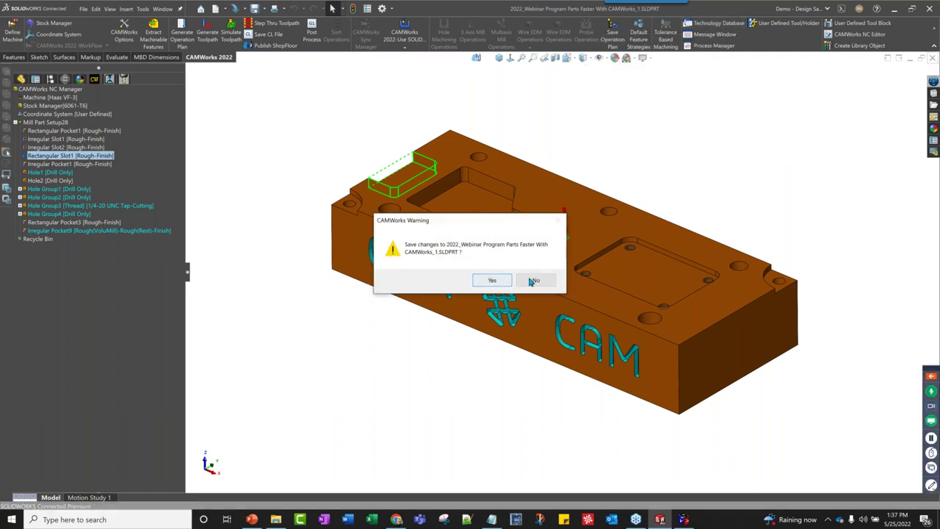
pyautogui.click(535, 279)
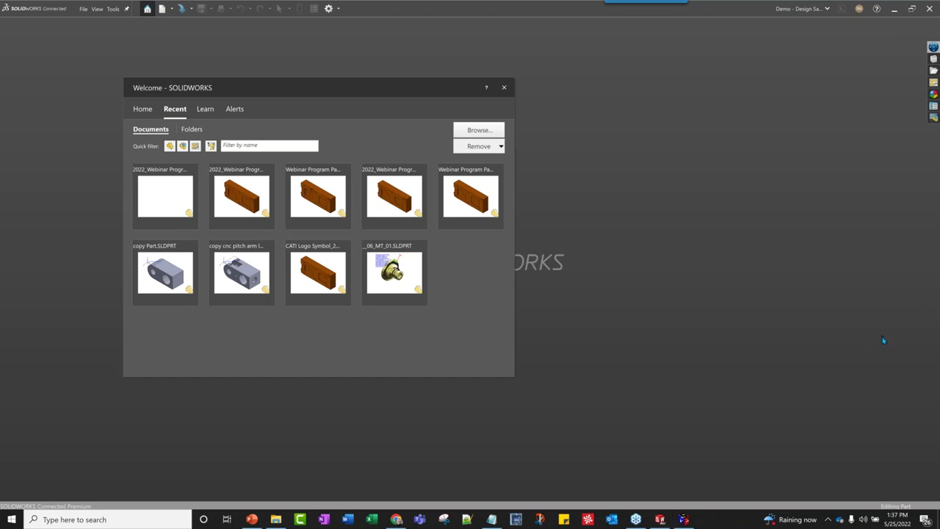
pyautogui.click(504, 88)
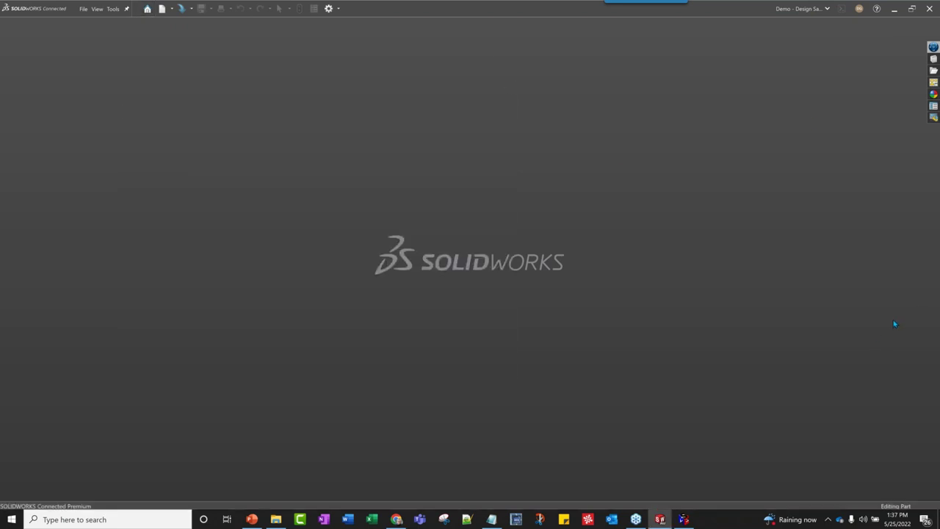
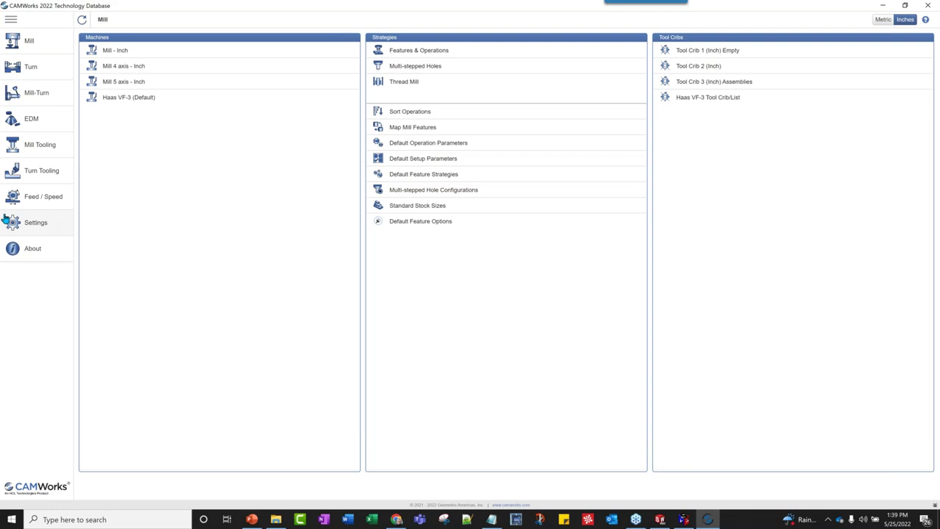
# Step: Go to Settings, select TechDB.cwdb in the Manage Databases list, and open Import Database
pyautogui.click(31, 223)
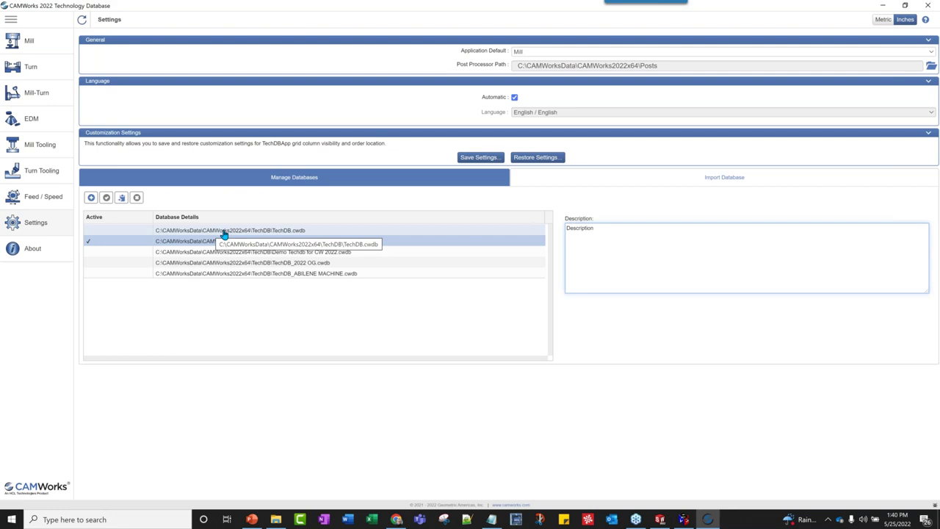
pyautogui.click(274, 232)
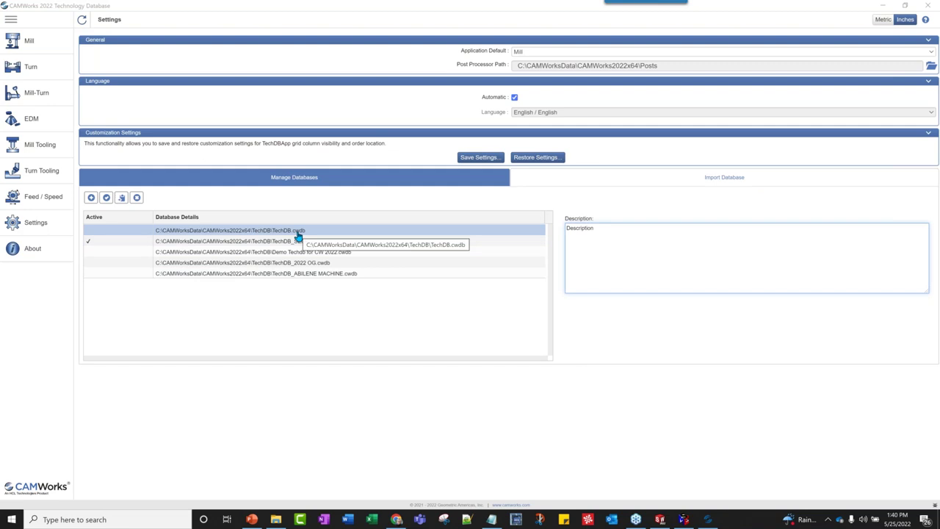
pyautogui.click(719, 179)
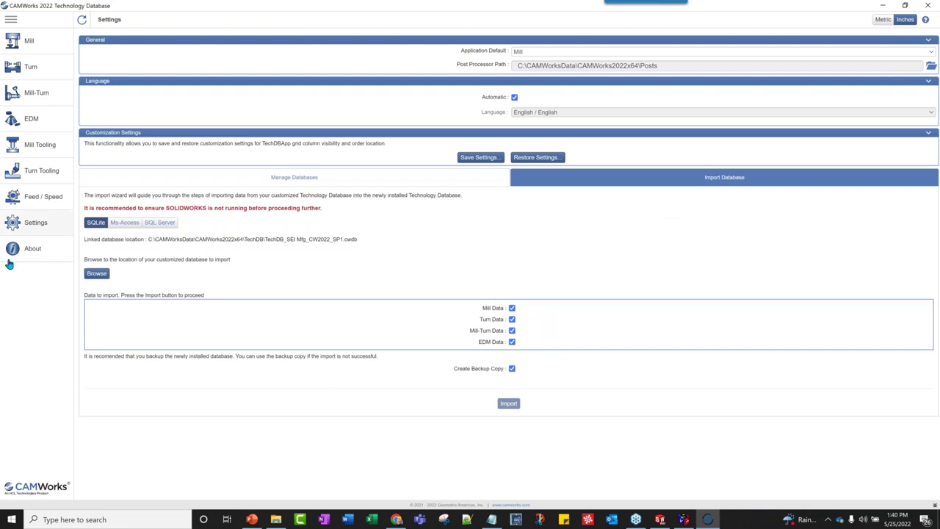
# Step: Open and cancel the import file browser, then start the database import
pyautogui.click(96, 273)
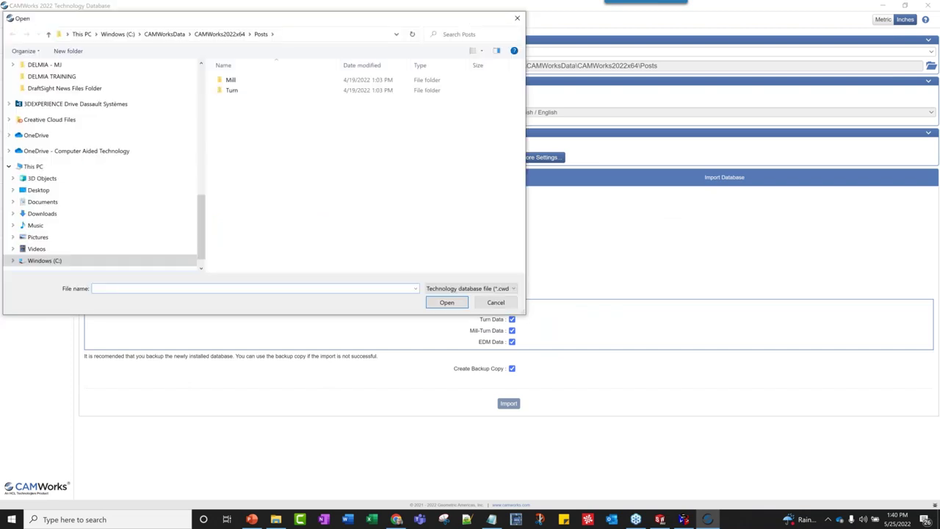
pyautogui.click(493, 302)
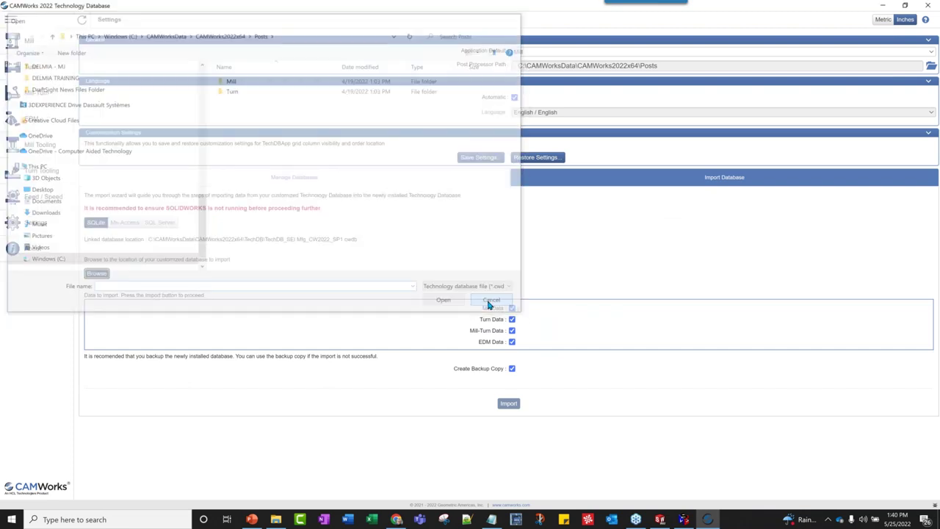
pyautogui.click(509, 403)
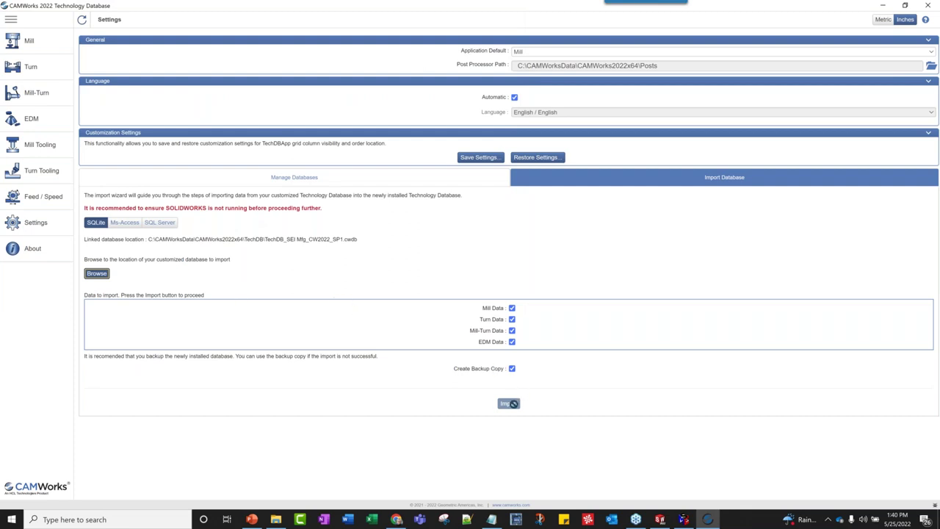
# Step: Browse to the C:\CAMWorksData\CAMWorks2022x64\TechDB folder for the import file
pyautogui.click(91, 273)
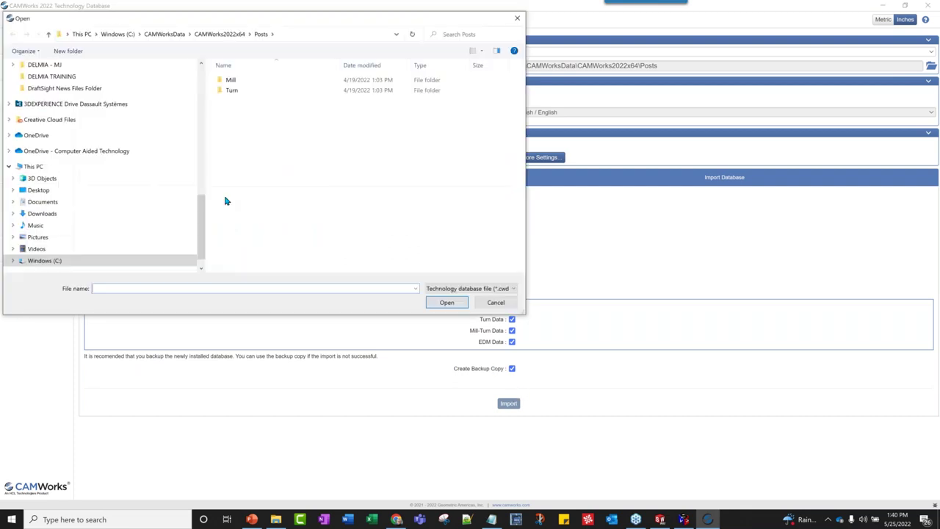
pyautogui.scroll(-1, 53, 253)
pyautogui.click(53, 240)
pyautogui.doubleClick(260, 122)
pyautogui.doubleClick(271, 100)
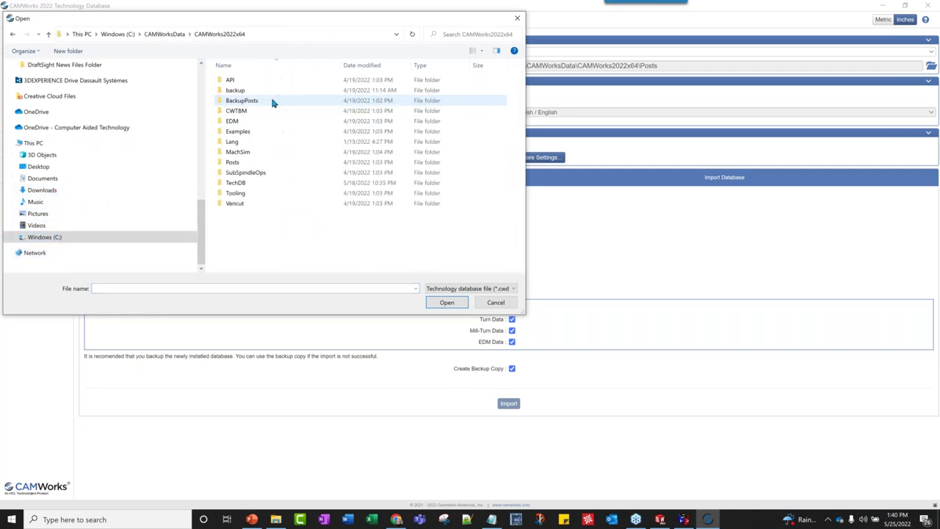
pyautogui.click(245, 182)
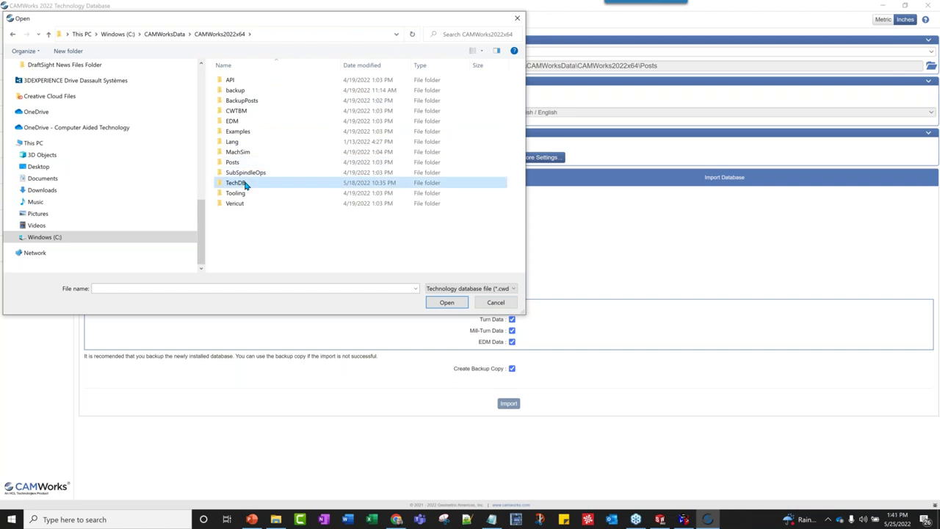
pyautogui.doubleClick(245, 184)
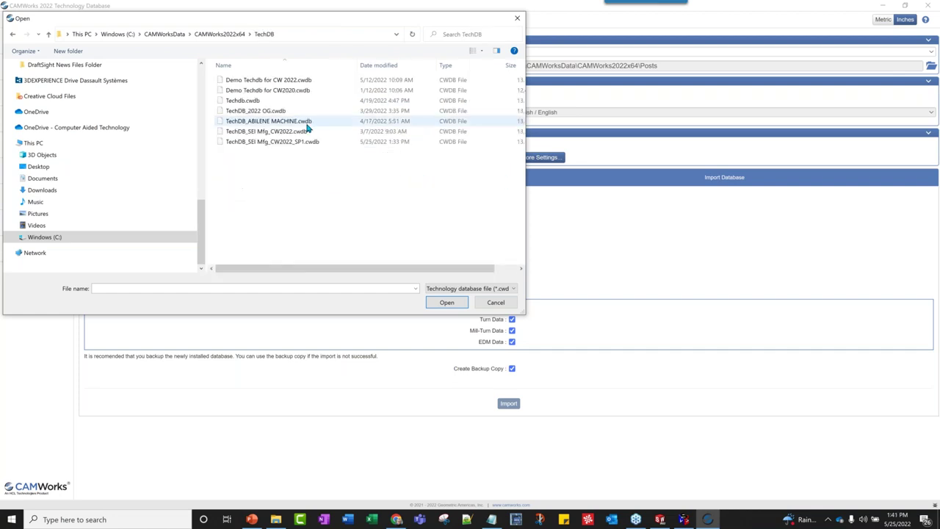
# Step: Choose Demo Techdb for CW2020.cwdb as the import database and save the settings
pyautogui.click(255, 102)
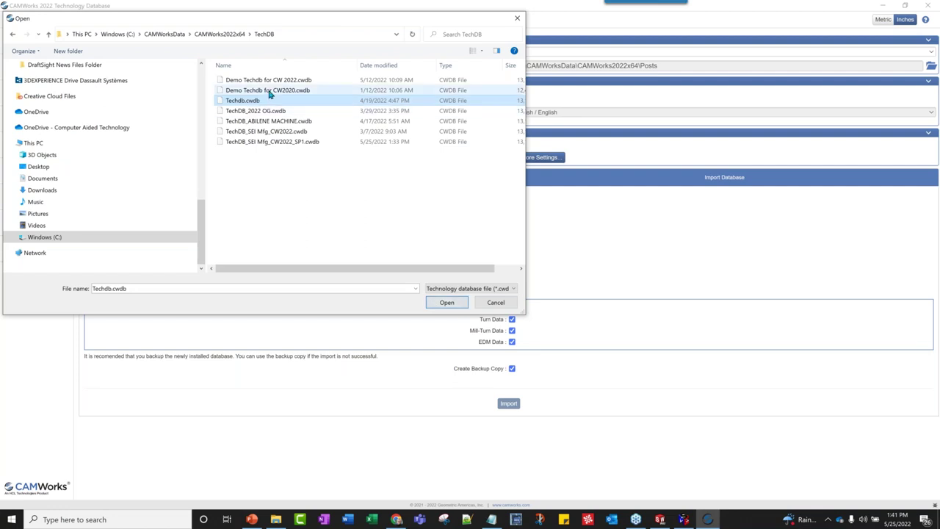
pyautogui.click(304, 92)
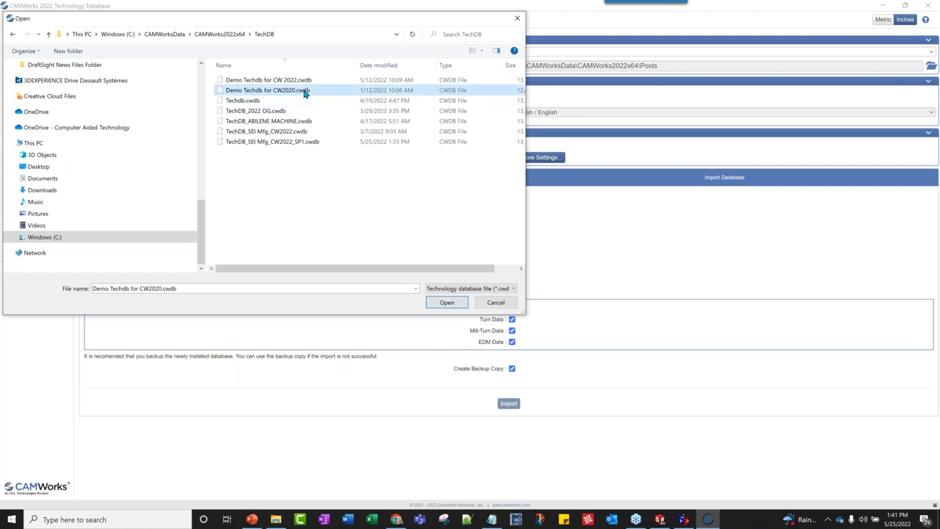
pyautogui.click(452, 304)
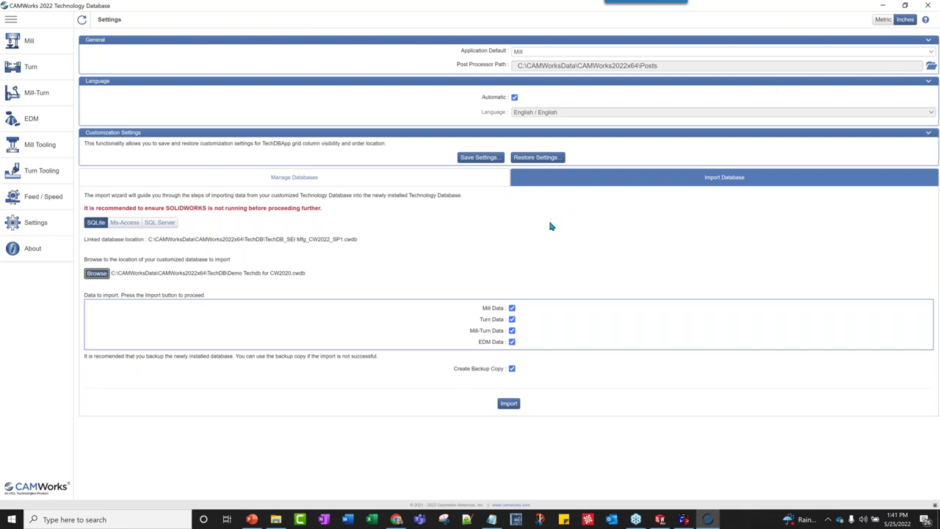
pyautogui.click(488, 162)
# Step: In the Mill cutter table, move Diameter after Shank Dia and Flute Length beside Sub-Type
pyautogui.click(38, 43)
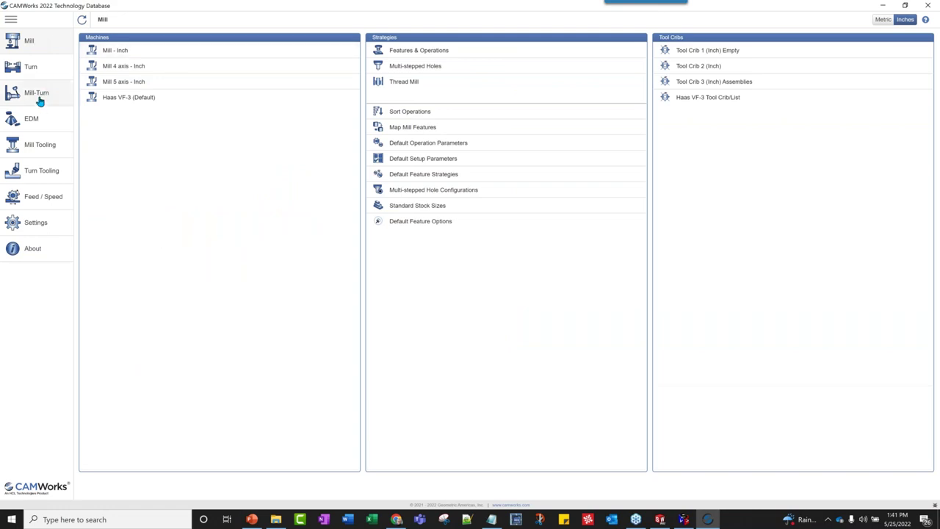
pyautogui.click(44, 146)
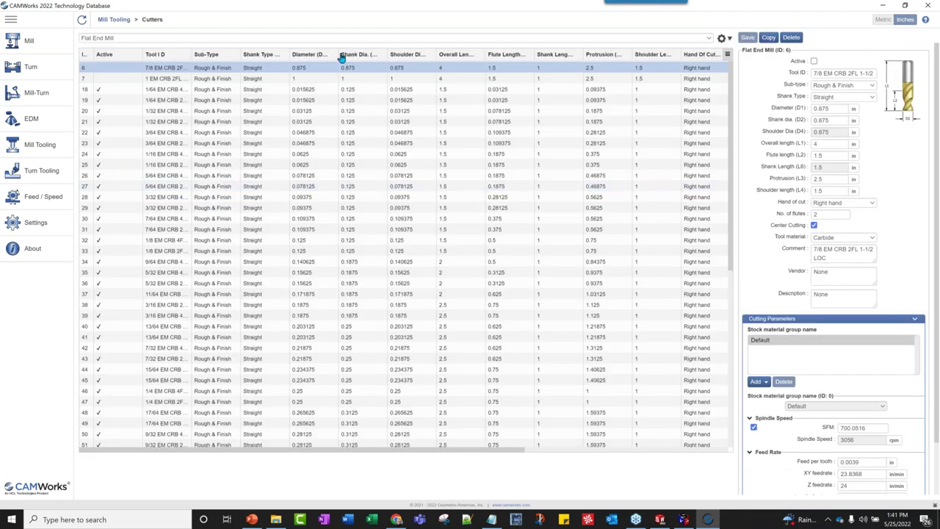
pyautogui.moveTo(308, 58); pyautogui.dragTo(359, 59)
pyautogui.moveTo(495, 59); pyautogui.dragTo(224, 65)
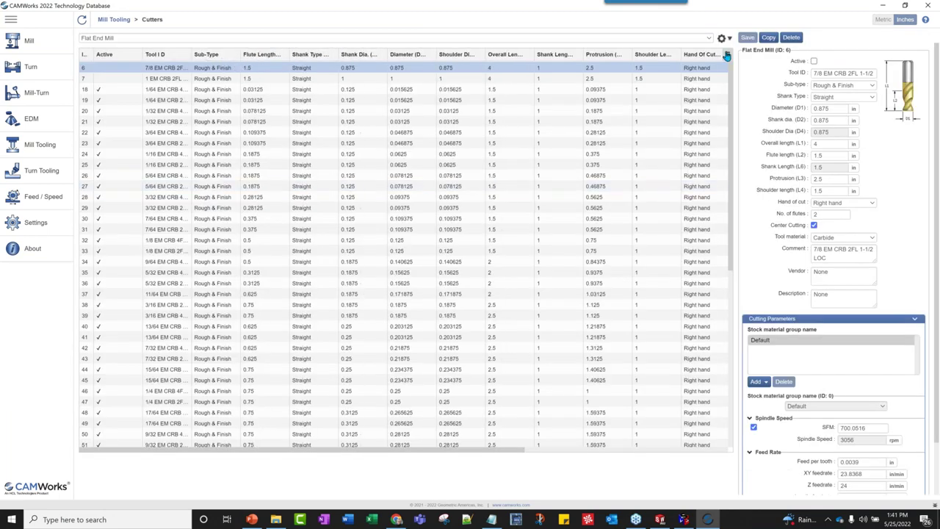
# Step: Review the column visibility options, then return to the Settings page
pyautogui.click(726, 56)
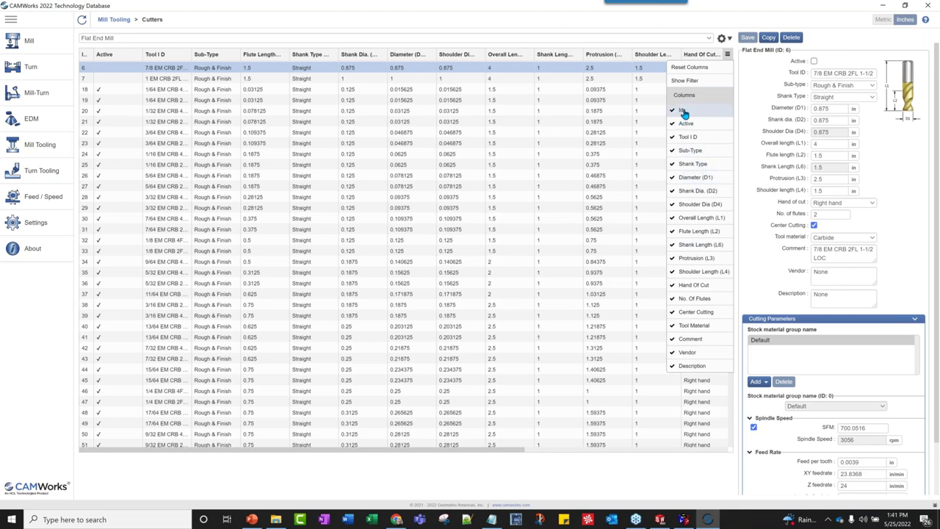
pyautogui.click(36, 230)
pyautogui.click(34, 227)
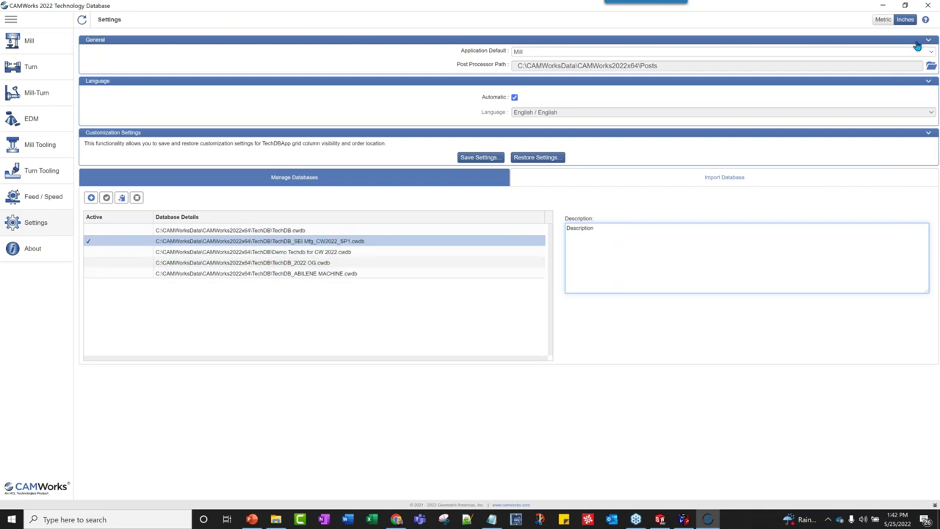
# Step: Close the Technology Database with Alt+F4 and dismiss the SOLIDWORKS Welcome dialog
pyautogui.hotkey('alt', 'F4')
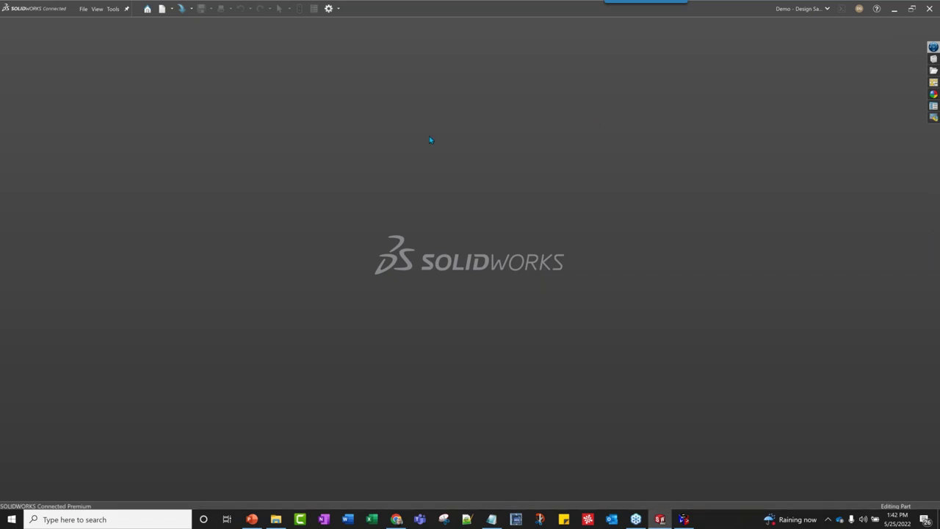
pyautogui.press('Escape')
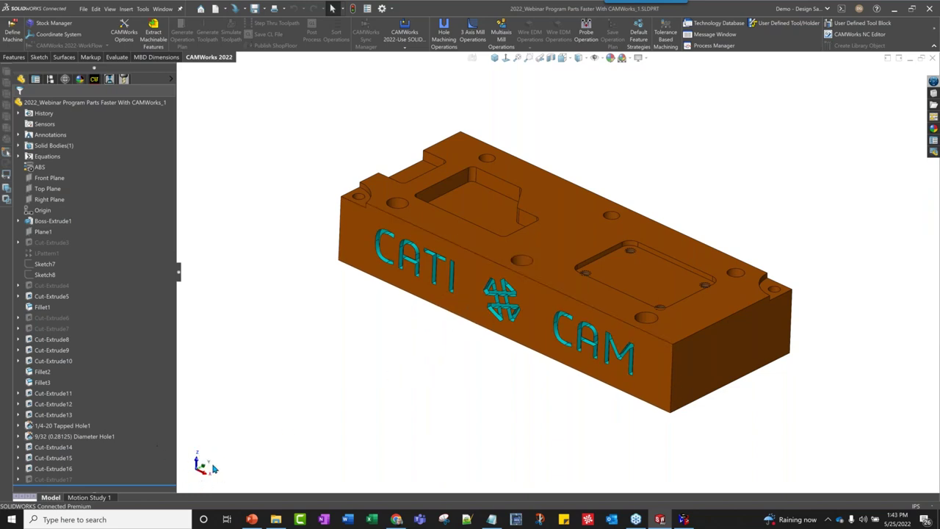
# Step: Inspect the block's underside, then return to the standard isometric view
pyautogui.moveTo(575, 217); pyautogui.dragTo(579, 88, button='middle')
pyautogui.click(529, 323)
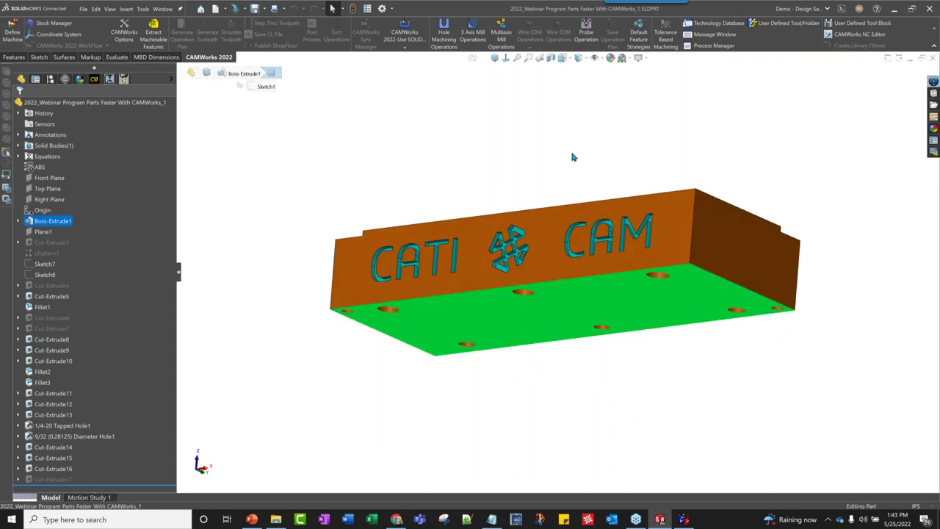
pyautogui.hotkey('ctrl', '7')
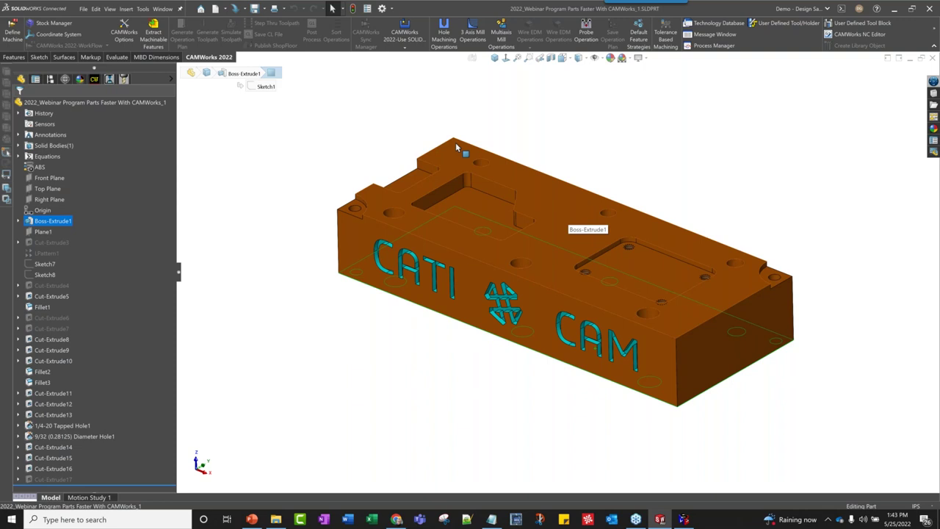
pyautogui.click(330, 124)
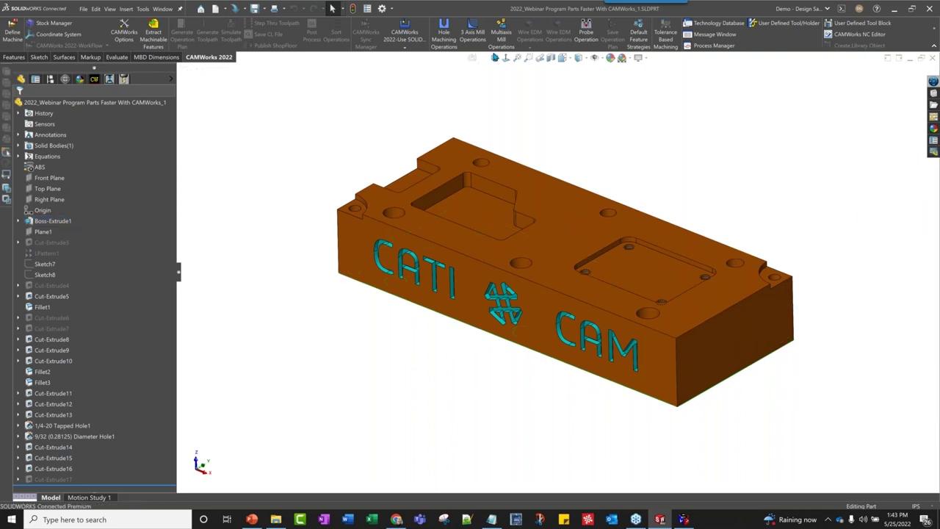
pyautogui.hotkey('ctrl', '7')
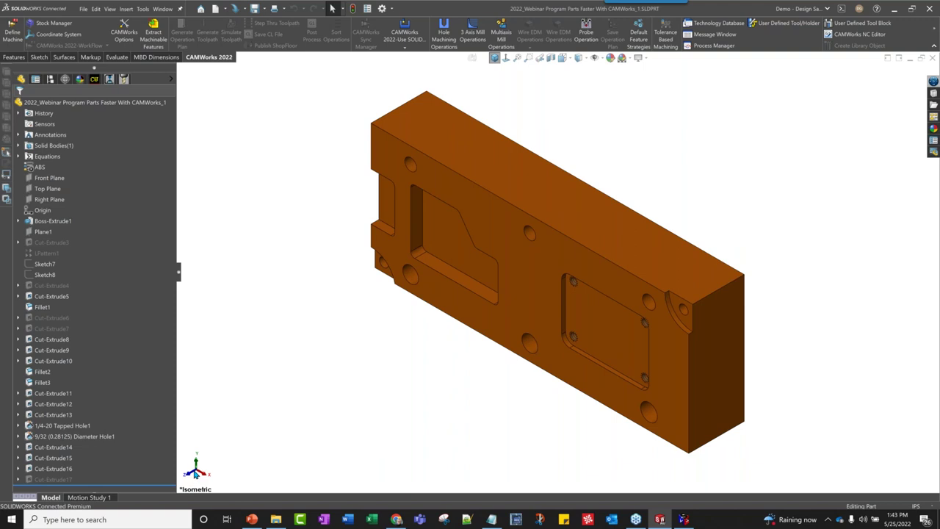
# Step: Highlight Front Plane and Top Plane in the FeatureManager tree to see their positions
pyautogui.click(46, 134)
pyautogui.click(45, 179)
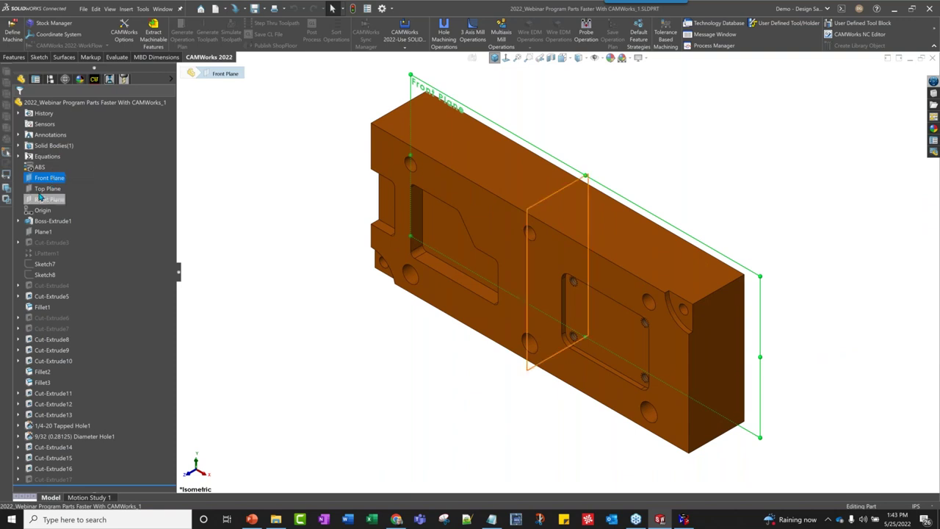
pyautogui.click(45, 189)
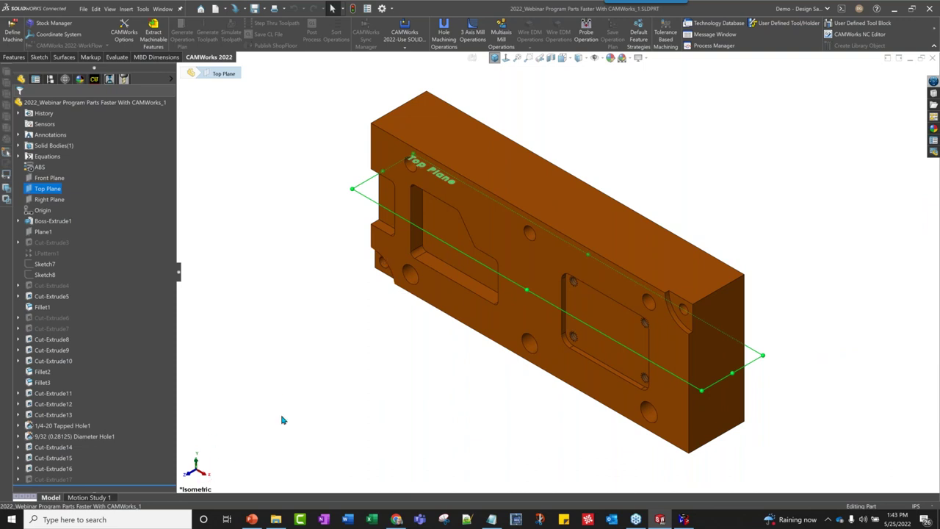
# Step: Show the NC Manager tree, face the CATI CAM text, and right-click Coordinate System [User Defined]
pyautogui.click(94, 79)
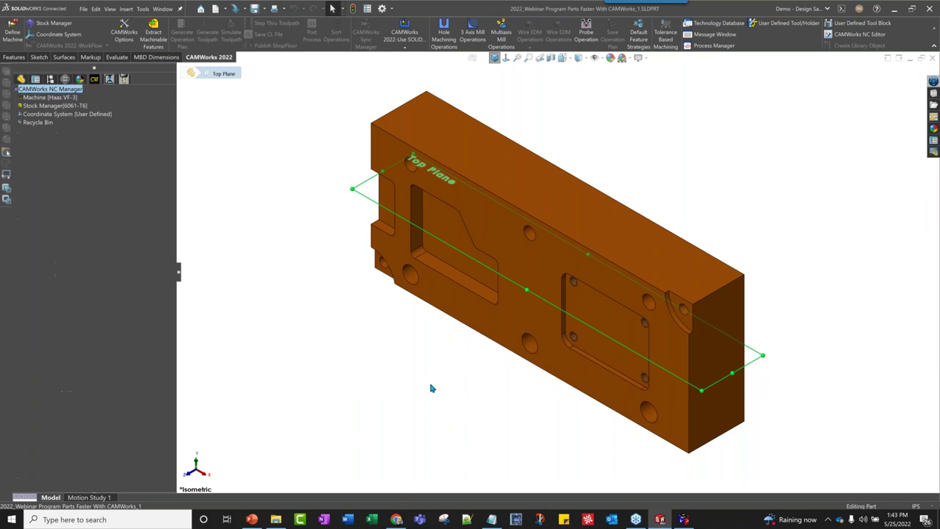
pyautogui.moveTo(431, 388); pyautogui.dragTo(426, 308, button='middle')
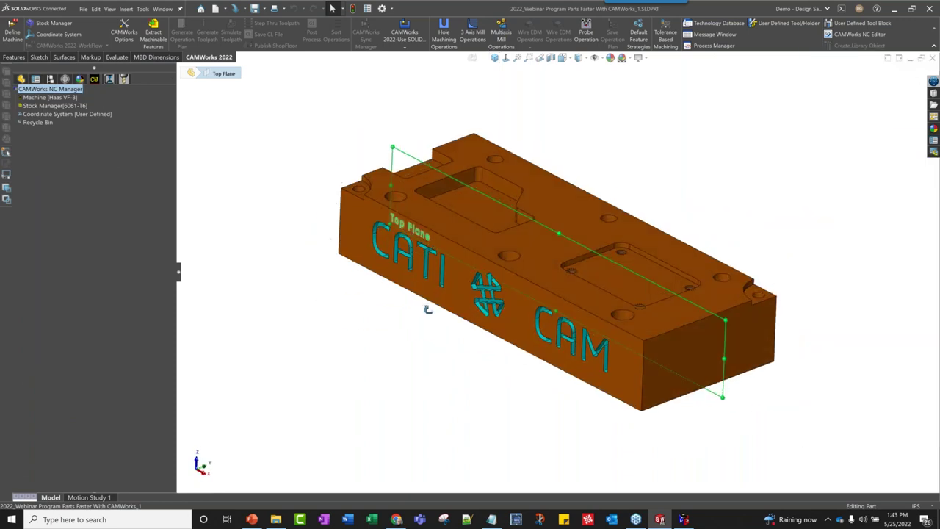
pyautogui.moveTo(360, 352); pyautogui.dragTo(336, 331, button='middle')
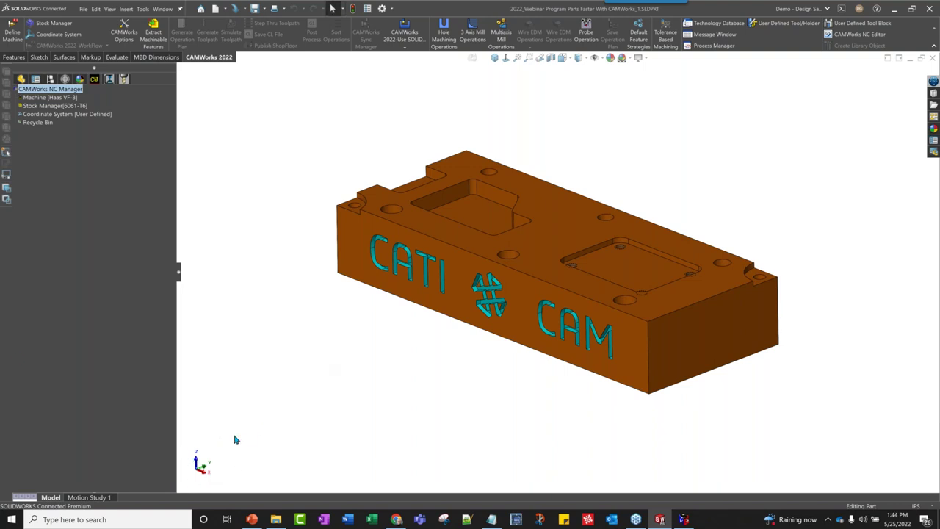
pyautogui.rightClick(63, 115)
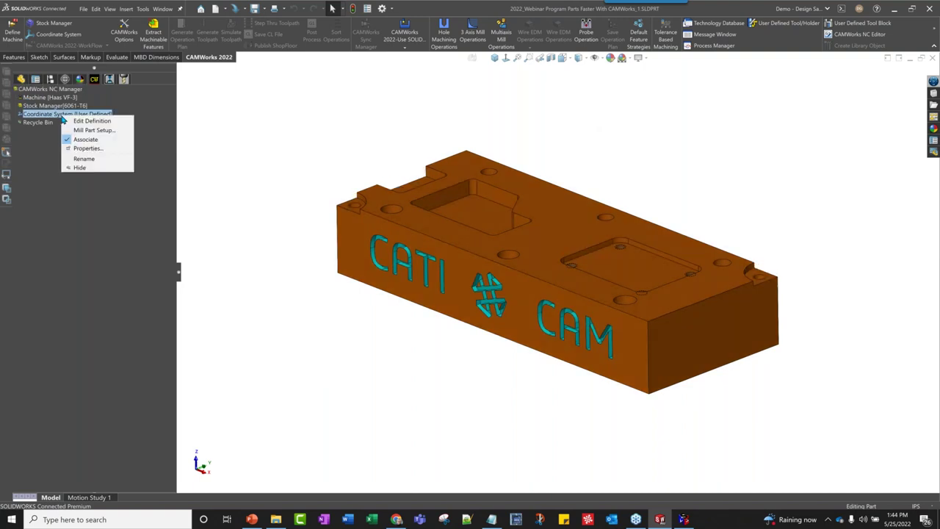
# Step: Edit the fixture coordinate system, placing the origin at the top-left corner and clearing the X axis edge
pyautogui.click(92, 121)
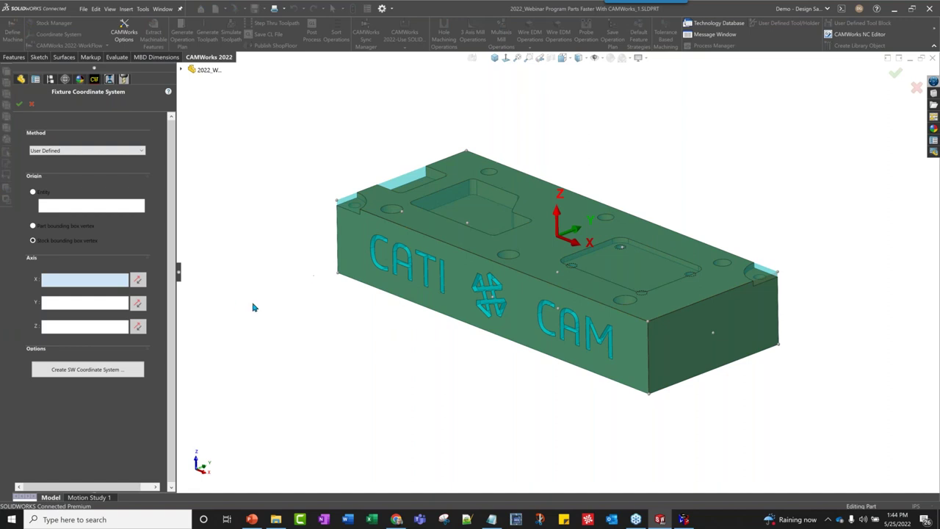
pyautogui.moveTo(372, 357); pyautogui.dragTo(408, 132, button='middle')
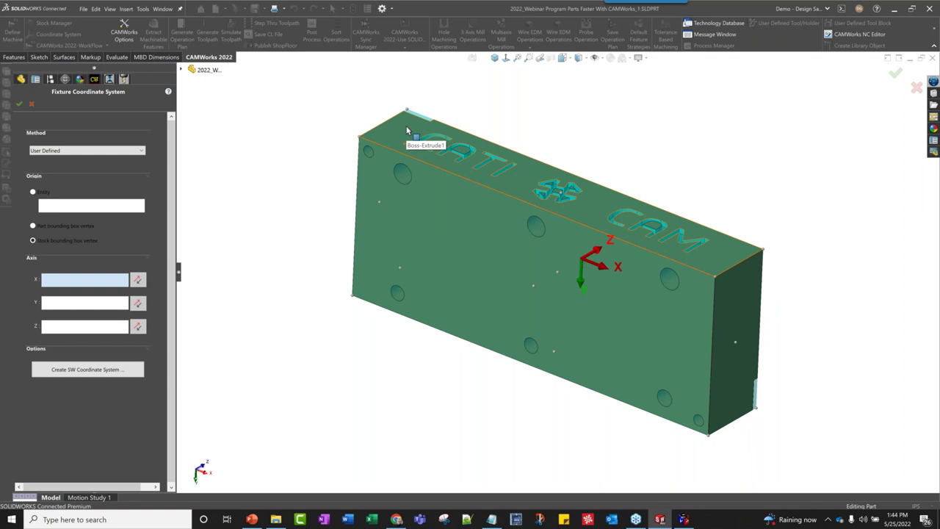
pyautogui.moveTo(408, 131); pyautogui.dragTo(440, 161, button='middle')
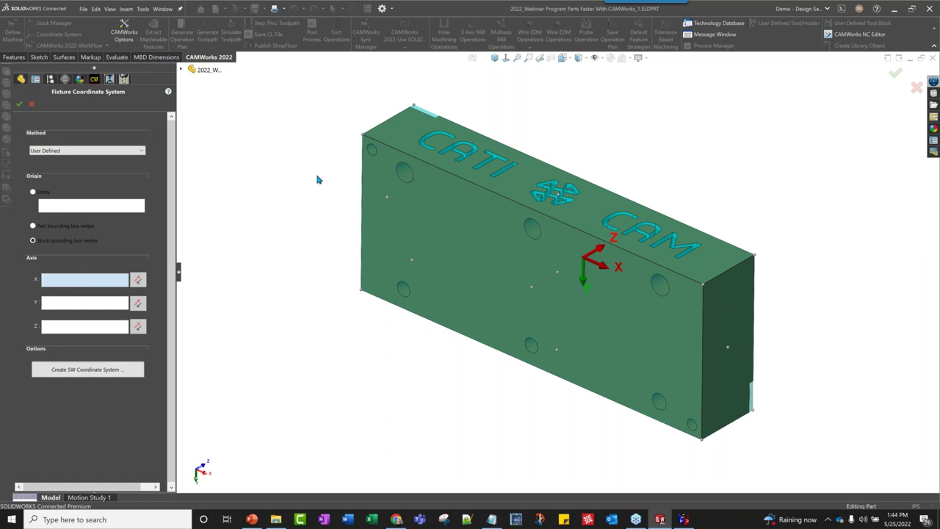
pyautogui.click(362, 135)
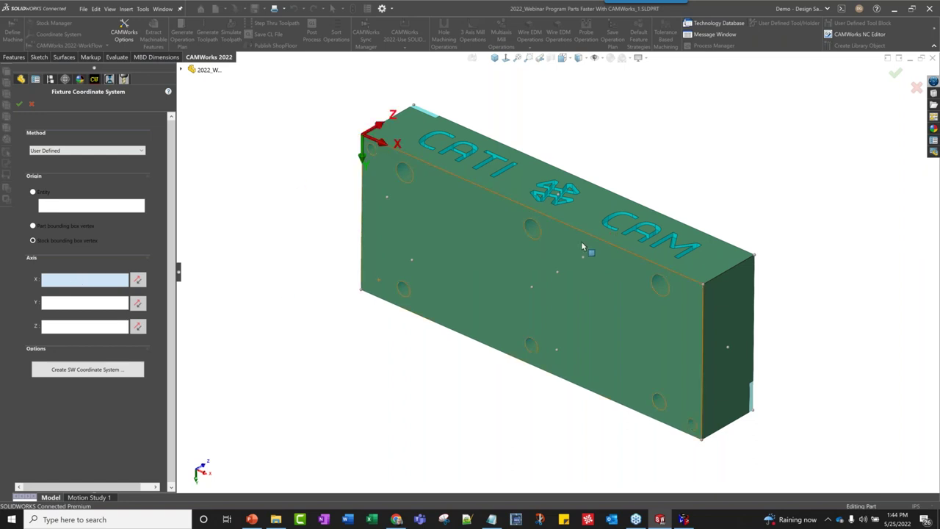
pyautogui.click(555, 192)
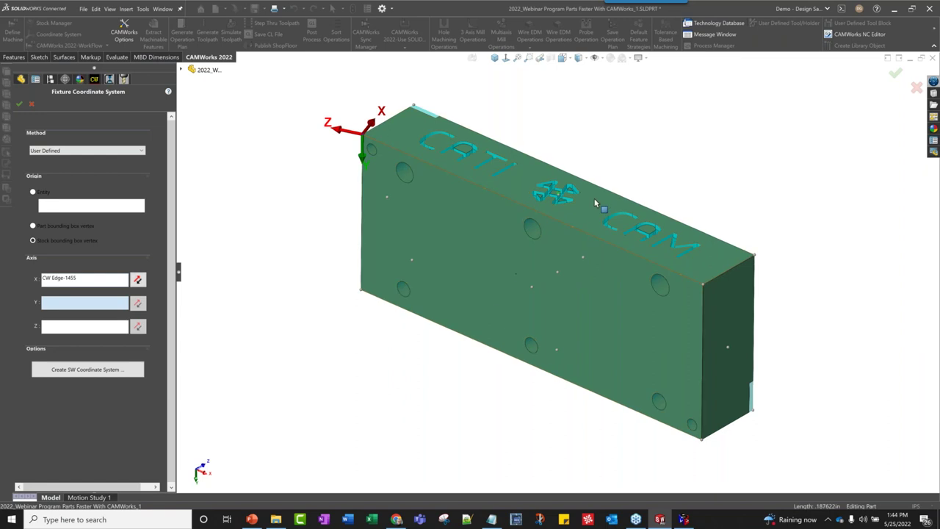
pyautogui.click(83, 277)
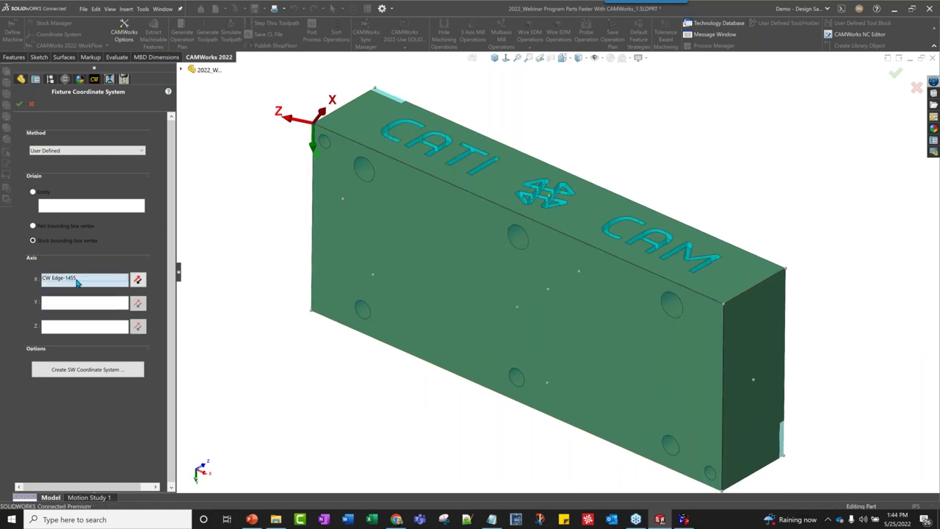
pyautogui.press('Delete')
pyautogui.scroll(-3, 402, 278)
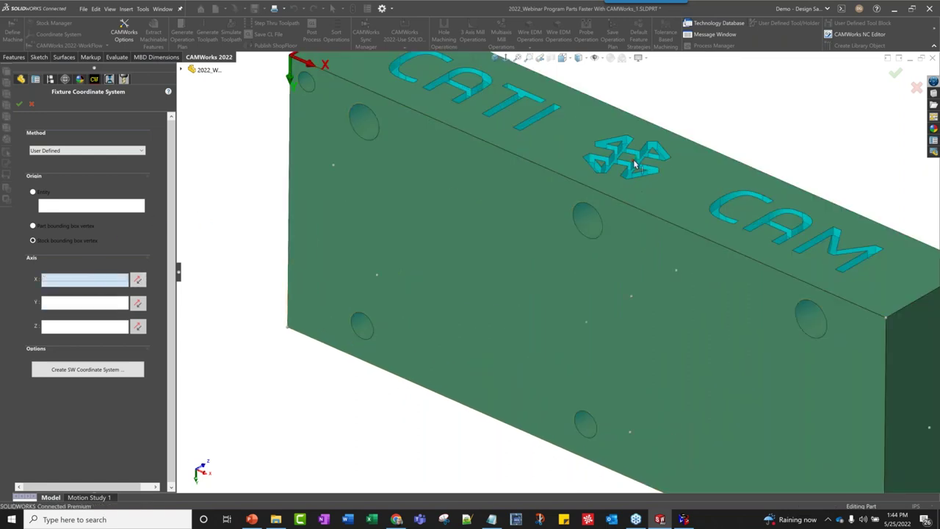
pyautogui.click(636, 164)
pyautogui.scroll(5, 628, 171)
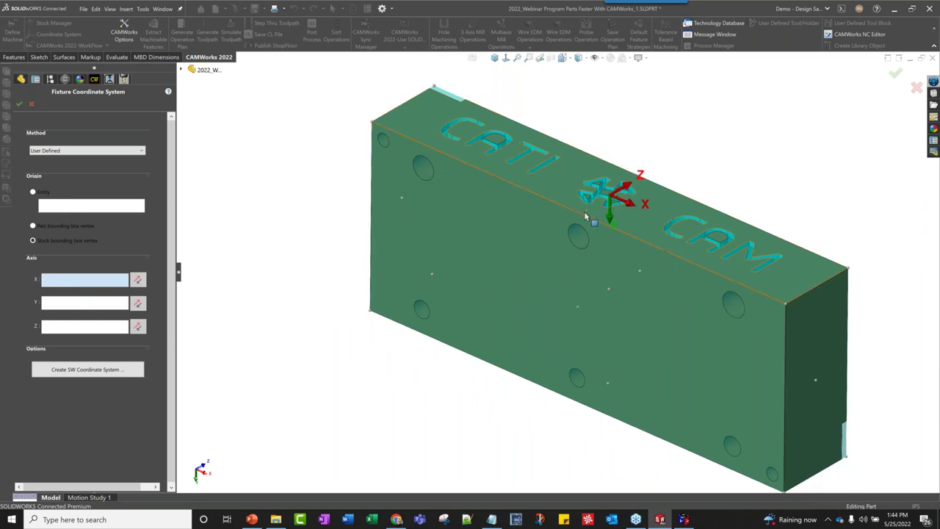
# Step: Set the Y axis to CW Edge-1456, reverse it so Z points up, and confirm
pyautogui.press('Tab')
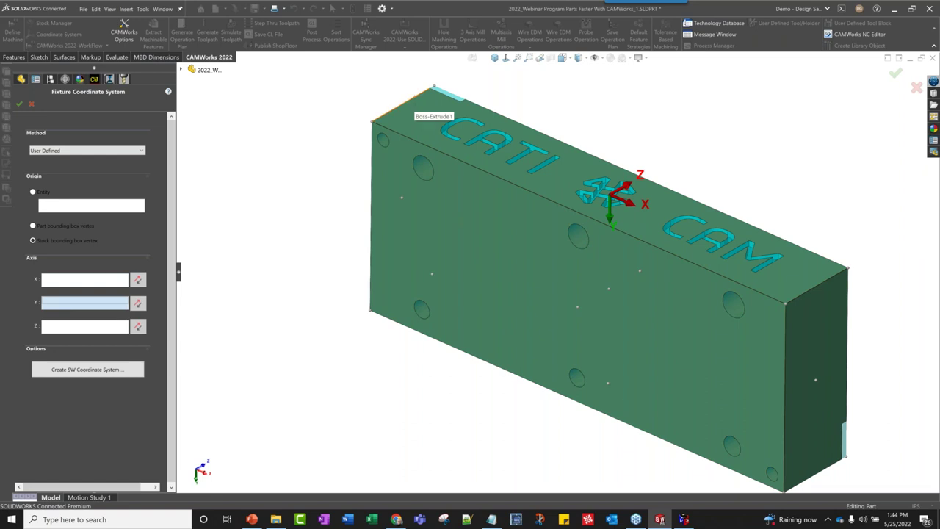
pyautogui.click(411, 98)
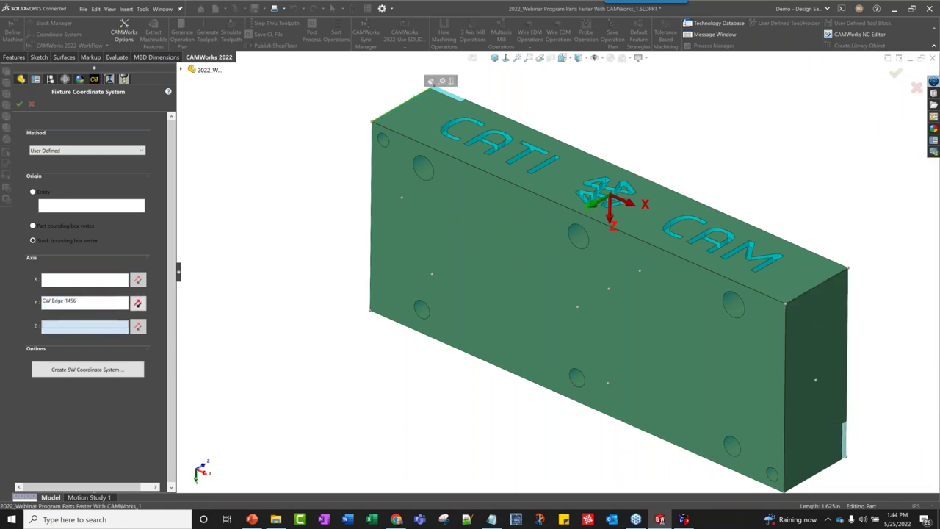
pyautogui.click(137, 303)
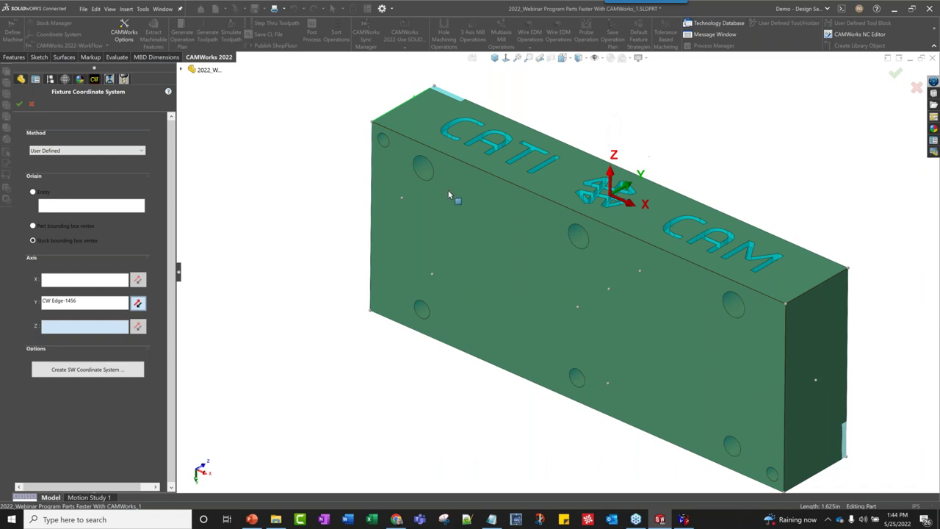
pyautogui.click(16, 104)
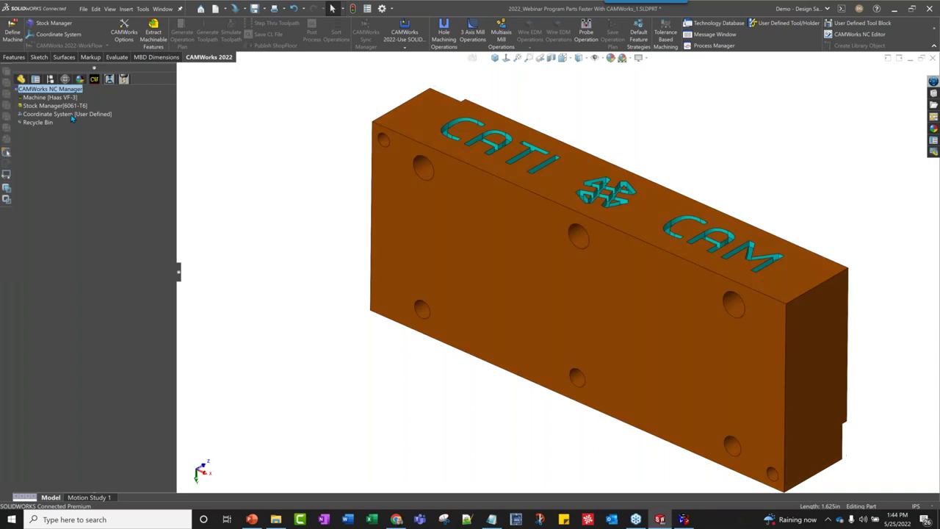
pyautogui.click(72, 116)
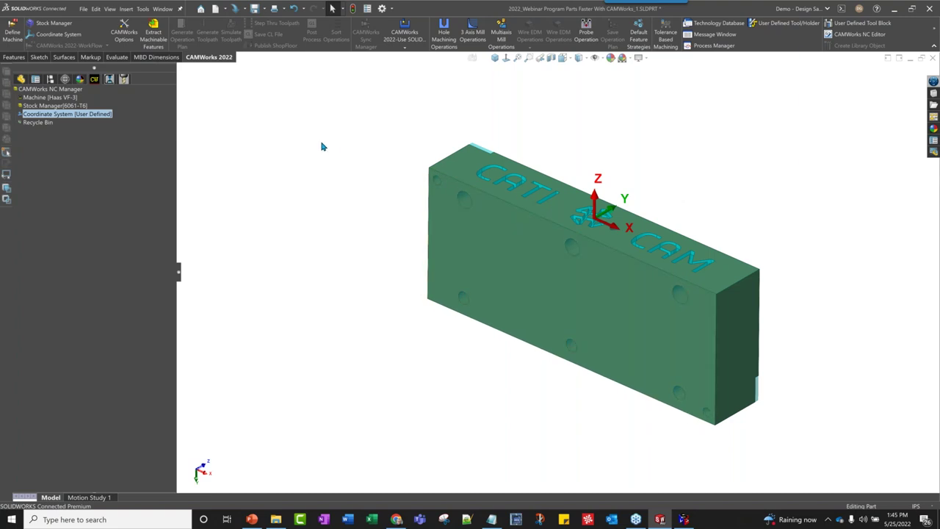
# Step: Edit the fixture coordinate system, try the SOLIDWORKS Coordinate System method, then cancel
pyautogui.moveTo(321, 147); pyautogui.dragTo(342, 149, button='middle')
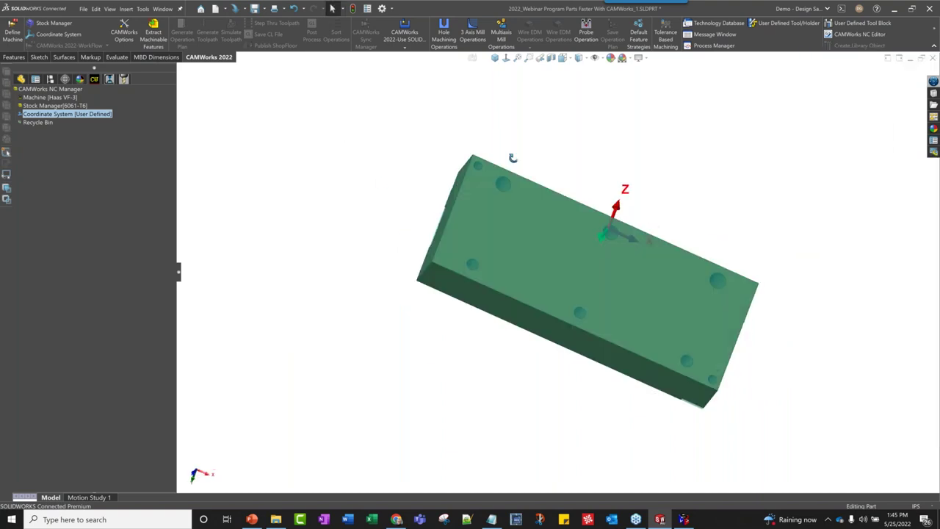
pyautogui.rightClick(90, 119)
pyautogui.click(119, 121)
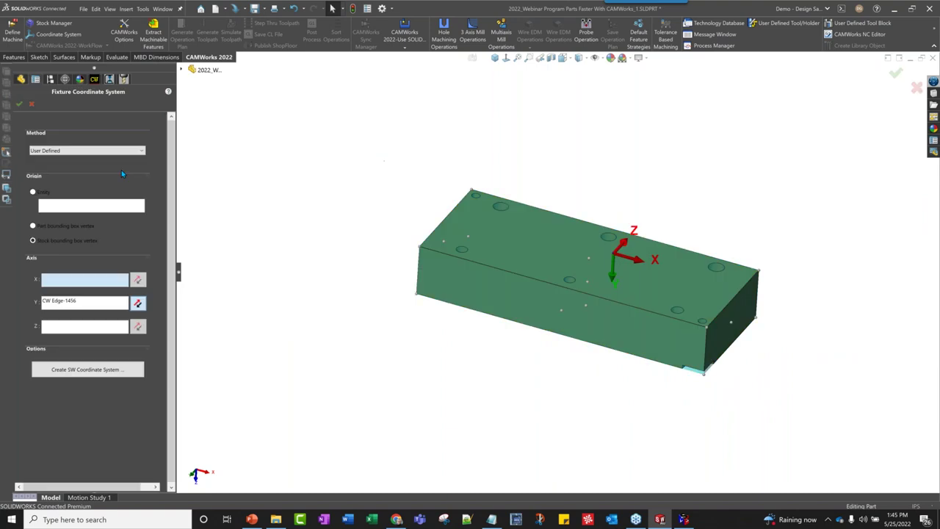
pyautogui.click(88, 150)
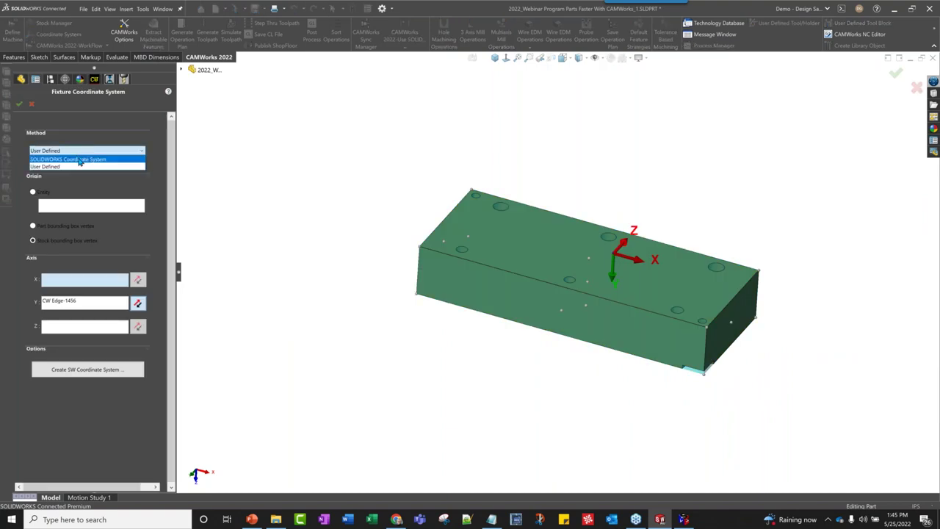
pyautogui.click(79, 160)
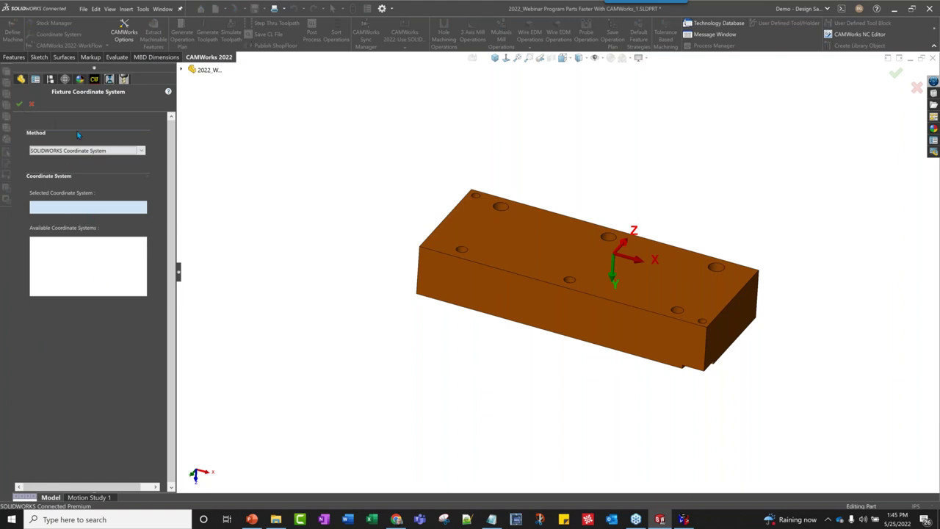
pyautogui.click(31, 104)
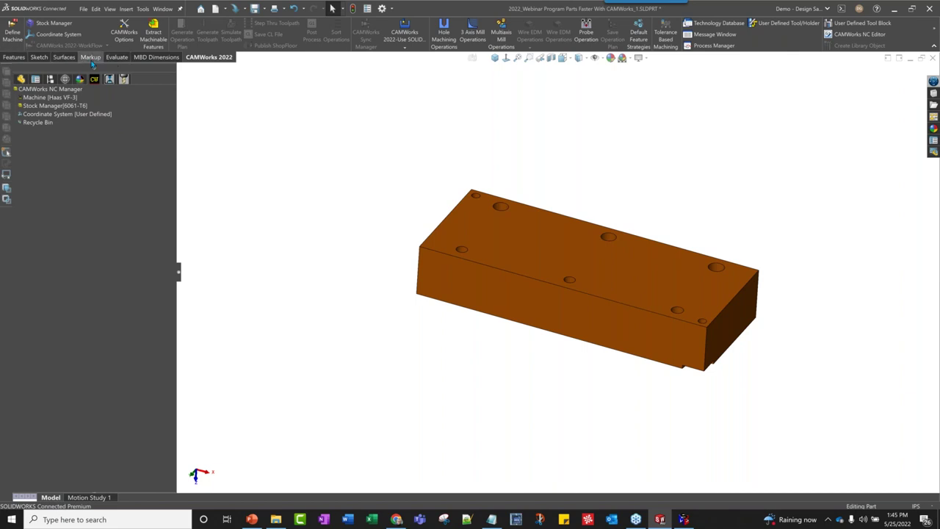
# Step: Start a new reference coordinate system from Features > Reference Geometry, then cancel it
pyautogui.click(15, 57)
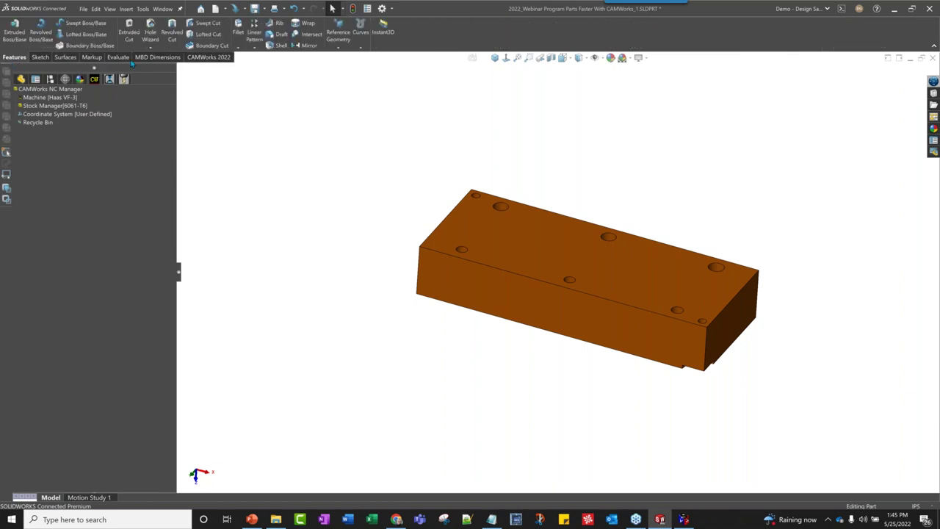
pyautogui.click(337, 48)
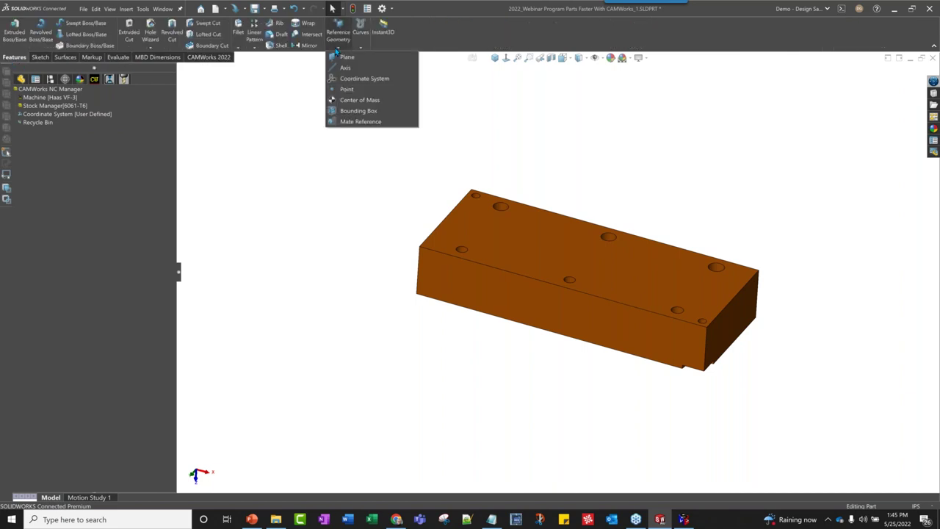
pyautogui.click(362, 79)
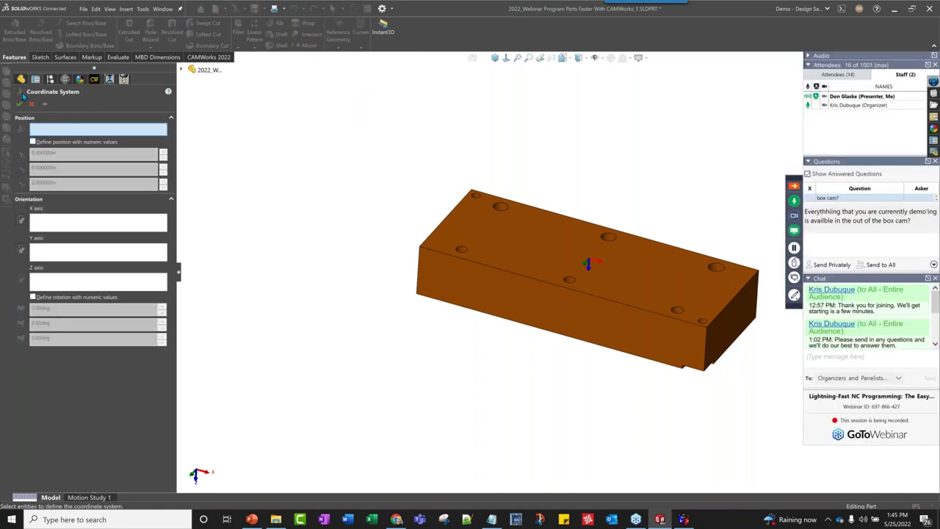
pyautogui.click(29, 103)
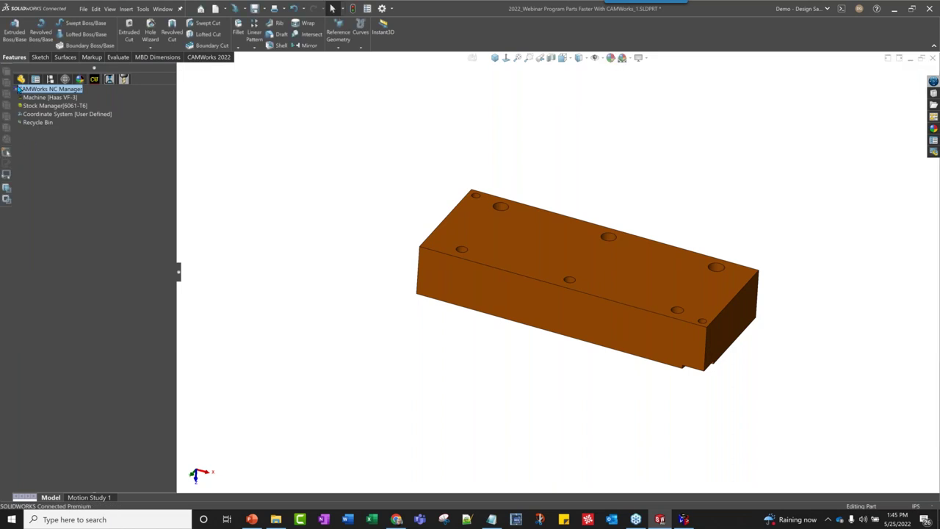
pyautogui.click(21, 79)
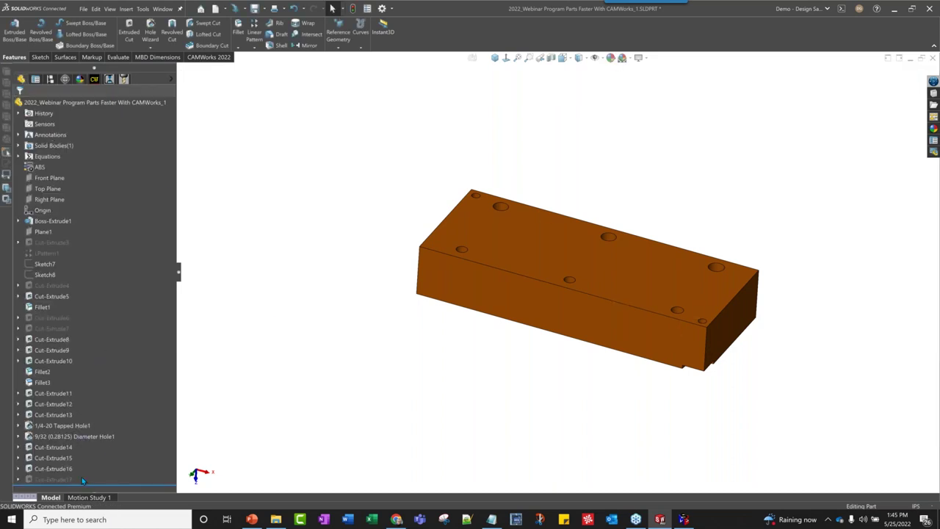
# Step: Reopen the fixture coordinate system in NC Manager, keep User Defined, cancel, and open Reference Geometry
pyautogui.click(207, 58)
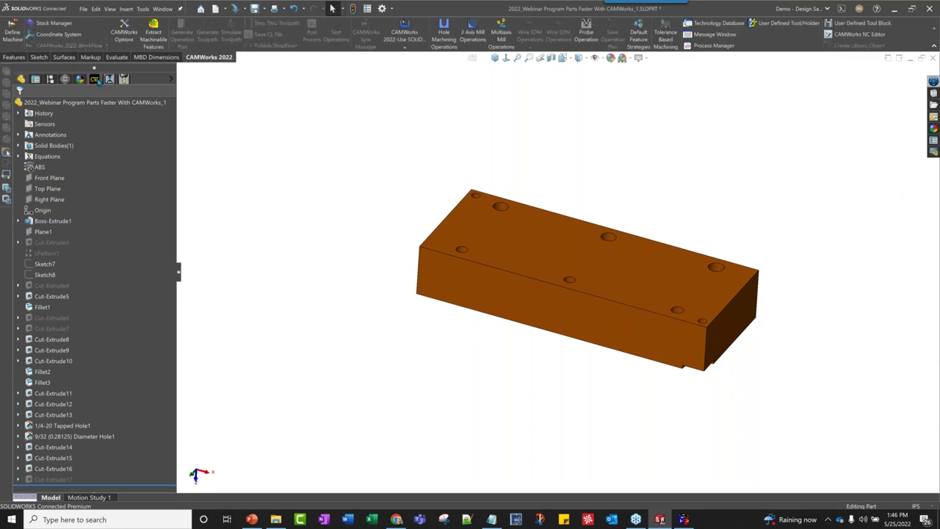
pyautogui.click(94, 78)
pyautogui.rightClick(61, 114)
pyautogui.click(79, 127)
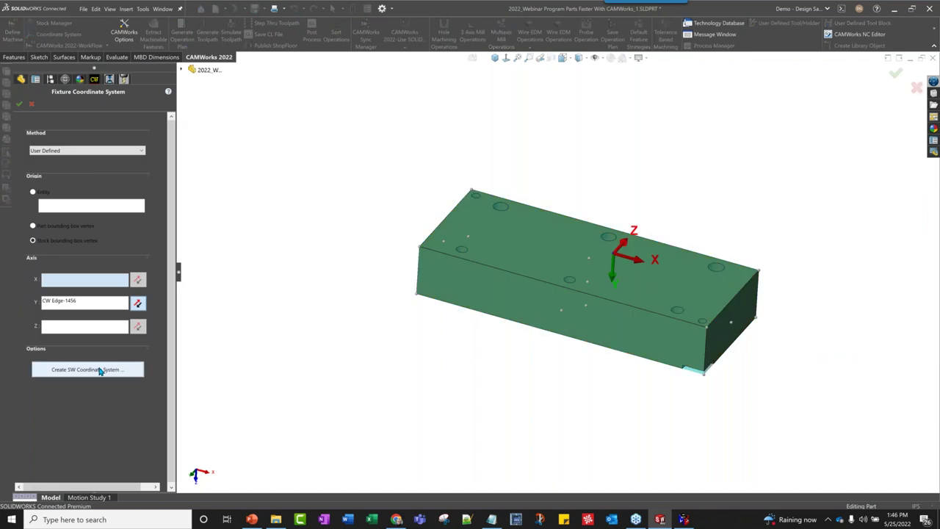
pyautogui.click(63, 150)
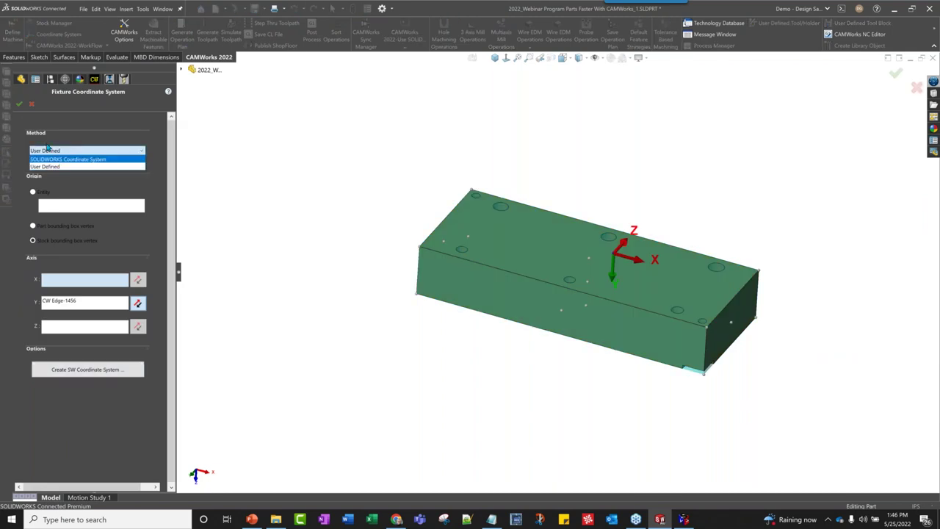
pyautogui.click(30, 105)
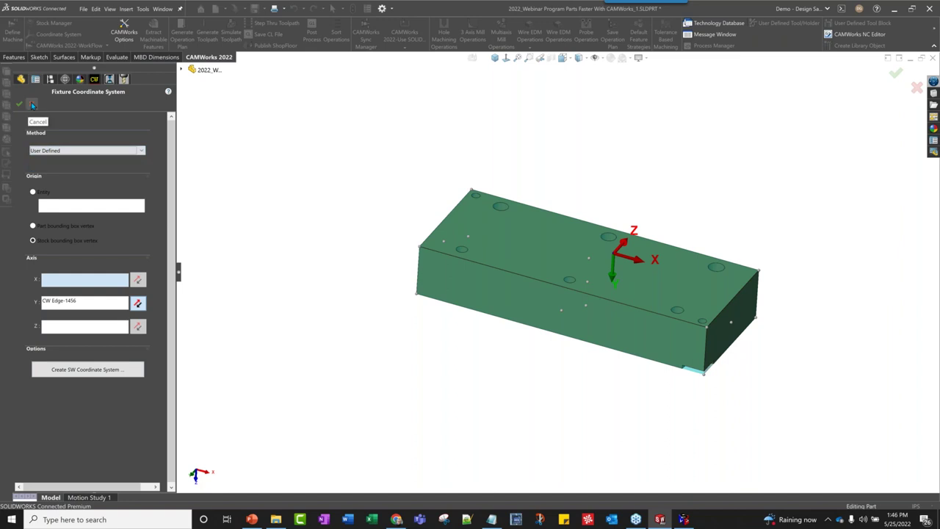
pyautogui.click(30, 105)
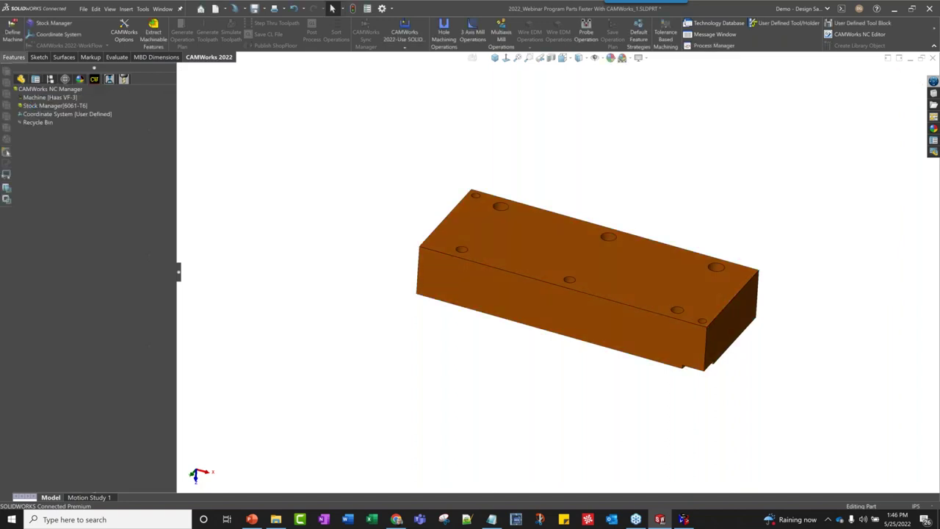
pyautogui.click(14, 57)
pyautogui.click(338, 46)
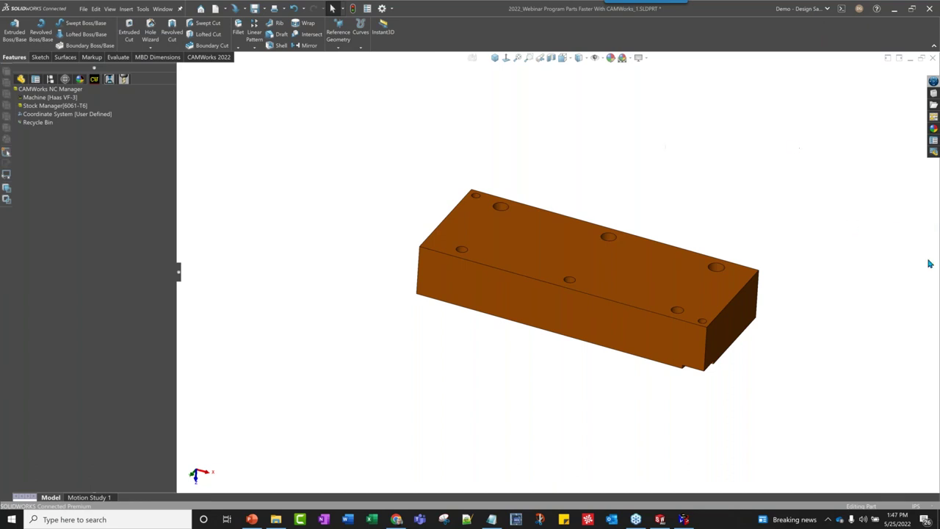
# Step: Create a reference coordinate system at the front-left top vertex with X along the front top edge
pyautogui.click(67, 114)
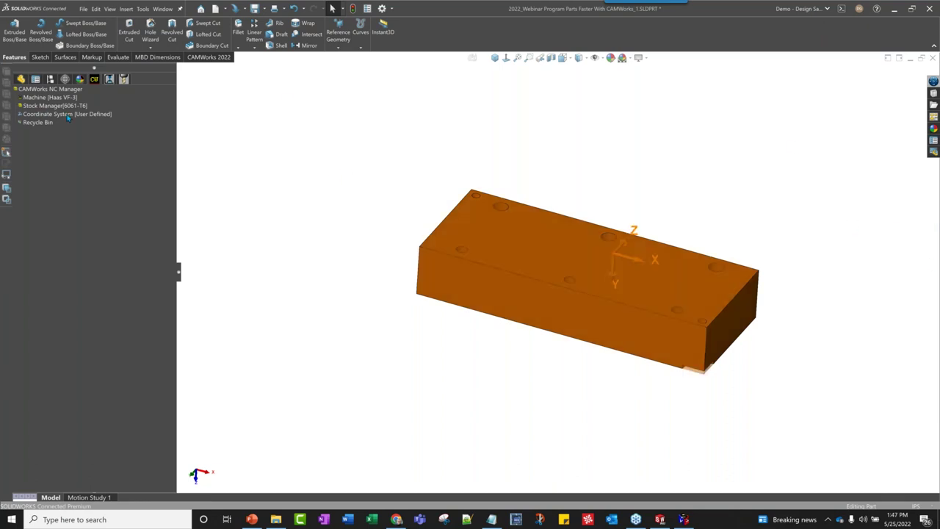
pyautogui.rightClick(64, 117)
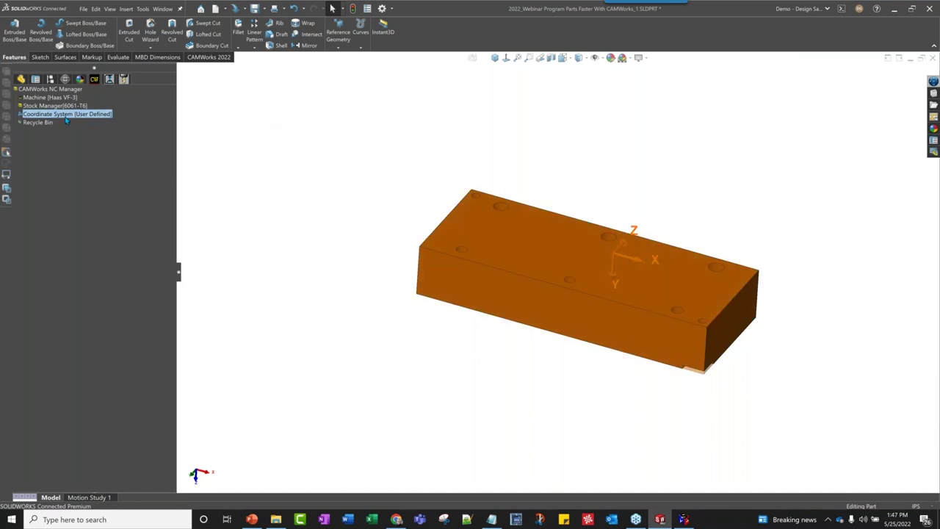
pyautogui.click(342, 47)
pyautogui.click(367, 79)
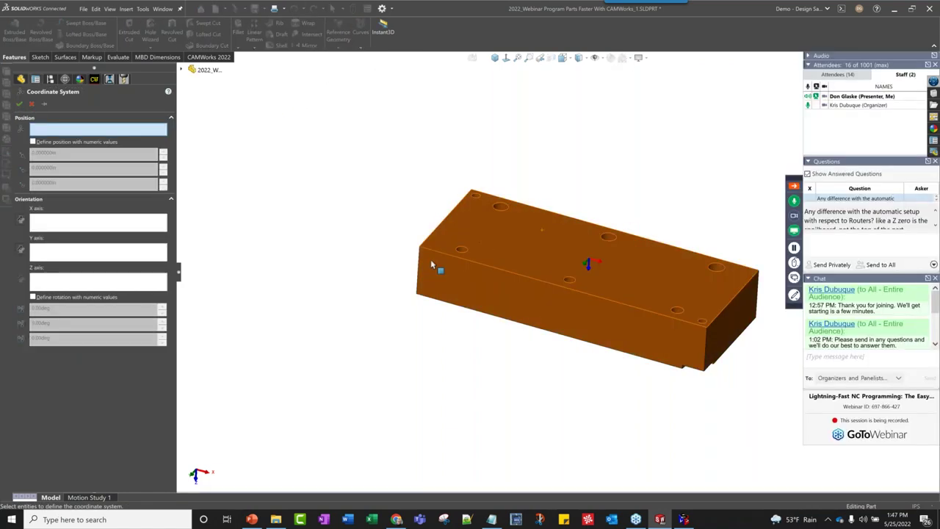
pyautogui.click(418, 249)
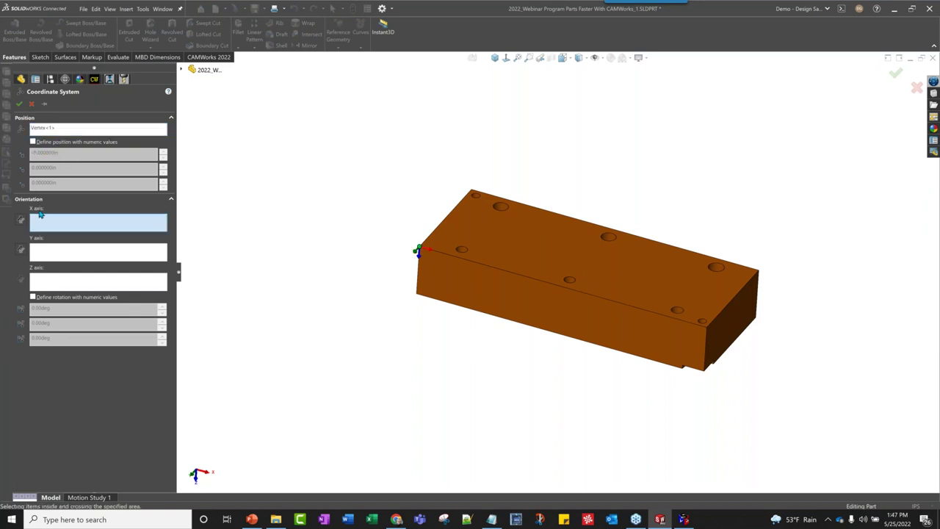
pyautogui.scroll(-3, 419, 248)
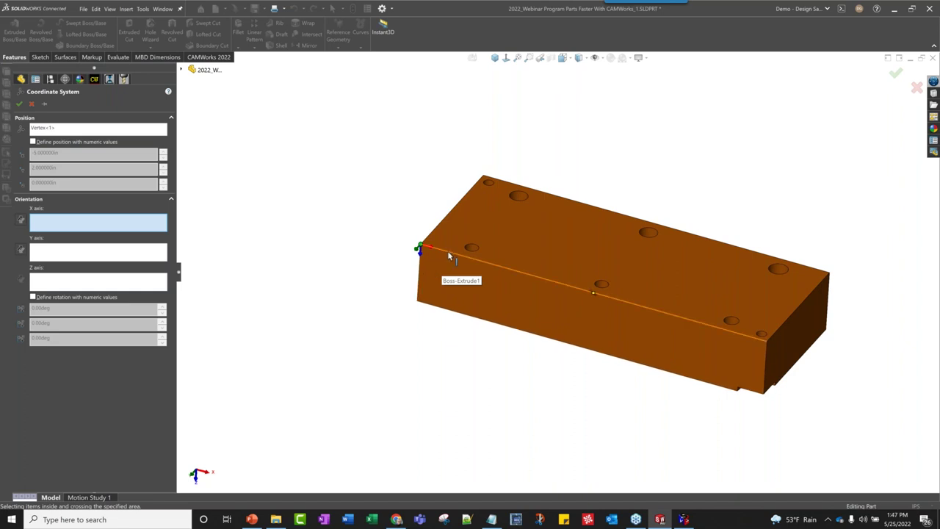
pyautogui.click(449, 255)
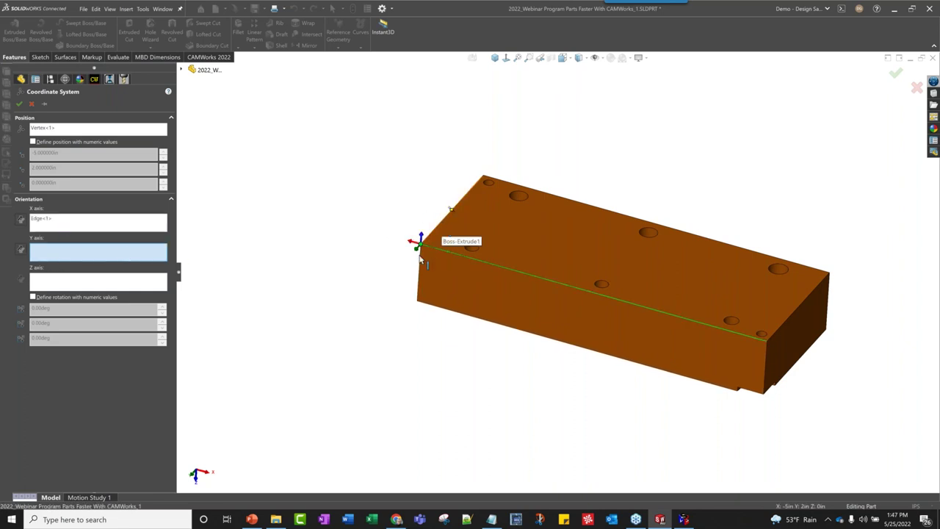
pyautogui.click(111, 222)
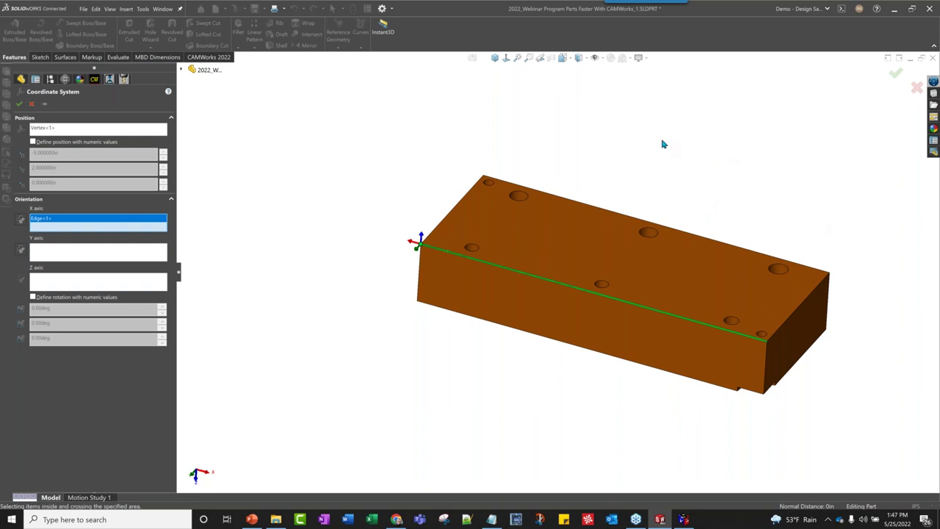
pyautogui.press('Return')
pyautogui.moveTo(704, 287); pyautogui.dragTo(603, 279, button='middle')
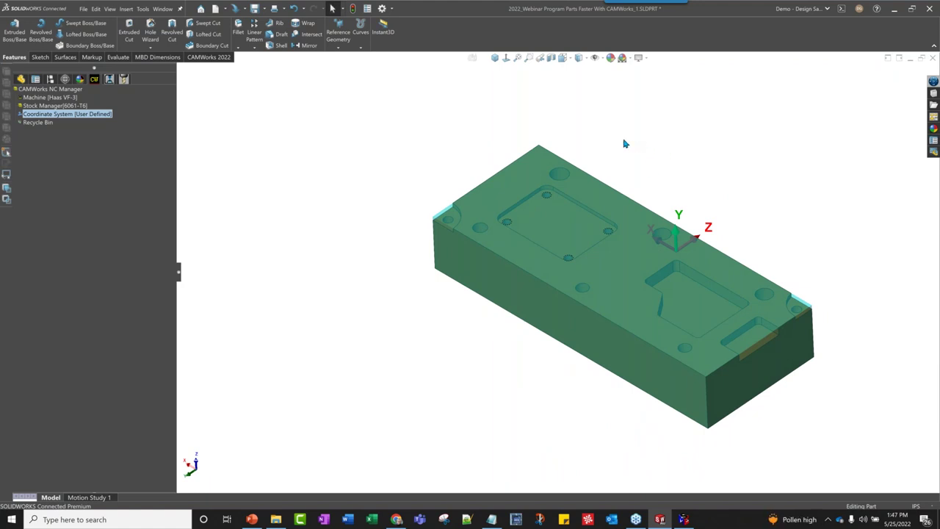
# Step: Start a new sketch (Sketch28) on the Front Plane from the FeatureManager tree
pyautogui.moveTo(642, 140); pyautogui.dragTo(639, 124, button='middle')
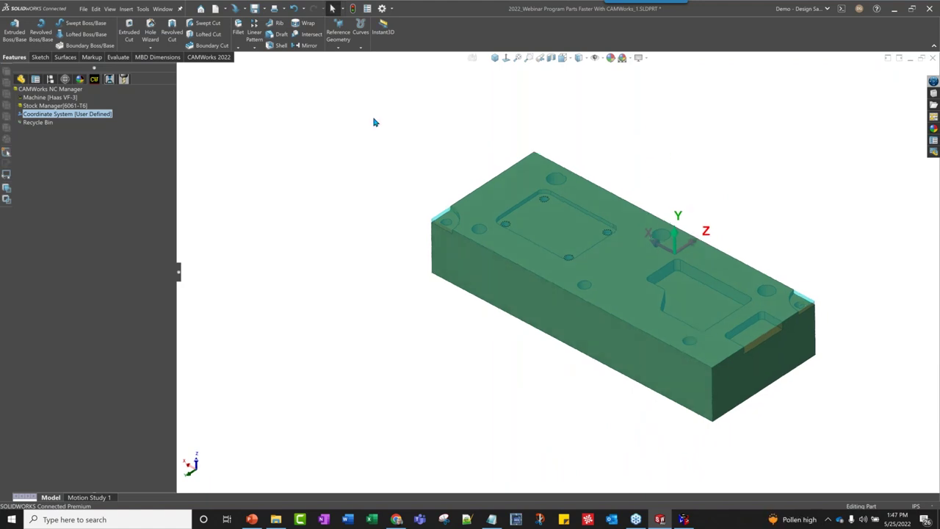
pyautogui.click(21, 78)
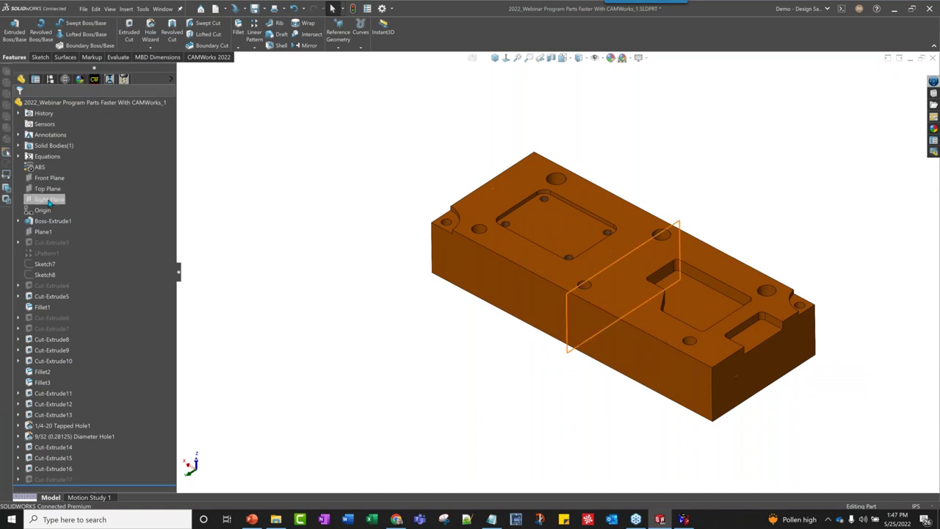
pyautogui.click(49, 179)
pyautogui.click(54, 169)
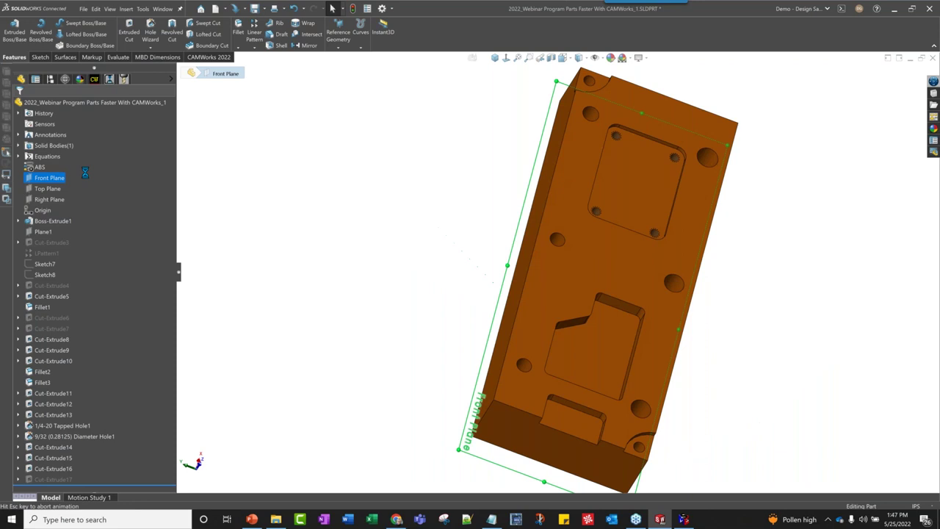
pyautogui.moveTo(500, 115); pyautogui.dragTo(488, 241, button='middle')
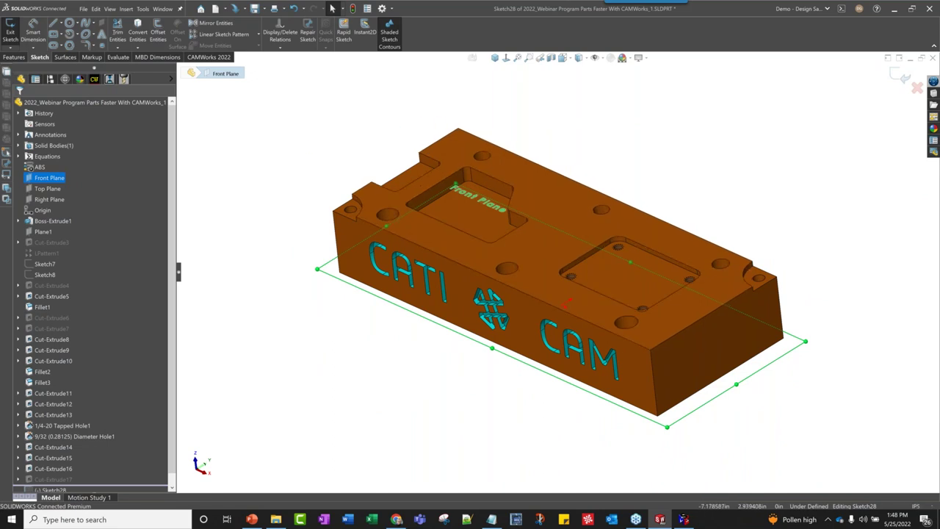
# Step: Select the Corner Rectangle tool from the Rectangle flyout
pyautogui.click(61, 35)
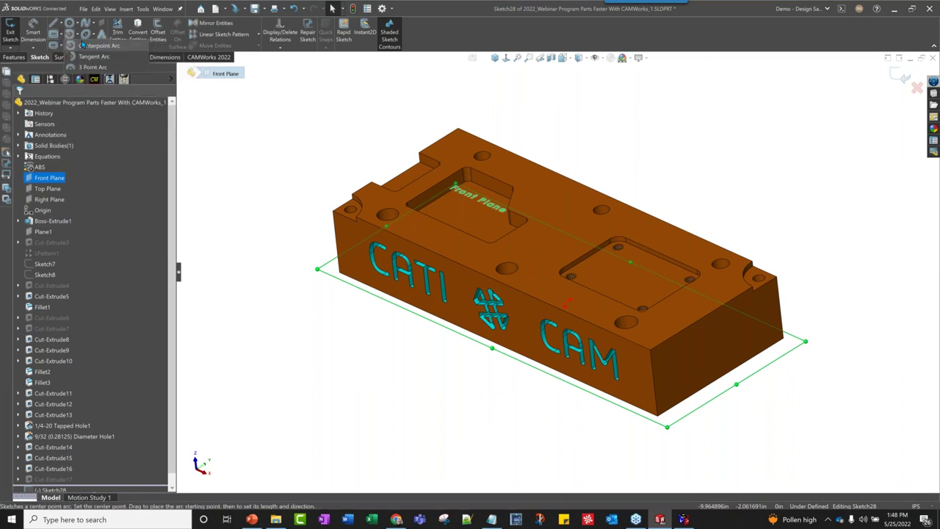
pyautogui.click(61, 24)
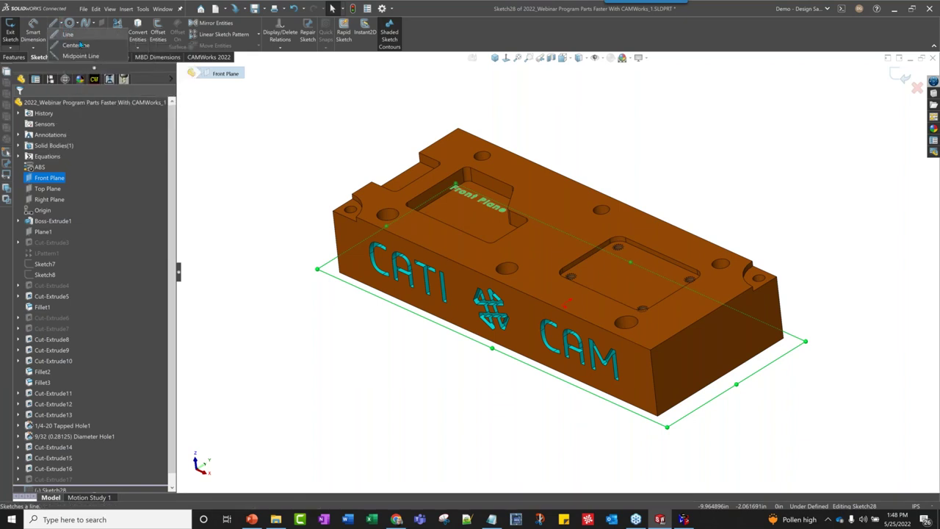
pyautogui.click(63, 35)
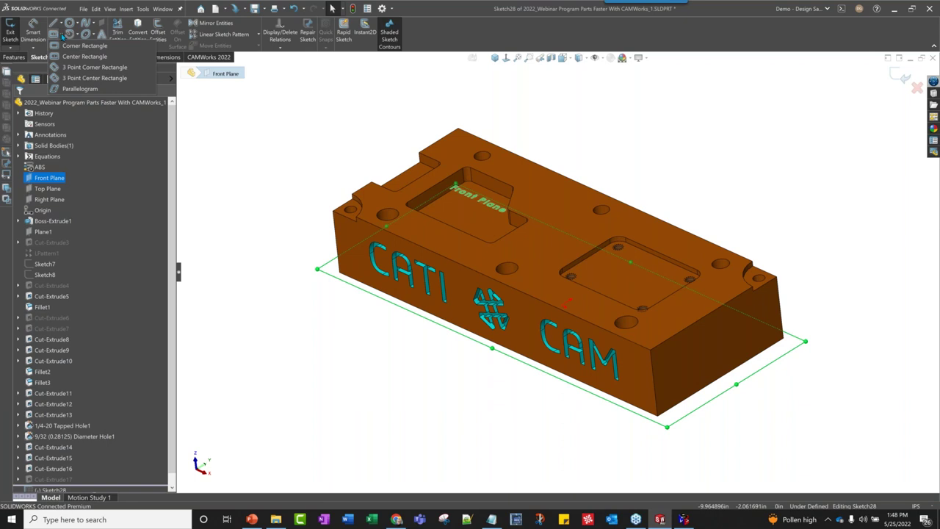
pyautogui.click(81, 46)
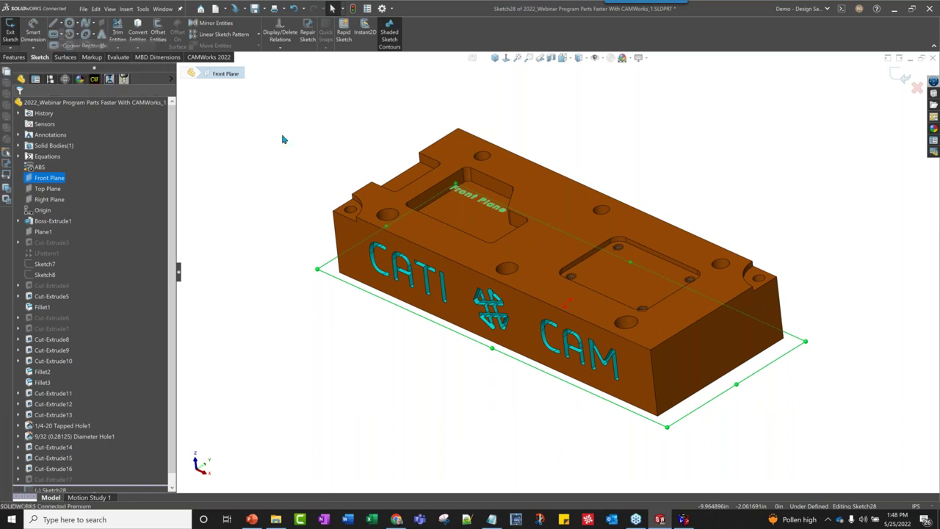
# Step: Drag a rectangle around the part and turn the view normal to the sketch plane
pyautogui.click(318, 277)
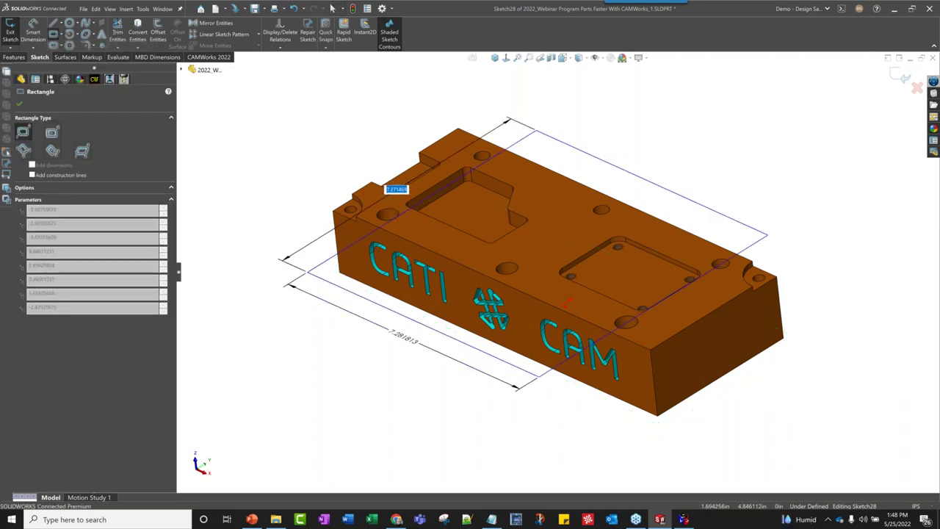
pyautogui.moveTo(804, 389); pyautogui.dragTo(577, 152, button='middle')
pyautogui.hotkey('ctrl', '8')
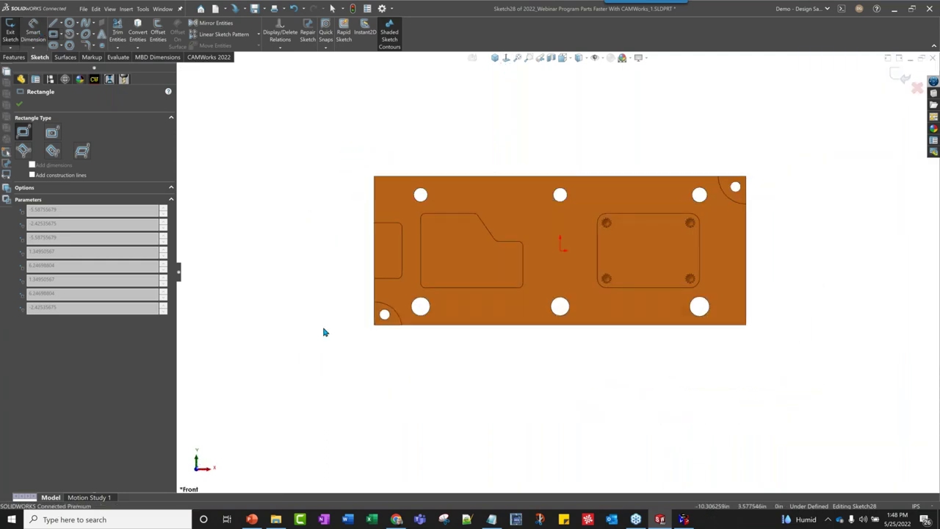
pyautogui.press('Escape')
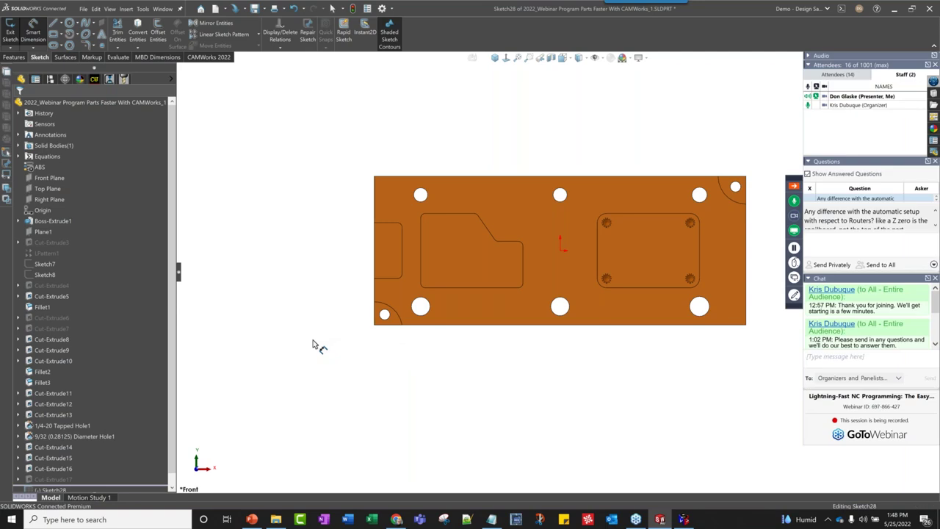
# Step: Fit the part in the view and exit Sketch28 without keeping any geometry
pyautogui.scroll(-3, 245, 353)
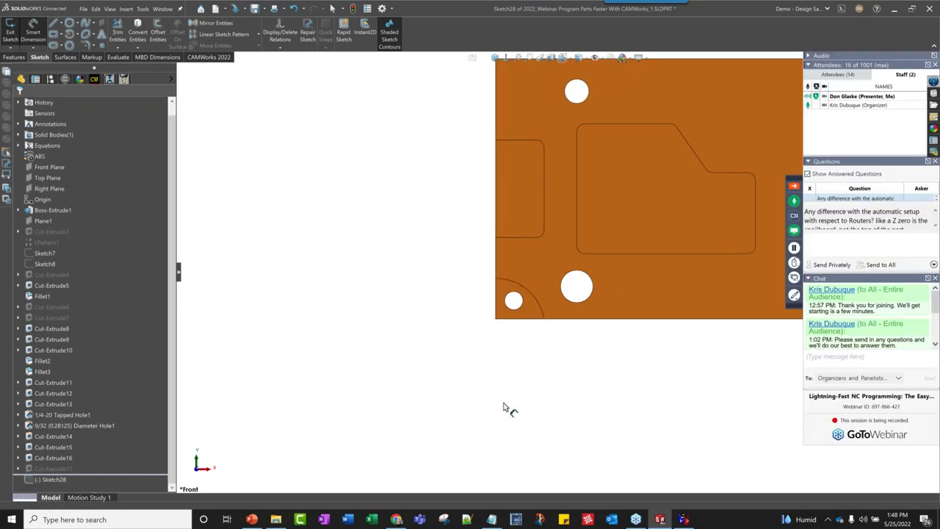
pyautogui.press('f')
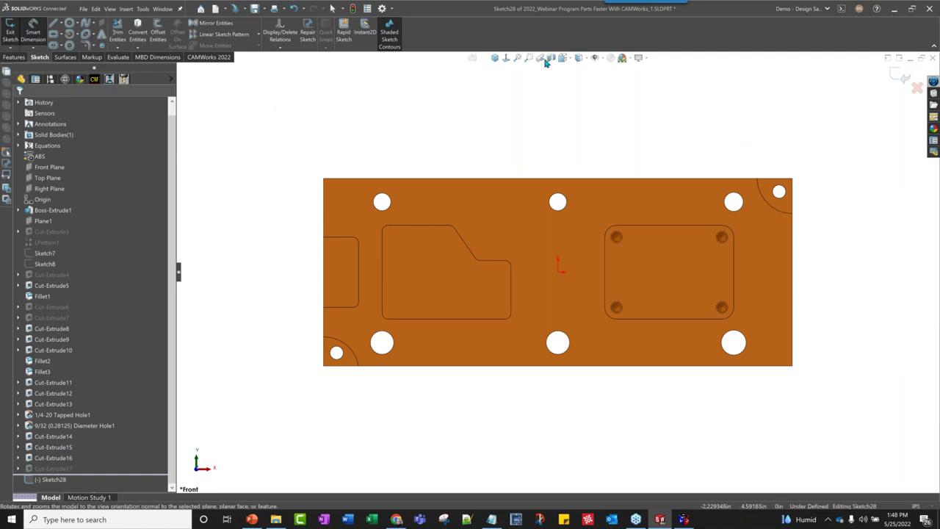
pyautogui.click(595, 57)
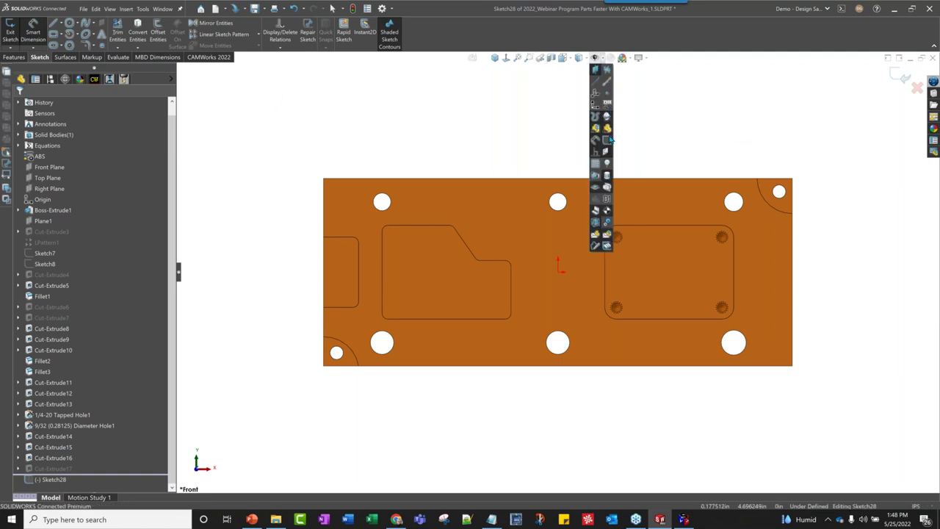
pyautogui.press('d')
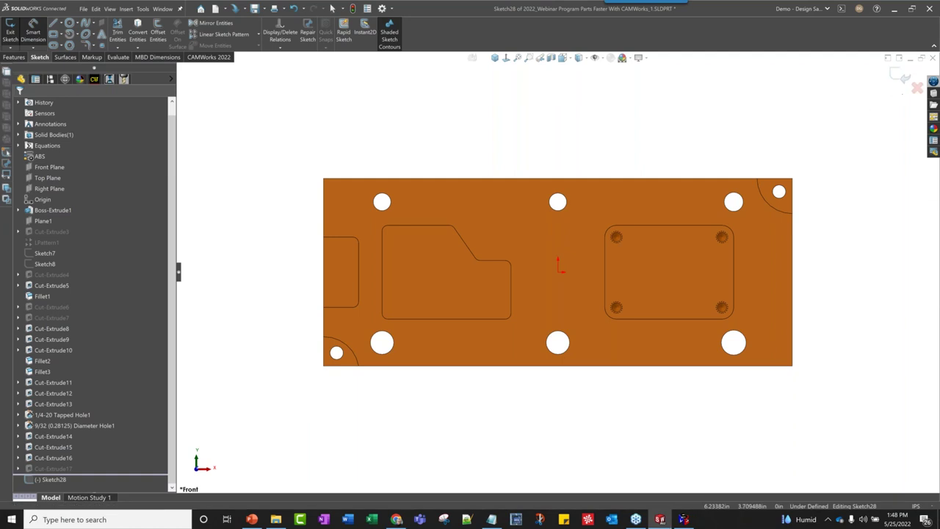
pyautogui.click(895, 79)
pyautogui.click(896, 78)
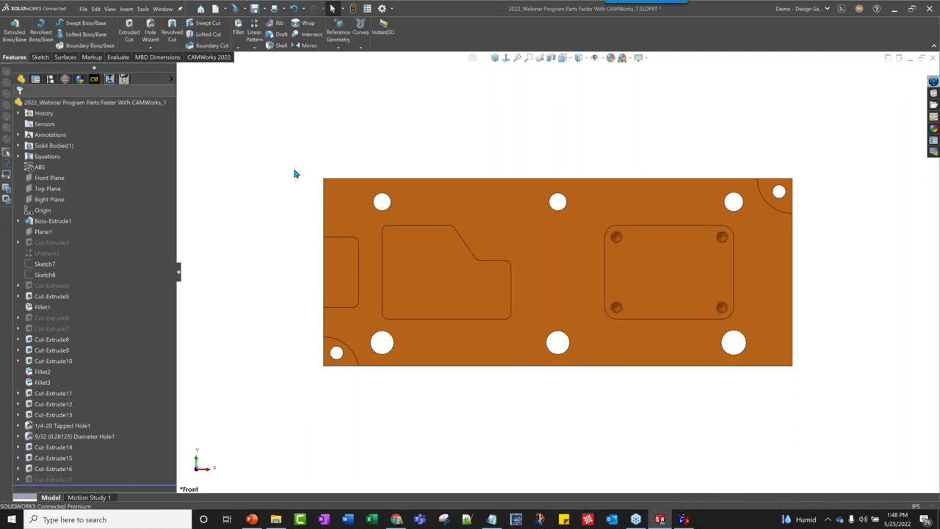
# Step: Start a sketch on the Front Plane and draw a corner rectangle enclosing the part
pyautogui.click(58, 180)
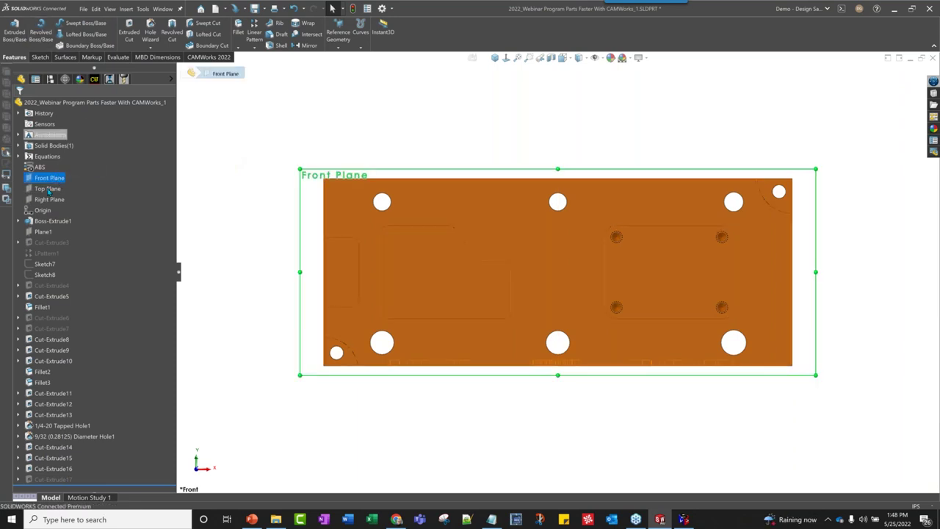
pyautogui.rightClick(51, 179)
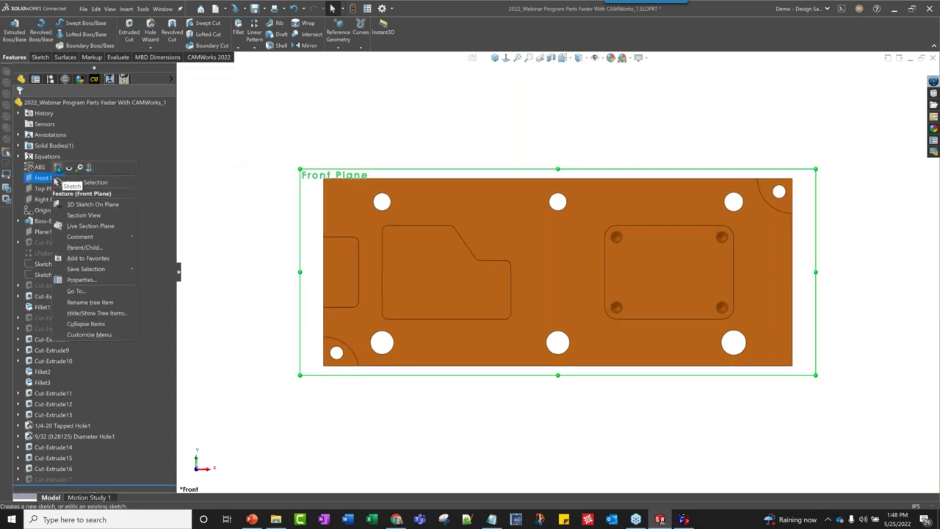
pyautogui.click(66, 169)
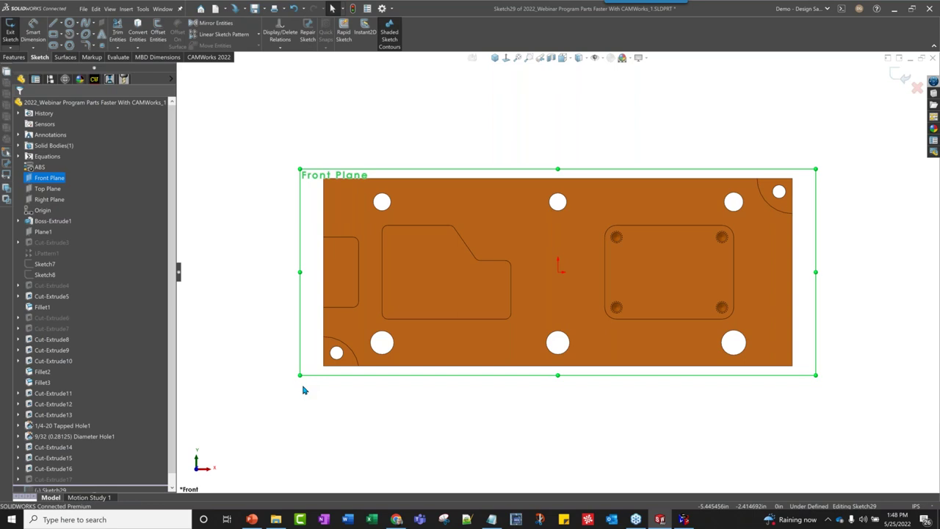
pyautogui.click(53, 36)
pyautogui.click(292, 390)
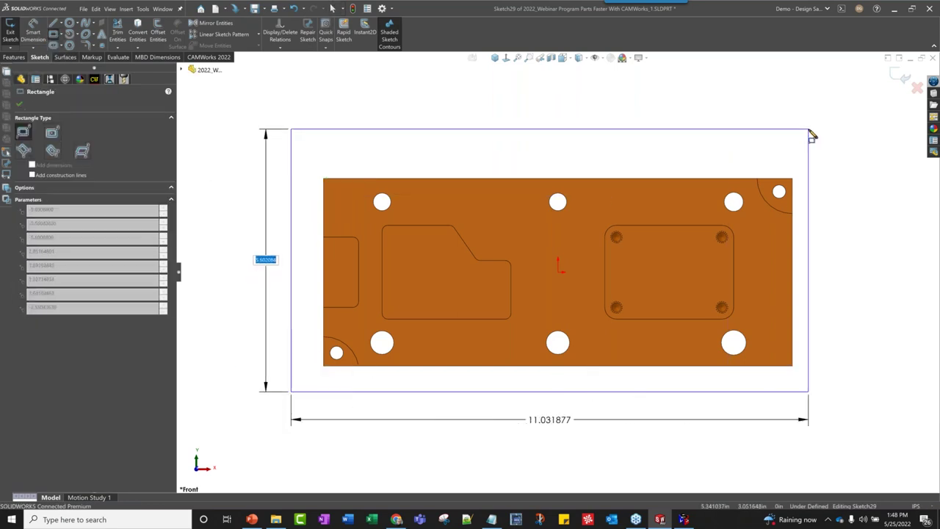
pyautogui.click(809, 130)
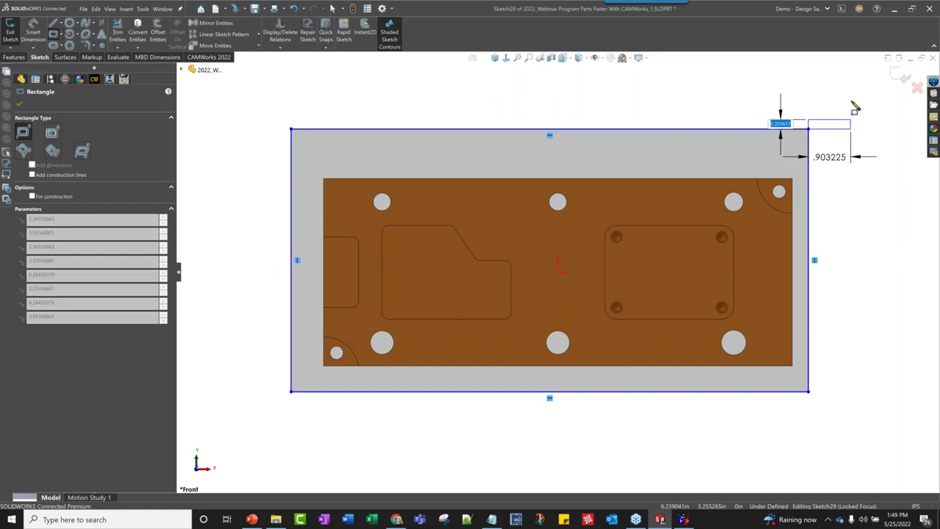
pyautogui.press('Escape')
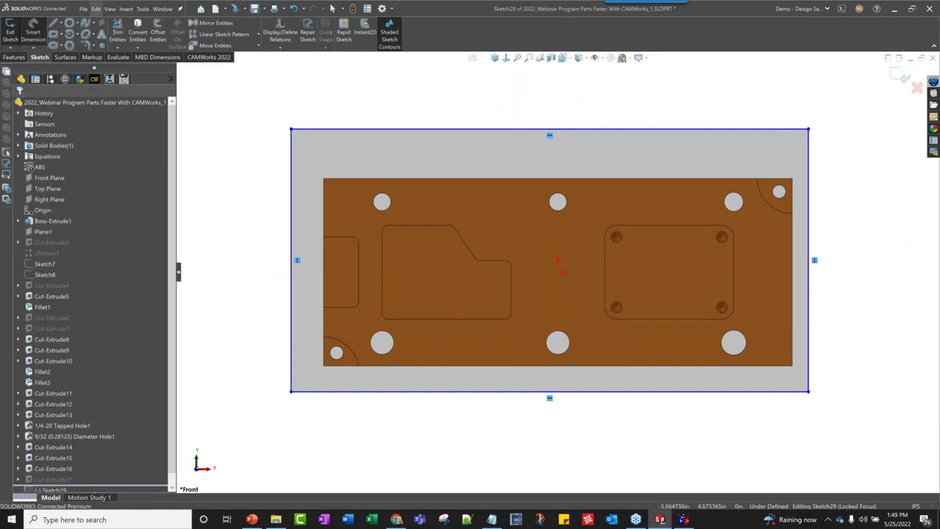
# Step: Dimension the rectangle 0.5 in below and 0.5 in left of the part
pyautogui.click(342, 365)
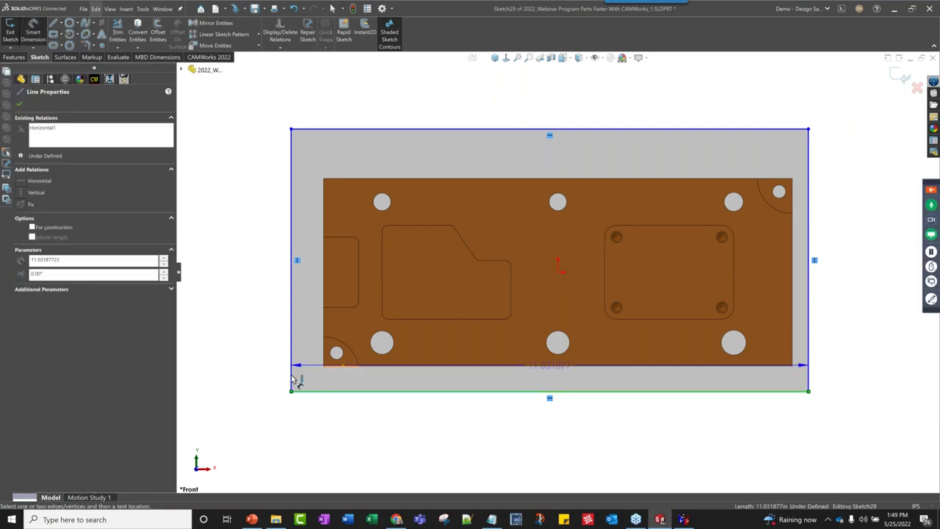
pyautogui.click(261, 376)
pyautogui.write('.5')
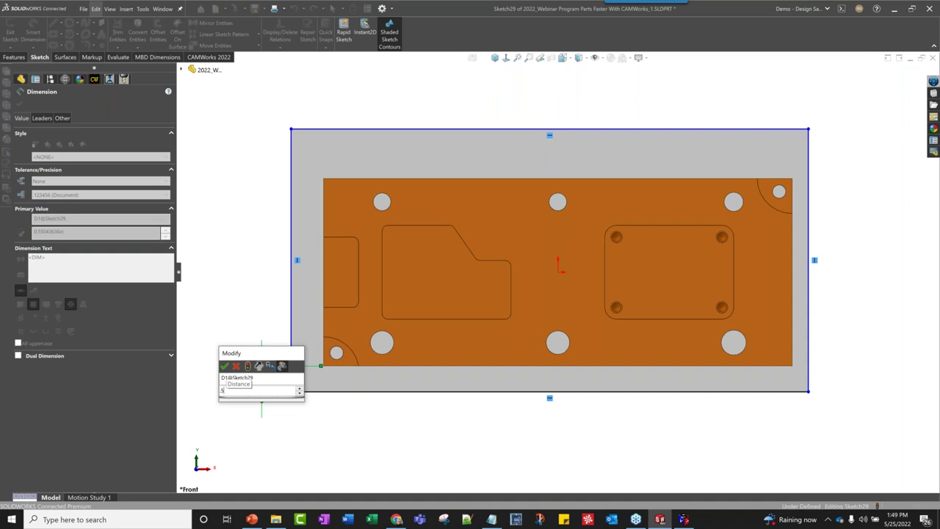
pyautogui.press('Return')
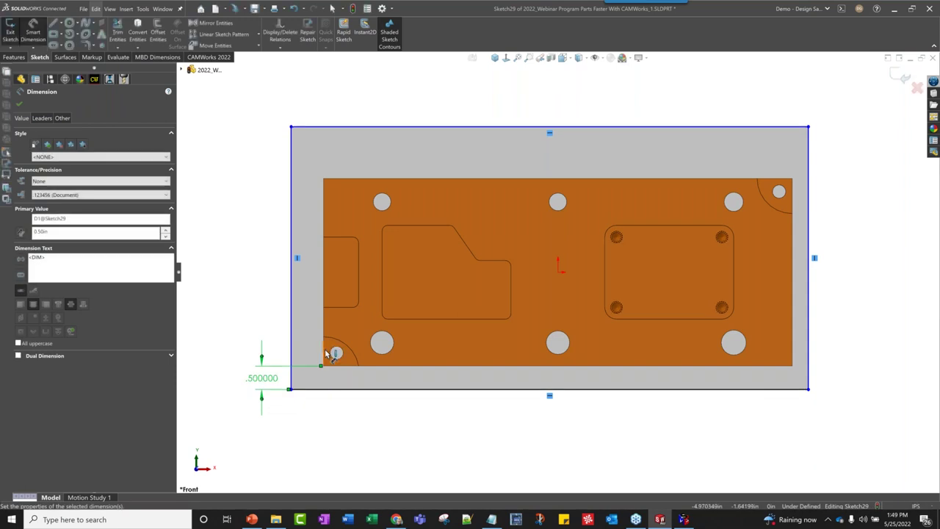
pyautogui.click(331, 353)
pyautogui.click(293, 351)
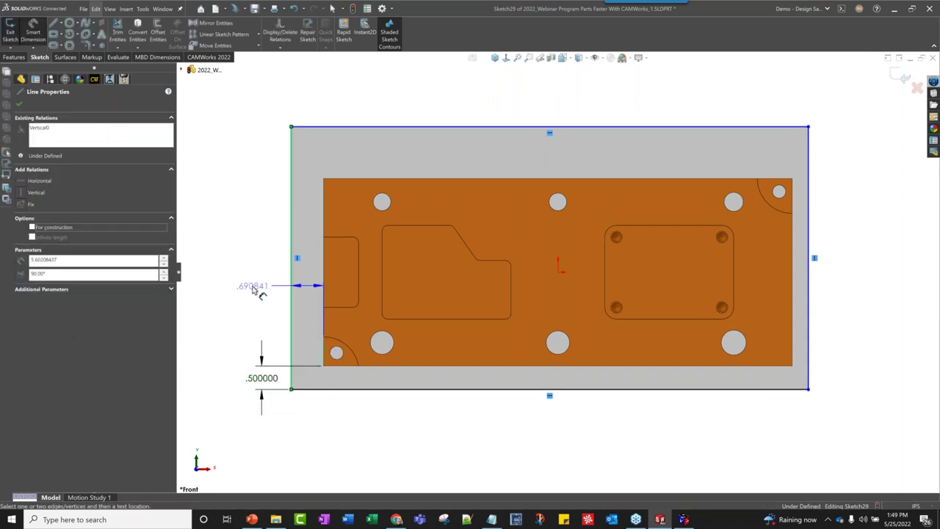
pyautogui.click(252, 286)
pyautogui.write('.5')
pyautogui.press('Return')
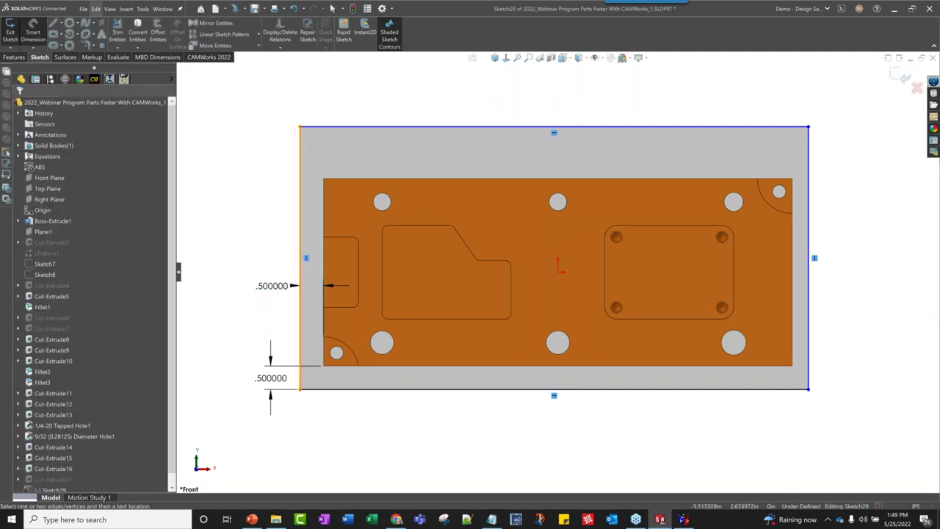
# Step: Give the rectangle a 60 in height and 96 in width, then exit the sketch
pyautogui.click(300, 220)
pyautogui.click(237, 261)
pyautogui.write('60')
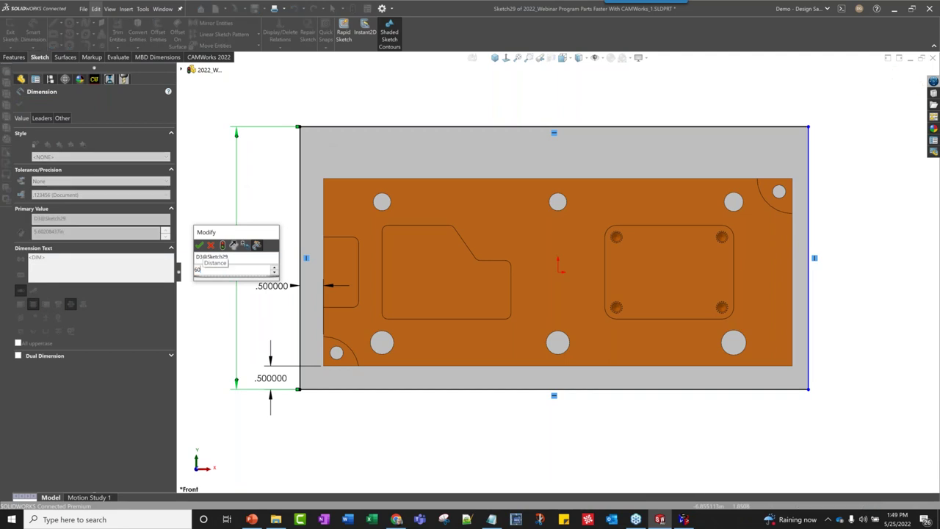
pyautogui.press('Return')
pyautogui.click(602, 389)
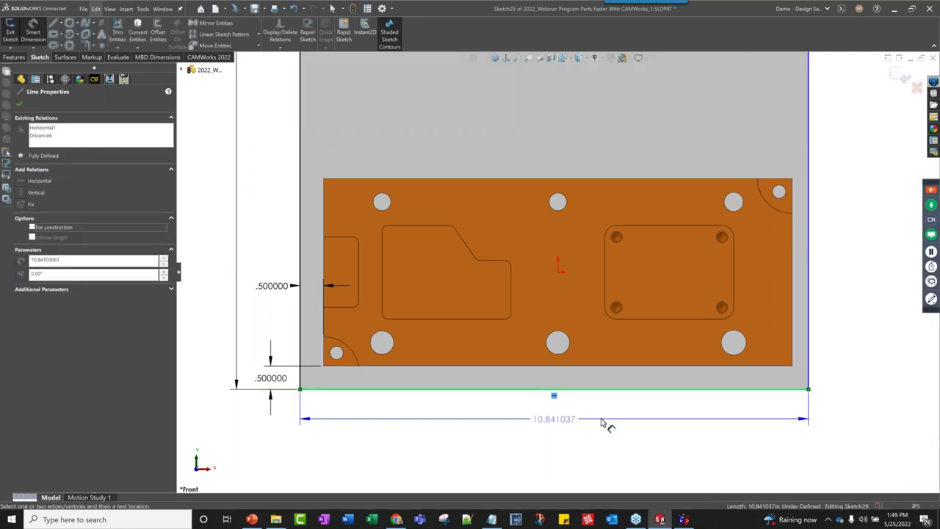
pyautogui.click(601, 422)
pyautogui.press('Return')
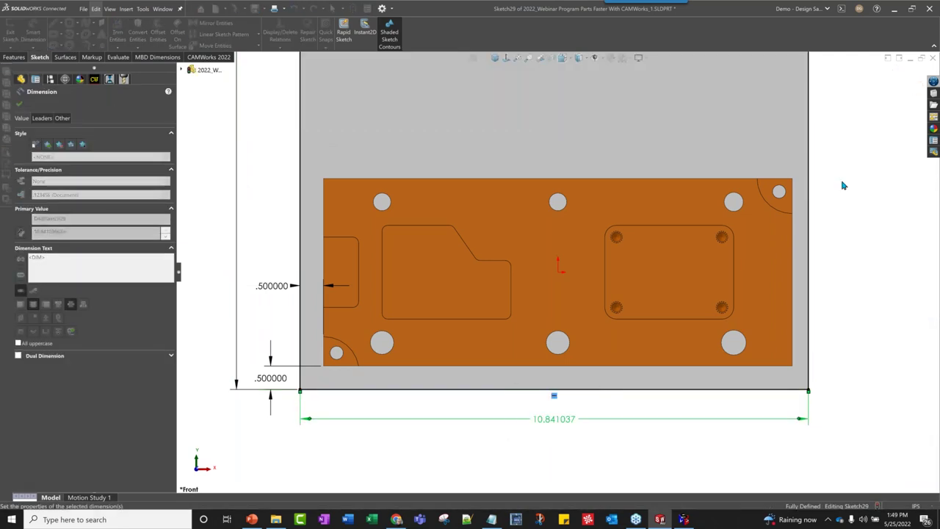
pyautogui.click(494, 59)
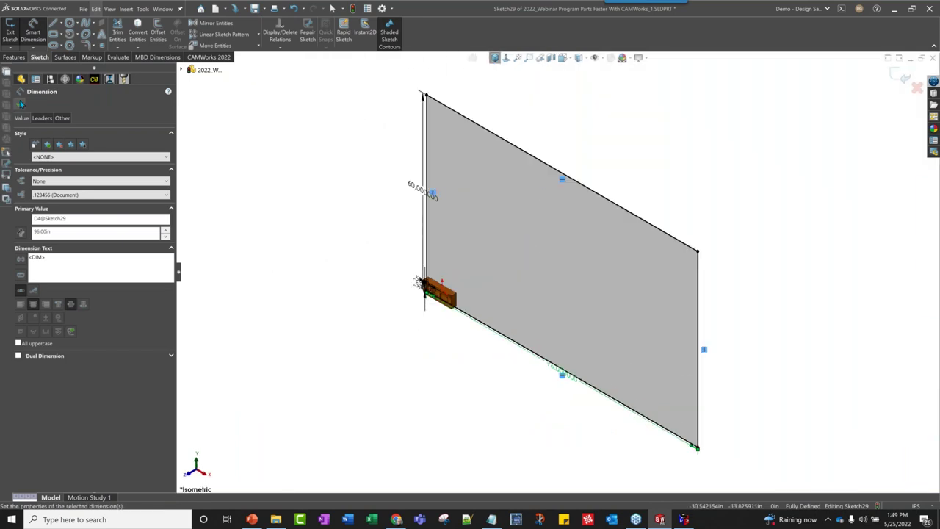
pyautogui.click(21, 103)
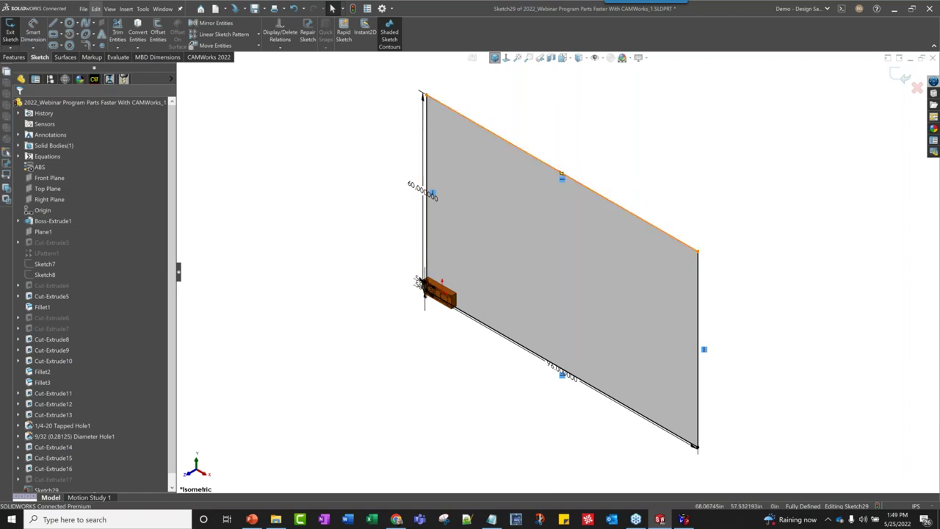
pyautogui.click(900, 76)
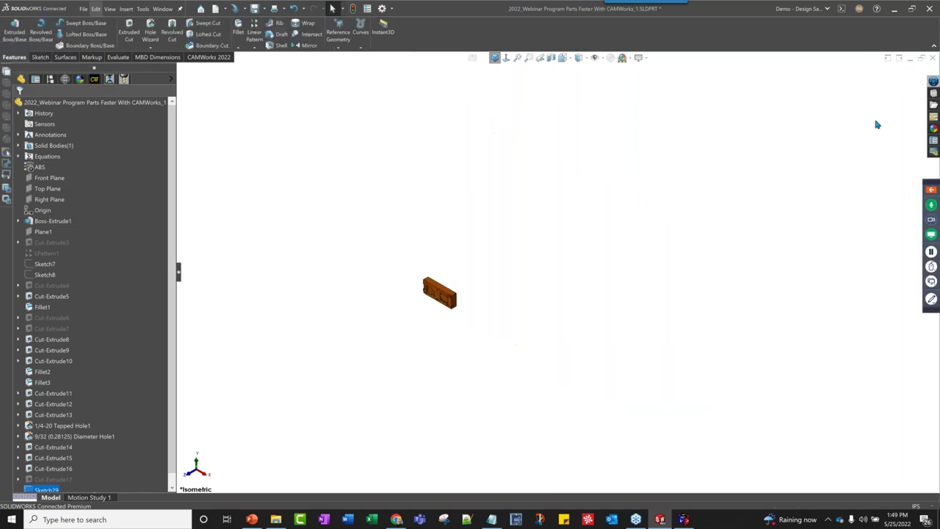
# Step: In the CAMWorks NC Manager tree, choose Edit Definition on the Coordinate System
pyautogui.click(639, 135)
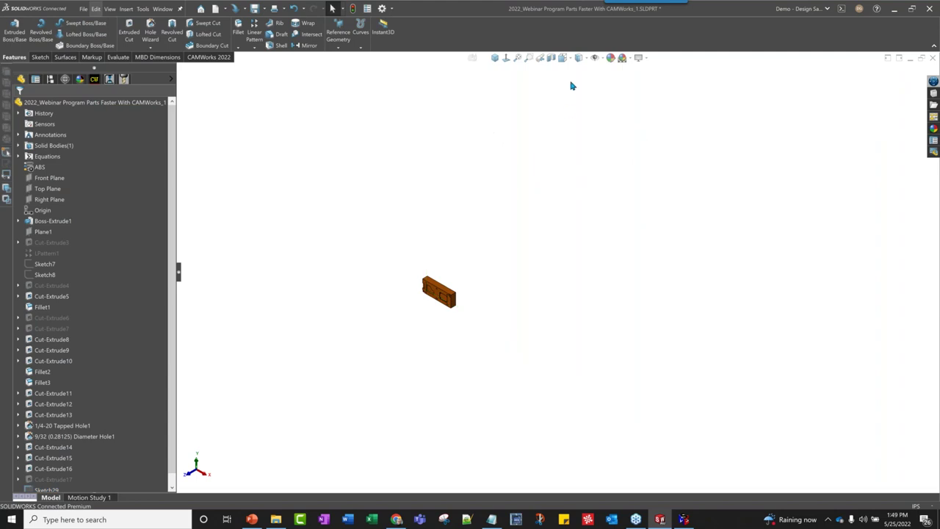
pyautogui.click(586, 58)
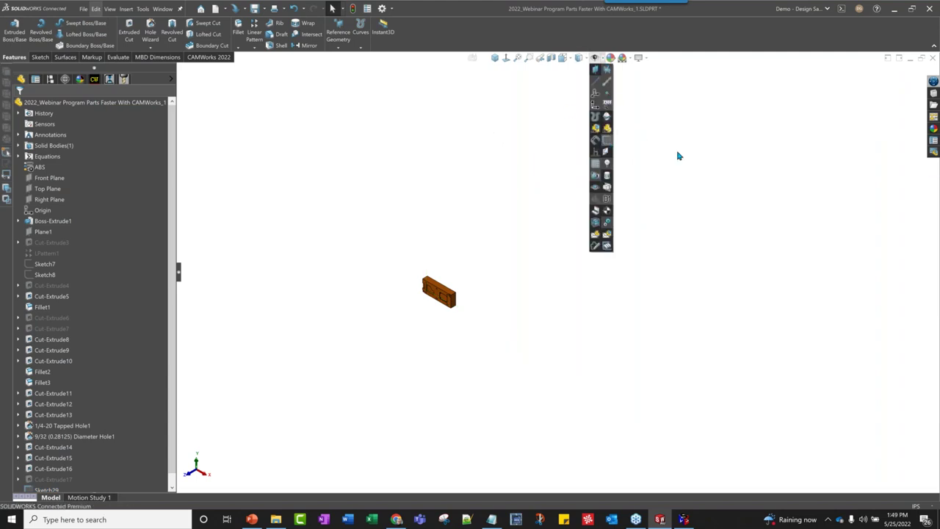
pyautogui.moveTo(435, 271); pyautogui.dragTo(228, 185, button='middle')
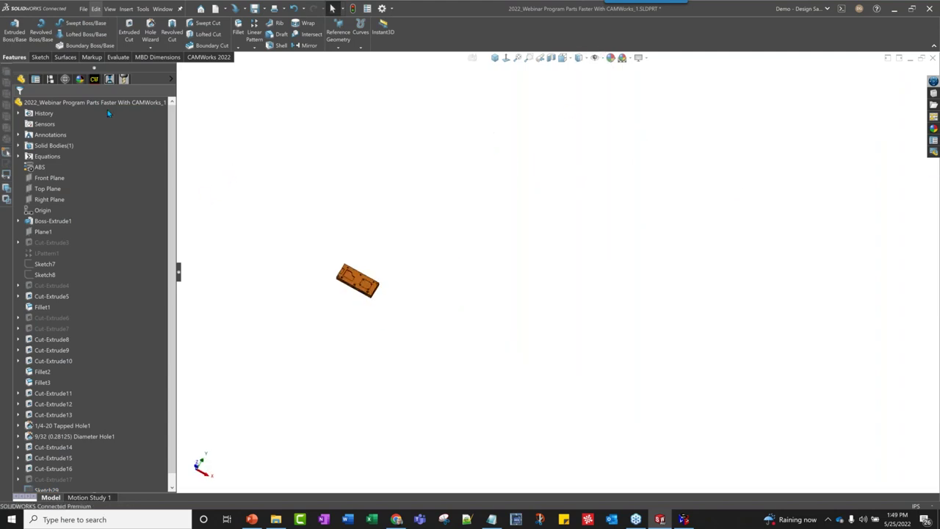
pyautogui.click(94, 79)
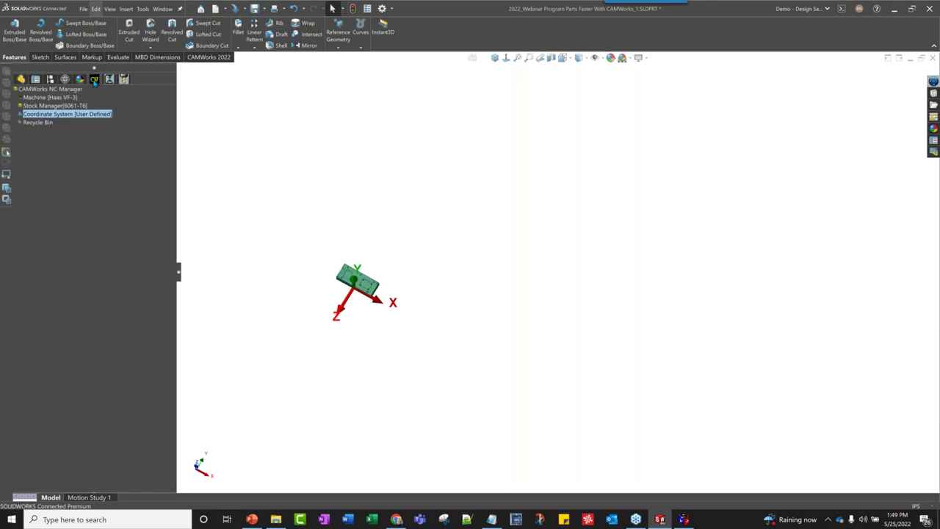
pyautogui.moveTo(446, 339); pyautogui.dragTo(419, 271, button='middle')
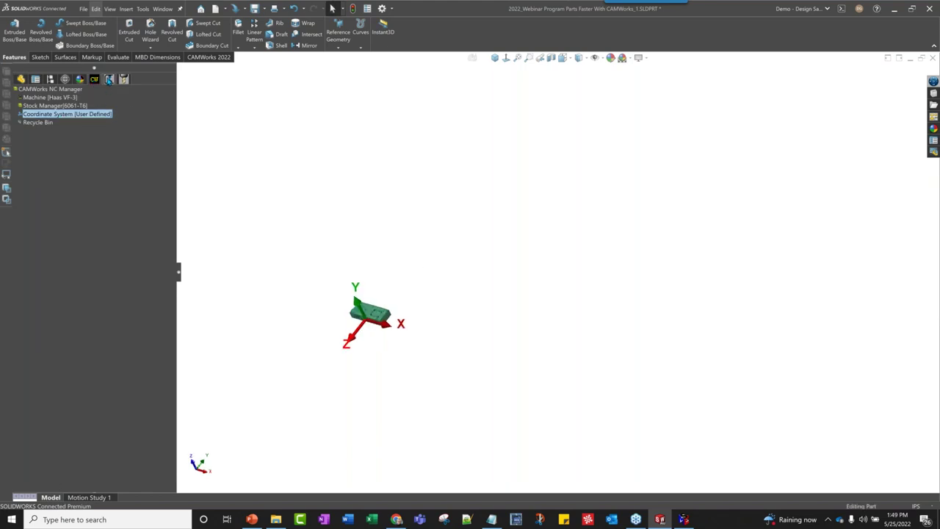
pyautogui.rightClick(57, 115)
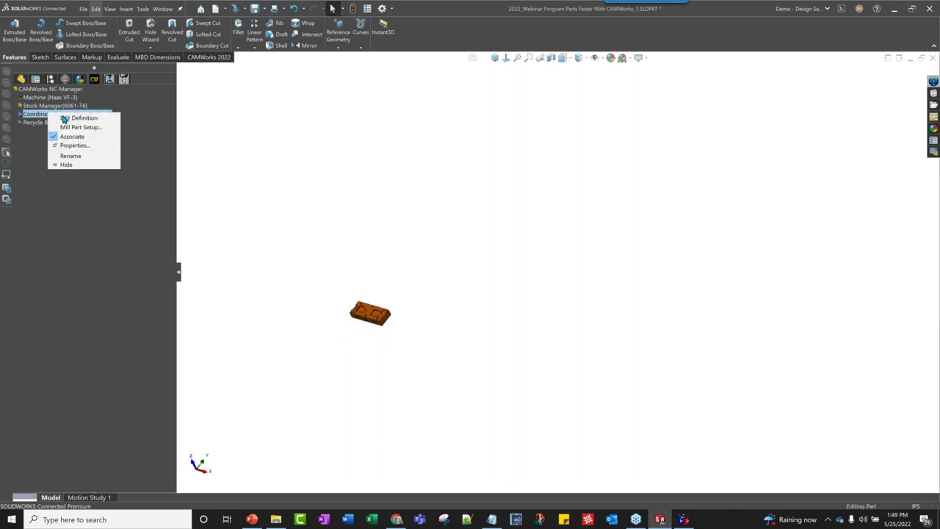
pyautogui.click(85, 120)
# Step: Make sketches visible, fit the view, and clear the edge assigned to the Y axis
pyautogui.scroll(-2, 460, 254)
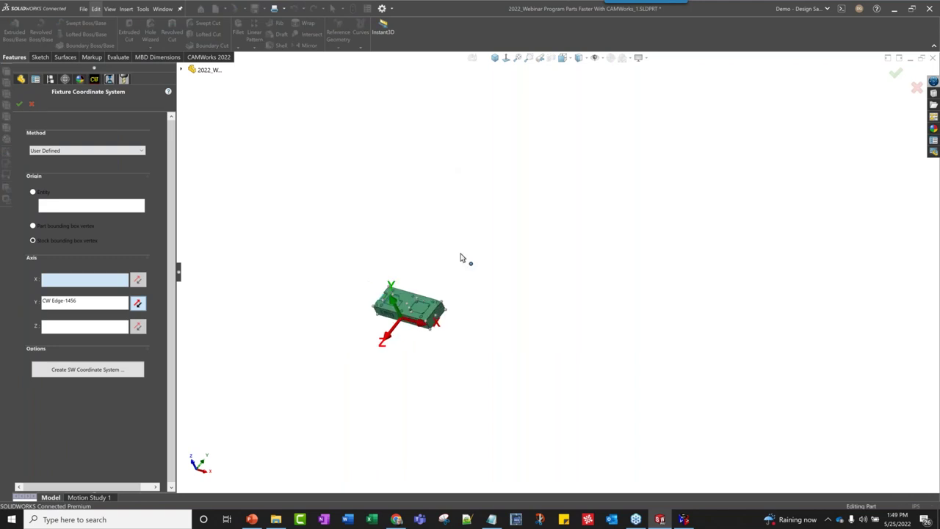
pyautogui.scroll(-3, 595, 74)
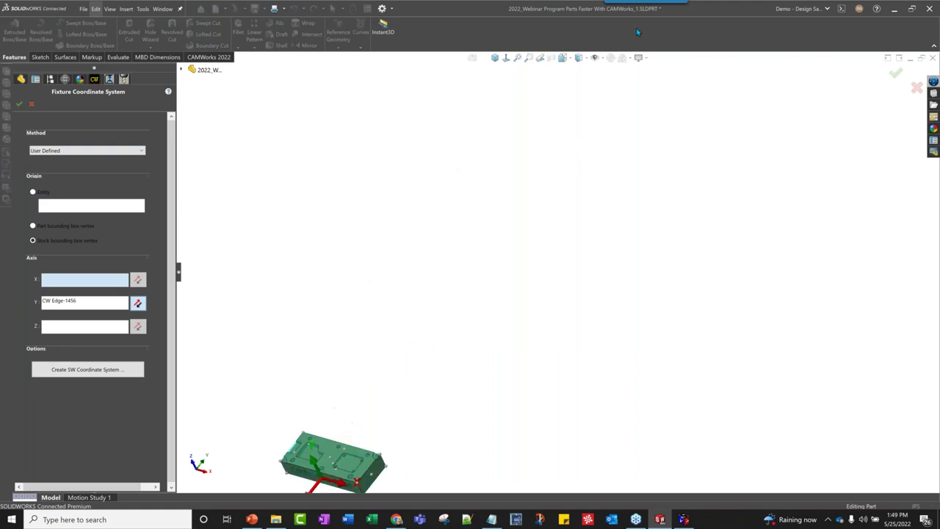
pyautogui.click(602, 60)
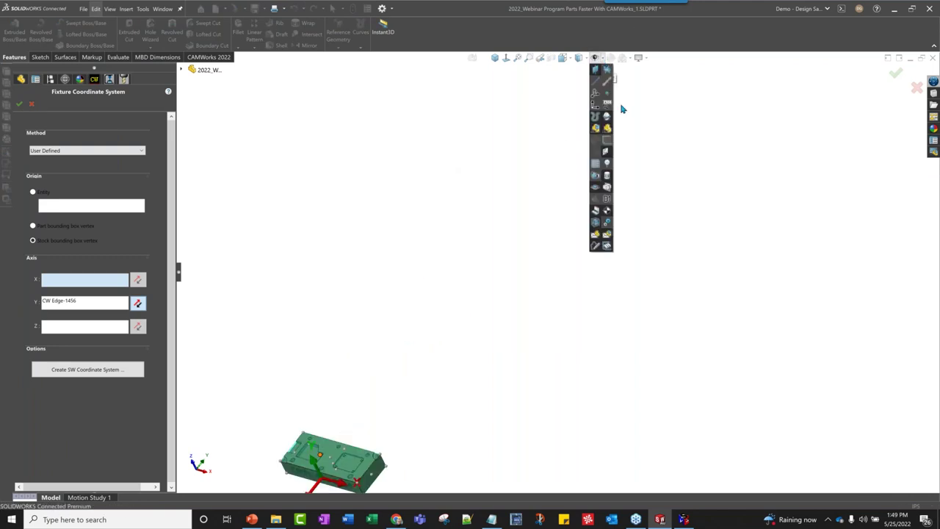
pyautogui.click(608, 140)
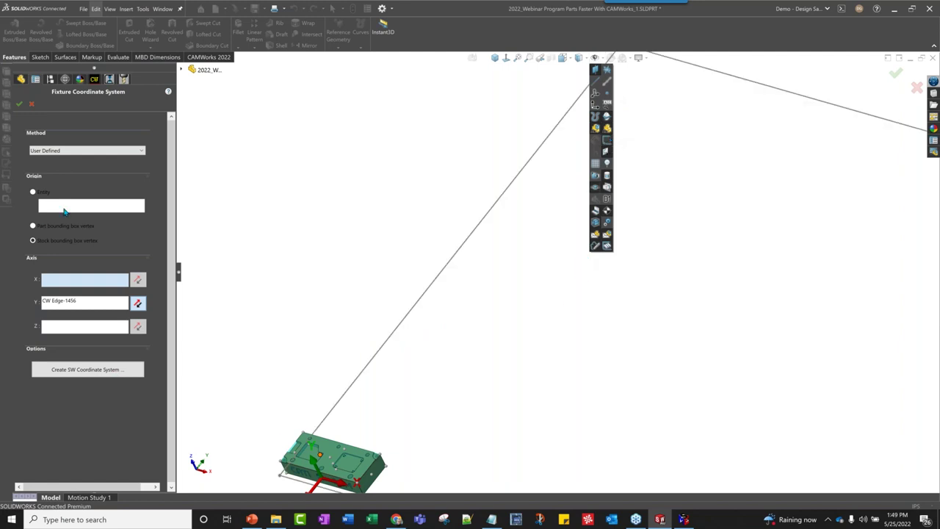
pyautogui.press('f')
pyautogui.scroll(-5, 474, 334)
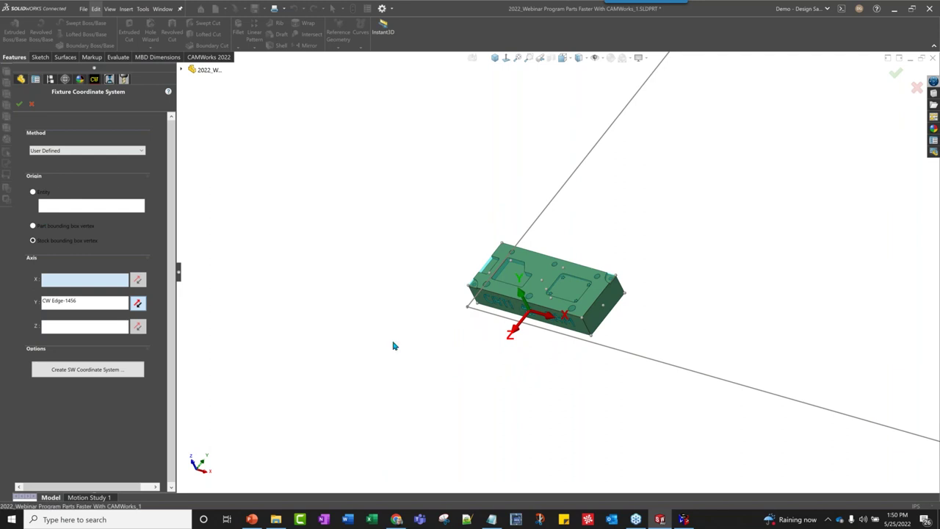
pyautogui.click(72, 305)
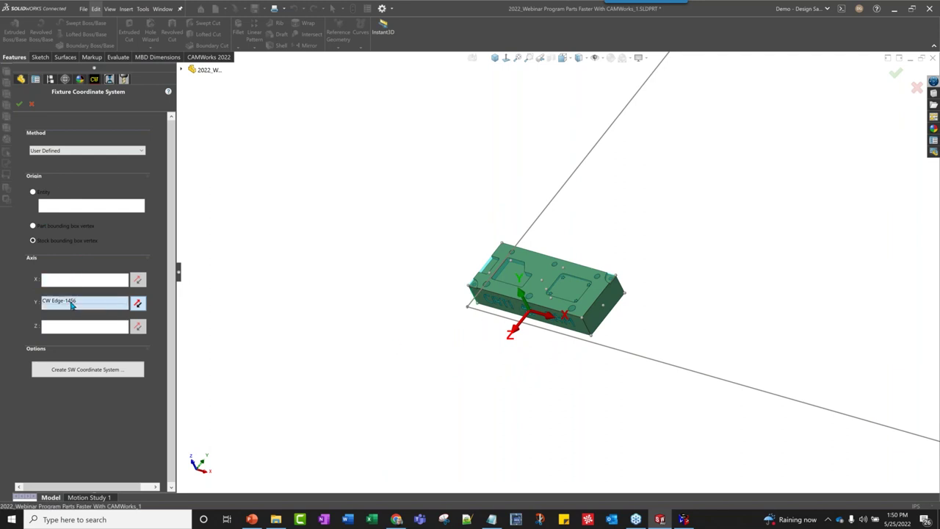
pyautogui.press('Delete')
# Step: Set the origin by Entity to the Sketch29 rectangle's corner point
pyautogui.click(78, 209)
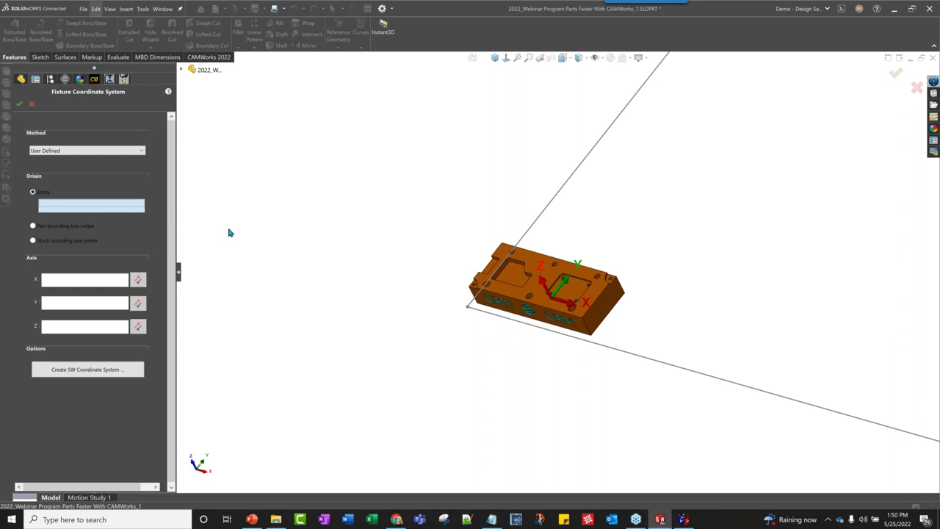
pyautogui.click(468, 308)
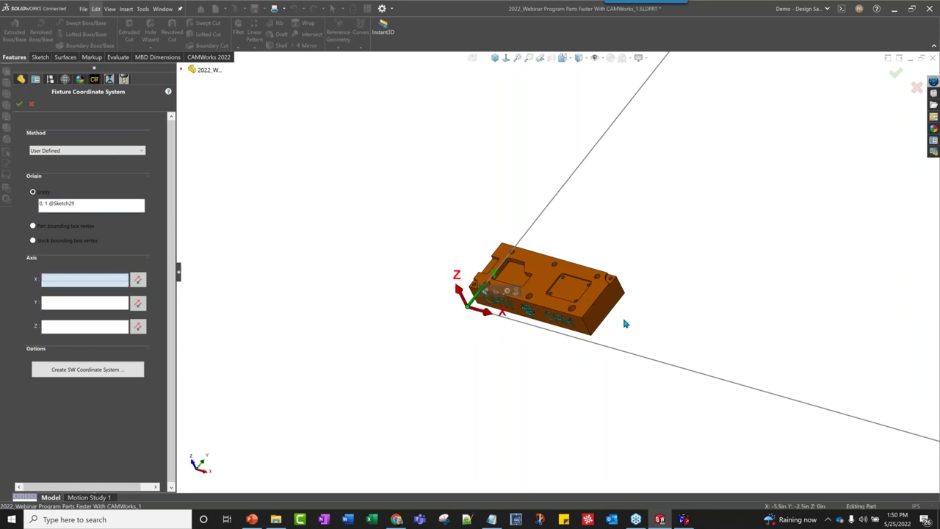
pyautogui.moveTo(653, 308)
pyautogui.mouseDown(button='middle')
pyautogui.moveTo(644, 265)
pyautogui.moveTo(409, 226)
pyautogui.mouseUp(button='middle')
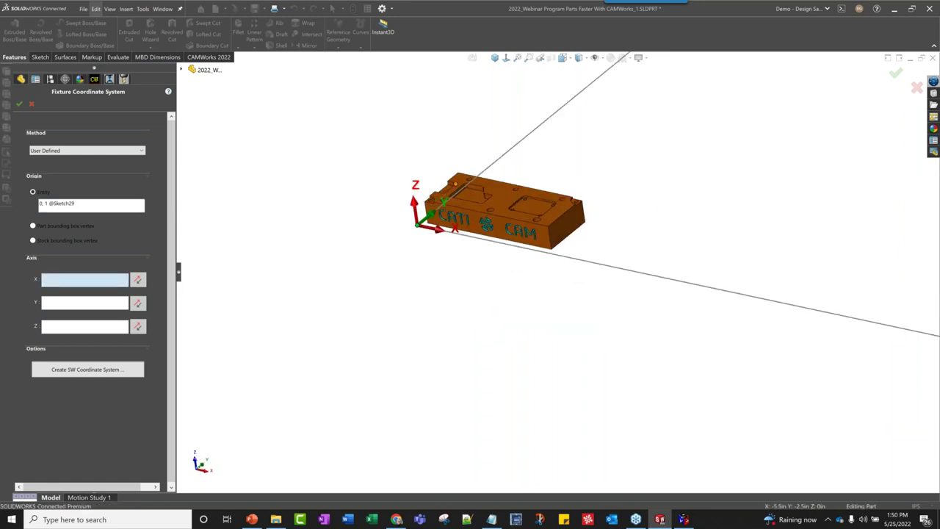
pyautogui.moveTo(595, 228); pyautogui.dragTo(587, 250, button='middle')
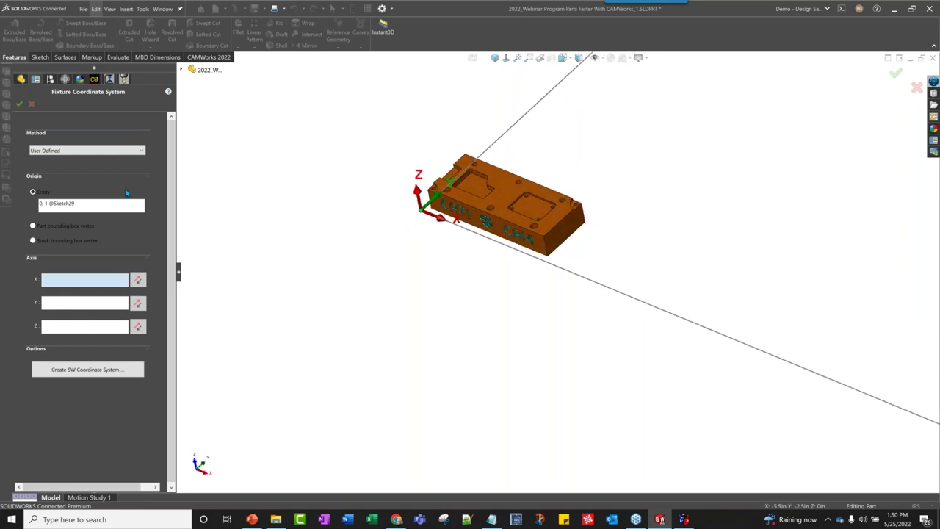
pyautogui.click(180, 71)
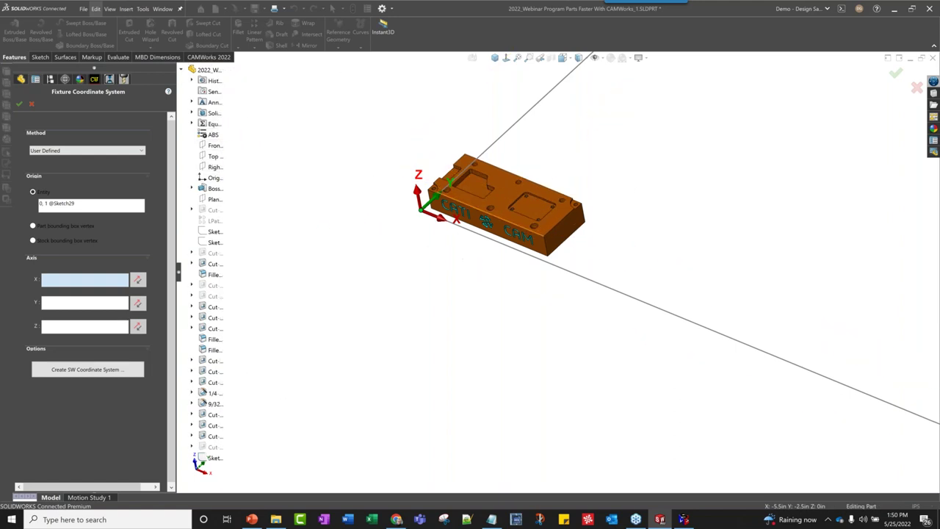
pyautogui.moveTo(499, 235); pyautogui.dragTo(535, 272, button='middle')
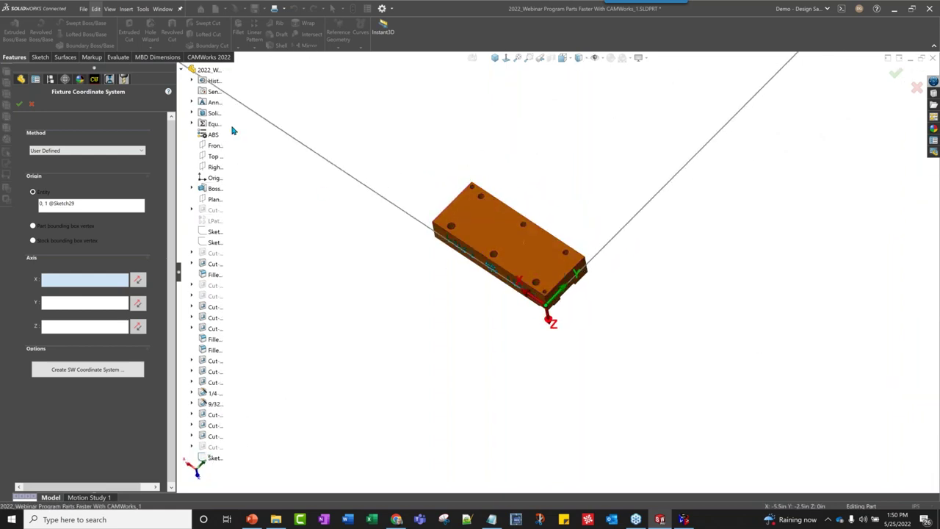
# Step: Try the Front Plane as Z axis, flip it, then clear it and accept
pyautogui.click(83, 329)
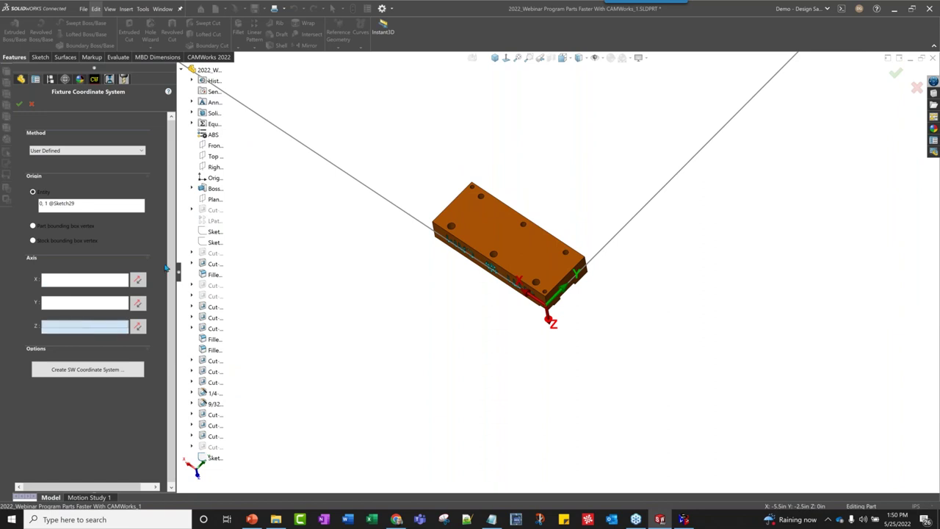
pyautogui.click(218, 150)
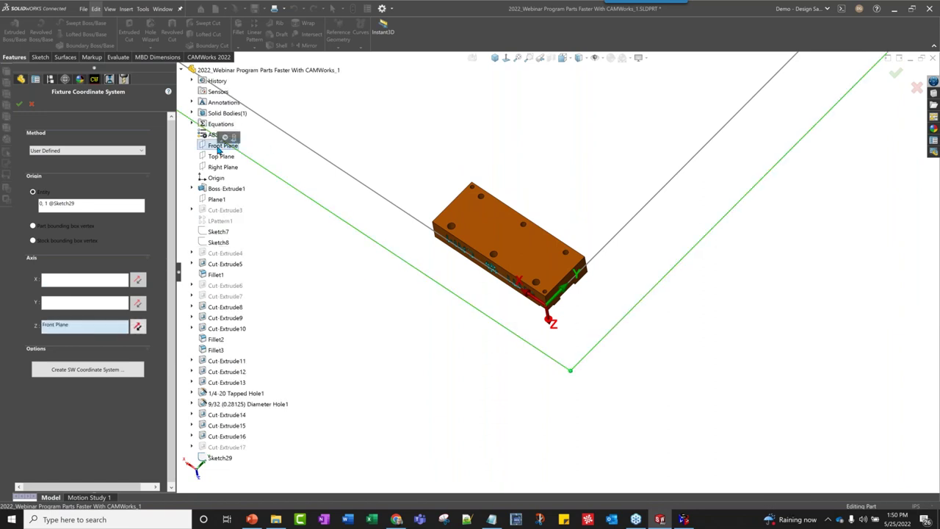
pyautogui.click(141, 325)
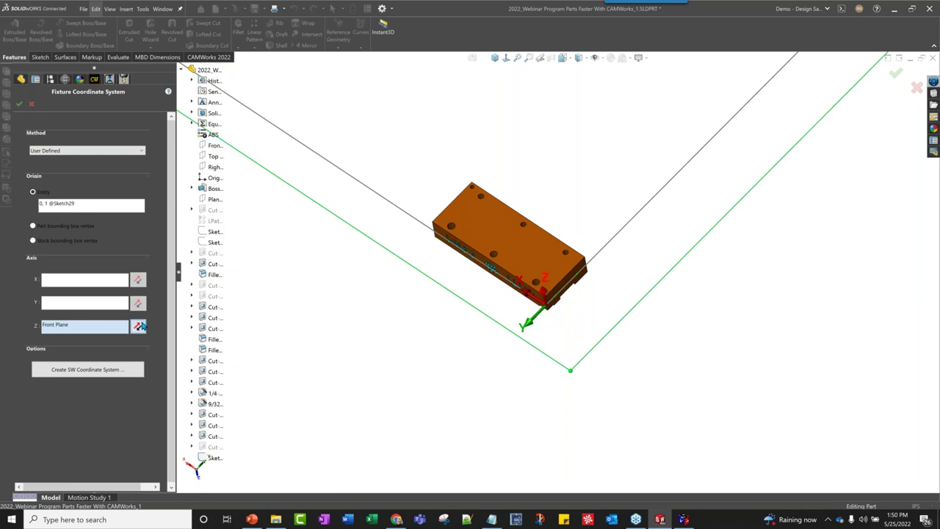
pyautogui.click(141, 326)
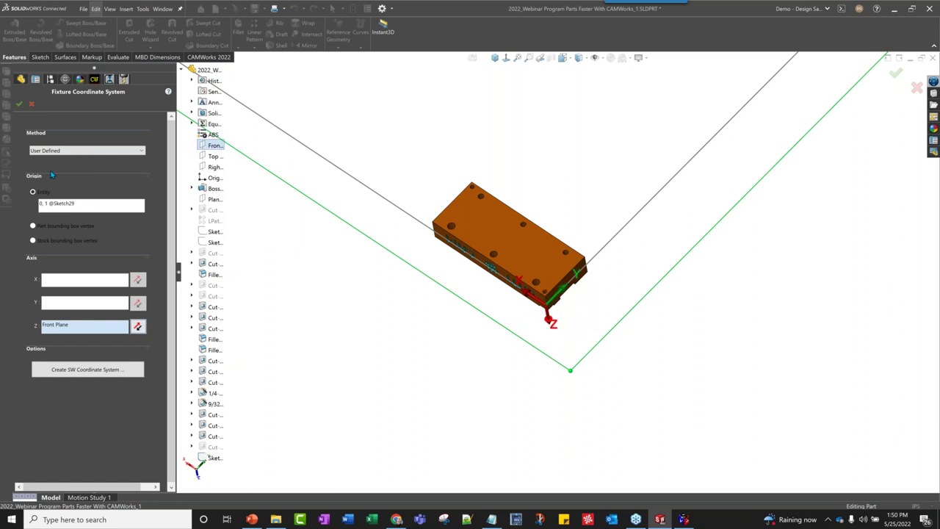
pyautogui.click(69, 326)
pyautogui.press('Delete')
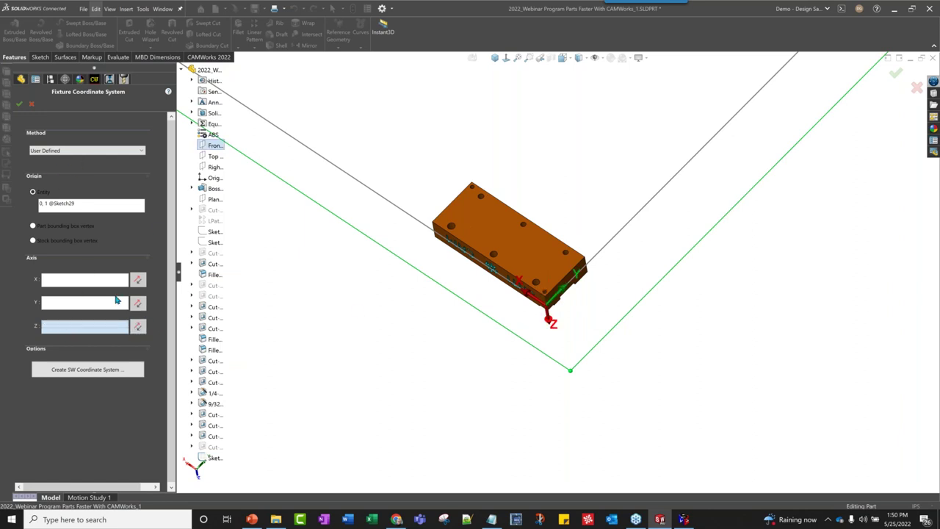
pyautogui.moveTo(490, 333); pyautogui.dragTo(567, 301, button='middle')
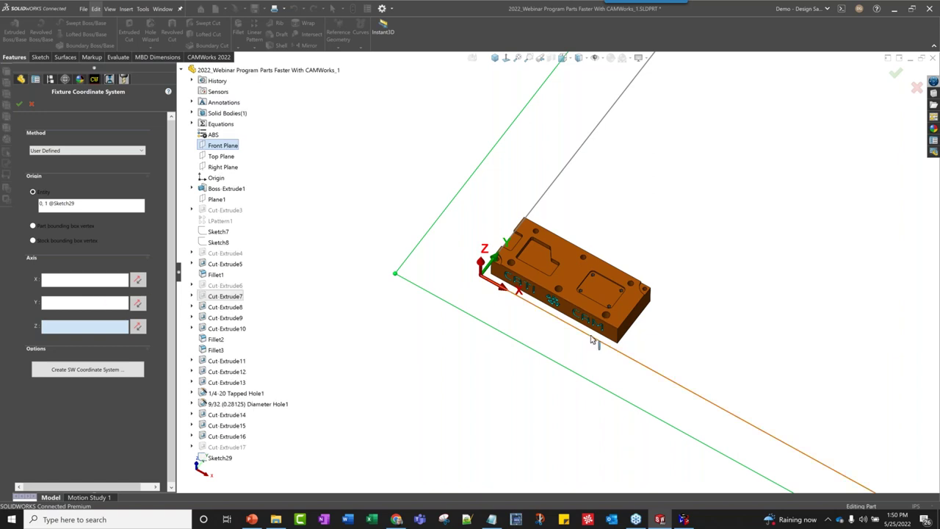
pyautogui.moveTo(744, 248); pyautogui.dragTo(735, 246, button='middle')
pyautogui.click(18, 105)
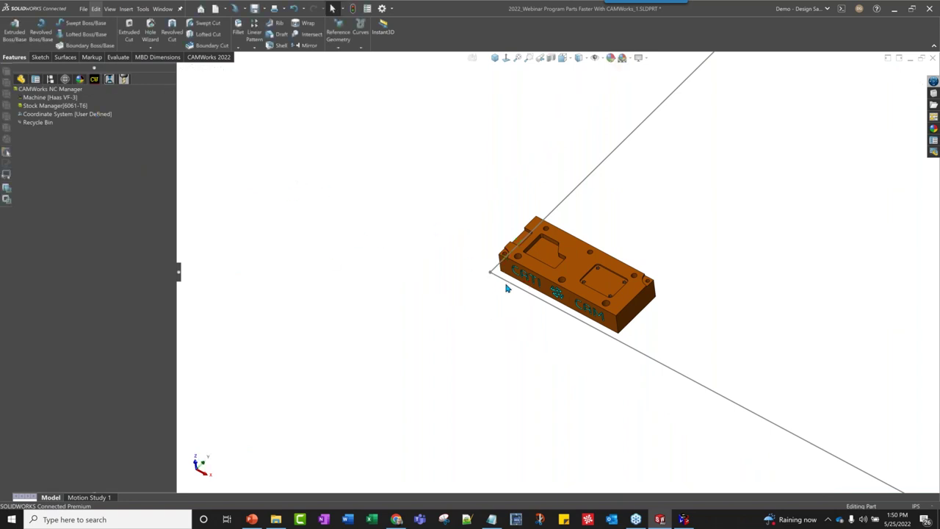
pyautogui.scroll(2, 510, 285)
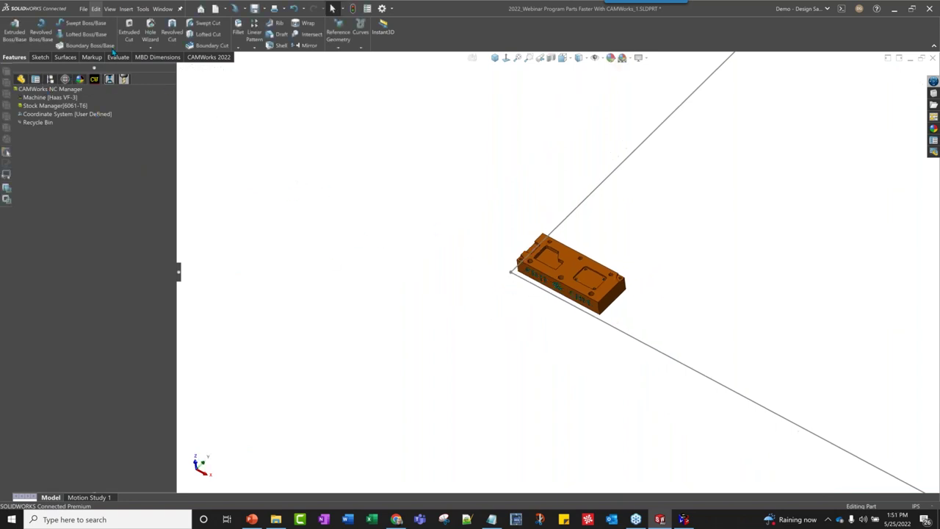
pyautogui.click(21, 78)
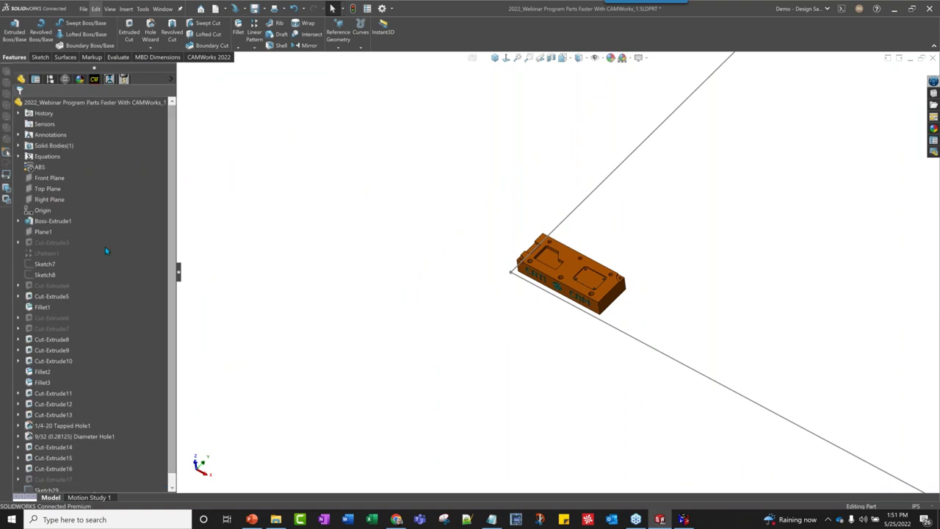
pyautogui.click(52, 221)
pyautogui.press('Escape')
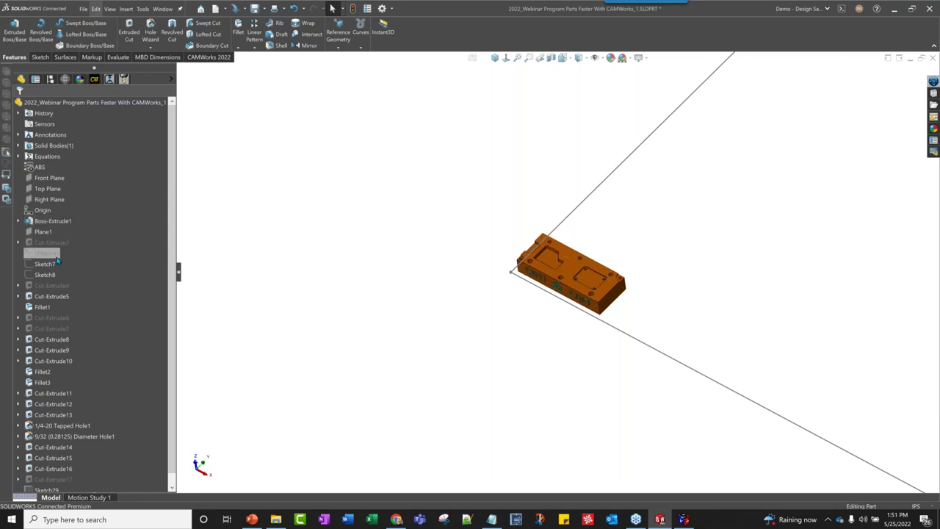
pyautogui.click(567, 215)
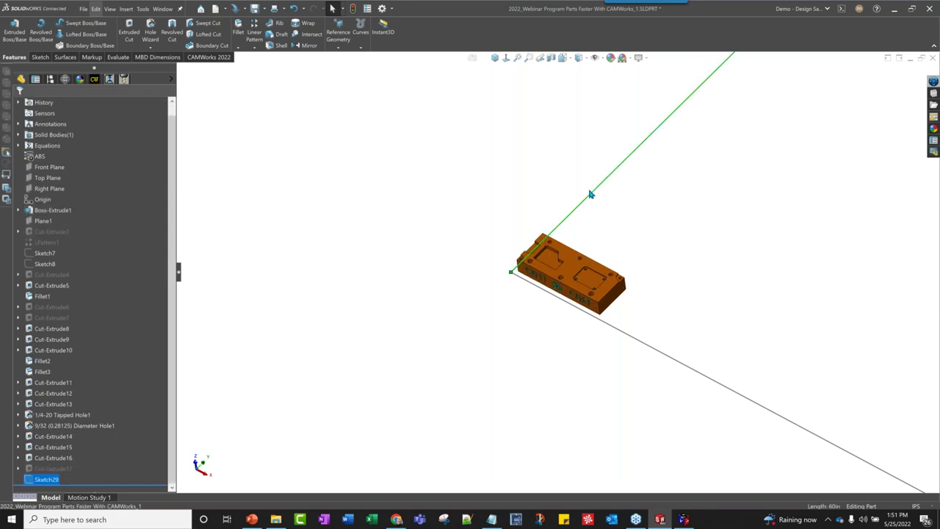
pyautogui.click(792, 273)
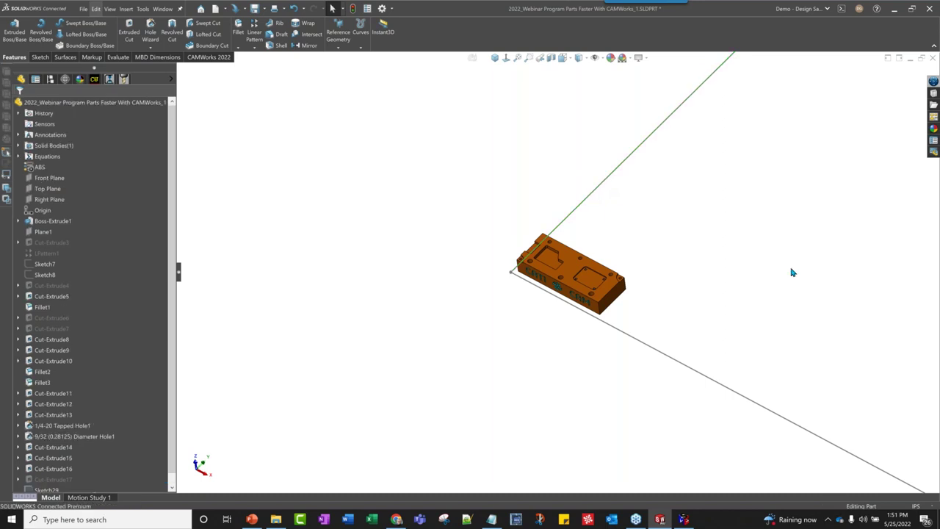
pyautogui.scroll(5, 430, 262)
pyautogui.scroll(-5, 402, 282)
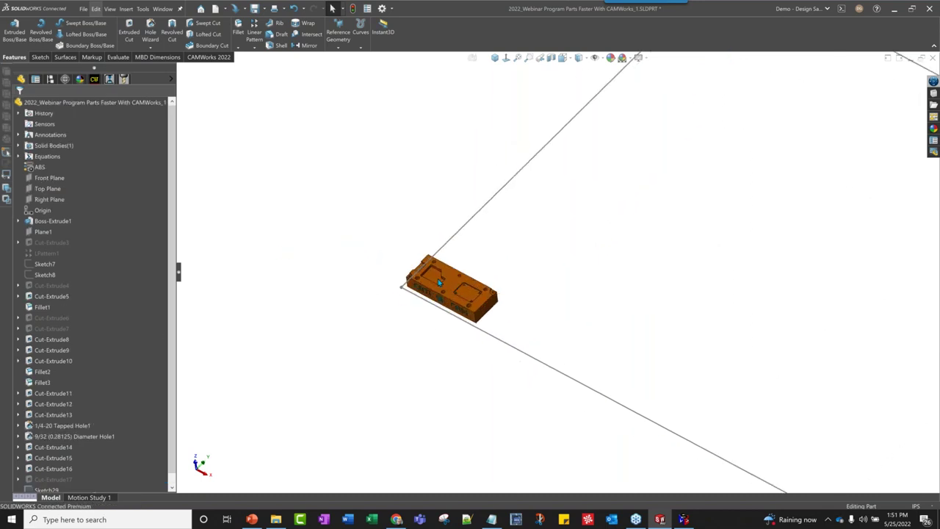
pyautogui.scroll(5, 438, 278)
pyautogui.click(94, 79)
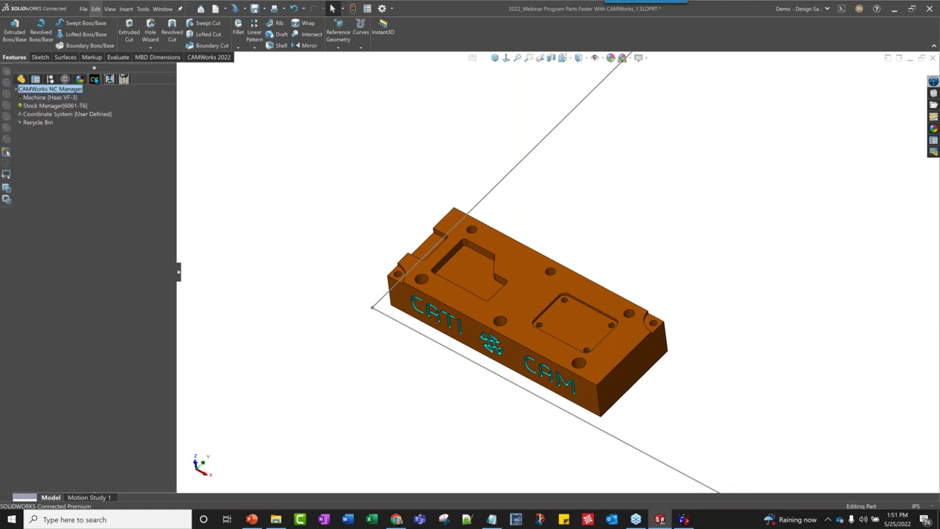
# Step: Reopen the coordinate system definition and accept it without changes
pyautogui.rightClick(73, 116)
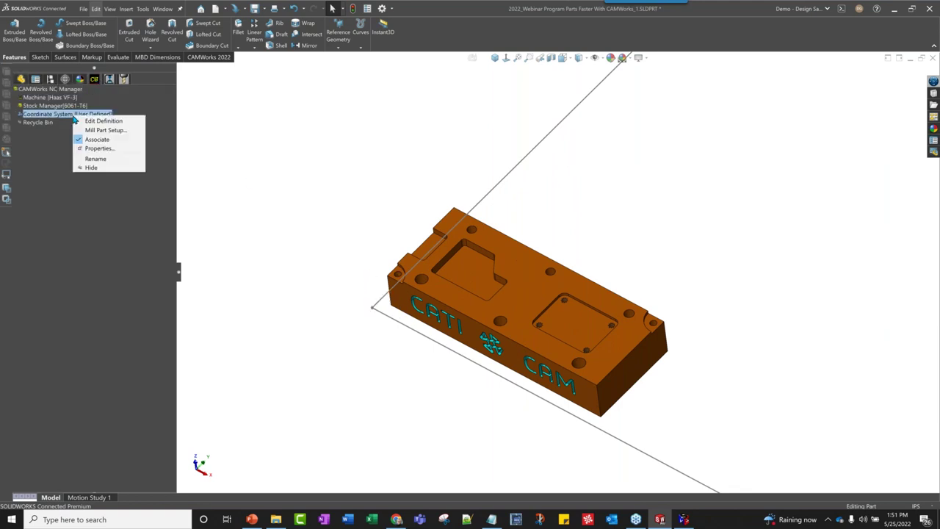
pyautogui.click(118, 121)
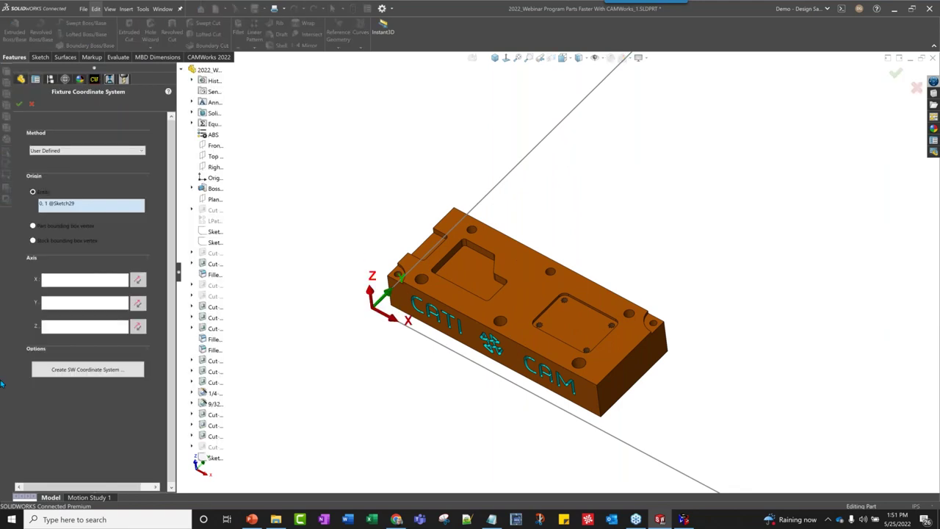
pyautogui.click(19, 104)
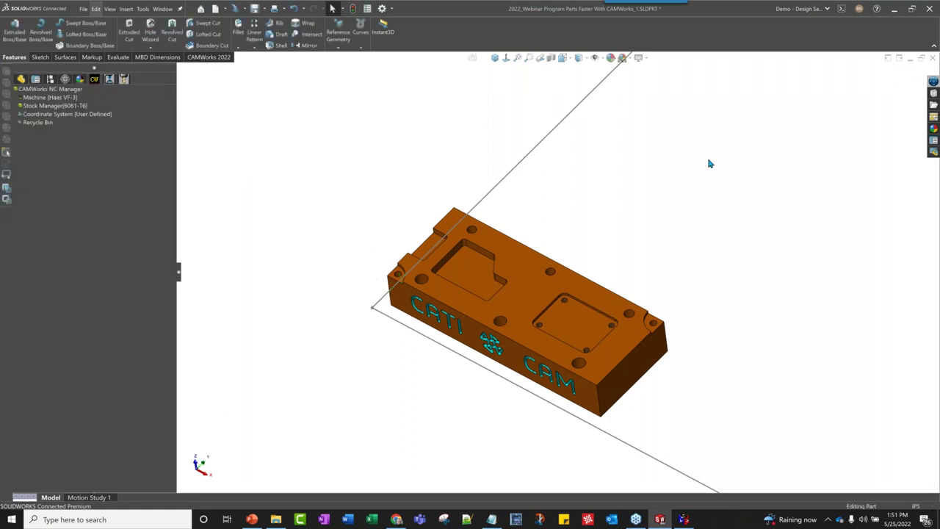
# Step: Orbit to face the CATI CAM lettering, then switch to the PowerPoint slides
pyautogui.scroll(-2, 381, 360)
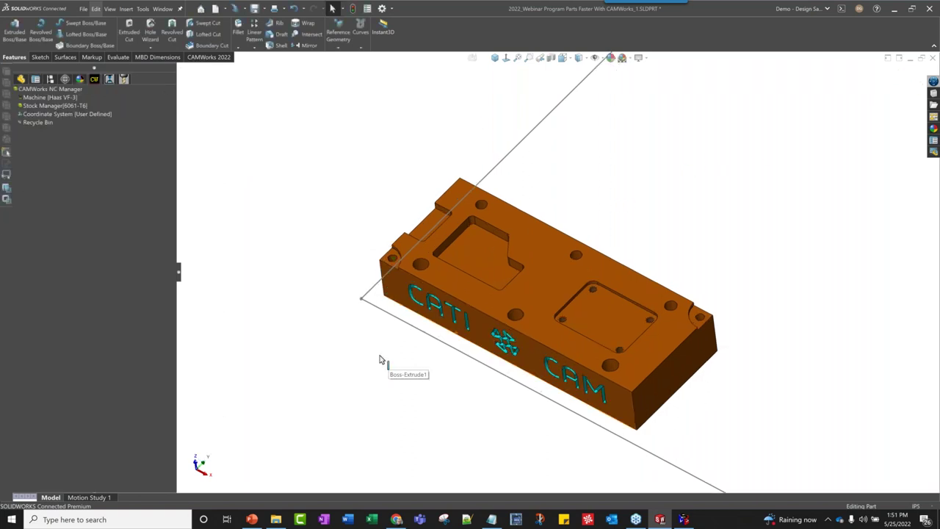
pyautogui.moveTo(412, 355); pyautogui.dragTo(411, 323, button='middle')
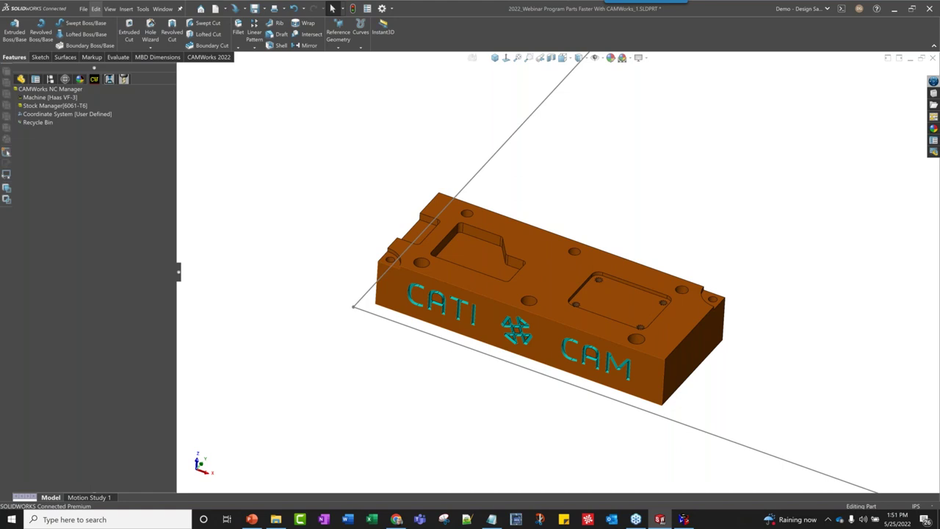
pyautogui.click(252, 519)
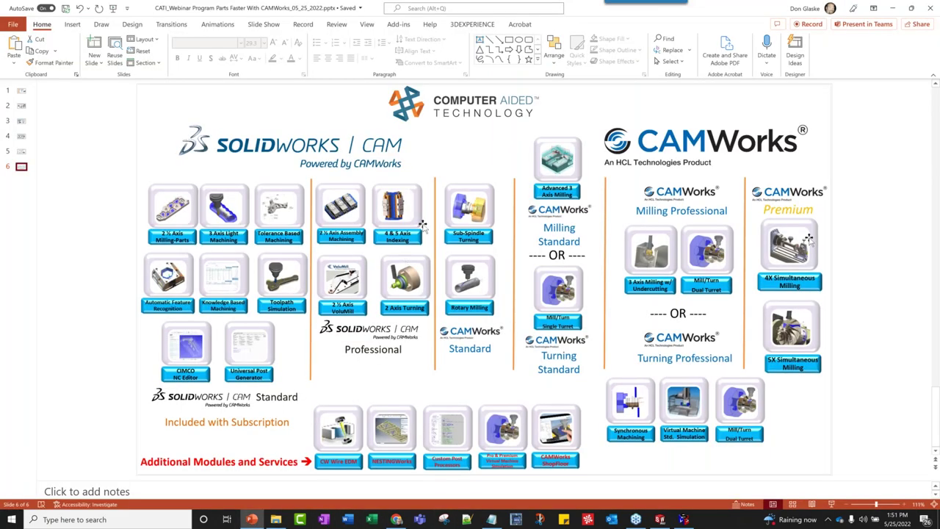